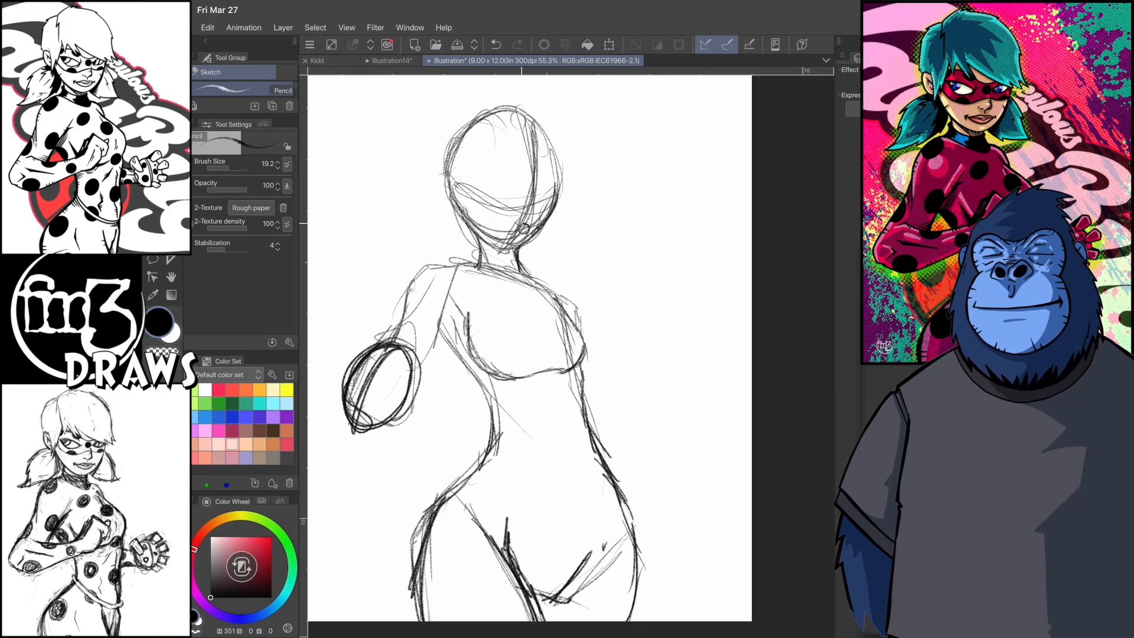
- Outline both eyes and place a short mouth line below the nose, erasing stray guideline strokes with transparent colour
scroll(520, 284, "up", 1)
- Sketch the upper lid and rough shape of the near eye on the tilted head, beside the nose circle
left_click_drag(480, 288, 493, 343)
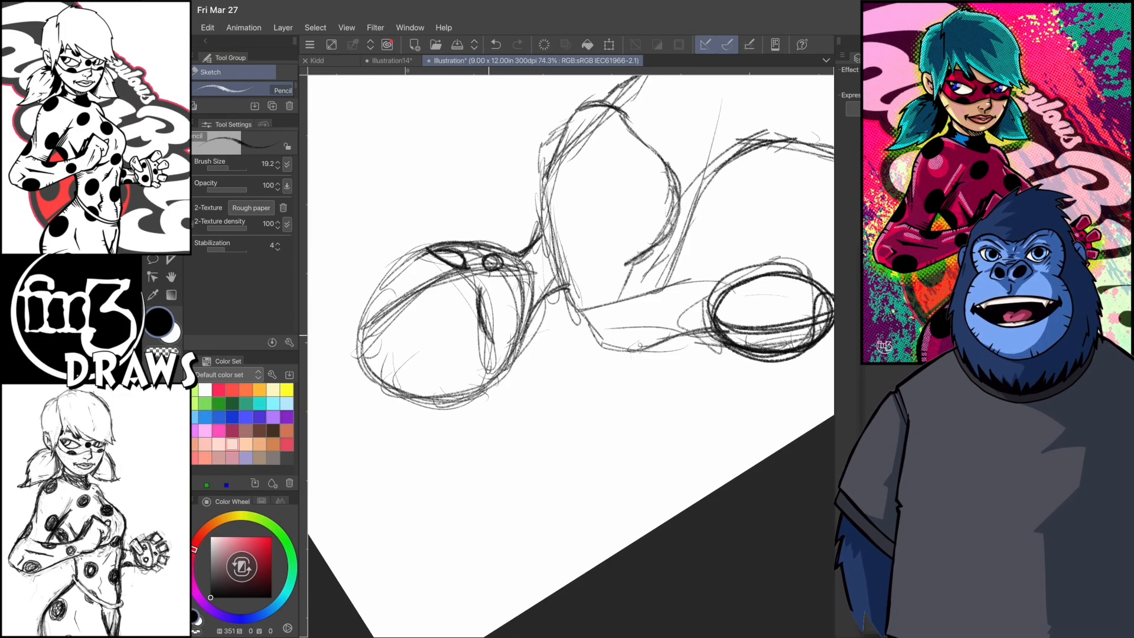
scroll(567, 331, "down", 1)
left_click(207, 28)
key("Escape")
scroll(532, 319, "up", 1)
mouse_move(502, 284)
left_mouse_down()
mouse_move(511, 305)
mouse_move(543, 297)
left_mouse_up()
scroll(532, 319, "up", 1)
scroll(549, 331, "down", 3)
scroll(549, 331, "up", 3)
scroll(550, 330, "down", 1)
mouse_move(568, 214)
left_mouse_down()
mouse_move(576, 258)
mouse_move(540, 307)
left_mouse_up()
key("c")
left_click_drag(561, 243, 553, 288)
left_click_drag(538, 247, 540, 281)
left_click_drag(548, 225, 564, 209)
mouse_move(538, 229)
left_mouse_down()
mouse_move(527, 302)
mouse_move(452, 288)
left_mouse_up()
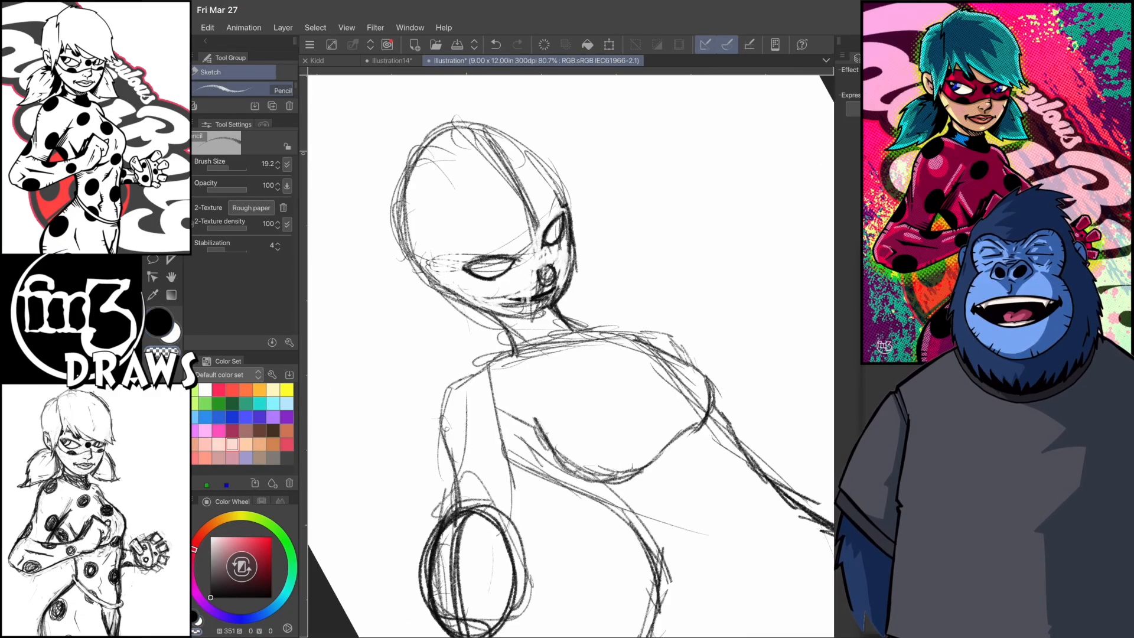
- Darken the side of the face and erase the construction lines around the eyes and nose
left_click_drag(534, 254, 507, 158)
left_click_drag(561, 241, 568, 270)
left_click_drag(573, 241, 567, 295)
key("c")
left_click_drag(564, 215, 544, 244)
key("c")
- Strengthen the mouth line and sketch the chin beneath it
left_click_drag(558, 289, 514, 309)
mouse_move(556, 292)
left_mouse_down()
mouse_move(520, 308)
mouse_move(536, 293)
left_mouse_up()
left_click_drag(559, 284, 503, 302)
left_click_drag(543, 313, 556, 295)
left_click_drag(614, 479, 684, 423)
key("c")
- Clean up the area around the nose and outline the nose bridge and tip between the eyes
left_click_drag(538, 269, 499, 314)
left_click_drag(539, 271, 526, 289)
mouse_move(683, 423)
left_mouse_down()
mouse_move(544, 474)
mouse_move(561, 476)
left_mouse_up()
left_click_drag(519, 246, 558, 310)
scroll(567, 354, "down", 1)
left_click_drag(567, 263, 535, 323)
left_click_drag(485, 236, 615, 480)
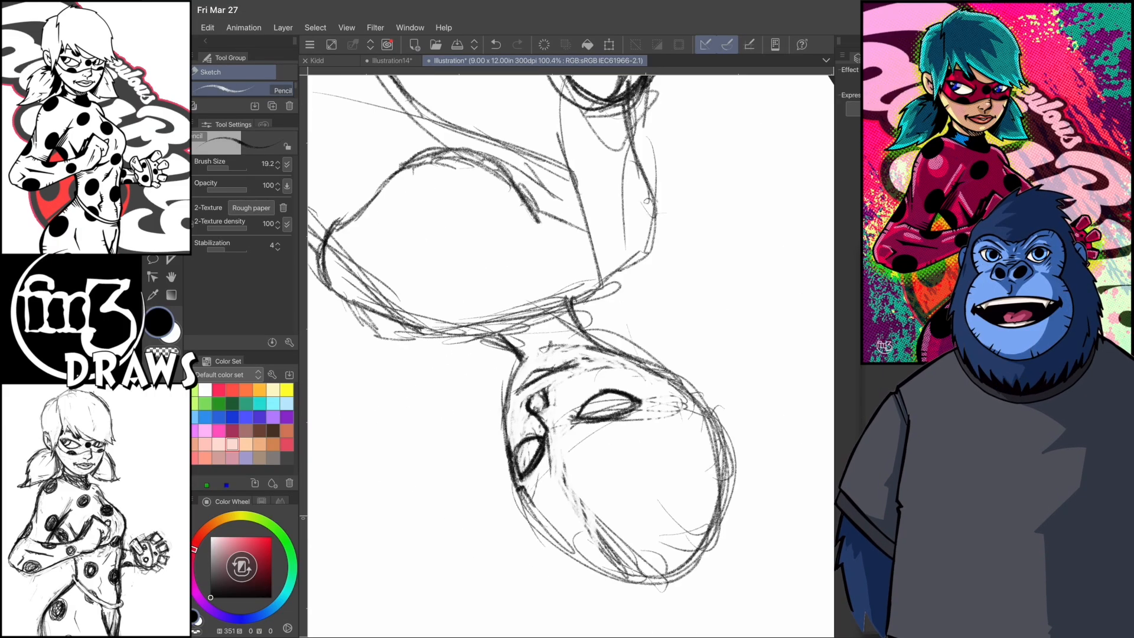
- Darken the outline of the jaw, cheek and temple around the face
left_click_drag(534, 347, 501, 465)
left_click_drag(615, 481, 679, 337)
left_click_drag(502, 373, 514, 467)
left_click_drag(554, 263, 492, 421)
left_click_drag(792, 283, 597, 171)
left_click_drag(559, 191, 473, 352)
left_click_drag(567, 188, 709, 340)
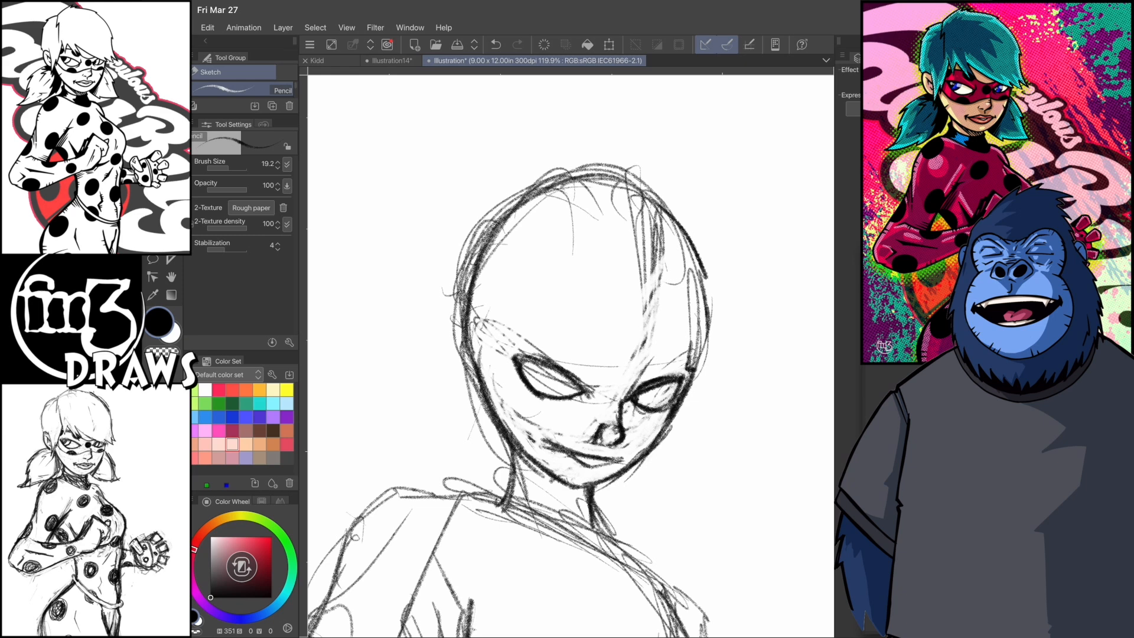
- Refine the nose and mouth shapes, erasing excess strokes with transparent colour
left_click_drag(596, 171, 375, 331)
left_click_drag(606, 359, 577, 383)
left_click_drag(375, 331, 582, 112)
left_click_drag(560, 311, 578, 328)
key("c")
mouse_move(567, 319)
left_mouse_down()
mouse_move(578, 337)
mouse_move(604, 332)
left_mouse_up()
key("c")
- Sketch full lips over the mouth line and shade them dark
left_click_drag(582, 112, 340, 237)
left_click_drag(572, 317, 529, 371)
mouse_move(339, 254)
left_mouse_down()
mouse_move(496, 139)
mouse_move(550, 138)
left_mouse_up()
key("c")
mouse_move(556, 326)
left_mouse_down()
mouse_move(565, 338)
mouse_move(570, 318)
left_mouse_up()
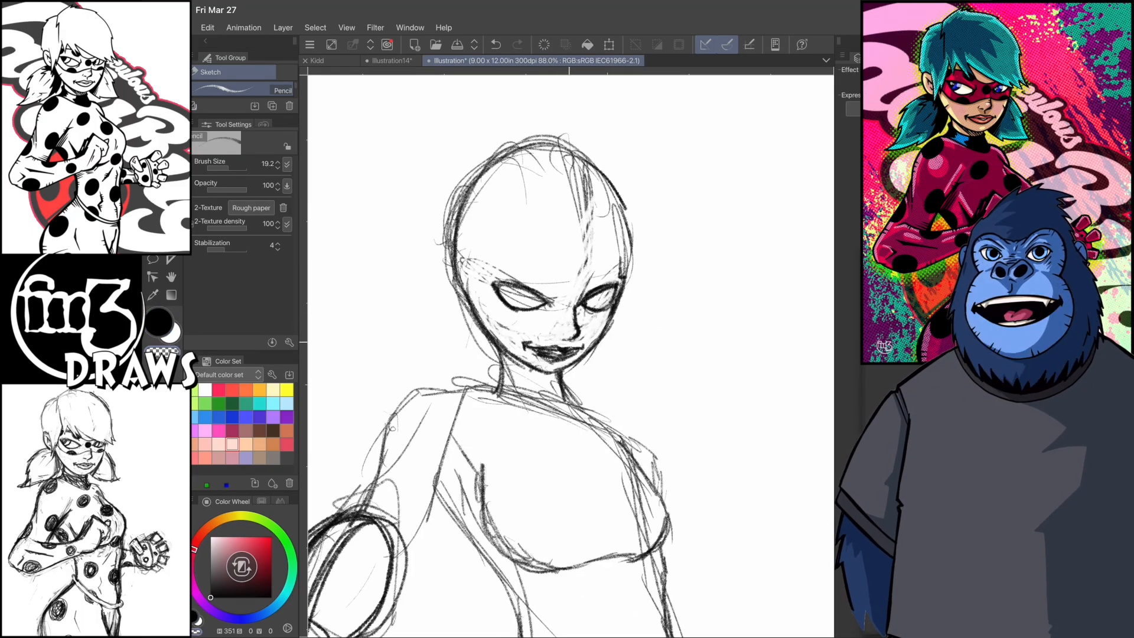
key("c")
left_click_drag(543, 139, 380, 241)
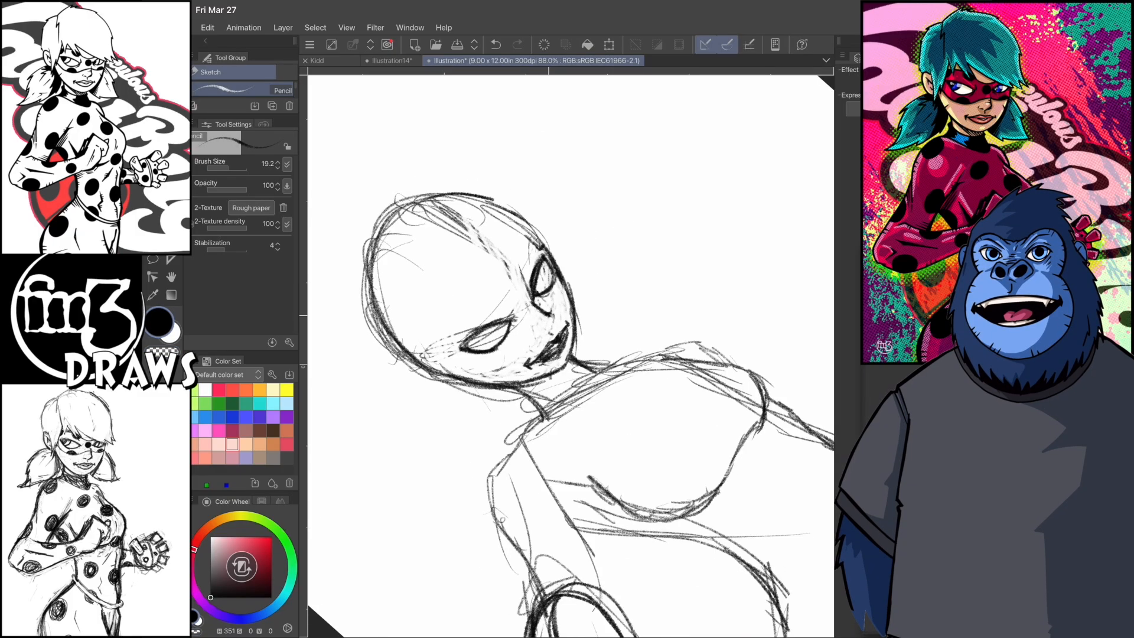
left_click_drag(554, 316, 547, 332)
- Lasso the upper part of the head, shift it slightly with a transform, and clear the selection
mouse_move(380, 240)
left_mouse_down()
mouse_move(337, 378)
mouse_move(346, 291)
mouse_move(481, 155)
left_mouse_up()
key("m")
mouse_move(541, 309)
left_mouse_down()
mouse_move(415, 349)
mouse_move(536, 315)
left_mouse_up()
key("ctrl+t")
left_click_drag(478, 254, 477, 249)
key("Return")
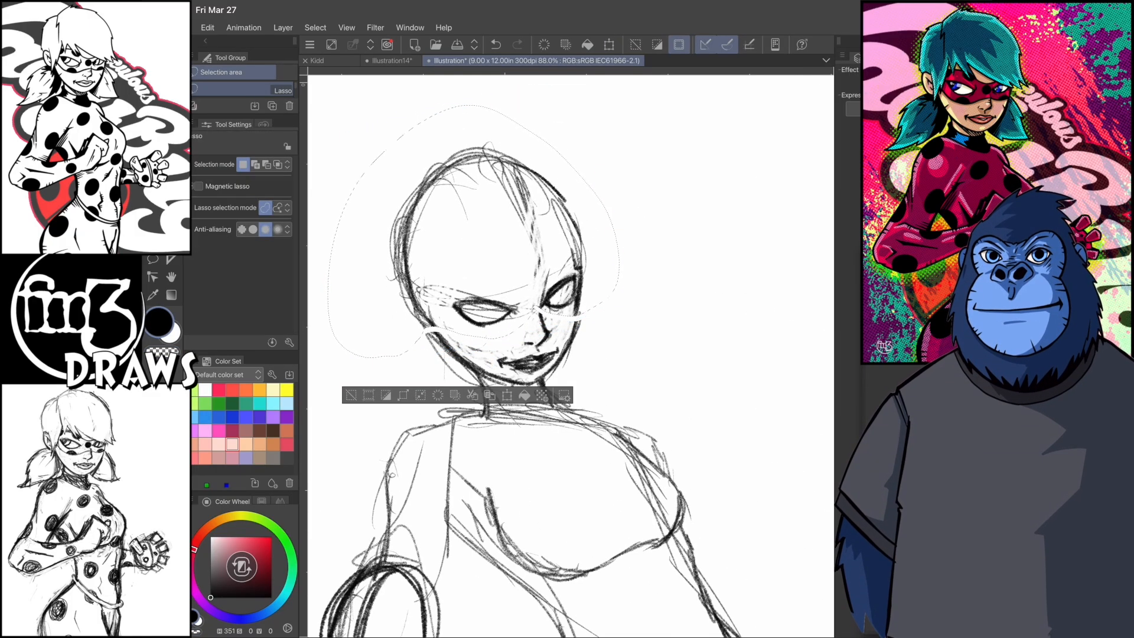
left_click(310, 44)
left_click(316, 28)
left_click(340, 55)
- Lighten the rough outer skull and cheek lines by stroking over them with the pencil in transparent colour
left_click_drag(478, 147, 514, 121)
key("p")
key("c")
mouse_move(589, 229)
left_mouse_down()
mouse_move(573, 316)
mouse_move(583, 168)
left_mouse_up()
left_click_drag(446, 322, 441, 151)
left_click_drag(422, 278, 471, 138)
left_click_drag(557, 143, 590, 204)
mouse_move(480, 345)
left_mouse_down()
mouse_move(513, 357)
mouse_move(562, 329)
left_mouse_up()
left_click_drag(503, 356, 455, 319)
key("c")
- Rework the jaw and chin strokes below the lips and undo the last stray stroke
left_click_drag(513, 121, 449, 171)
left_click_drag(555, 568, 752, 480)
left_click_drag(495, 328, 521, 381)
left_click_drag(752, 481, 734, 241)
left_click_drag(527, 349, 539, 488)
left_click_drag(544, 392, 468, 413)
left_click_drag(469, 94, 514, 138)
key("ctrl+z")
- Redraw the near cheek and jaw contour, erasing the old line, and restate the far side of the face
left_click_drag(406, 304, 433, 363)
key("c")
left_click_drag(404, 306, 436, 387)
key("c")
left_click_drag(415, 343, 449, 395)
left_click_drag(408, 303, 434, 382)
left_click_drag(561, 357, 589, 266)
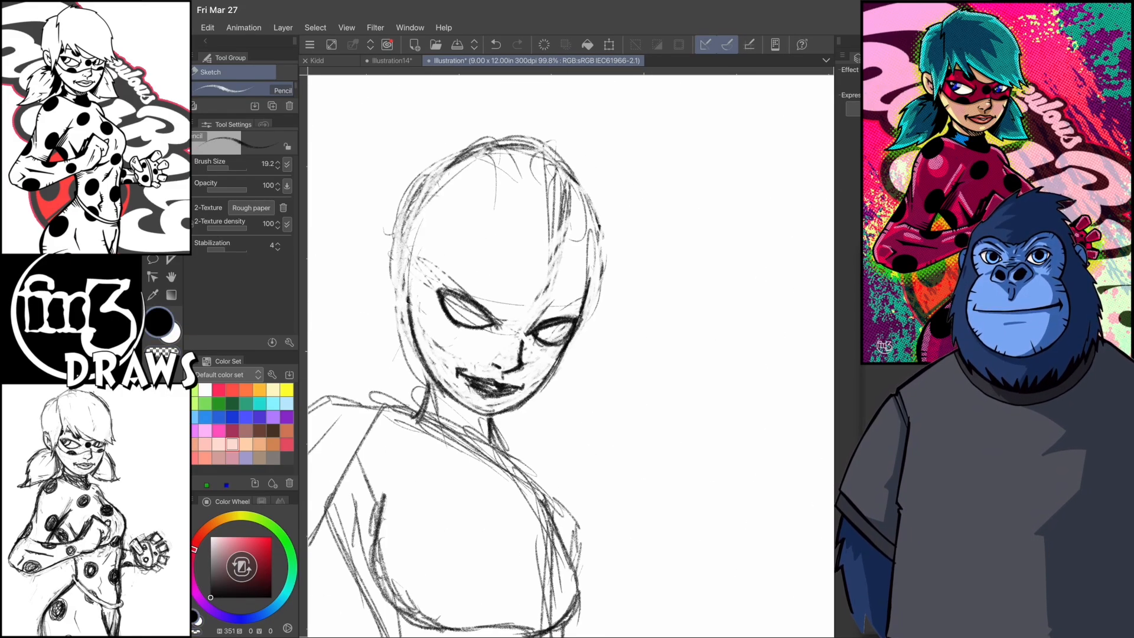
- Sketch a smaller skull outline inside the old one and undo the last stroke on the far side
left_click_drag(408, 310, 520, 170)
left_click_drag(450, 188, 593, 254)
left_click_drag(583, 211, 583, 311)
key("ctrl+z")
- Erase the outer skull lines around the top of the head with the Hard eraser
key("e")
left_click_drag(628, 219, 367, 248)
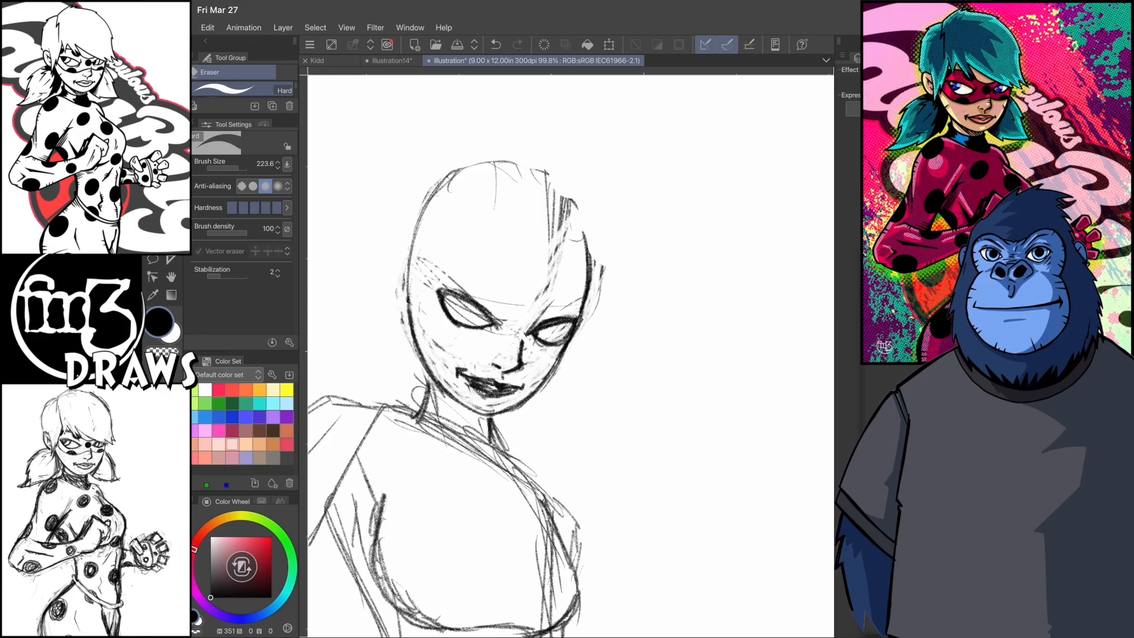
left_click_drag(535, 322, 576, 304)
- Sketch a domino mask around both eyes and across the nose bridge with the pencil
key("p")
left_click_drag(578, 526, 721, 493)
left_click_drag(485, 359, 503, 319)
left_click_drag(721, 494, 618, 590)
left_click_drag(509, 402, 425, 353)
mouse_move(472, 365)
left_mouse_down()
mouse_move(407, 381)
mouse_move(444, 428)
left_mouse_up()
left_click_drag(650, 472, 694, 281)
left_click_drag(536, 368, 501, 450)
mouse_move(535, 361)
left_mouse_down()
mouse_move(582, 332)
mouse_move(525, 312)
left_mouse_up()
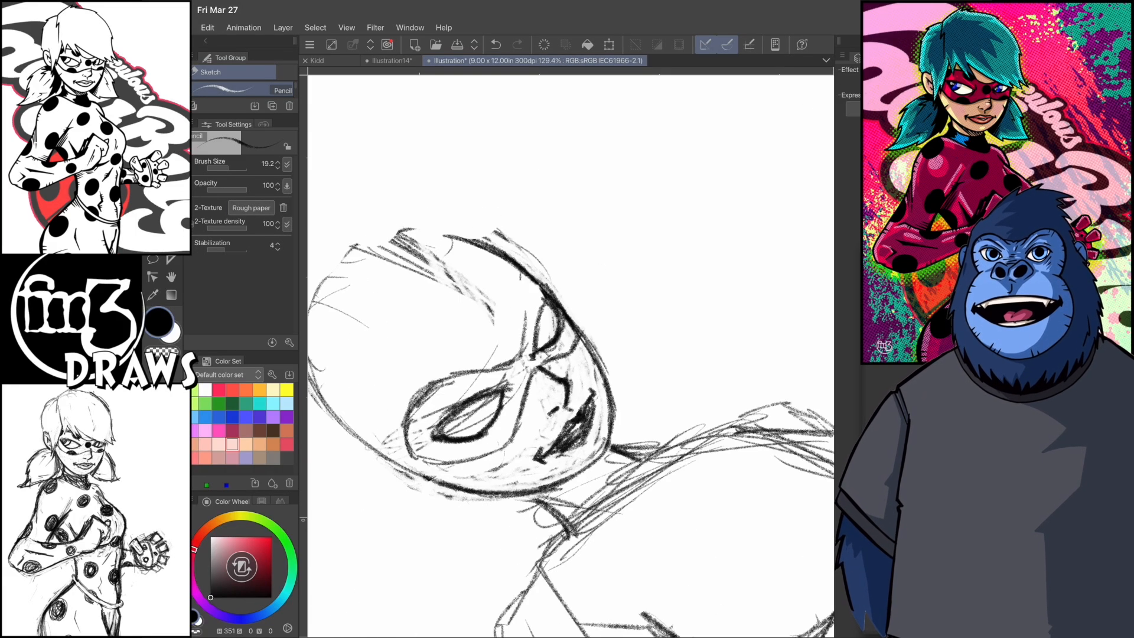
- Sketch an ear on each side of the head
left_click_drag(694, 280, 655, 396)
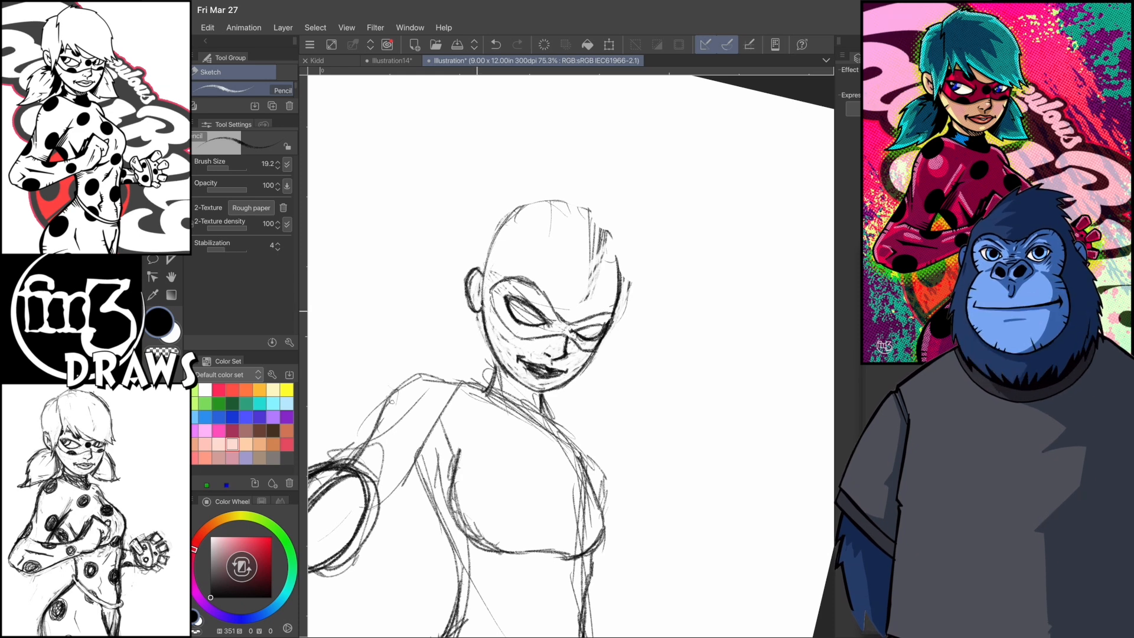
left_click_drag(680, 473, 740, 387)
left_click_drag(570, 409, 626, 265)
- Remove the old body and arm sketch below the neck
left_click(283, 28)
left_click(323, 122)
key("e")
mouse_move(668, 307)
left_mouse_down()
mouse_move(549, 274)
mouse_move(631, 293)
left_mouse_up()
left_click_drag(680, 384, 692, 502)
- Sketch a new torso with the pencil, including the neck, chest curve, shoulder oval and narrow waist
key("p")
left_click_drag(623, 230, 503, 189)
mouse_move(476, 247)
left_mouse_down()
mouse_move(547, 278)
mouse_move(596, 391)
left_mouse_up()
left_click_drag(555, 295, 599, 449)
left_click_drag(475, 260, 540, 378)
left_click_drag(502, 334, 511, 408)
left_click_drag(524, 357, 501, 409)
left_click_drag(577, 332, 591, 416)
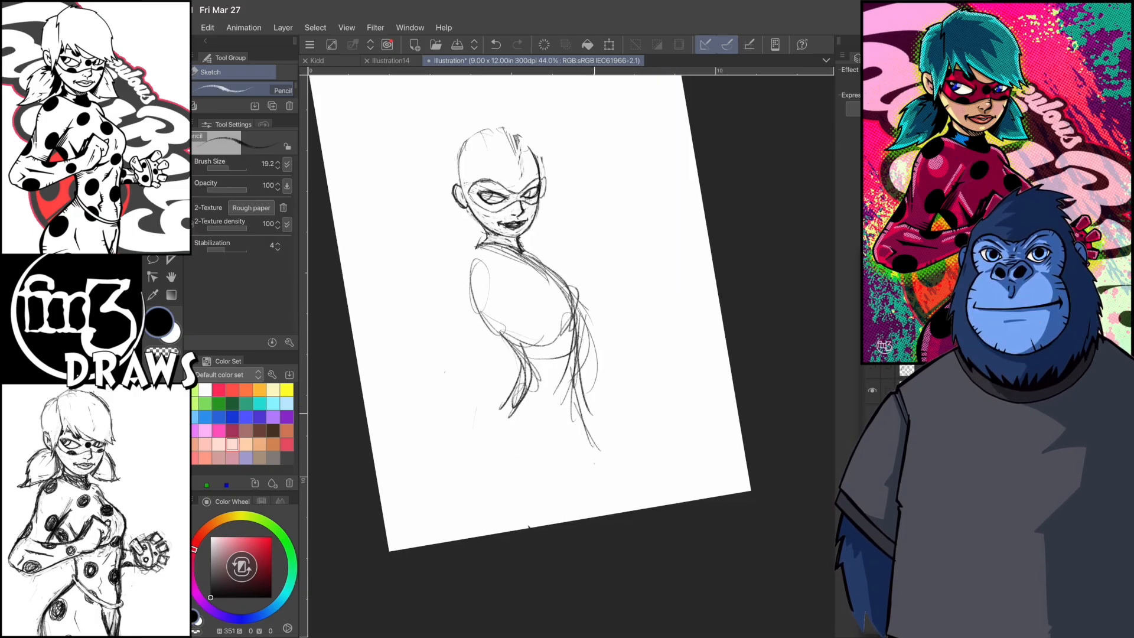
- Sketch the hips and thighs from the waist down to the lower edge of the page
left_click_drag(575, 378, 607, 447)
left_click_drag(520, 381, 493, 437)
left_click_drag(494, 436, 566, 523)
left_click_drag(591, 422, 656, 507)
left_click_drag(519, 486, 534, 528)
- Darken the waist, hip and thigh contours with repeated strokes
left_click_drag(522, 375, 492, 449)
left_click_drag(494, 434, 540, 506)
left_click_drag(497, 414, 541, 504)
left_click_drag(584, 434, 653, 506)
left_click_drag(576, 402, 604, 452)
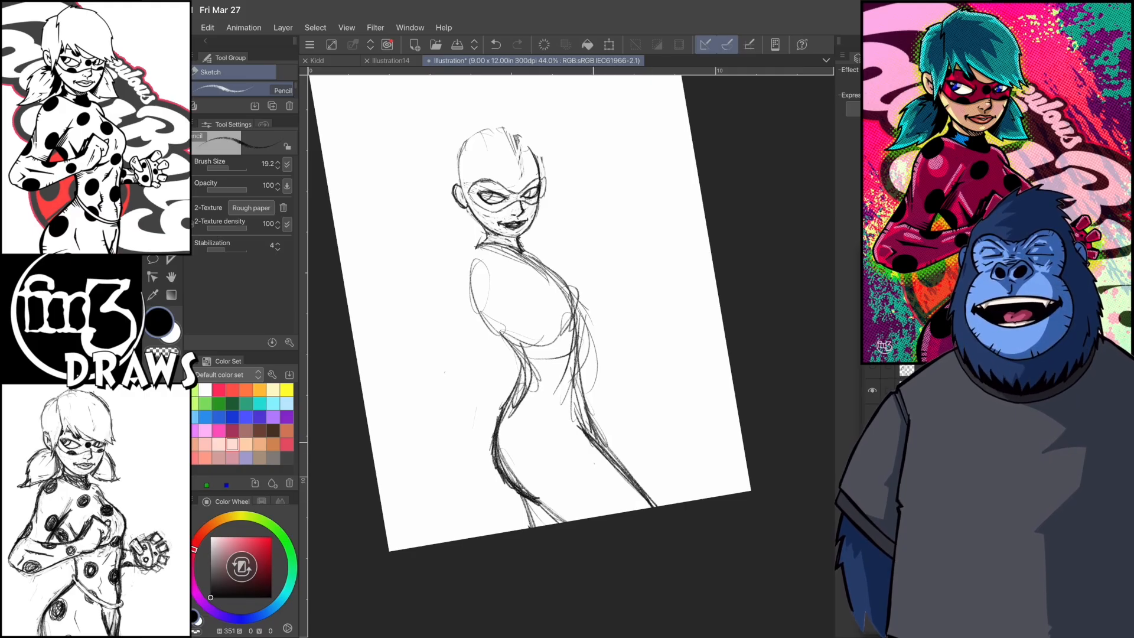
- Strengthen the chest and far torso contour and rough in the near shoulder, upper arm and elbow
mouse_move(548, 267)
left_mouse_down()
mouse_move(578, 319)
mouse_move(600, 447)
left_mouse_up()
mouse_move(502, 247)
left_mouse_down()
mouse_move(459, 300)
mouse_move(447, 362)
left_mouse_up()
left_click_drag(503, 273, 472, 386)
left_click_drag(461, 282, 446, 367)
mouse_move(450, 355)
left_mouse_down()
mouse_move(501, 340)
mouse_move(507, 379)
left_mouse_up()
mouse_move(448, 357)
left_mouse_down()
mouse_move(468, 394)
mouse_move(505, 369)
left_mouse_up()
mouse_move(443, 359)
left_mouse_down()
mouse_move(499, 340)
mouse_move(454, 390)
left_mouse_up()
left_click_drag(455, 387, 496, 378)
left_click_drag(509, 313, 500, 349)
left_click_drag(508, 356, 489, 387)
mouse_move(505, 312)
left_mouse_down()
mouse_move(538, 340)
mouse_move(513, 368)
left_mouse_up()
left_click_drag(507, 309, 545, 343)
key("ctrl+z")
key("ctrl+z")
key("ctrl+z")
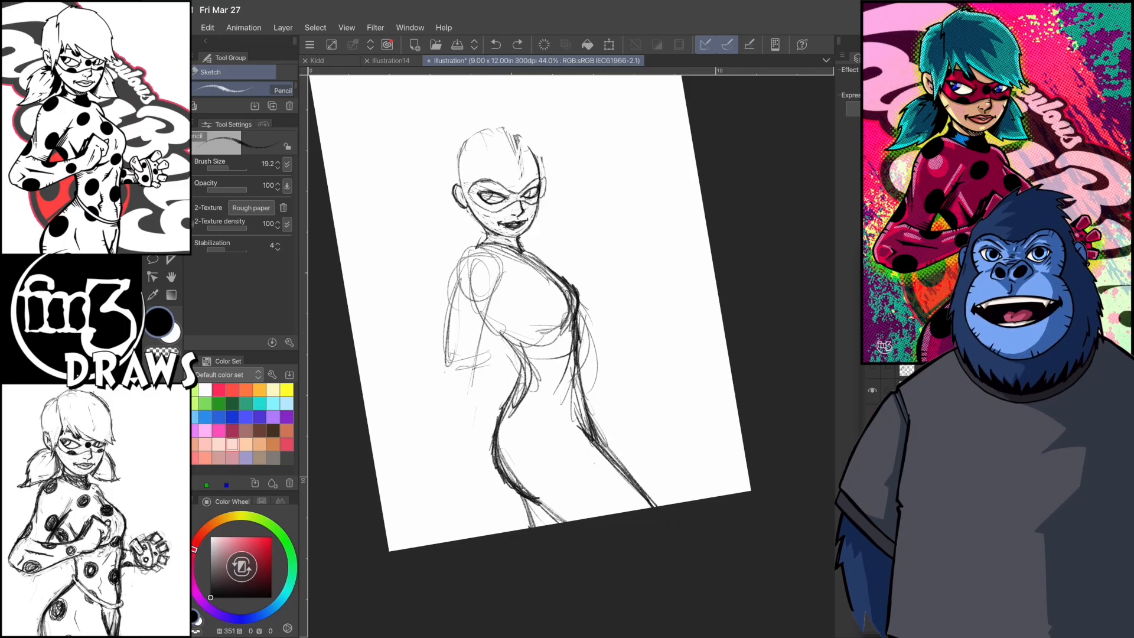
- Darken both edges of the near upper arm and sketch the bent forearm rising across the torso
left_click_drag(476, 245, 438, 357)
left_click_drag(503, 286, 466, 366)
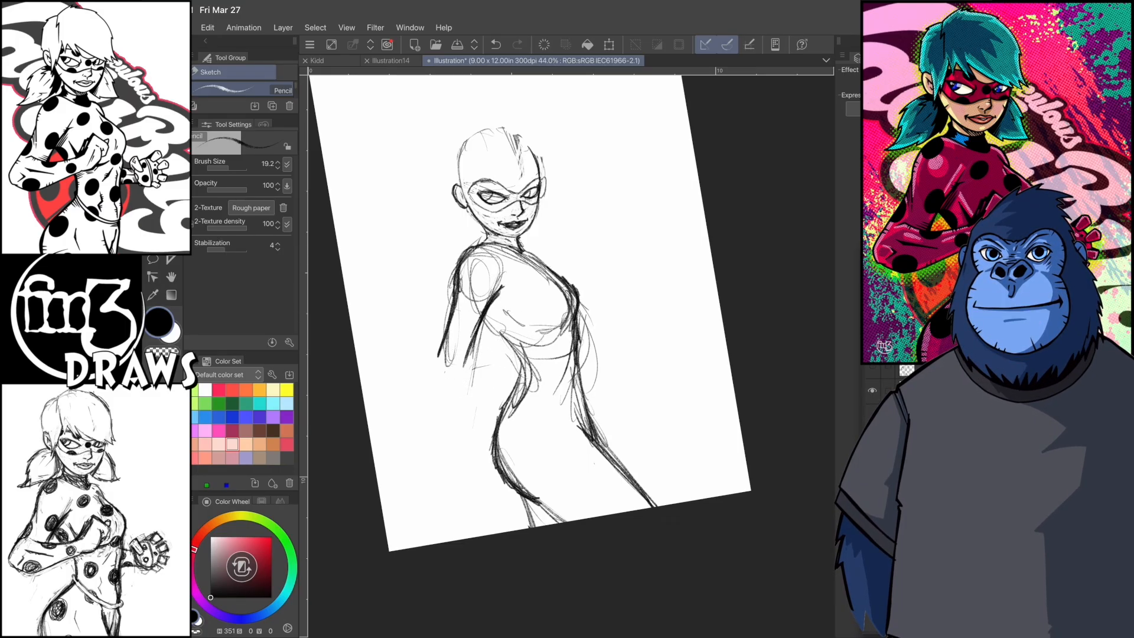
left_click_drag(514, 339, 499, 414)
mouse_move(511, 378)
left_mouse_down()
mouse_move(490, 437)
mouse_move(538, 436)
left_mouse_up()
left_click_drag(533, 371, 517, 457)
- Sketch the near hand as a loose fist held in front of the chest
left_click_drag(529, 314, 507, 361)
mouse_move(528, 312)
left_mouse_down()
mouse_move(560, 330)
mouse_move(519, 381)
left_mouse_up()
left_click_drag(556, 334, 548, 363)
mouse_move(542, 315)
left_mouse_down()
mouse_move(561, 343)
mouse_move(508, 365)
left_mouse_up()
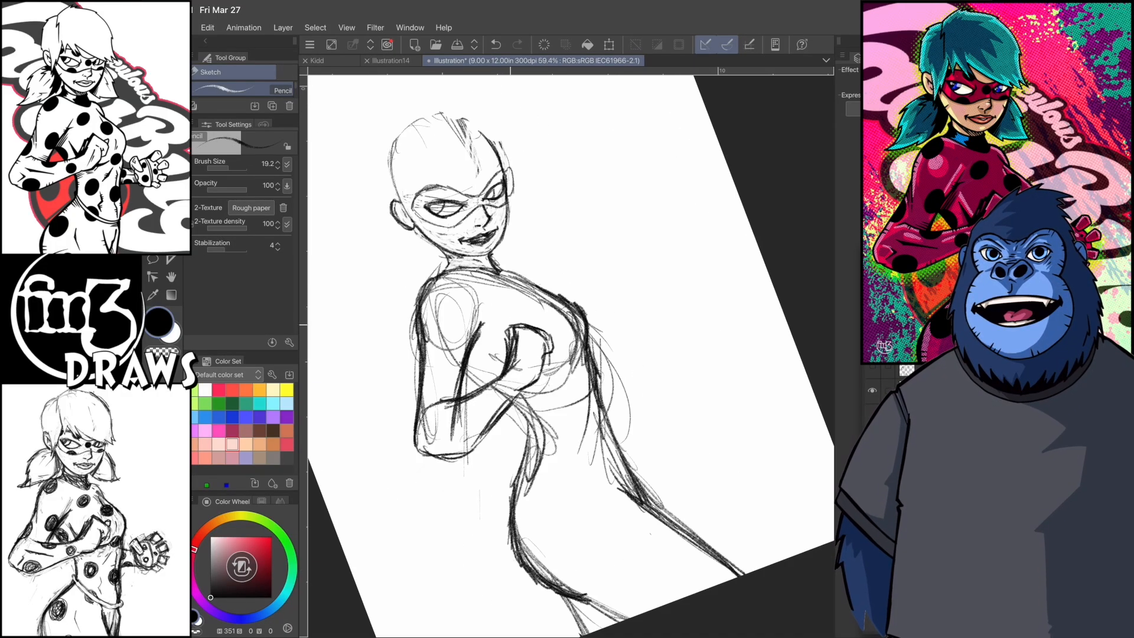
- Lasso the near fist and transform it to adjust its placement in front of the chest
scroll(596, 221, "down", 2)
key("m")
mouse_move(528, 305)
left_mouse_down()
mouse_move(573, 316)
mouse_move(521, 322)
mouse_move(567, 274)
mouse_move(613, 311)
left_mouse_up()
key("ctrl+t")
key("Return")
key("ctrl+t")
left_click_drag(520, 355, 510, 353)
key("Return")
key("ctrl+d")
- Rework the near arm lines and reinforce the chest contour beside the fist with the pencil
key("p")
left_click_drag(456, 317, 450, 363)
left_click_drag(503, 306, 486, 357)
key("c")
left_click_drag(571, 316, 591, 382)
key("c")
mouse_move(548, 299)
left_mouse_down()
mouse_move(577, 329)
mouse_move(572, 366)
left_mouse_up()
scroll(567, 354, "up", 2)
key("c")
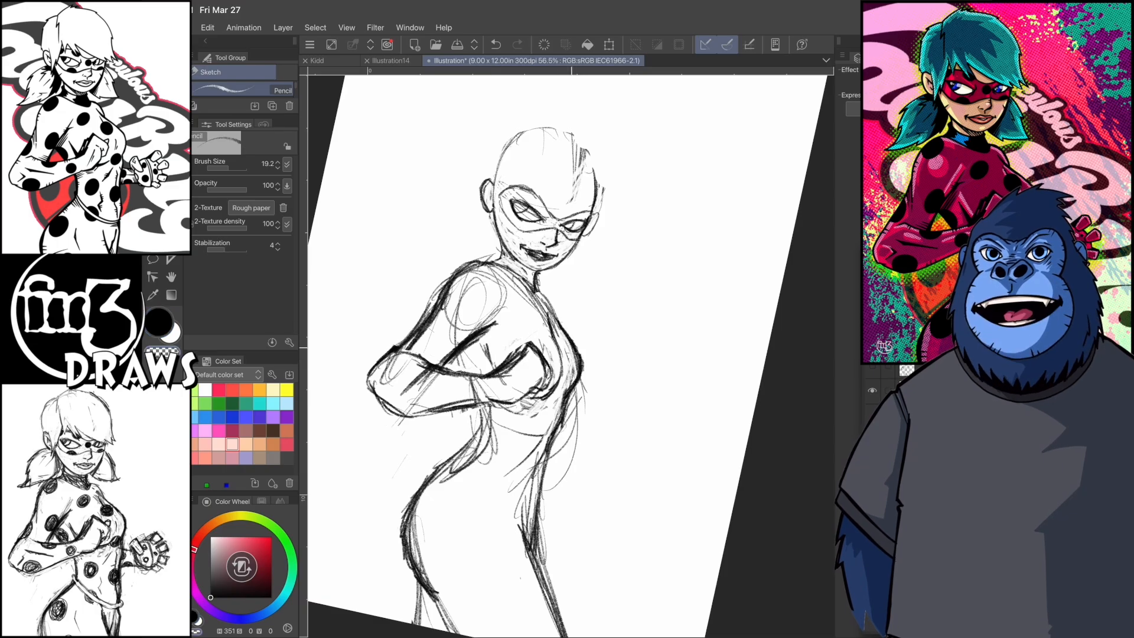
left_click_drag(551, 304, 570, 385)
scroll(567, 354, "down", 1)
key("c")
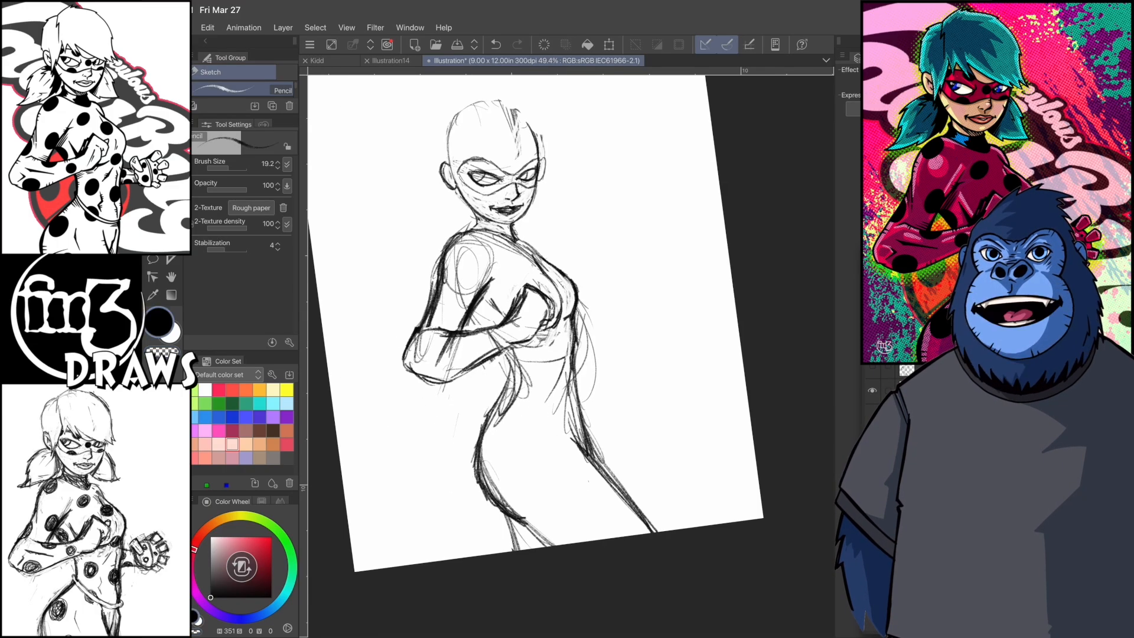
- Strengthen the waist, hip and far thigh contours with repeated pencil strokes
left_click_drag(563, 418, 584, 456)
left_click_drag(560, 407, 595, 470)
mouse_move(503, 351)
left_mouse_down()
mouse_move(509, 400)
mouse_move(481, 460)
left_mouse_up()
left_click_drag(492, 504, 506, 526)
- Sketch the far hand's rounded palm and first blocky fingers in the empty area beside the figure
left_click_drag(535, 322, 508, 336)
left_click_drag(553, 254, 576, 286)
mouse_move(553, 251)
left_mouse_down()
mouse_move(565, 236)
mouse_move(588, 280)
mouse_move(590, 243)
mouse_move(513, 331)
left_mouse_up()
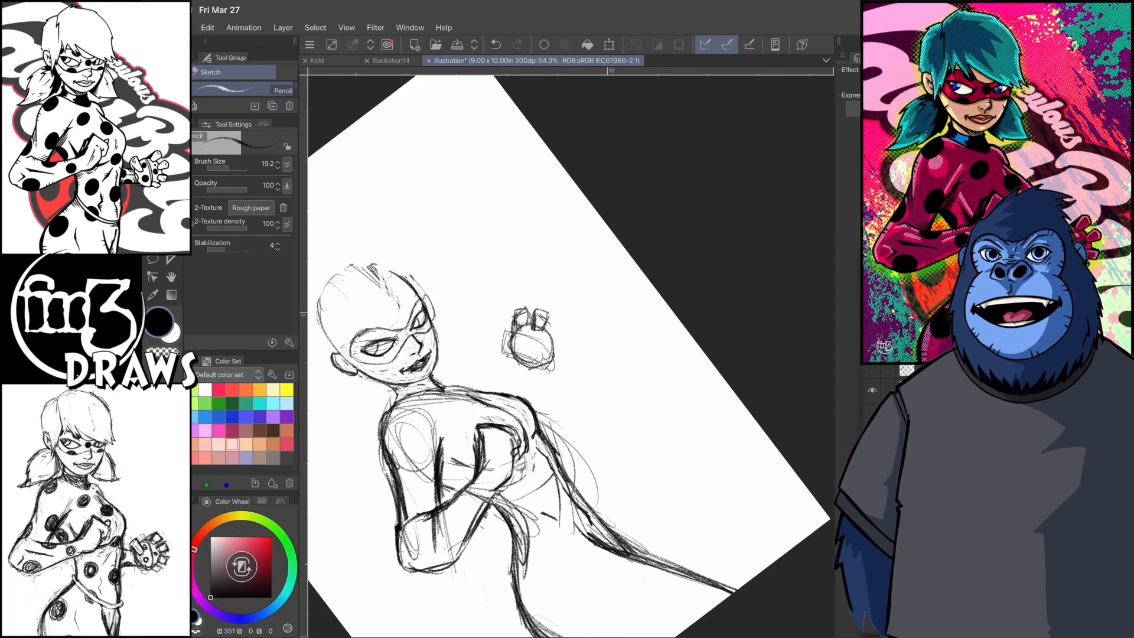
left_click_drag(534, 347, 490, 348)
mouse_move(506, 334)
left_mouse_down()
mouse_move(509, 316)
mouse_move(519, 337)
left_mouse_up()
left_click_drag(490, 349, 525, 357)
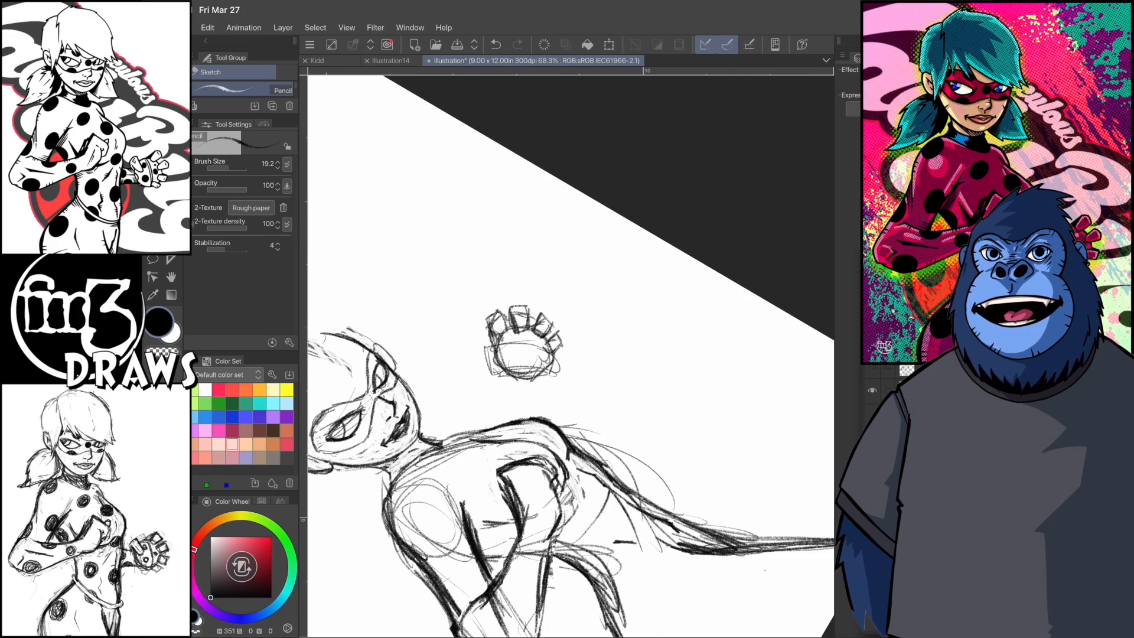
- Add the remaining fingers and thumb to the far hand and connect it to the torso with a forearm
mouse_move(490, 316)
left_mouse_down()
mouse_move(506, 336)
mouse_move(530, 321)
left_mouse_up()
left_click_drag(529, 313, 523, 343)
left_click_drag(497, 328, 485, 340)
mouse_move(485, 344)
left_mouse_down()
mouse_move(511, 356)
mouse_move(497, 354)
left_mouse_up()
mouse_move(492, 300)
left_mouse_down()
mouse_move(540, 337)
mouse_move(519, 451)
mouse_move(549, 342)
left_mouse_up()
mouse_move(582, 375)
left_mouse_down()
mouse_move(573, 344)
mouse_move(632, 352)
mouse_move(568, 332)
left_mouse_up()
- Lasso the raised far hand and forearm and paste them onto a separate layer
left_click(153, 259)
left_click_drag(632, 351, 582, 318)
left_click(208, 28)
left_click(231, 74)
left_click(208, 28)
left_click(230, 102)
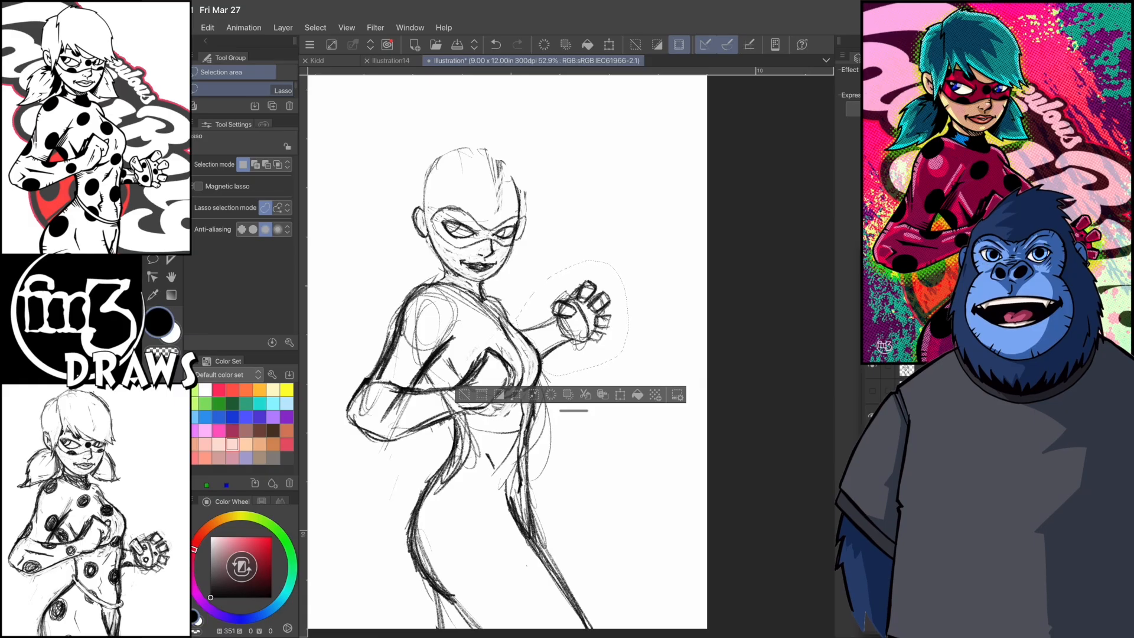
left_click(316, 28)
left_click(330, 55)
- Rotate the far hand and forearm by 32.7 degrees and lower them to beside the lower chest
left_click(207, 28)
left_click(236, 300)
left_click(448, 301)
left_click_drag(584, 335, 599, 356)
mouse_move(582, 413)
left_mouse_down()
mouse_move(588, 400)
mouse_move(578, 423)
left_mouse_up()
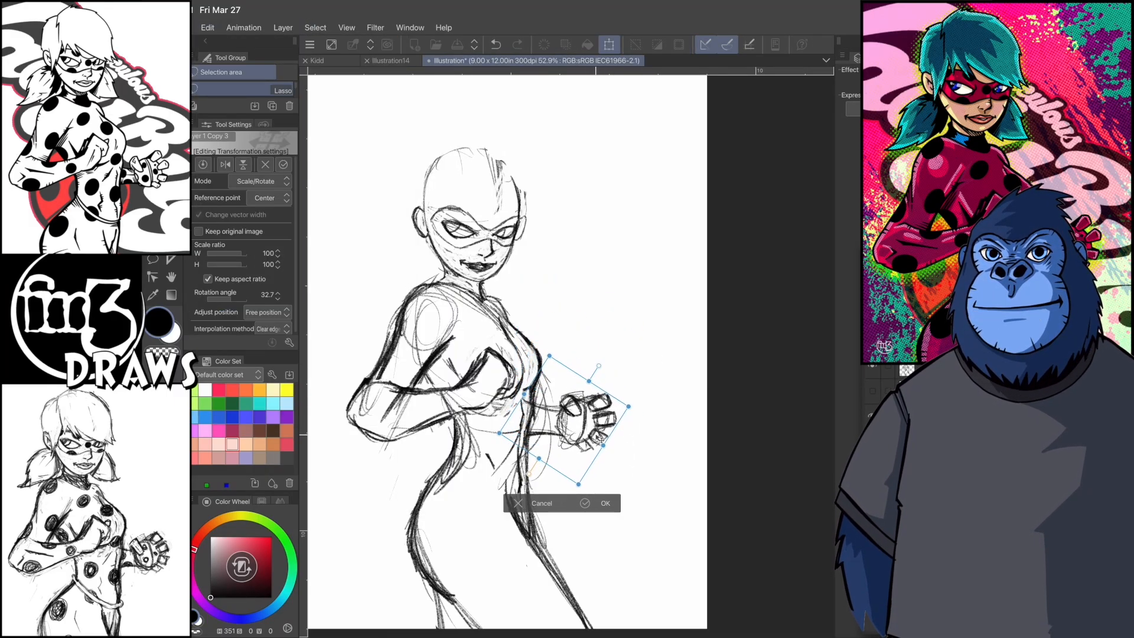
left_click(602, 503)
left_click(315, 28)
left_click(315, 27)
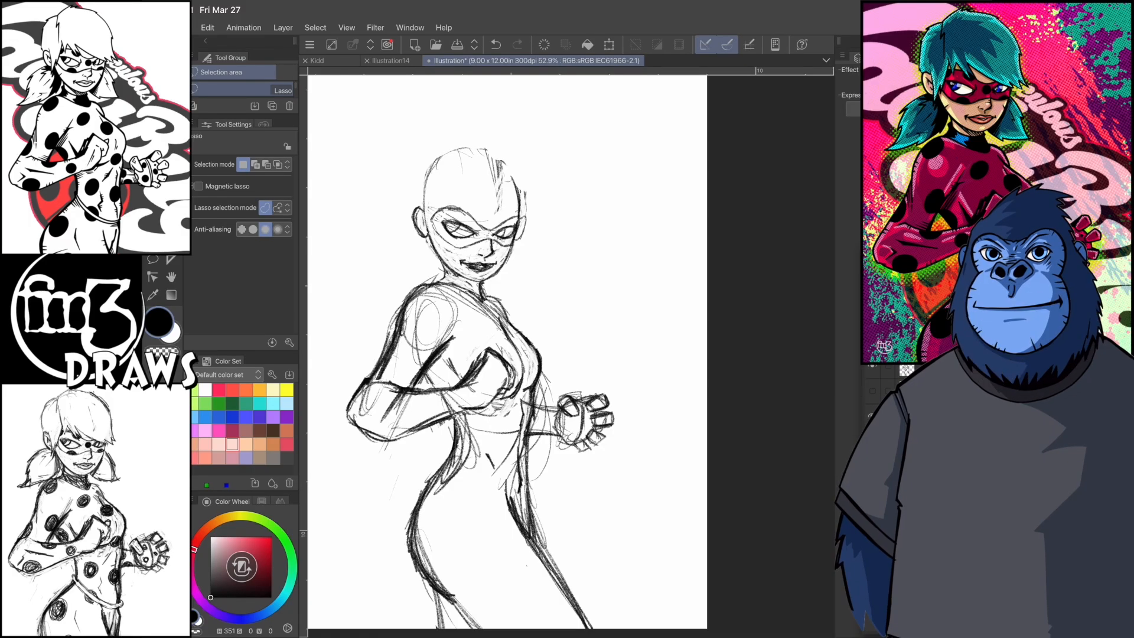
scroll(518, 283, "up", 3)
left_click_drag(508, 313, 536, 314)
left_click(316, 27)
left_click(331, 63)
key("p")
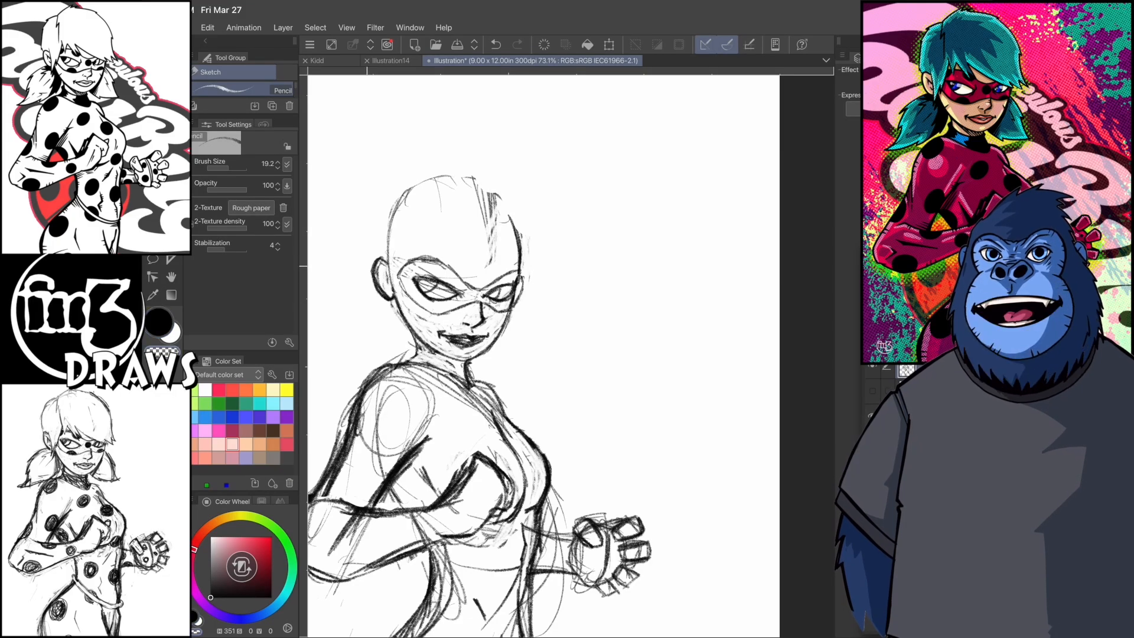
- Scale the whole figure up to 123 % and position it to fill the page height
scroll(569, 161, "down", 3)
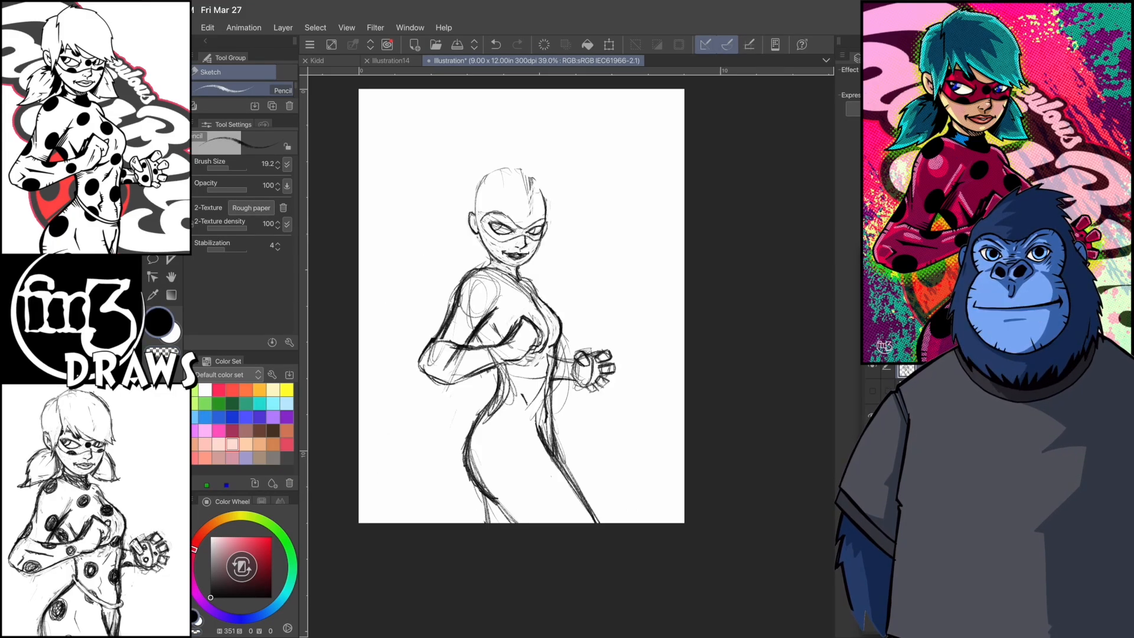
left_click(207, 27)
left_click(254, 301)
left_click(452, 300)
left_click(476, 571)
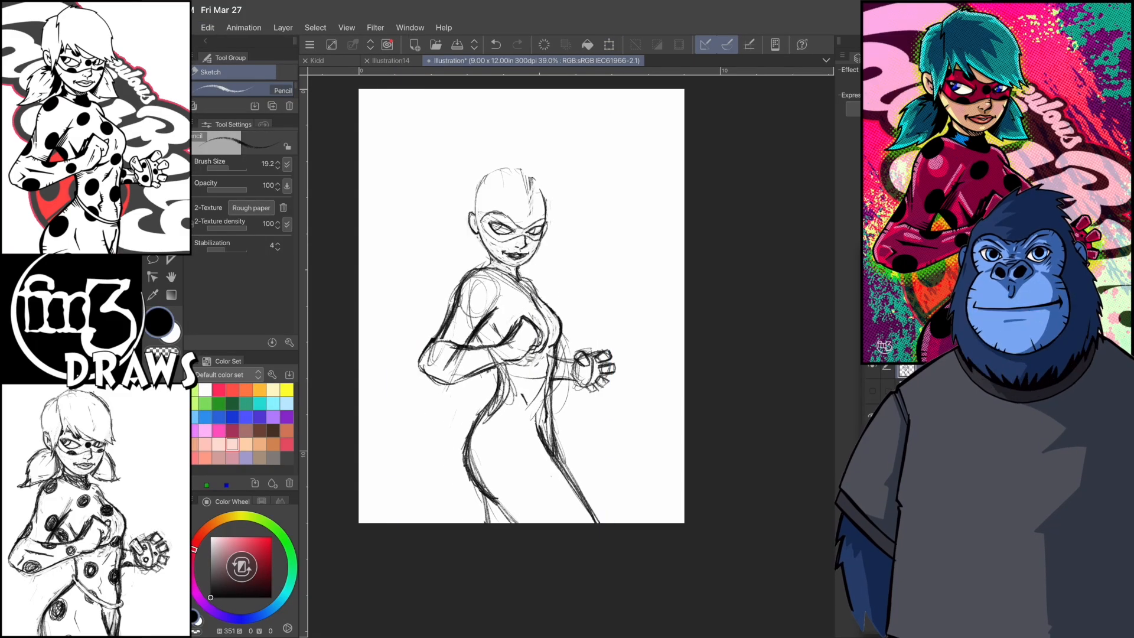
left_click(283, 28)
left_click(207, 28)
left_click(452, 301)
mouse_move(620, 533)
left_mouse_down()
mouse_move(641, 567)
mouse_move(661, 528)
left_mouse_up()
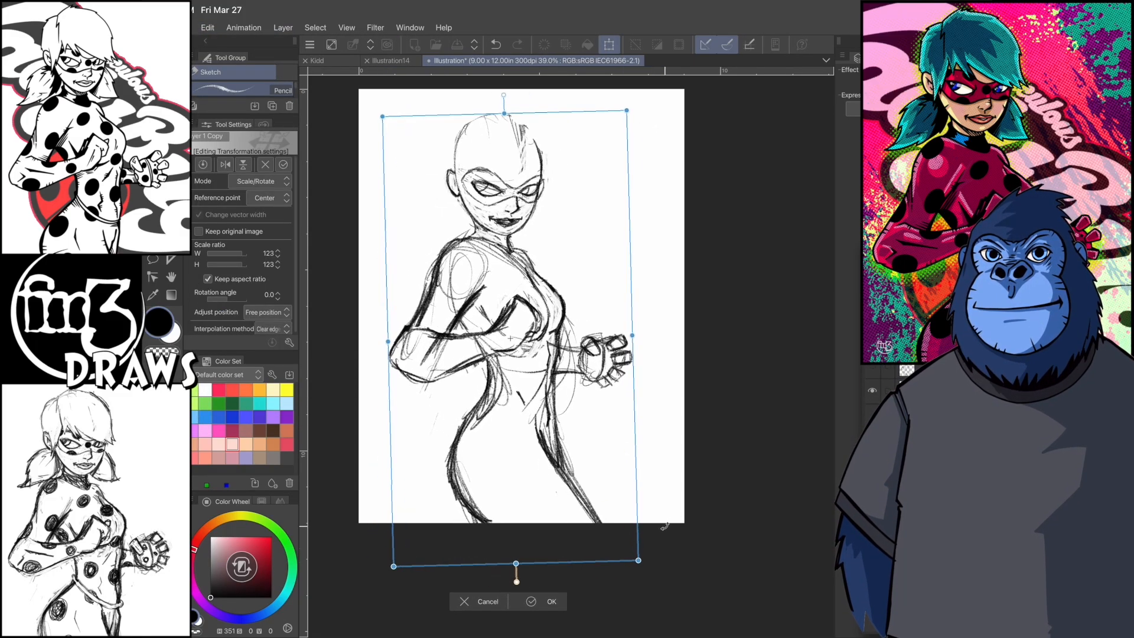
key("Return")
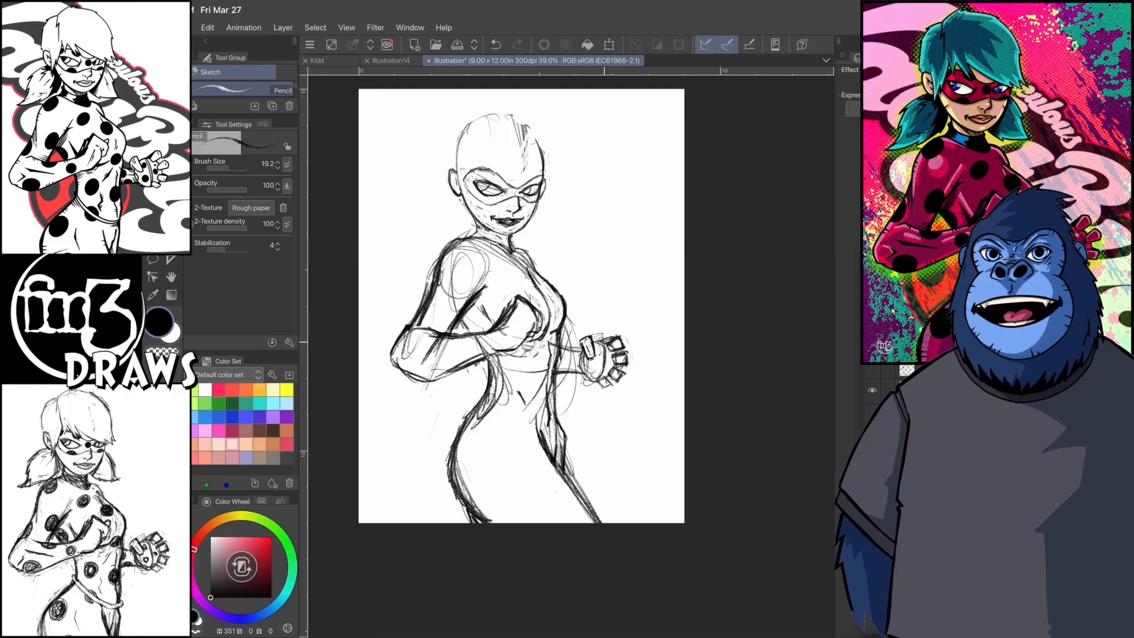
- Lasso the far hand, tilt it slightly and move it closer to the wrist, and clear the selection
key("m")
left_click_drag(586, 383, 589, 387)
key("ctrl+t")
left_click_drag(611, 299, 595, 301)
left_click_drag(611, 359, 606, 353)
left_click(647, 430)
left_click(316, 28)
left_click(340, 54)
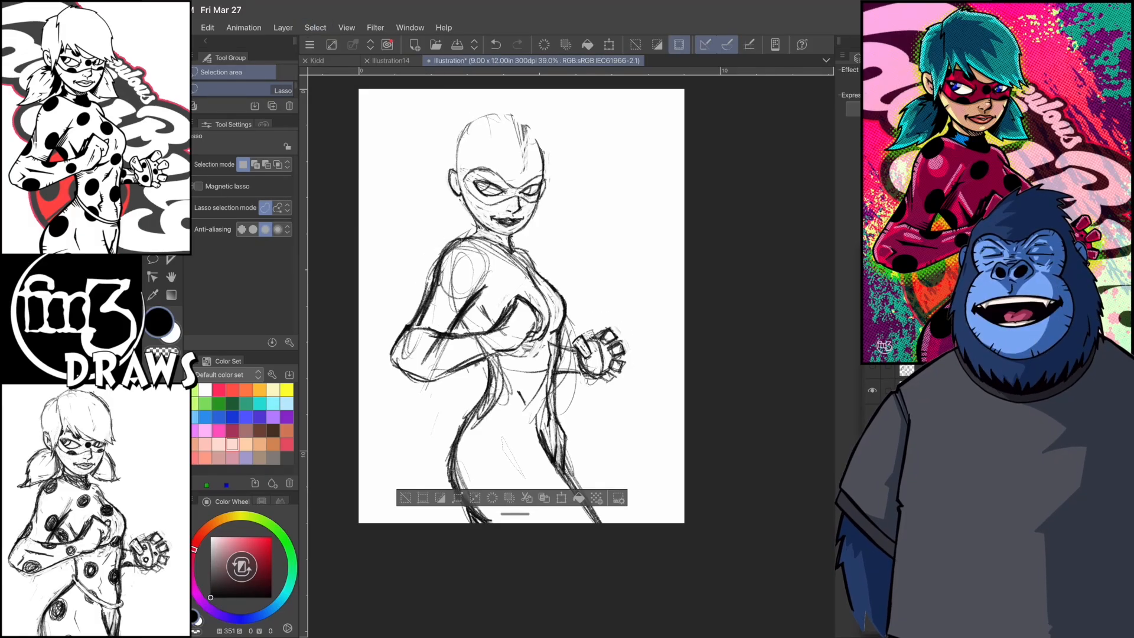
- Erase the rough lines around the waist and abdomen and redraw the near waist and hip contour
key("p")
key("e")
left_click_drag(501, 407, 498, 363)
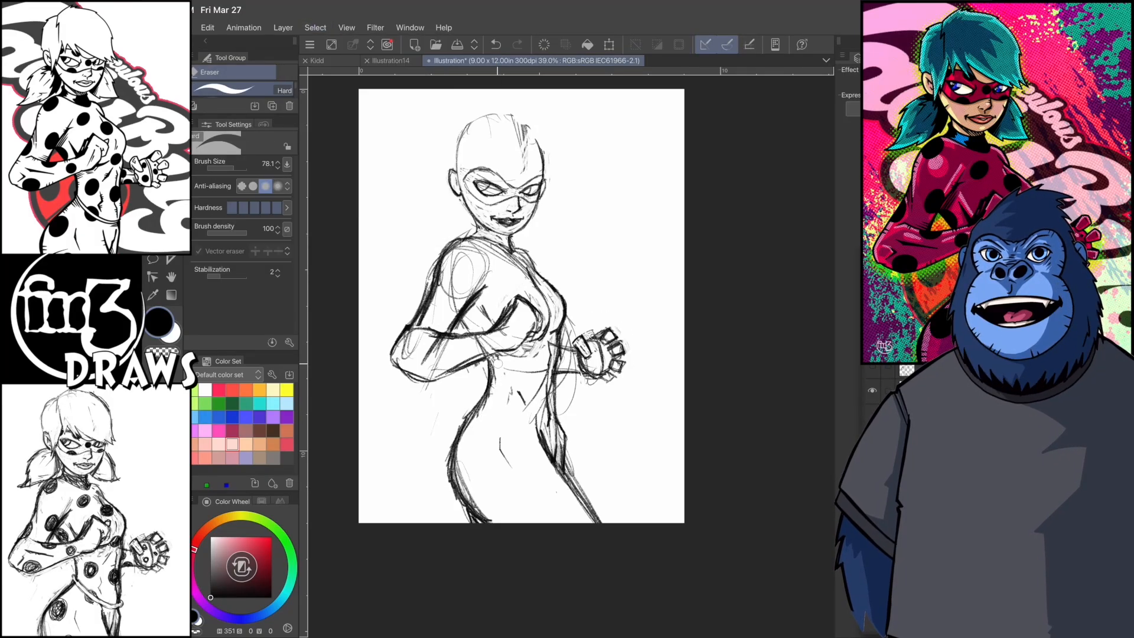
mouse_move(535, 402)
left_mouse_down()
mouse_move(523, 400)
mouse_move(539, 432)
left_mouse_up()
key("p")
left_click_drag(495, 393, 450, 470)
mouse_move(494, 394)
left_mouse_down()
mouse_move(459, 436)
mouse_move(463, 514)
left_mouse_up()
key("c")
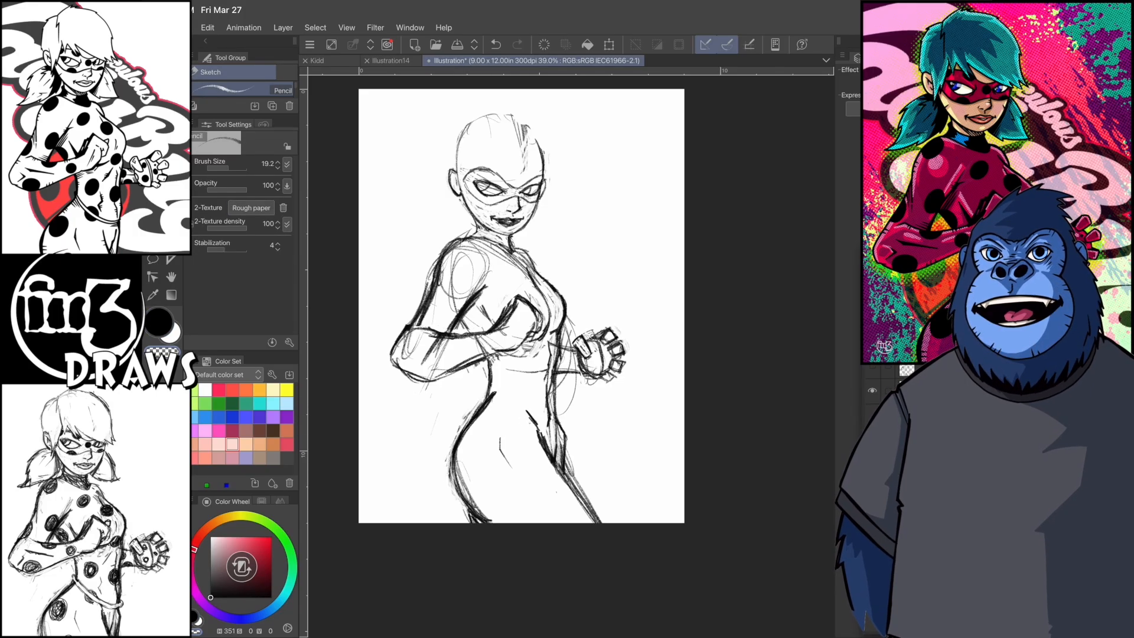
- Lasso the upper body above the waist, rotate it by -12.3 degrees over the hips, and deselect
key("m")
mouse_move(488, 396)
left_mouse_down()
mouse_move(562, 96)
mouse_move(485, 397)
left_mouse_up()
key("ctrl+t")
mouse_move(679, 245)
left_mouse_down()
mouse_move(637, 239)
mouse_move(676, 232)
left_mouse_up()
left_click_drag(517, 263, 492, 262)
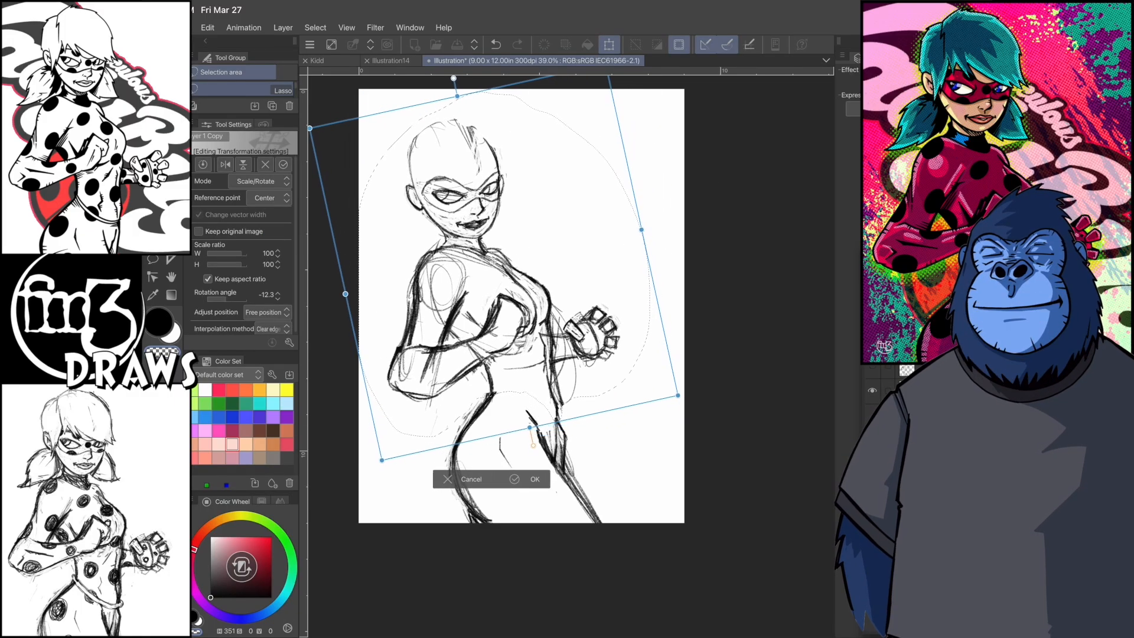
key("Return")
key("ctrl+d")
- Rotate the whole figure by about 10.1 degrees to straighten it and recentre it on the page
left_click(207, 28)
left_click(237, 302)
left_click(444, 302)
left_click_drag(508, 580, 466, 576)
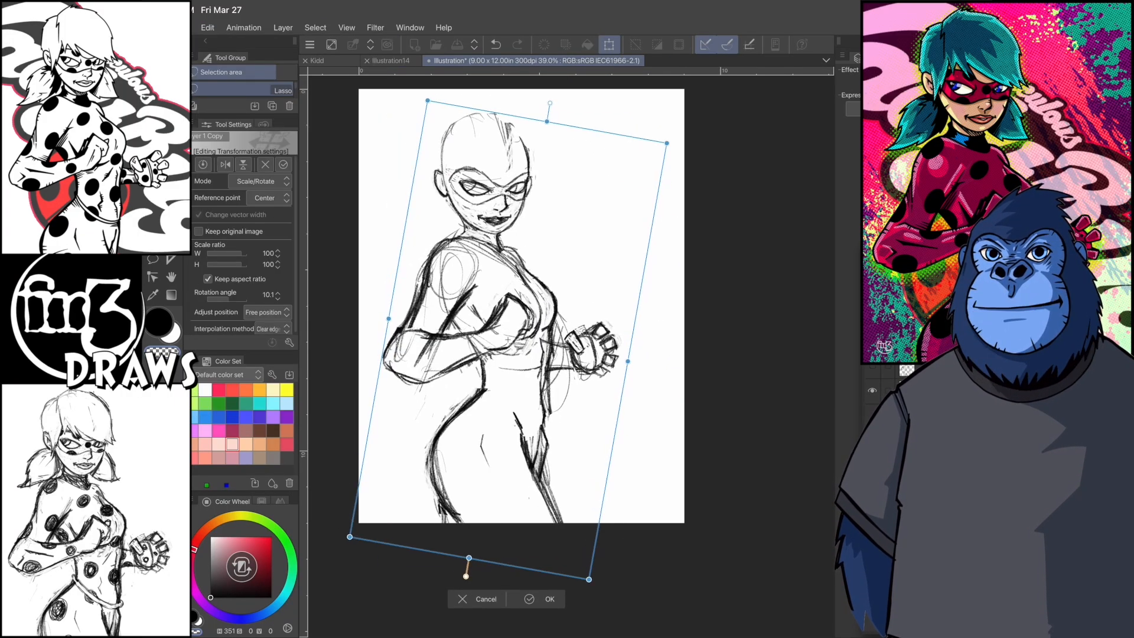
left_click_drag(508, 340, 512, 337)
key("Return")
- Refine the near thigh's lower contour and clean up the near forearm and fist with eraser and pencil
key("p")
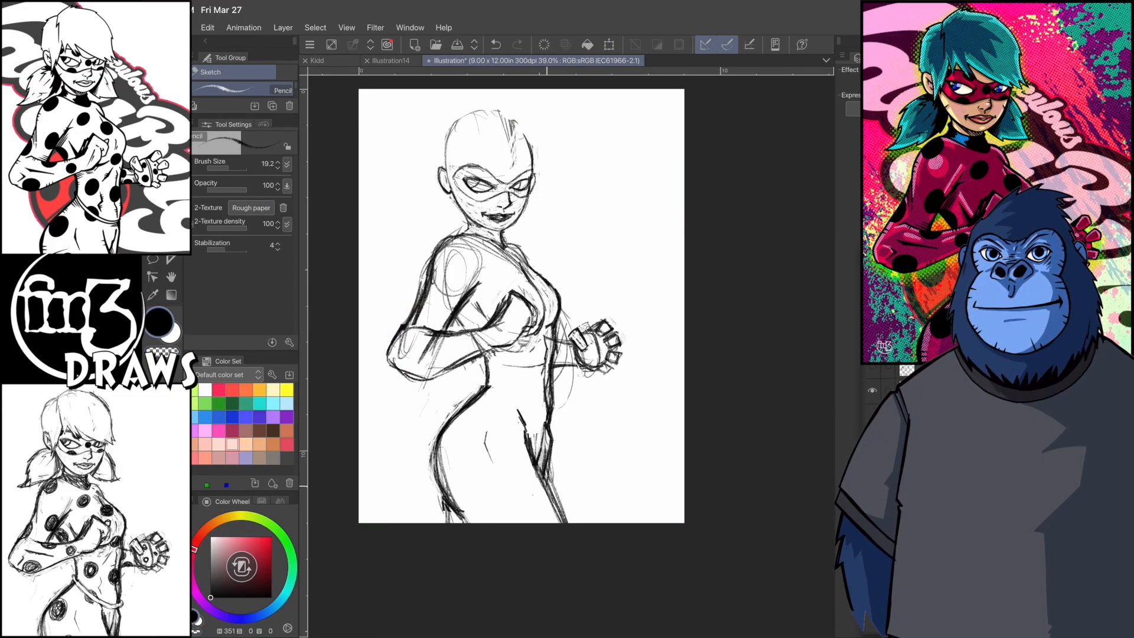
left_click_drag(521, 306, 494, 234)
key("c")
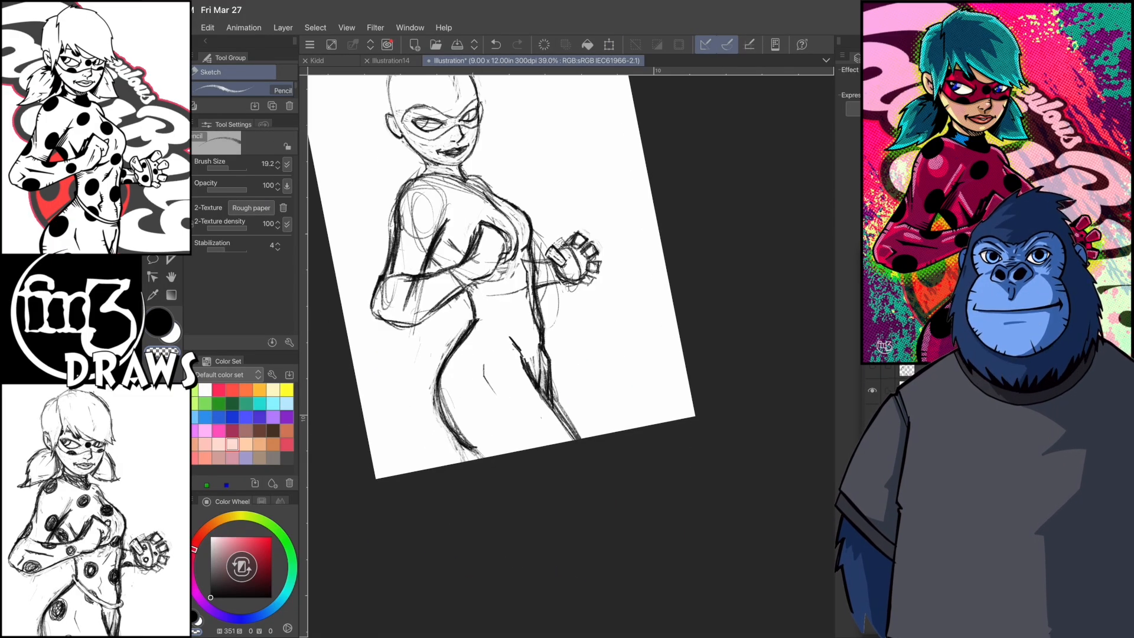
key("c")
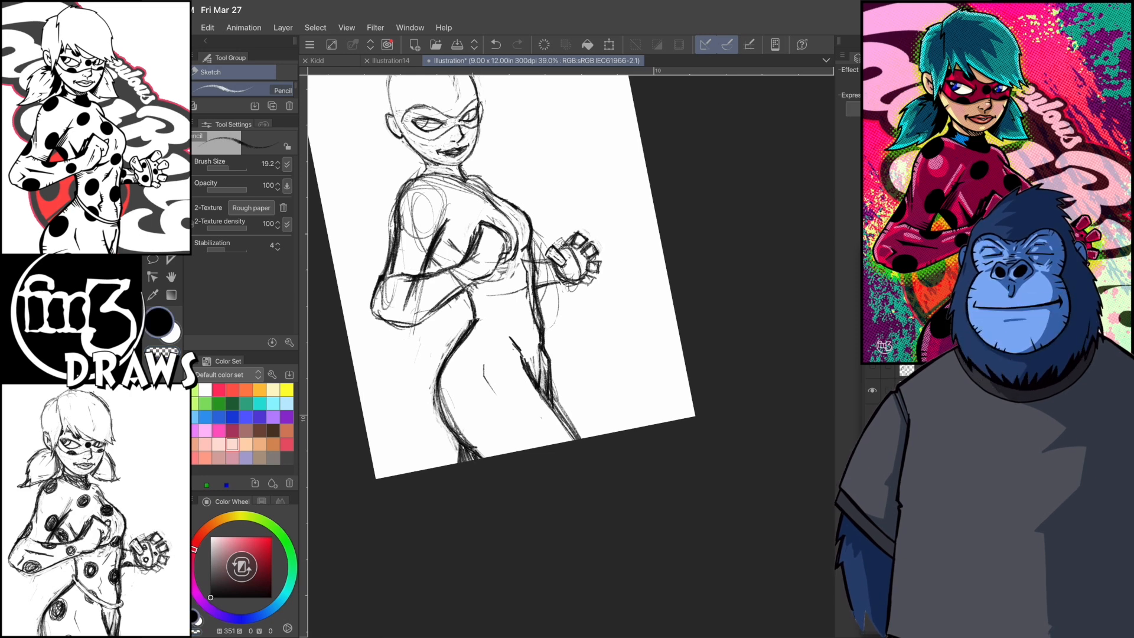
key("e")
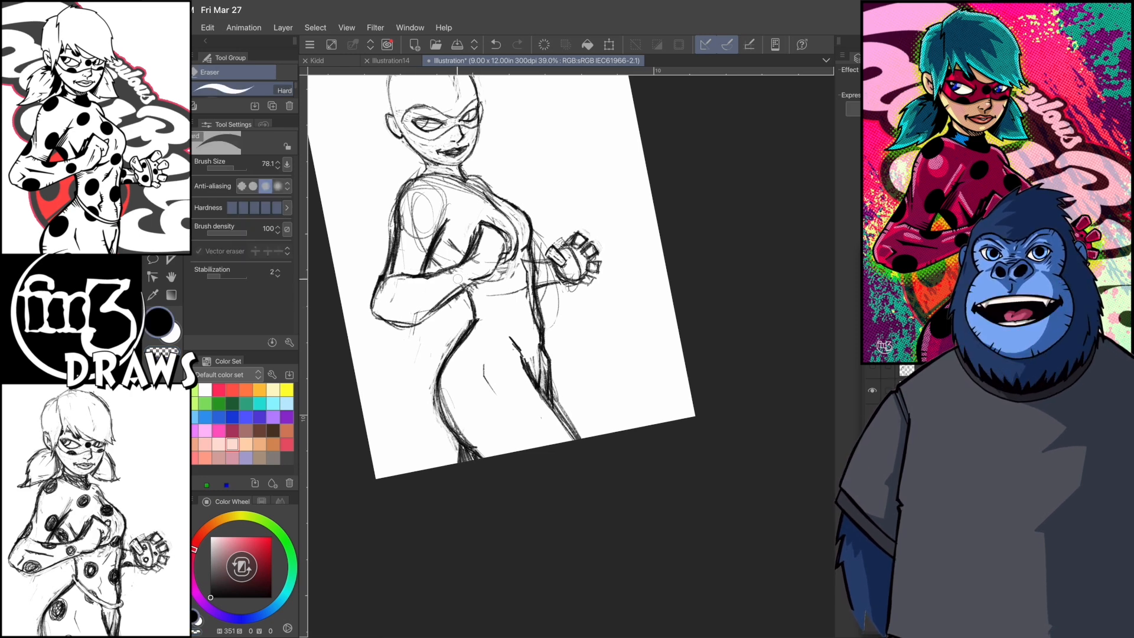
key("p")
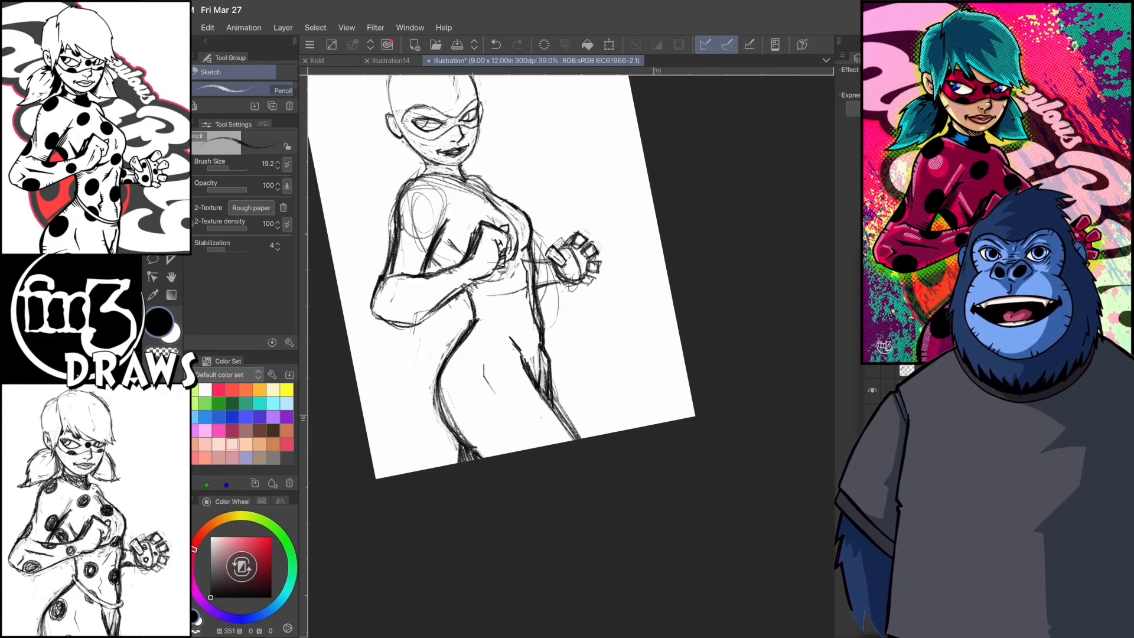
- Sketch the hair outline over the crown and down both sides of the face, starting the fringe
scroll(519, 348, "up", 1)
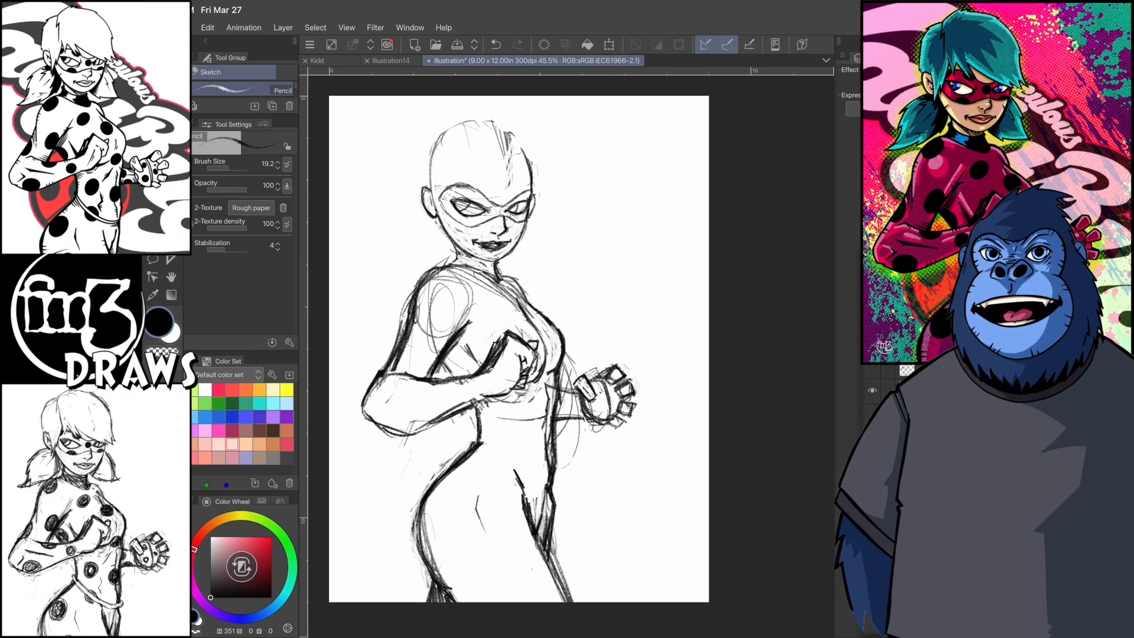
left_click_drag(442, 189, 460, 250)
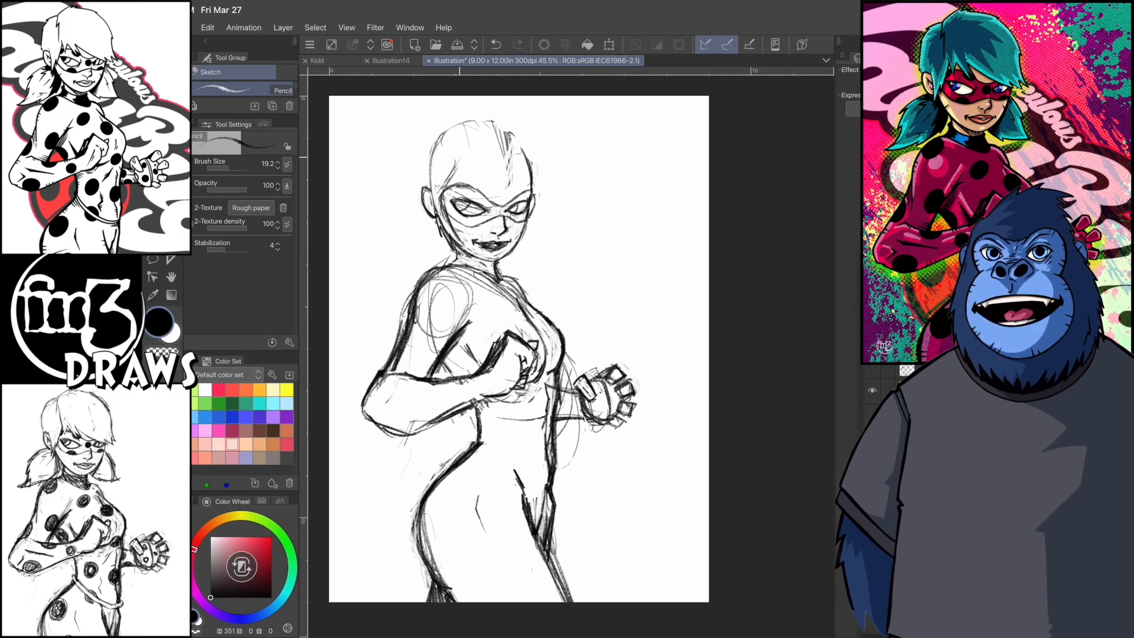
mouse_move(479, 116)
left_mouse_down()
mouse_move(535, 157)
mouse_move(542, 195)
left_mouse_up()
mouse_move(537, 157)
left_mouse_down()
mouse_move(494, 206)
mouse_move(533, 204)
left_mouse_up()
left_click_drag(467, 121, 520, 110)
left_click_drag(423, 145, 445, 125)
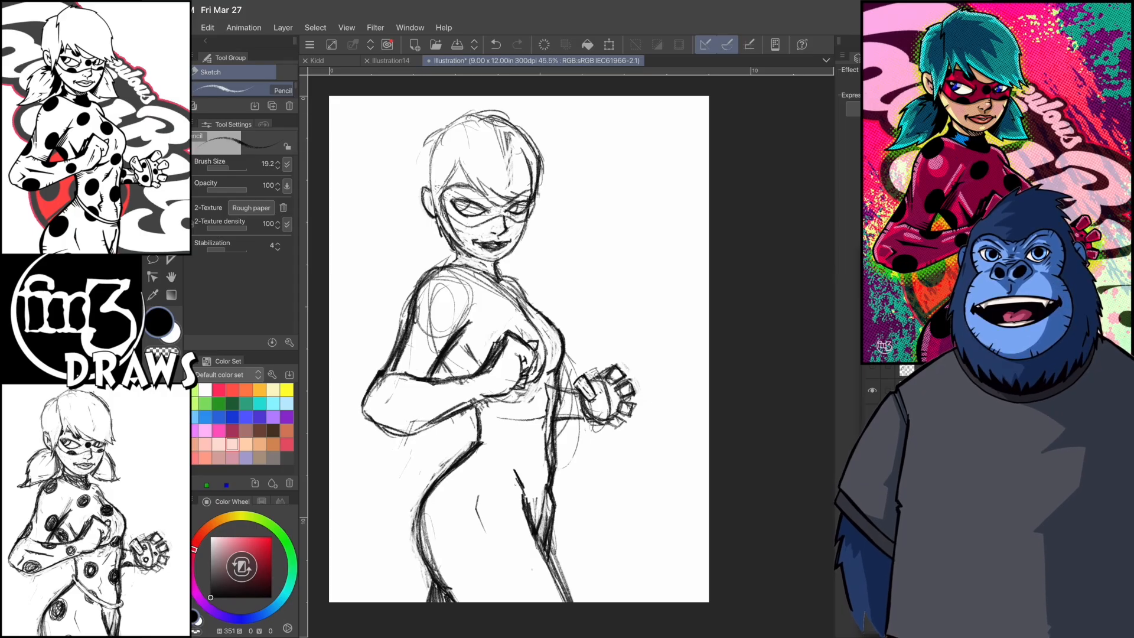
- Rough in the pigtails behind the ear and beside the neck with loose pencil strokes
left_click_drag(434, 220, 410, 225)
left_click_drag(615, 396, 641, 316)
left_click_drag(384, 322, 429, 295)
left_click_drag(638, 316, 532, 449)
left_click_drag(444, 287, 487, 308)
left_click_drag(477, 254, 485, 310)
mouse_move(461, 216)
left_mouse_down()
mouse_move(508, 189)
mouse_move(500, 216)
left_mouse_up()
- Draw the long side-swept fringe across the forehead, ending in pointed tips beside the far eye
key("p")
left_click_drag(492, 157, 498, 238)
mouse_move(500, 205)
left_mouse_down()
mouse_move(501, 238)
mouse_move(483, 222)
left_mouse_up()
key("c")
- Define the near pigtail's outer contour and its jagged, pointed tip above the shoulder
key("c")
left_click_drag(488, 158, 500, 184)
left_click_drag(529, 452, 623, 390)
left_click_drag(407, 190, 404, 253)
key("c")
key("c")
left_click_drag(626, 391, 652, 338)
mouse_move(382, 285)
left_mouse_down()
mouse_move(372, 333)
mouse_move(389, 364)
left_mouse_up()
left_click_drag(390, 361, 396, 344)
left_click_drag(426, 298, 417, 331)
left_click_drag(385, 284, 371, 338)
left_click_drag(378, 336, 392, 362)
- Outline the far pigtail beside the neck with a curved outer edge and pointed tip
left_click_drag(650, 336, 577, 466)
left_click_drag(490, 280, 518, 332)
left_click_drag(466, 321, 509, 333)
left_click_drag(576, 467, 640, 223)
mouse_move(409, 395)
left_mouse_down()
mouse_move(407, 445)
mouse_move(393, 450)
left_mouse_up()
mouse_move(640, 223)
left_mouse_down()
mouse_move(615, 531)
mouse_move(608, 369)
left_mouse_up()
- Erase the construction circle and stray lines on the near shoulder and around the neck
key("e")
left_click_drag(447, 322, 454, 367)
mouse_move(448, 315)
left_mouse_down()
mouse_move(464, 297)
mouse_move(501, 306)
left_mouse_up()
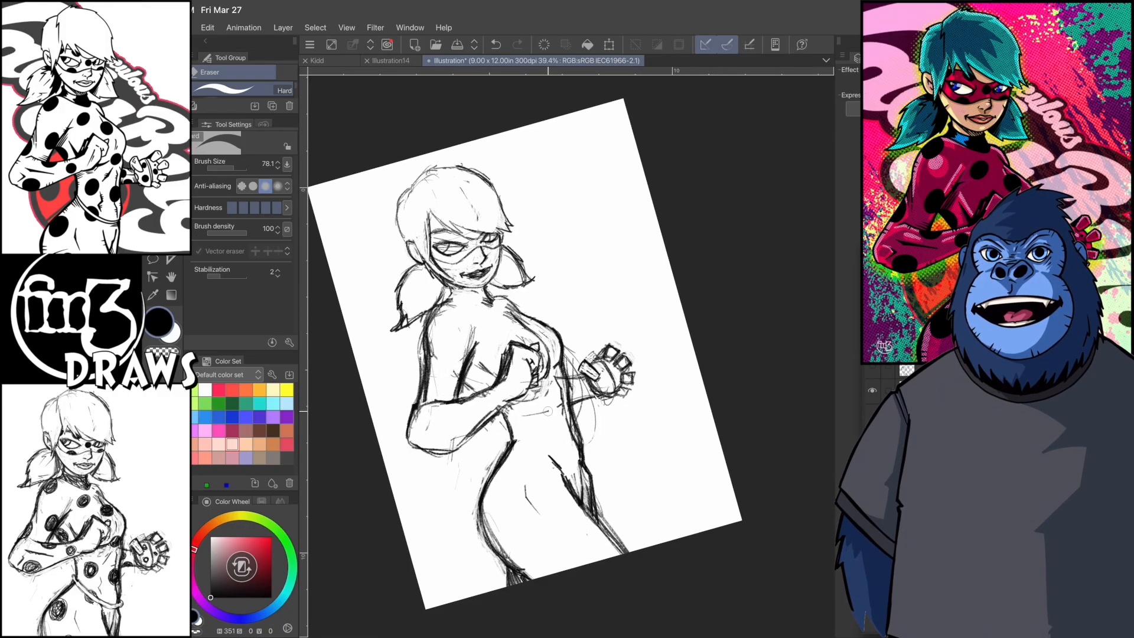
mouse_move(434, 373)
left_mouse_down()
mouse_move(431, 399)
mouse_move(415, 339)
left_mouse_up()
left_click_drag(476, 295, 438, 280)
- Refine the near cheek and jaw contour and the hair strand in front of the ear
key("p")
scroll(466, 278, "up", 3)
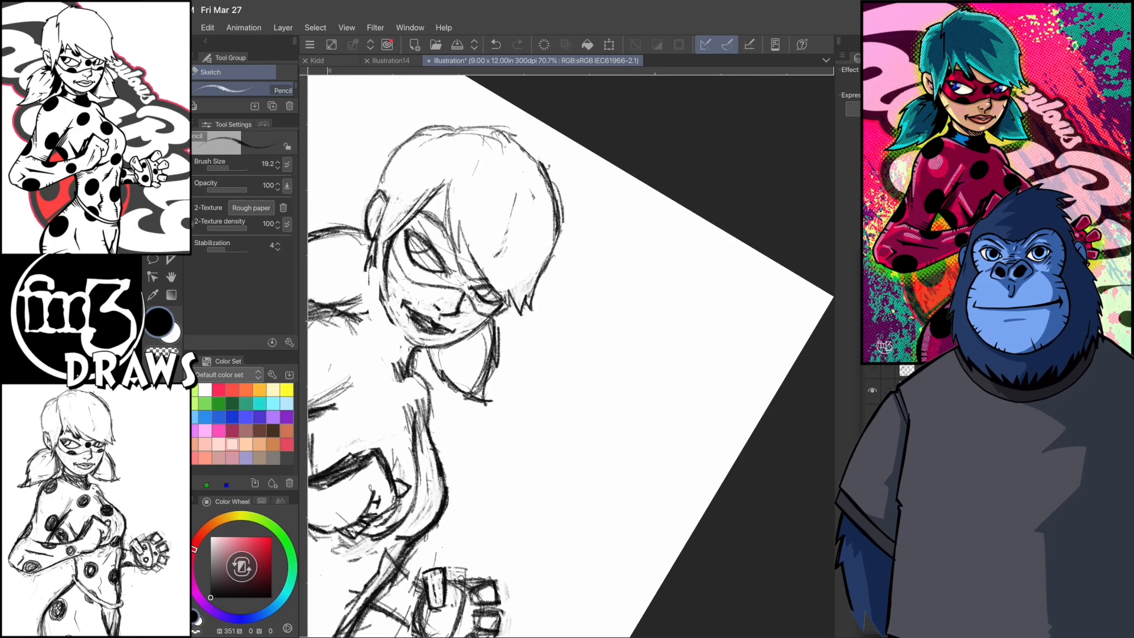
left_click_drag(386, 309, 416, 347)
left_click_drag(468, 594, 703, 561)
left_click_drag(385, 315, 391, 329)
left_click_drag(385, 311, 420, 355)
mouse_move(390, 268)
left_mouse_down()
mouse_move(402, 304)
mouse_move(362, 256)
mouse_move(374, 309)
mouse_move(417, 353)
mouse_move(390, 259)
left_mouse_up()
key("c")
key("c")
- Clear the guide lines on the neck, draw a high collar around it and fill the collar with dark hatching
key("c")
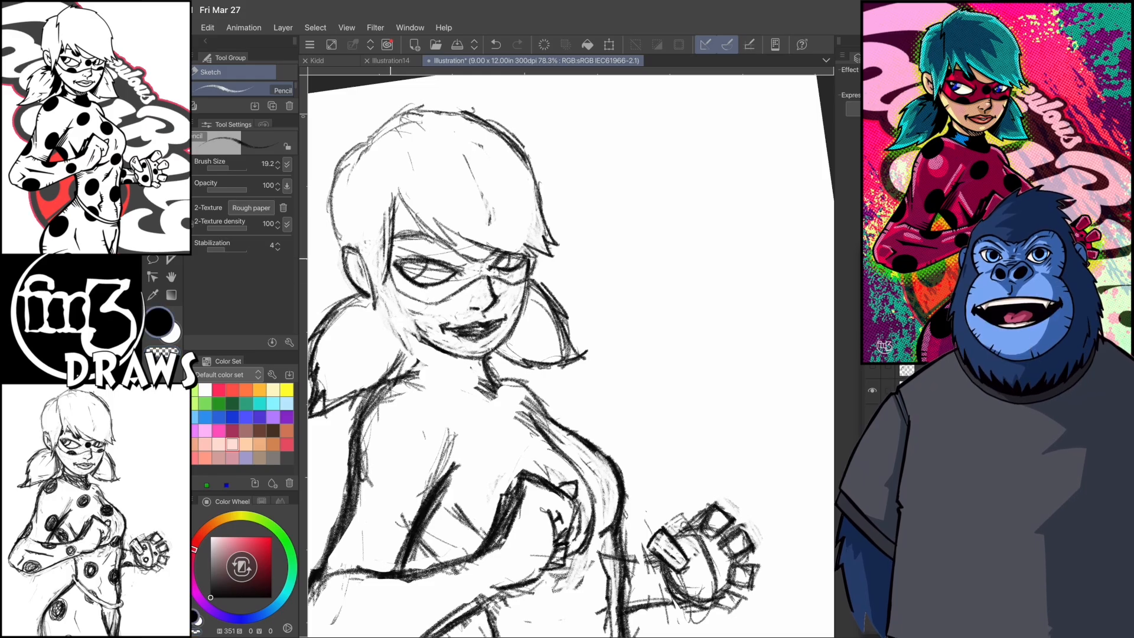
key("c")
left_click_drag(415, 313, 429, 346)
key("c")
left_click_drag(382, 289, 417, 334)
mouse_move(382, 294)
left_mouse_down()
mouse_move(425, 341)
mouse_move(419, 370)
left_mouse_up()
mouse_move(415, 340)
left_mouse_down()
mouse_move(404, 378)
mouse_move(483, 368)
left_mouse_up()
left_click_drag(412, 347, 421, 369)
left_click_drag(488, 356, 491, 377)
left_click_drag(411, 367, 495, 399)
mouse_move(420, 371)
left_mouse_down()
mouse_move(490, 395)
mouse_move(488, 384)
left_mouse_up()
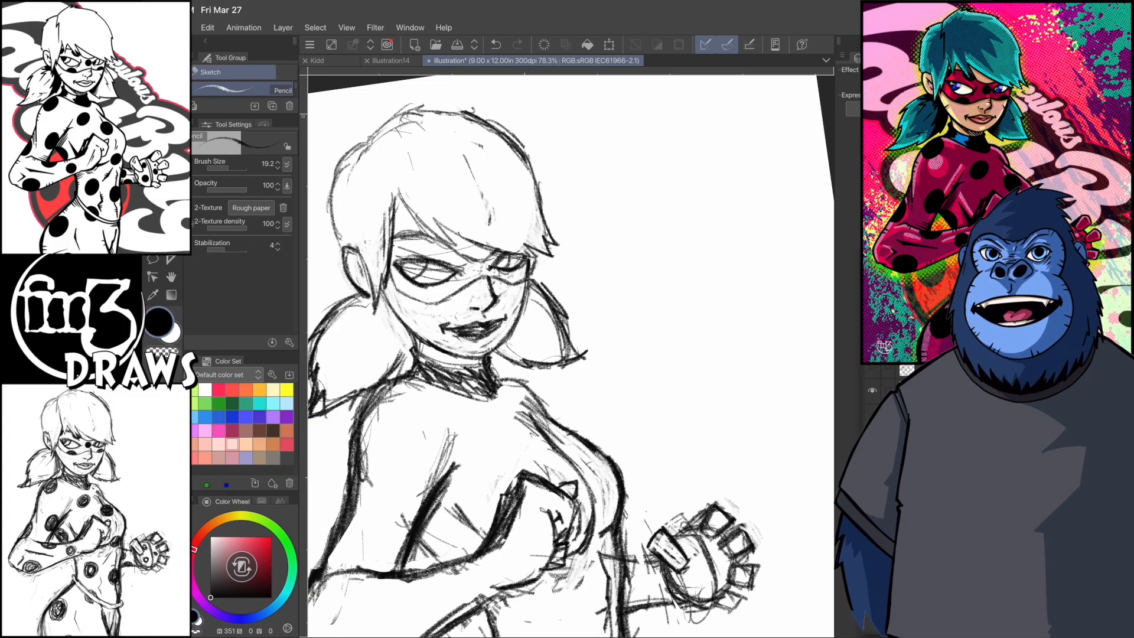
- Set the pencil's brush size to 14.8 and clean up the lines around the lips and mouth corners
scroll(508, 367, "up", 4)
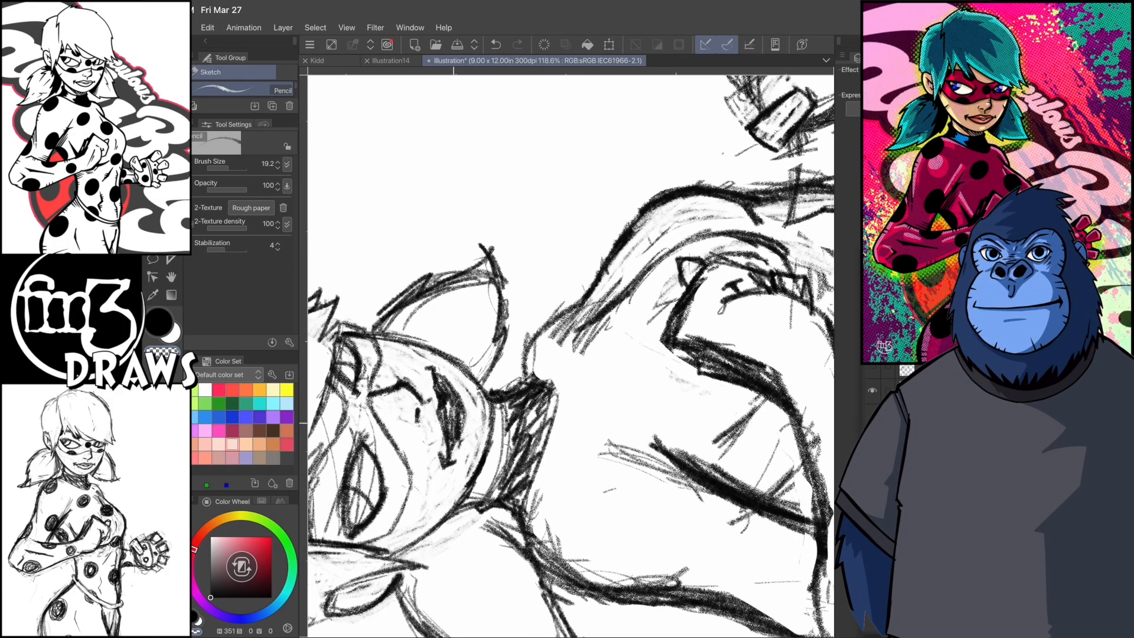
scroll(571, 356, "up", 1)
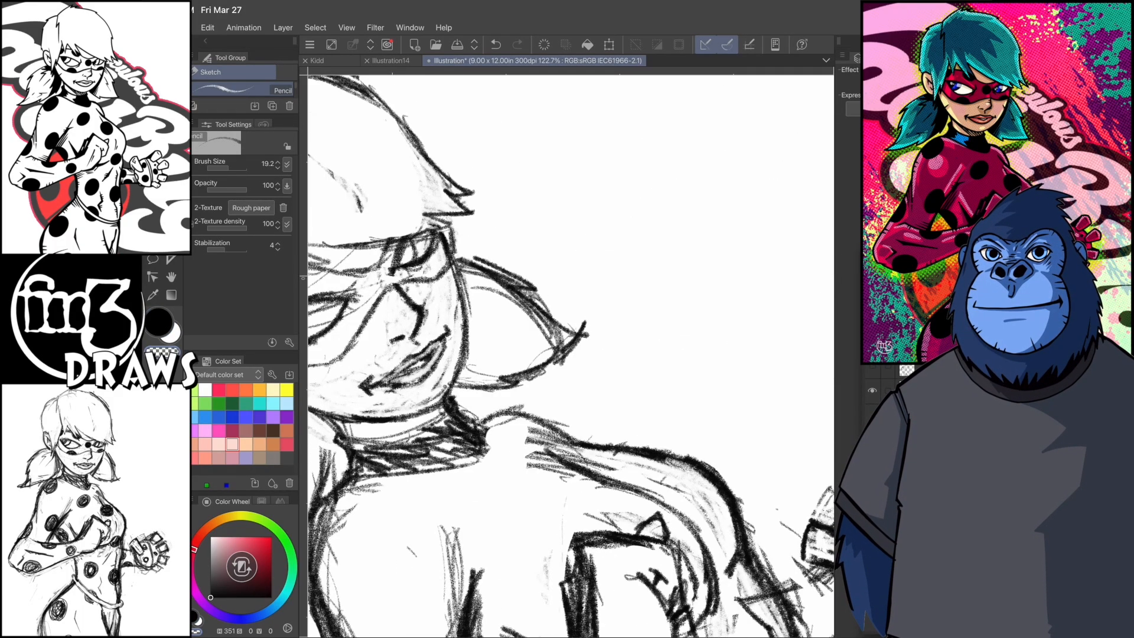
key("c")
scroll(571, 356, "up", 3)
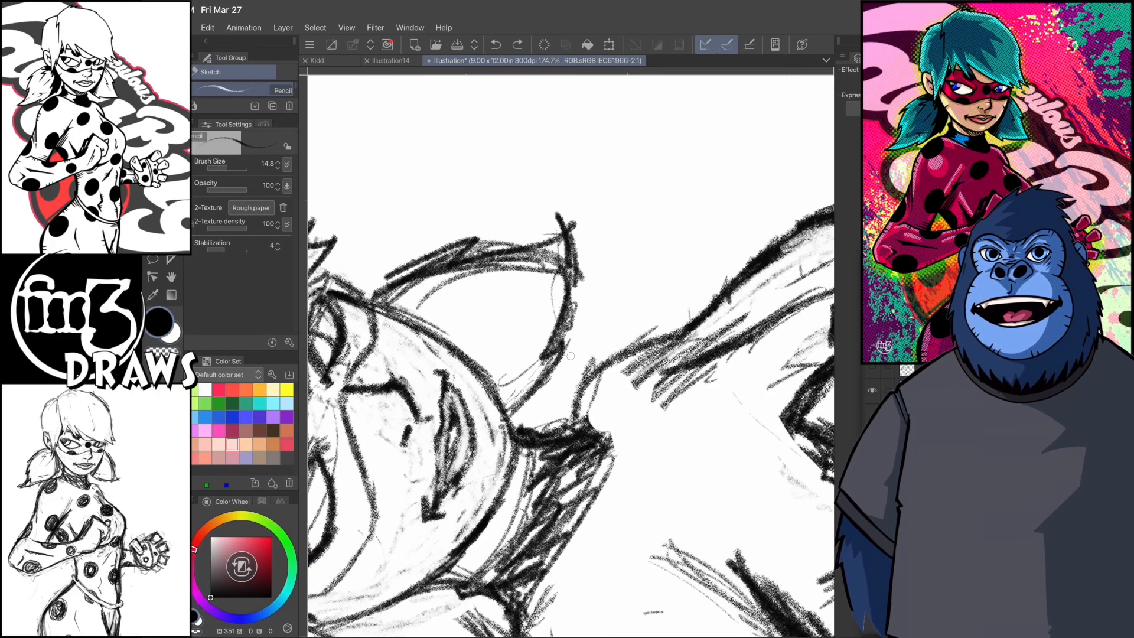
mouse_move(437, 435)
left_mouse_down()
mouse_move(449, 376)
mouse_move(450, 395)
left_mouse_up()
key("c")
scroll(571, 356, "down", 1)
left_click_drag(479, 357, 477, 368)
key("c")
scroll(571, 357, "up", 1)
- Reshape the upper and lower lips with finer pencil strokes
left_click_drag(441, 452, 449, 487)
left_click_drag(450, 339, 460, 399)
mouse_move(458, 350)
left_mouse_down()
mouse_move(481, 391)
mouse_move(490, 445)
left_mouse_up()
left_click_drag(462, 359, 488, 424)
scroll(571, 357, "up", 3)
mouse_move(514, 499)
left_mouse_down()
mouse_move(513, 432)
mouse_move(458, 357)
mouse_move(463, 391)
left_mouse_up()
scroll(570, 356, "down", 5)
scroll(571, 356, "up", 3)
- Clean up and redraw the chin and jaw line below the mouth
key("c")
mouse_move(443, 334)
left_mouse_down()
mouse_move(469, 396)
mouse_move(452, 377)
mouse_move(531, 408)
left_mouse_up()
scroll(570, 356, "up", 3)
key("c")
left_click_drag(509, 330, 528, 362)
left_click_drag(527, 366, 531, 389)
scroll(571, 356, "down", 5)
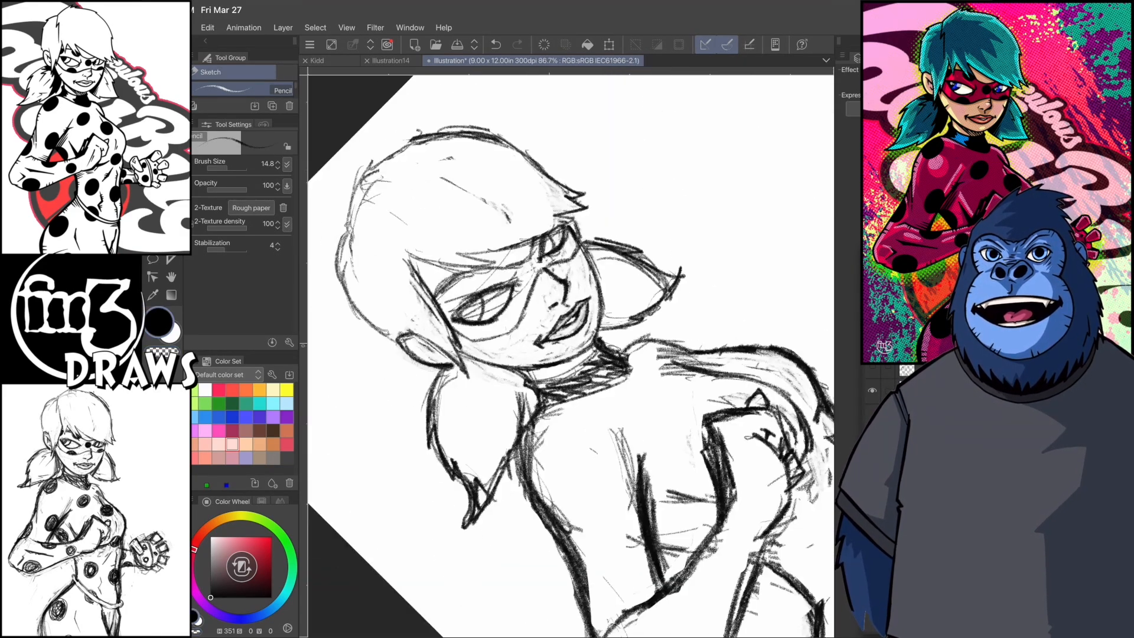
- Lasso the mouth, scale it to 97% and rotate it by -2.0 degrees, apply the transform and clear the selection
scroll(570, 356, "up", 1)
key("m")
mouse_move(590, 337)
left_mouse_down()
mouse_move(525, 322)
mouse_move(615, 336)
mouse_move(573, 318)
left_mouse_up()
key("ctrl+t")
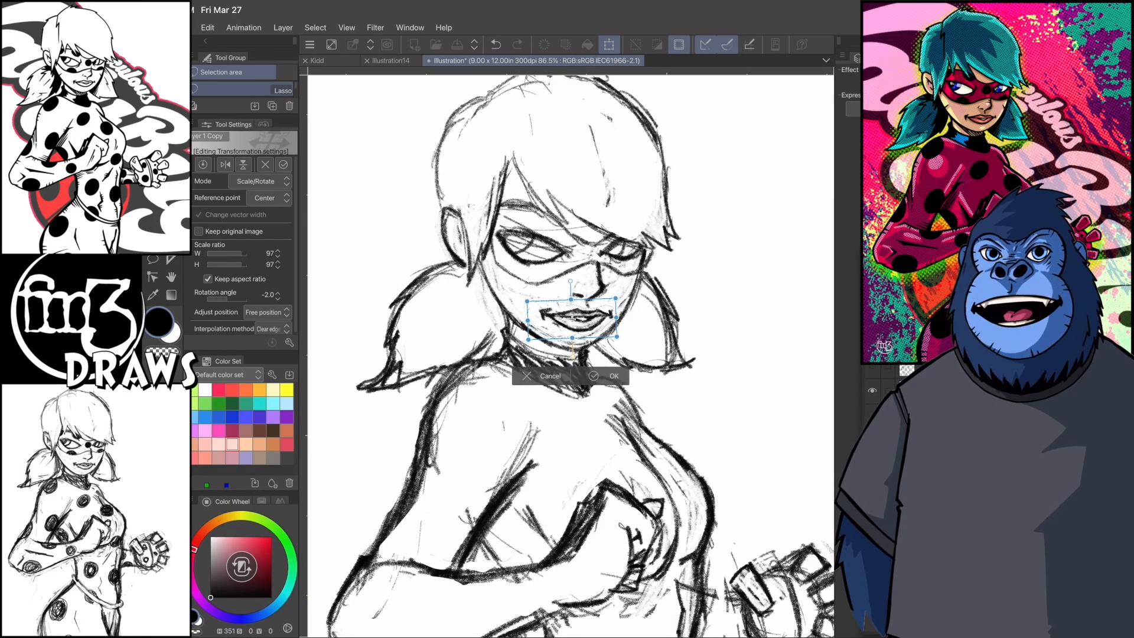
left_click(603, 376)
left_click(316, 28)
left_click(340, 55)
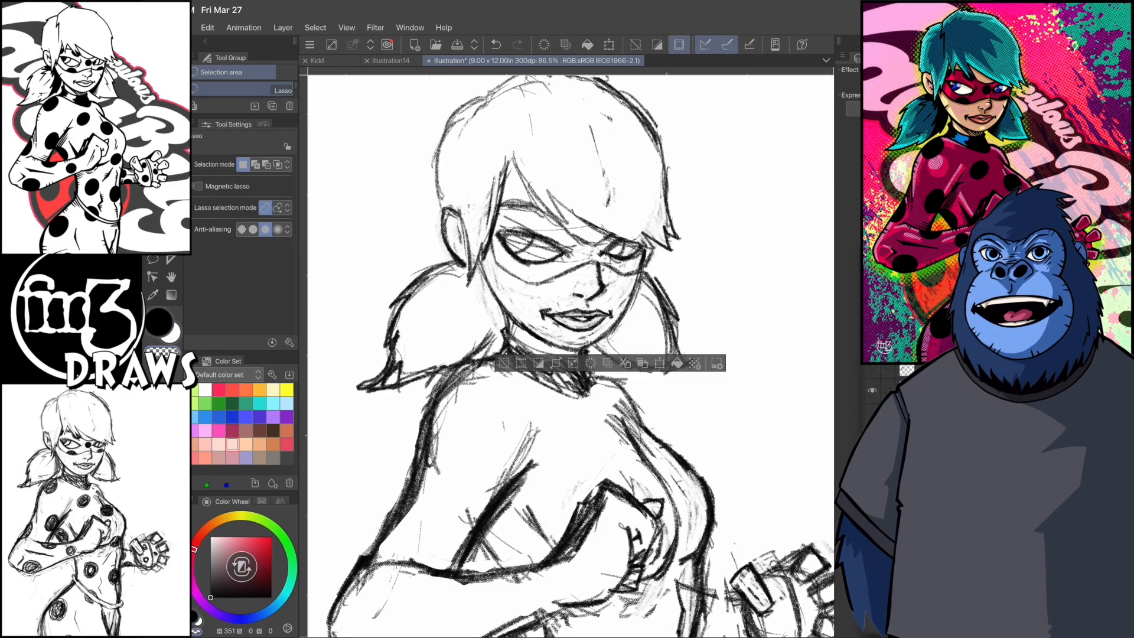
- Return to the pencil and clean up the near cheek and jaw line into a single firm contour
key("p")
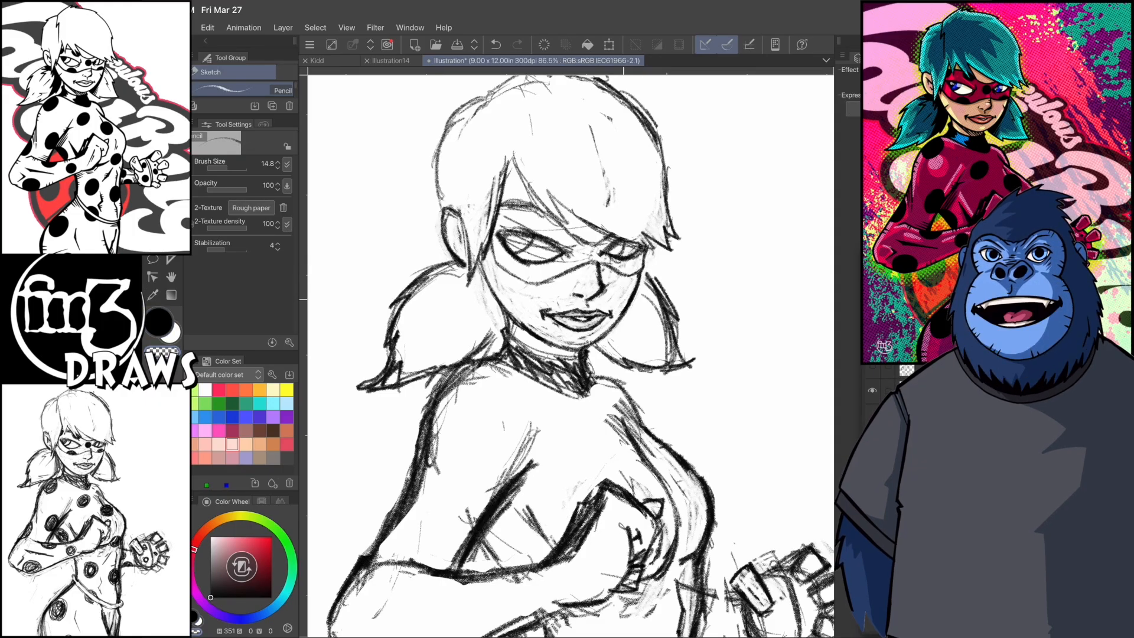
scroll(555, 253, "up", 1)
mouse_move(535, 354)
left_mouse_down()
mouse_move(481, 278)
mouse_move(516, 351)
left_mouse_up()
key("c")
mouse_move(479, 221)
left_mouse_down()
mouse_move(491, 326)
mouse_move(517, 357)
left_mouse_up()
left_click_drag(476, 242, 517, 356)
scroll(571, 356, "down", 1)
key("c")
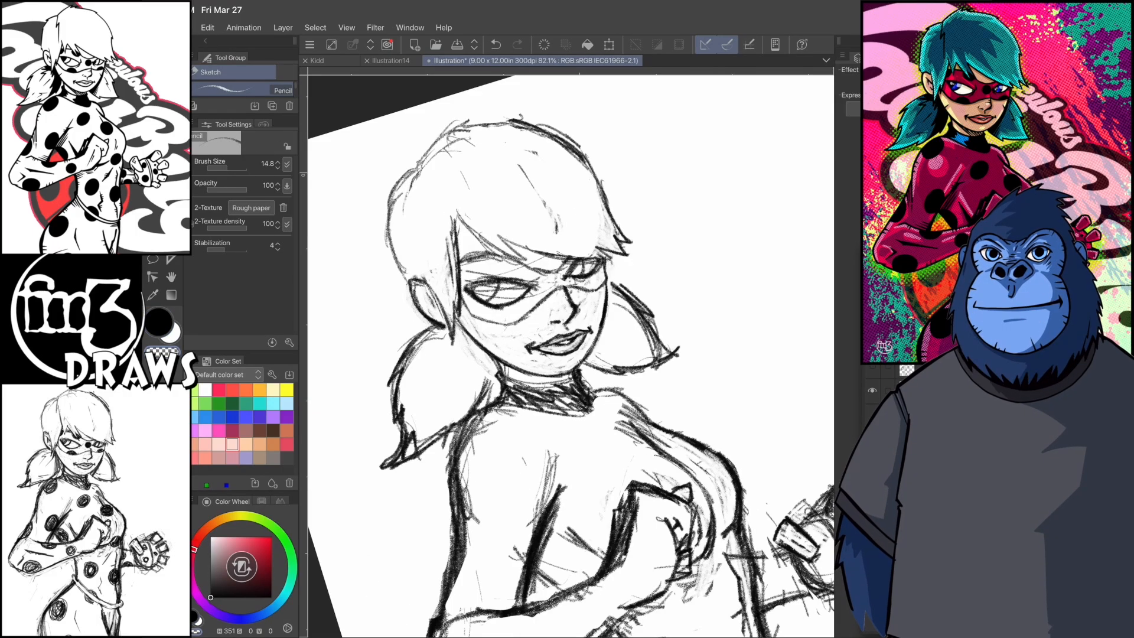
- Tidy the lines around the nose and sketch the iris inside the near eye
key("c")
scroll(571, 331, "up", 3)
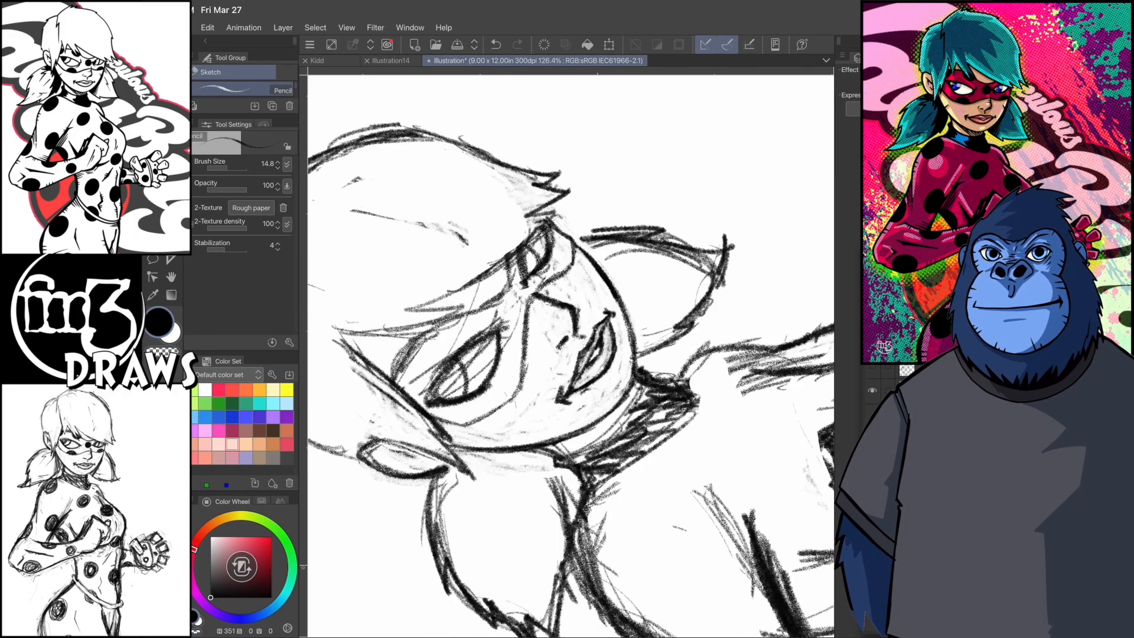
left_click_drag(558, 306, 552, 322)
scroll(571, 331, "down", 4)
key("c")
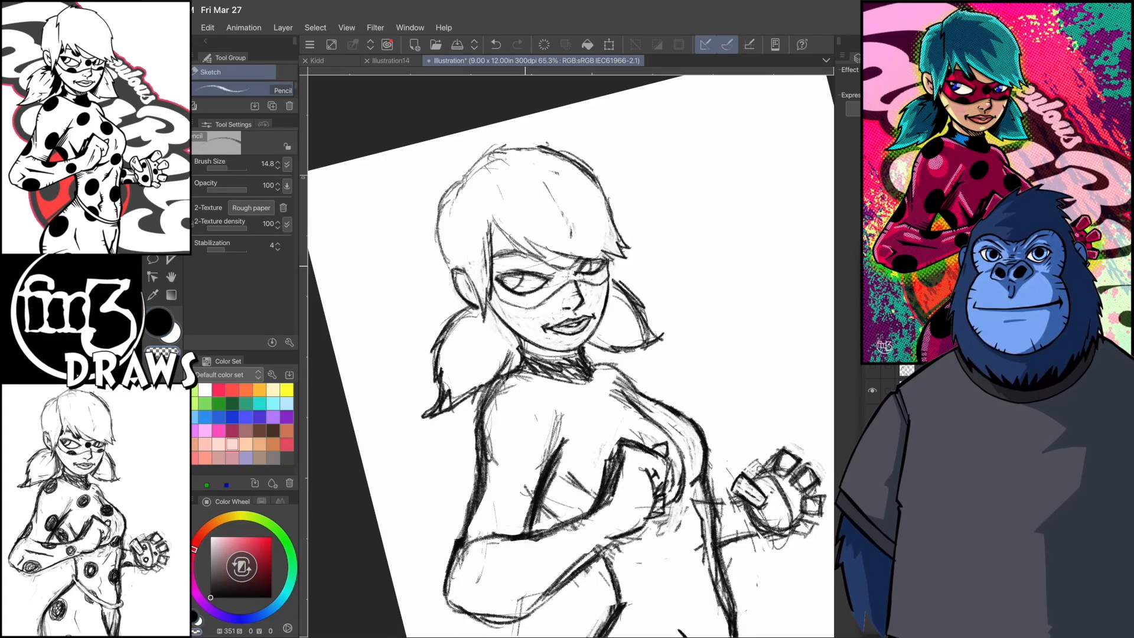
key("c")
scroll(570, 356, "up", 2)
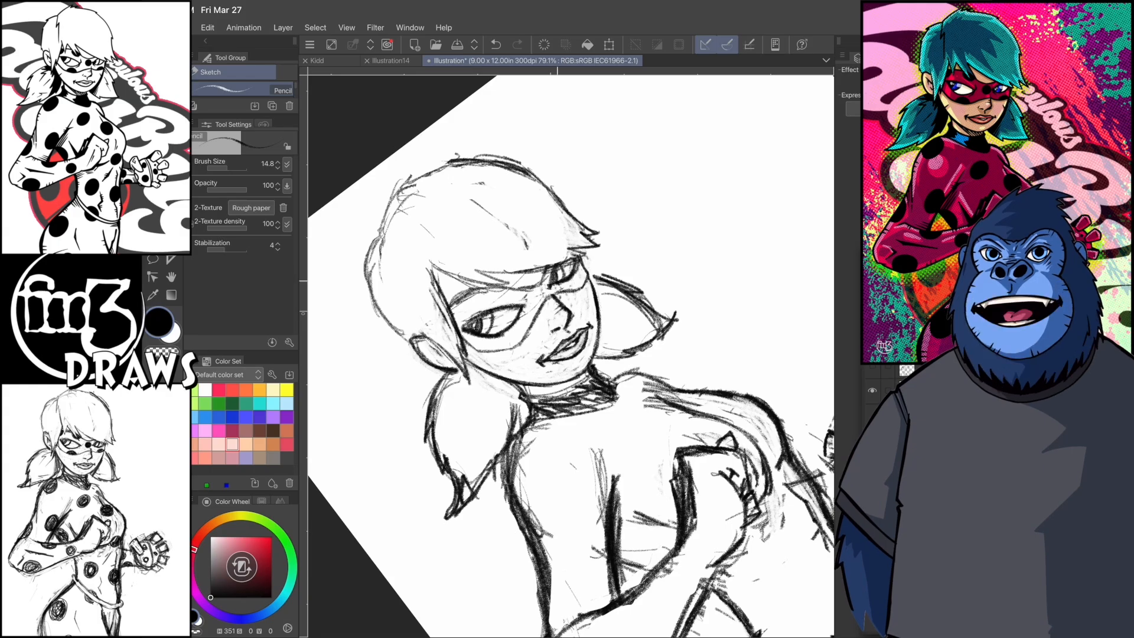
scroll(571, 355, "up", 2)
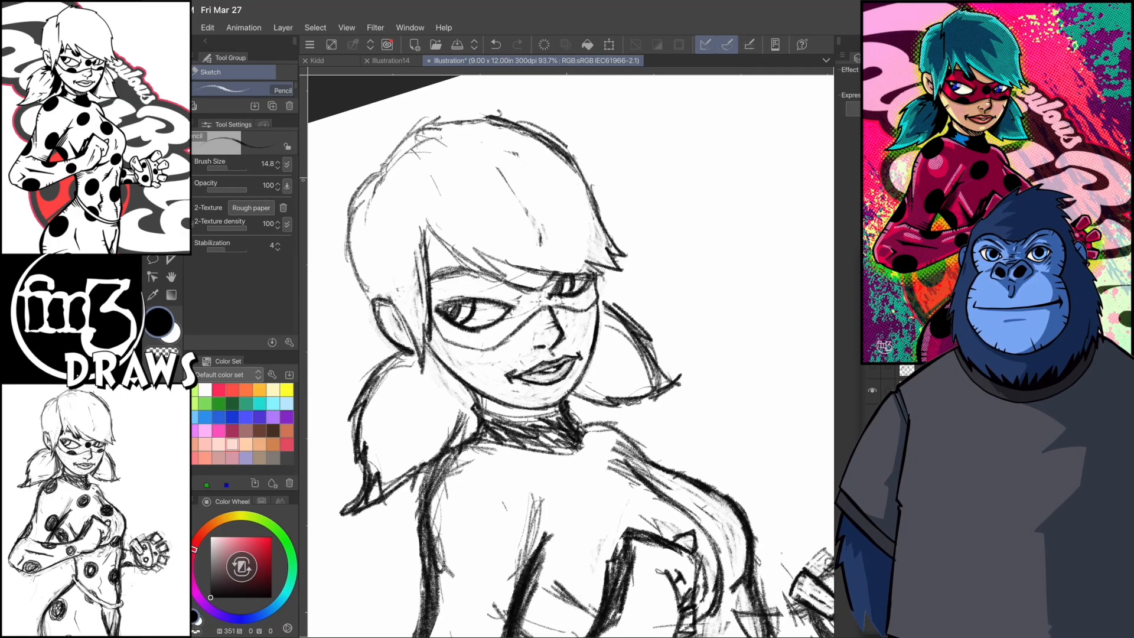
- Refine the near eye's outline and the surrounding edges of the mask
left_click_drag(523, 361, 546, 271)
left_click_drag(520, 386, 508, 296)
mouse_move(527, 411)
left_mouse_down()
mouse_move(514, 316)
mouse_move(513, 362)
left_mouse_up()
scroll(571, 356, "up", 2)
scroll(570, 355, "up", 2)
left_click_drag(513, 222, 468, 299)
key("c")
left_click_drag(529, 187, 474, 294)
scroll(571, 356, "down", 1)
mouse_move(508, 149)
left_mouse_down()
mouse_move(494, 215)
mouse_move(504, 291)
left_mouse_up()
left_click_drag(504, 203, 510, 328)
key("c")
left_click_drag(523, 254, 510, 310)
mouse_move(522, 283)
left_mouse_down()
mouse_move(509, 323)
mouse_move(564, 381)
left_mouse_up()
scroll(571, 355, "down", 3)
- Sharpen the pointed fringe strands over the brow and the upper edge of the mask
key("c")
scroll(571, 355, "up", 4)
mouse_move(531, 347)
left_mouse_down()
mouse_move(541, 362)
mouse_move(521, 490)
left_mouse_up()
left_click_drag(552, 297, 520, 463)
key("c")
left_click_drag(540, 337, 510, 405)
left_click_drag(543, 328, 511, 453)
key("ctrl+z")
scroll(570, 355, "down", 2)
left_click_drag(531, 345, 467, 370)
mouse_move(570, 337)
left_mouse_down()
mouse_move(490, 355)
mouse_move(571, 342)
left_mouse_up()
scroll(570, 355, "up", 3)
left_click_drag(502, 324, 496, 345)
left_click_drag(486, 344, 480, 389)
- Refine the far eye with a dark iris and define the mask's contour around it
key("c")
mouse_move(521, 279)
left_mouse_down()
mouse_move(493, 299)
mouse_move(498, 339)
left_mouse_up()
left_click_drag(507, 309, 472, 414)
left_click_drag(545, 267, 511, 301)
left_click_drag(509, 305, 496, 338)
scroll(570, 356, "down", 5)
scroll(571, 356, "up", 3)
scroll(571, 356, "up", 3)
left_click_drag(518, 378, 541, 451)
mouse_move(522, 411)
left_mouse_down()
mouse_move(550, 454)
mouse_move(540, 459)
left_mouse_up()
key("c")
left_click_drag(518, 345, 505, 426)
left_click_drag(506, 433, 525, 456)
scroll(571, 356, "down", 2)
- Draw filled black spots on the mask between the eyes and beneath each eye
key("c")
mouse_move(492, 403)
left_mouse_down()
mouse_move(477, 392)
mouse_move(488, 415)
mouse_move(505, 410)
mouse_move(504, 391)
mouse_move(502, 407)
left_mouse_up()
scroll(570, 356, "down", 3)
key("c")
key("c")
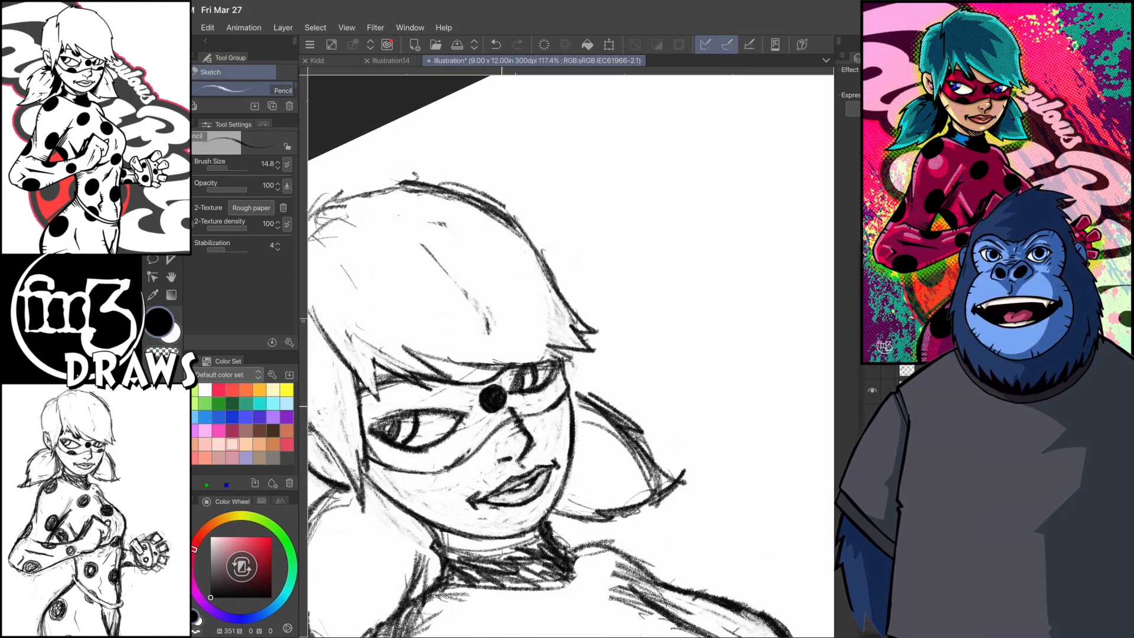
left_click_drag(429, 469, 454, 460)
left_click_drag(543, 409, 566, 391)
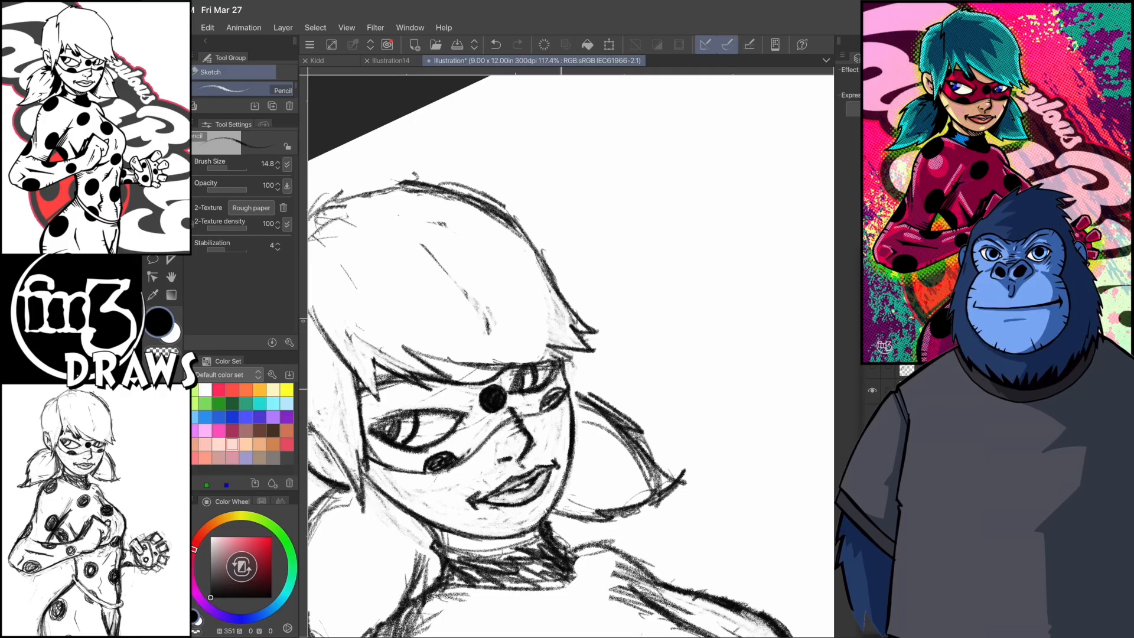
- Add partial dark spots at the mask's upper corners and tidy the lines around them
scroll(571, 356, "up", 3)
left_click_drag(503, 363, 525, 430)
scroll(570, 355, "down", 2)
mouse_move(468, 323)
left_mouse_down()
mouse_move(514, 300)
mouse_move(518, 379)
left_mouse_up()
scroll(571, 356, "down", 1)
left_click_drag(501, 316, 517, 388)
key("c")
left_click_drag(502, 341, 522, 399)
mouse_move(446, 315)
left_mouse_down()
mouse_move(422, 344)
mouse_move(432, 341)
left_mouse_up()
- Scribble shaded oval spots on the suit's near shoulder, upper arm, chest, belly, waist and beside the fist
scroll(571, 356, "down", 5)
left_click_drag(581, 380, 588, 397)
left_click_drag(593, 448, 602, 467)
left_click_drag(536, 444, 547, 466)
left_click_drag(442, 357, 442, 389)
left_click_drag(421, 278, 404, 307)
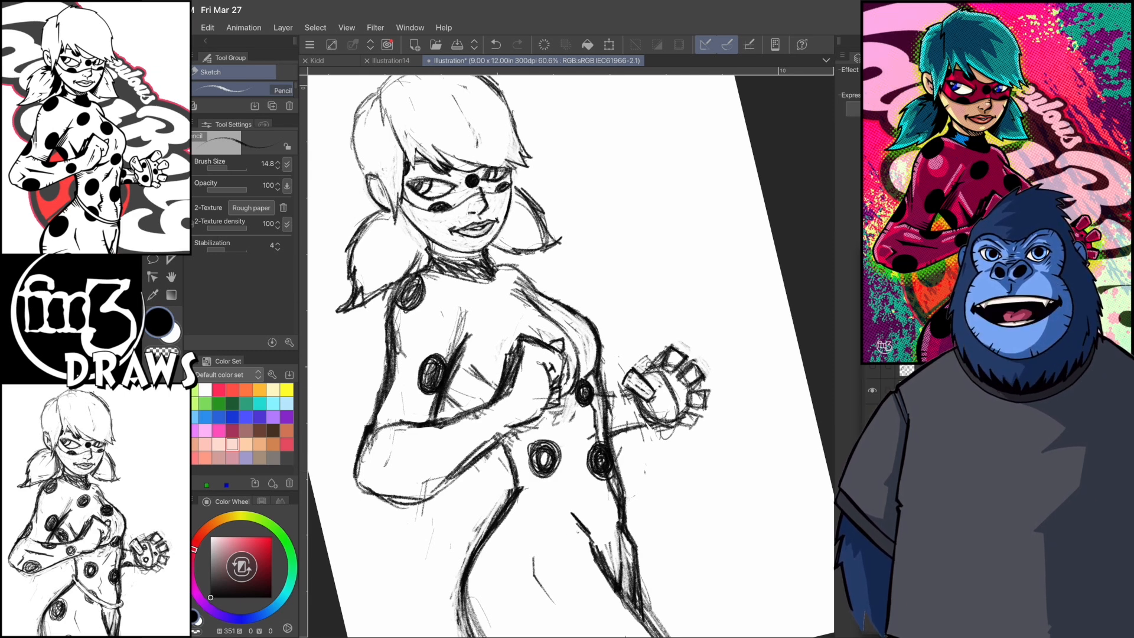
mouse_move(494, 292)
left_mouse_down()
mouse_move(489, 323)
mouse_move(501, 322)
left_mouse_up()
left_click_drag(452, 394, 477, 411)
- Erase the spot and stray lines between the fist and the far side of the torso
key("c")
left_click_drag(590, 382, 581, 406)
left_click_drag(578, 345, 582, 406)
mouse_move(542, 313)
left_mouse_down()
mouse_move(577, 362)
mouse_move(584, 407)
left_mouse_up()
key("c")
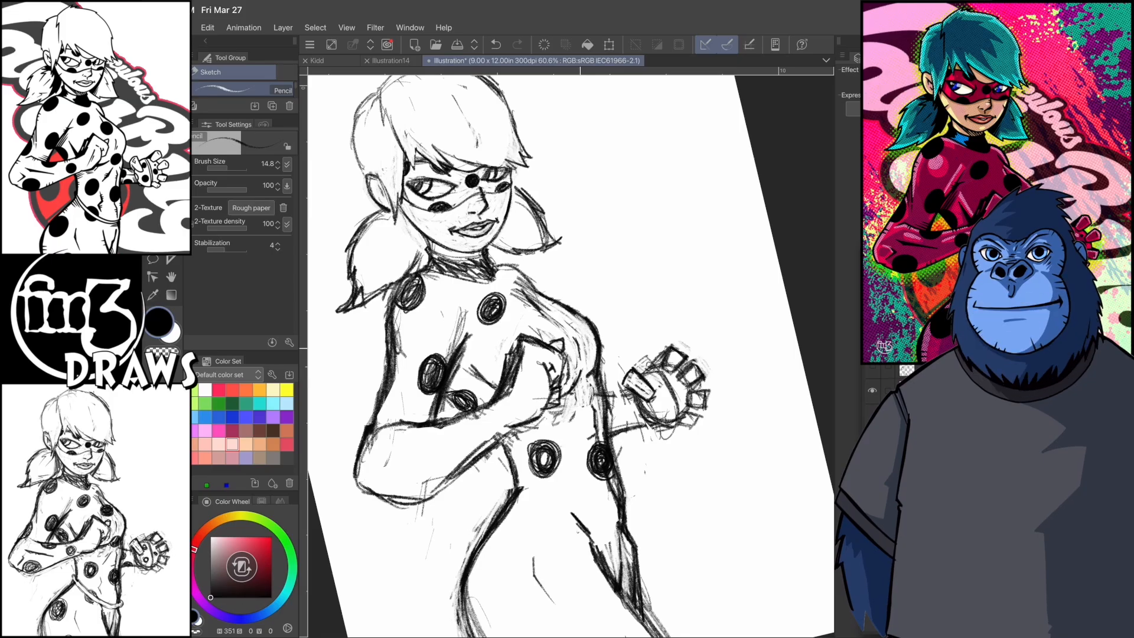
- Add shaded spots on the far shoulder and on the far arm beside the fist
left_click_drag(554, 307, 517, 327)
mouse_move(598, 322)
left_mouse_down()
mouse_move(596, 352)
mouse_move(577, 356)
left_mouse_up()
key("c")
left_click_drag(577, 344, 576, 362)
key("c")
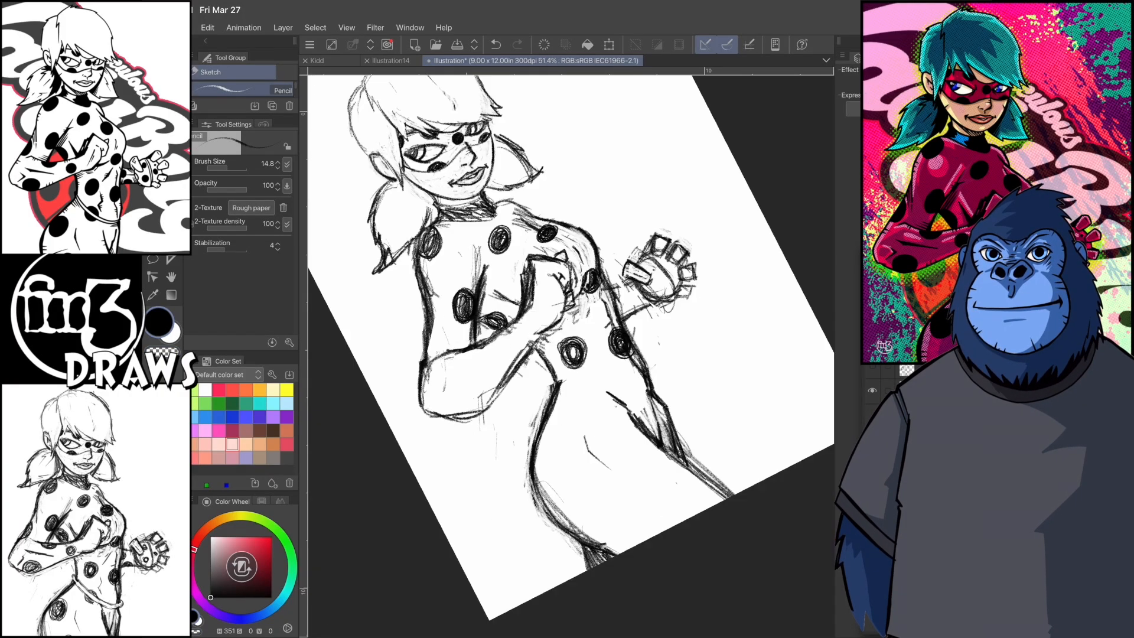
- Erase the rough strokes along the underside of the near forearm and redraw its contour
key("c")
left_click_drag(540, 290, 544, 327)
mouse_move(542, 289)
left_mouse_down()
mouse_move(561, 387)
mouse_move(558, 370)
left_mouse_up()
left_click_drag(562, 376, 549, 409)
left_click_drag(541, 285, 555, 354)
key("c")
left_click_drag(543, 311, 539, 413)
left_click_drag(549, 327, 554, 356)
key("c")
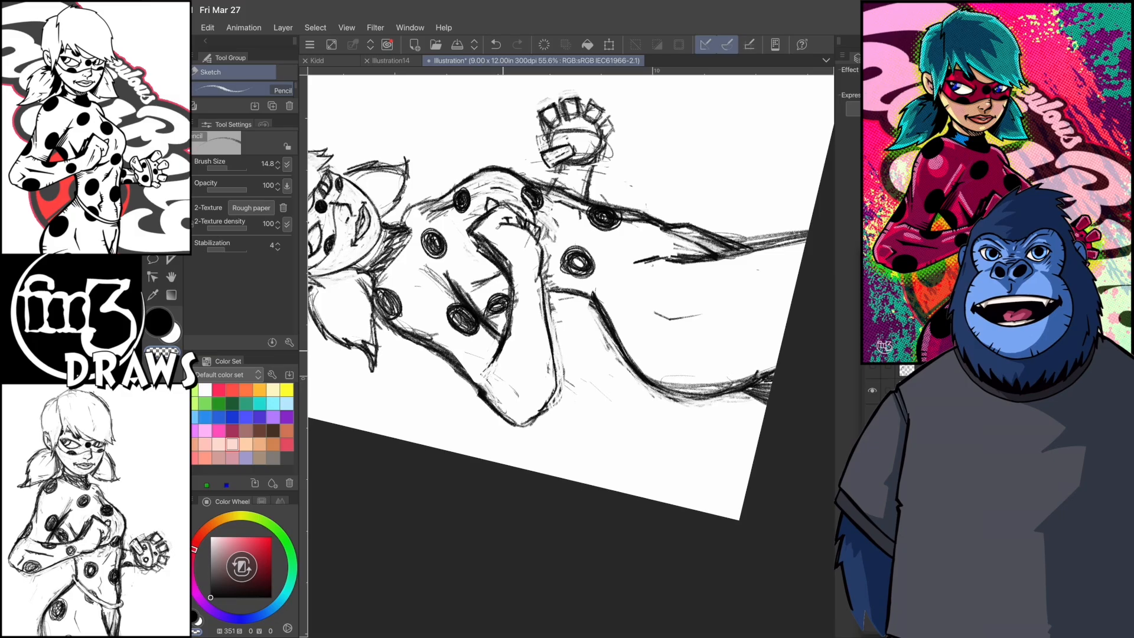
key("c")
mouse_move(511, 281)
left_mouse_down()
mouse_move(502, 336)
mouse_move(483, 336)
left_mouse_up()
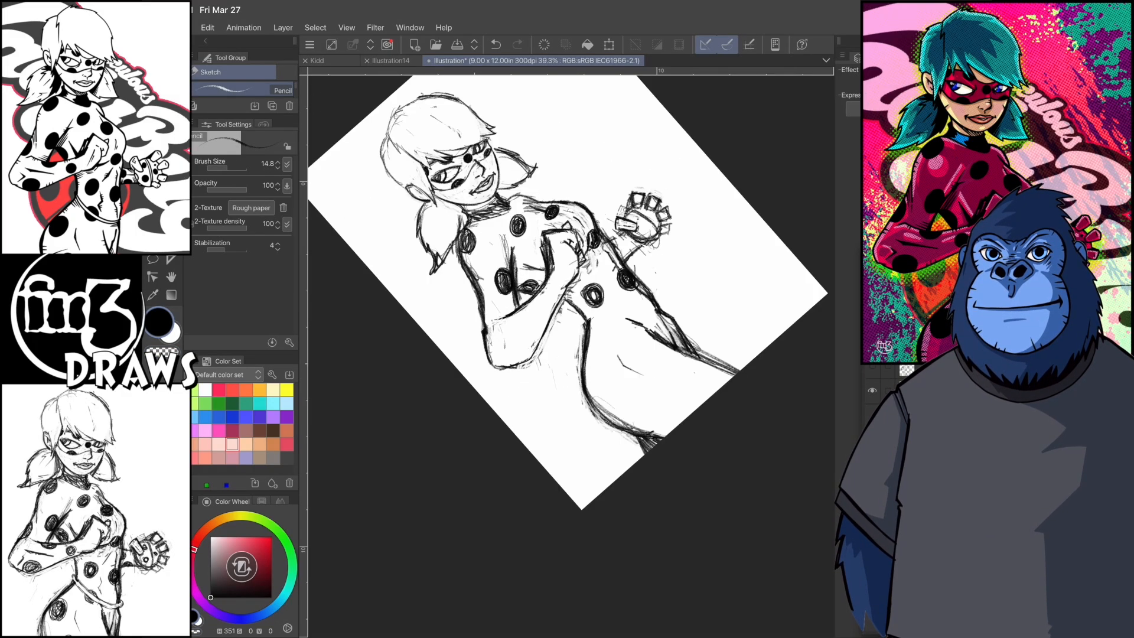
- Draw shaded oval spots on the near hip and both thighs
left_click_drag(494, 408, 481, 413)
left_click_drag(540, 471, 547, 499)
mouse_move(486, 452)
left_mouse_down()
mouse_move(481, 482)
mouse_move(490, 466)
left_mouse_up()
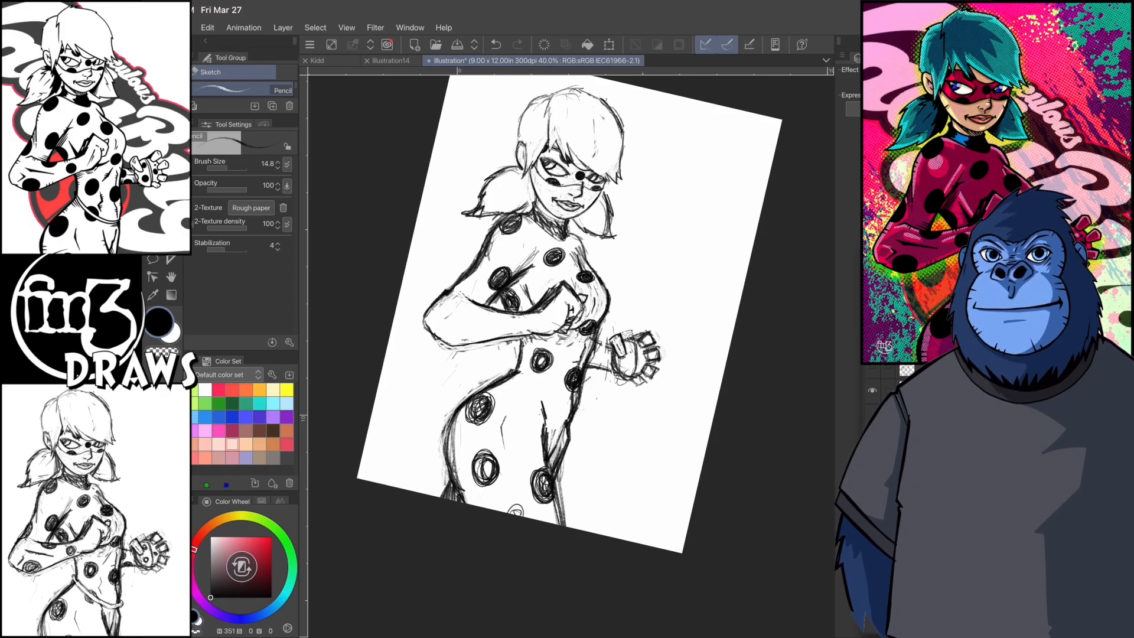
- Draw a curved double-line belt slung diagonally from the waist across the hips
left_click_drag(518, 369, 573, 425)
left_click_drag(514, 361, 569, 421)
key("c")
key("c")
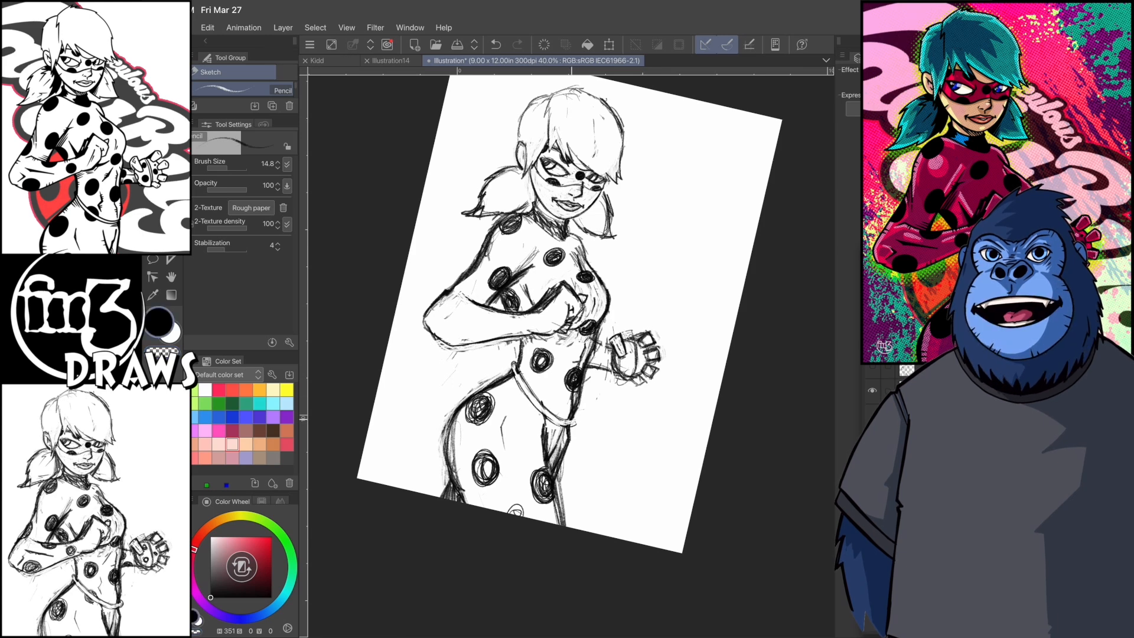
- Add a shaded spot on the near forearm by the elbow and rework the small lines on the arm
scroll(541, 360, "up", 1)
mouse_move(434, 373)
left_mouse_down()
mouse_move(457, 375)
mouse_move(435, 384)
mouse_move(453, 379)
left_mouse_up()
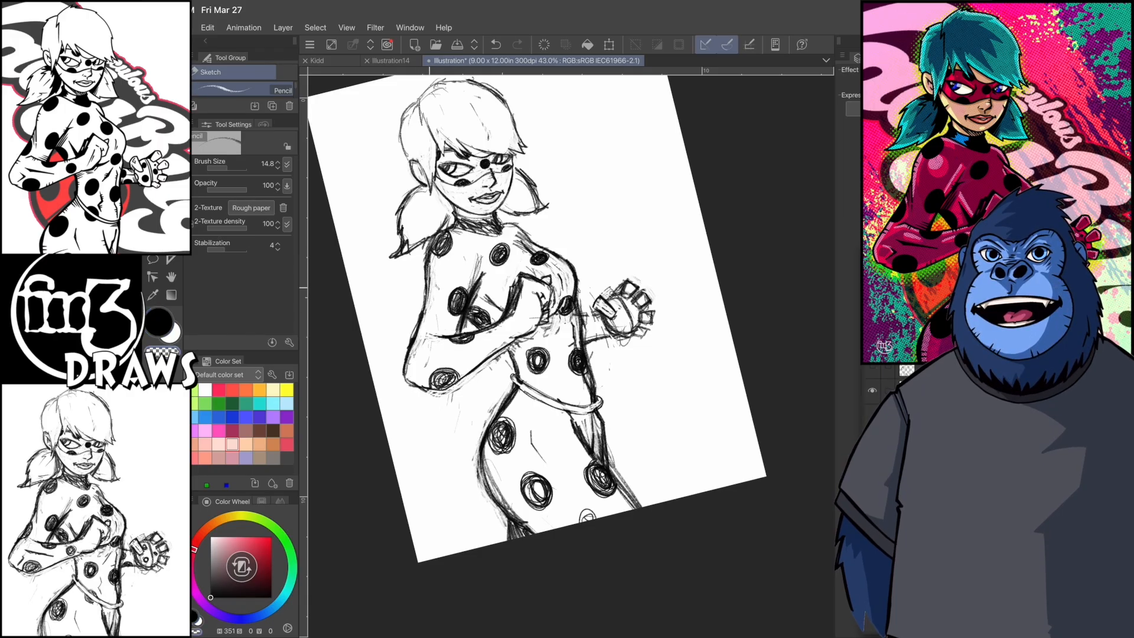
key("ctrl+z")
mouse_move(421, 320)
left_mouse_down()
mouse_move(426, 285)
mouse_move(419, 337)
left_mouse_up()
scroll(584, 317, "up", 1)
left_click_drag(513, 318, 509, 325)
scroll(567, 354, "down", 1)
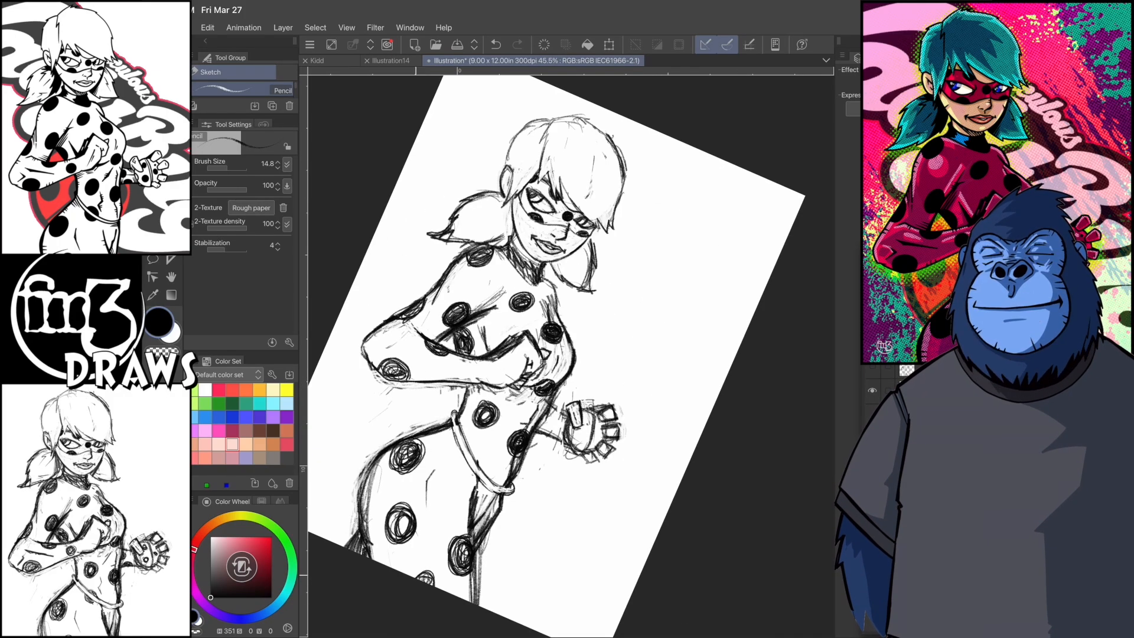
- Add shaded pencil spots below the belt, on the far forearm and on the near forearm, touching up the surrounding lines
left_click_drag(414, 576, 432, 576)
scroll(567, 355, "up", 1)
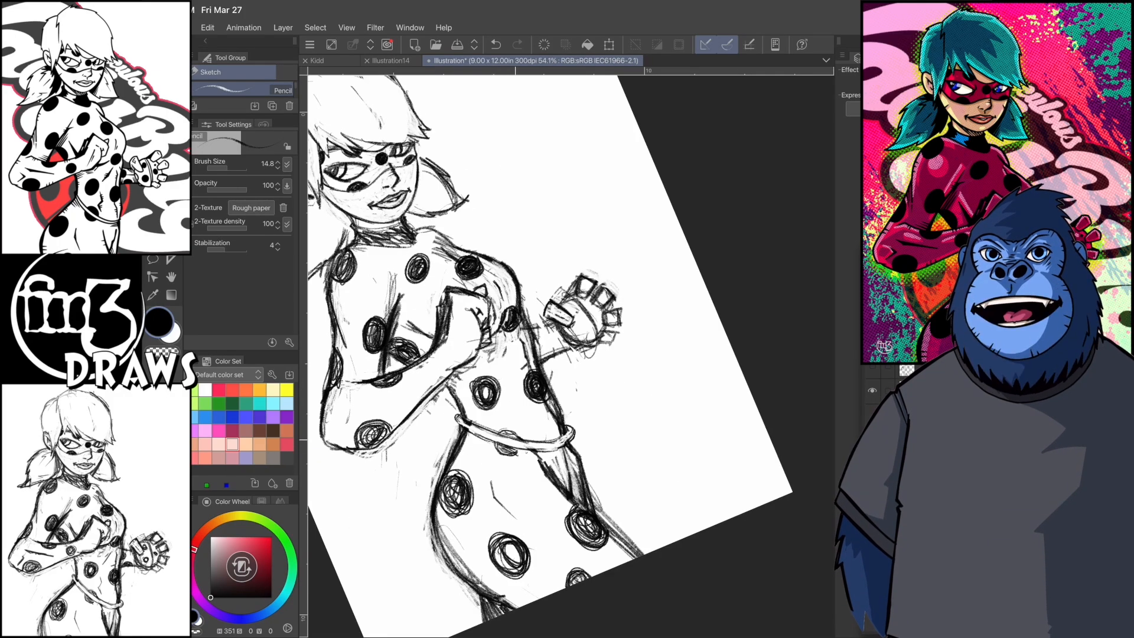
scroll(567, 354, "up", 1)
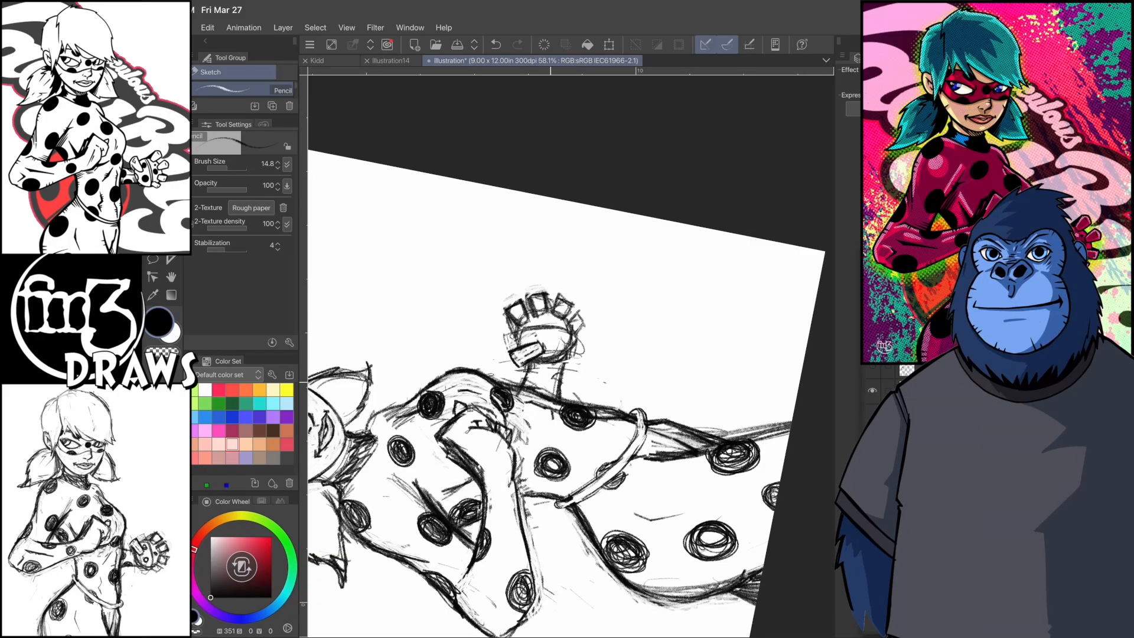
left_click_drag(530, 383, 543, 393)
scroll(567, 354, "down", 4)
scroll(567, 354, "up", 3)
left_click_drag(431, 378, 433, 385)
left_click_drag(454, 382, 477, 375)
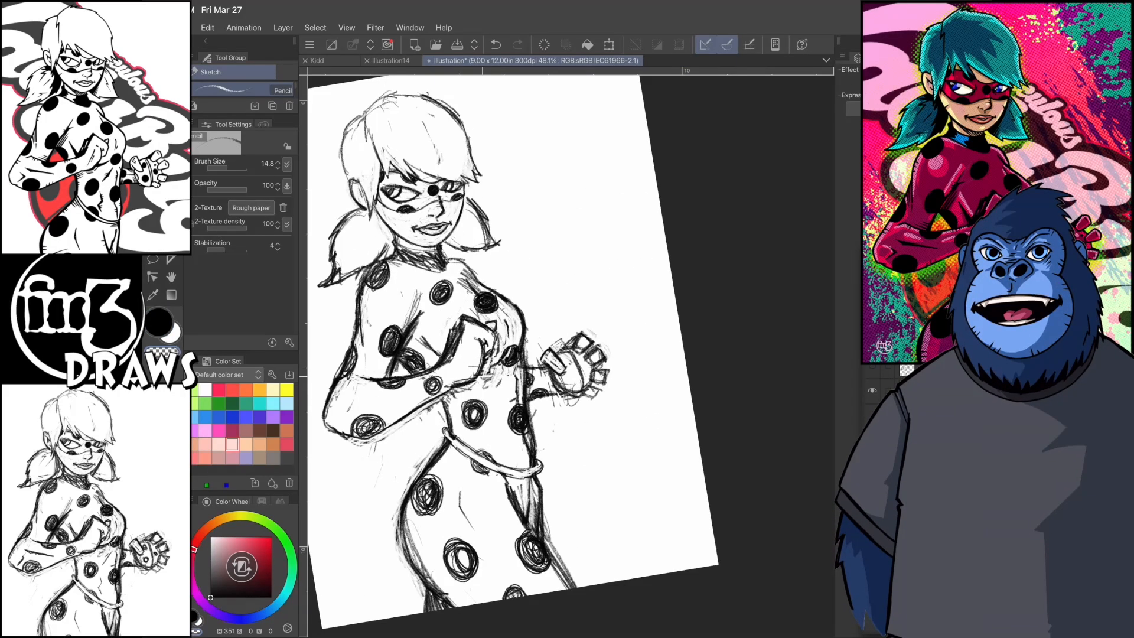
- Refine the pencil contour of the waist beneath the near forearm
key("c")
left_click_drag(446, 394, 439, 408)
scroll(567, 354, "up", 3)
left_click_drag(503, 346, 501, 374)
scroll(567, 354, "down", 2)
scroll(567, 355, "down", 3)
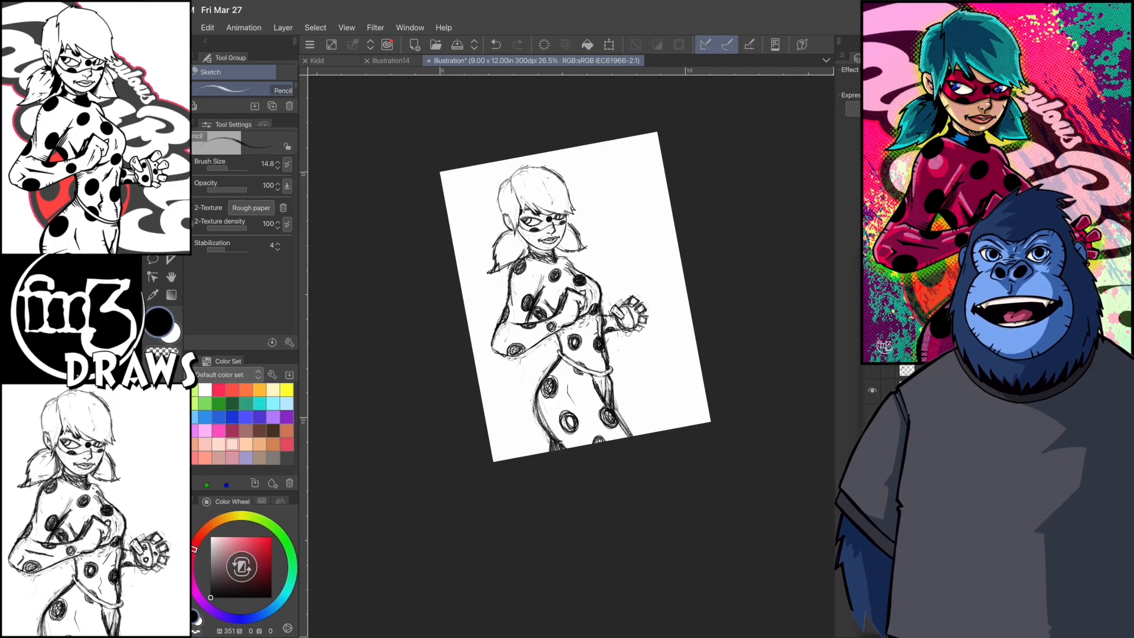
- Draw short crease lines along the near forearm and by the elbow
scroll(661, 239, "up", 3)
left_click_drag(433, 322, 470, 361)
left_click_drag(435, 324, 469, 362)
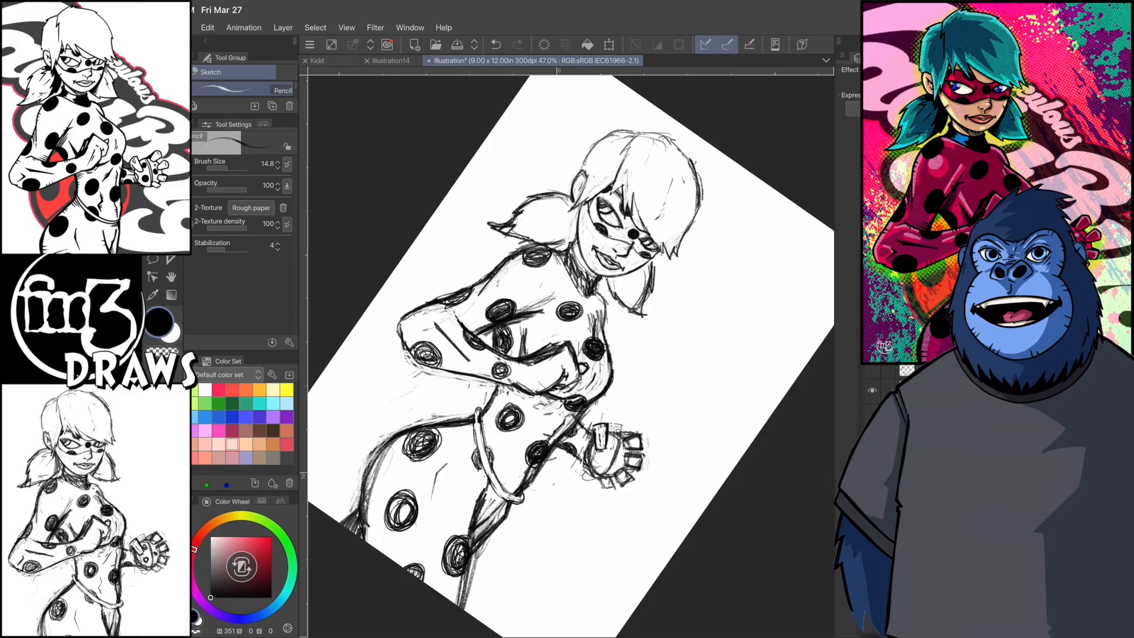
key("ctrl+z")
scroll(567, 354, "down", 2)
scroll(567, 355, "up", 2)
left_click_drag(479, 404, 486, 420)
scroll(567, 354, "down", 1)
scroll(567, 354, "up", 2)
left_click_drag(511, 370, 502, 407)
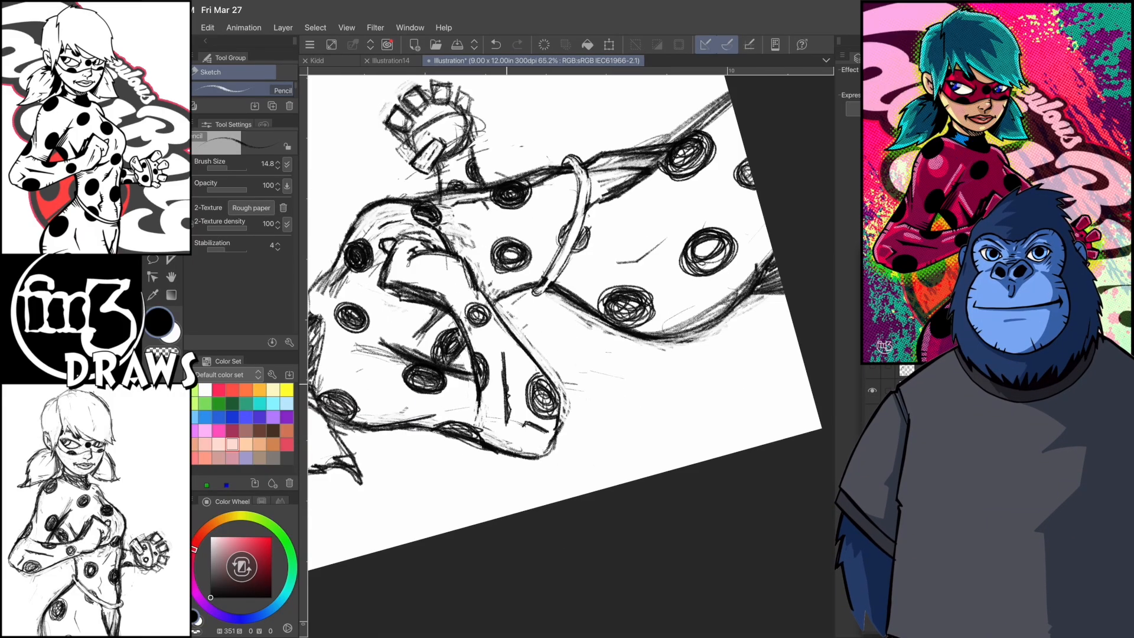
- Sketch small crease lines on the abdomen above the belt
scroll(567, 355, "down", 1)
left_click_drag(580, 261, 587, 283)
left_click_drag(578, 188, 569, 221)
left_click_drag(572, 247, 581, 260)
scroll(567, 355, "down", 2)
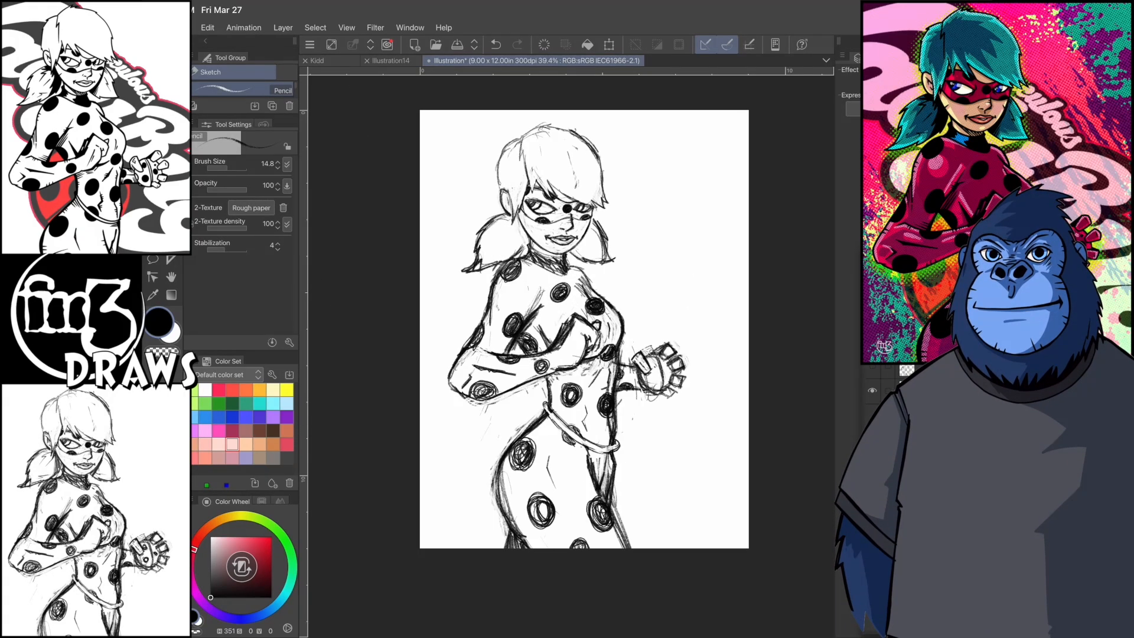
- Darken the inner edges of both pigtails beside the face and neck
scroll(567, 354, "up", 2)
left_click_drag(504, 248, 514, 291)
left_click_drag(507, 260, 505, 292)
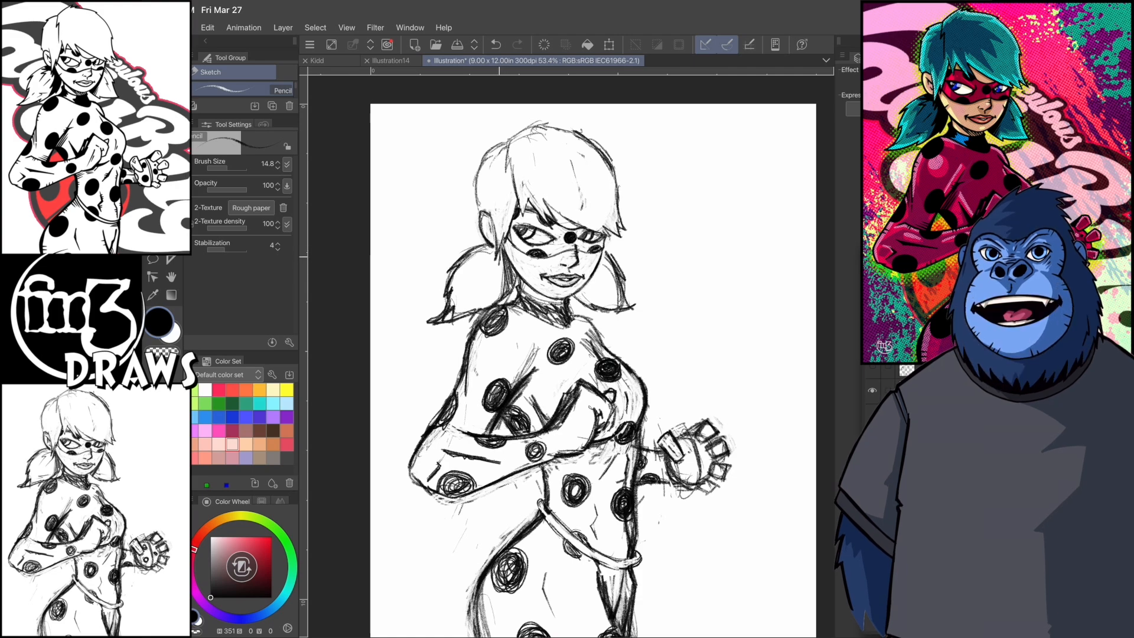
left_click_drag(608, 248, 601, 261)
scroll(567, 354, "down", 1)
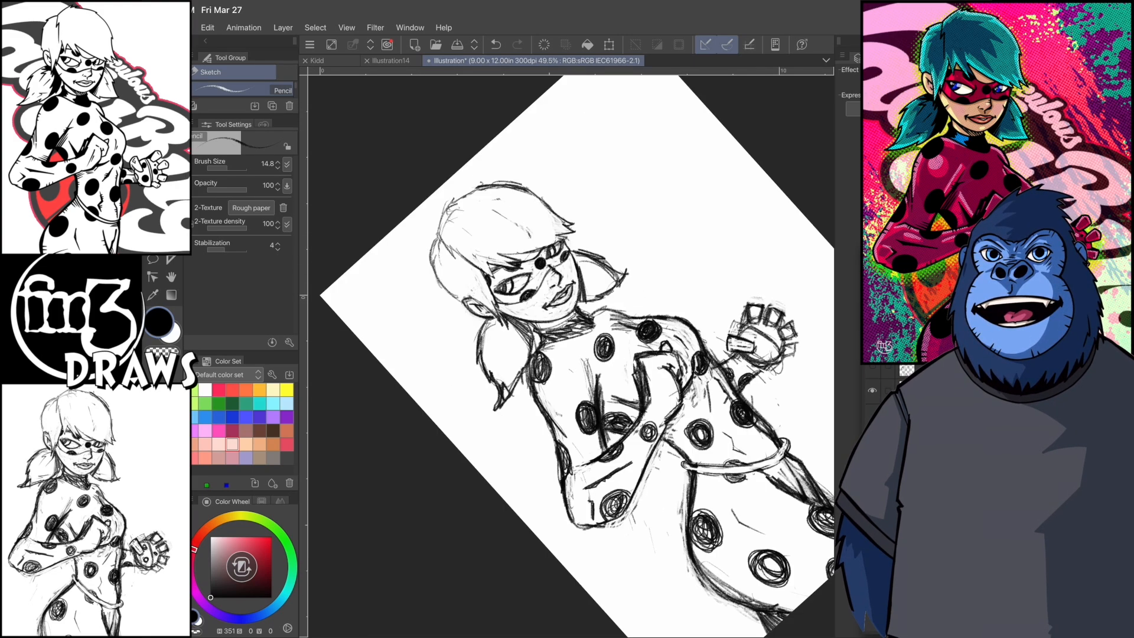
- Strengthen the pencil contours of the torso around the chest and the waist
scroll(567, 354, "up", 2)
left_click_drag(554, 359, 583, 374)
key("ctrl+z")
scroll(567, 354, "up", 2)
left_click_drag(549, 299, 551, 339)
scroll(567, 355, "down", 3)
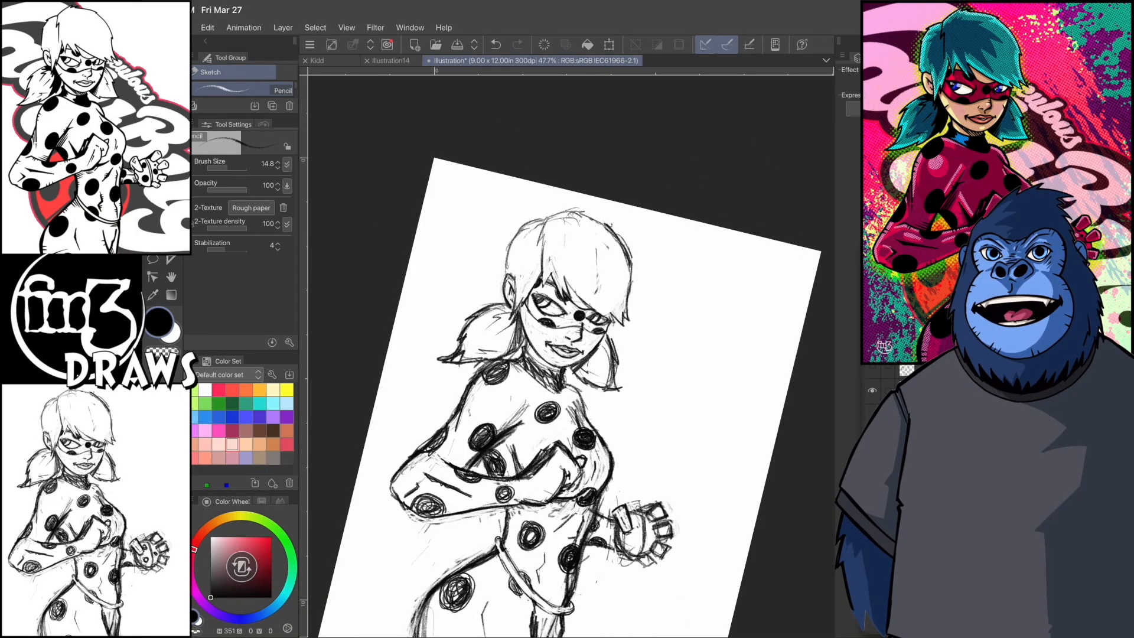
scroll(567, 355, "up", 3)
mouse_move(491, 331)
left_mouse_down()
mouse_move(531, 364)
mouse_move(512, 361)
mouse_move(550, 408)
left_mouse_up()
left_click_drag(561, 413, 571, 437)
scroll(567, 354, "down", 5)
scroll(567, 355, "up", 2)
- Lasso the far open hand, adjust it with a transform and clear the selection
left_click(152, 259)
mouse_move(601, 361)
left_mouse_down()
mouse_move(625, 298)
mouse_move(599, 354)
left_mouse_up()
left_click(609, 45)
left_click_drag(603, 403, 595, 415)
key("Return")
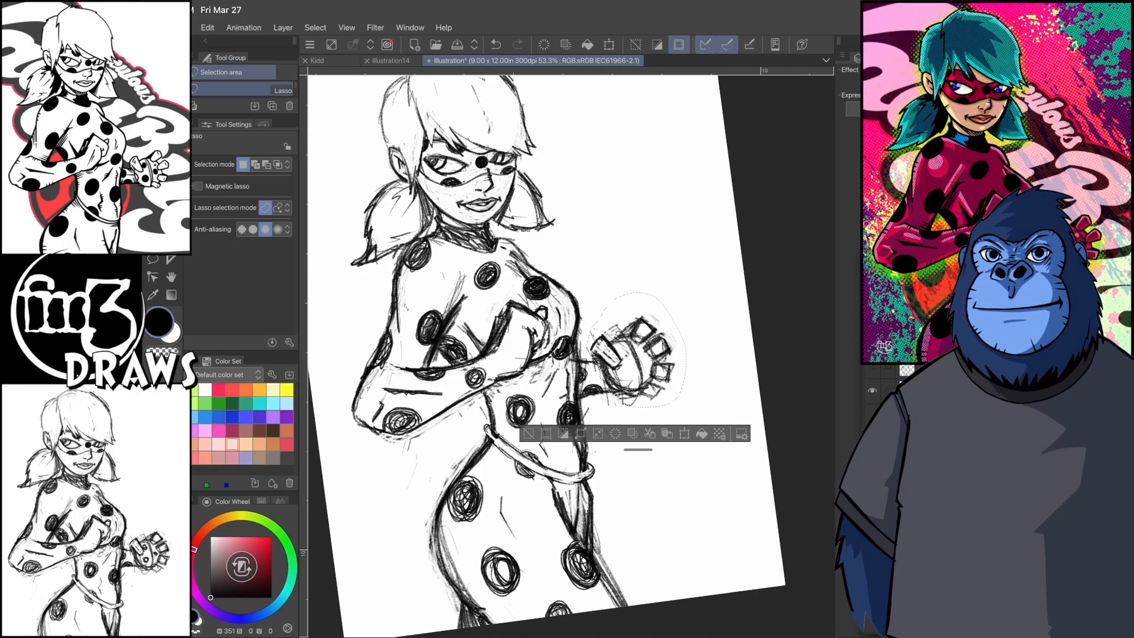
key("ctrl+d")
scroll(568, 354, "down", 1)
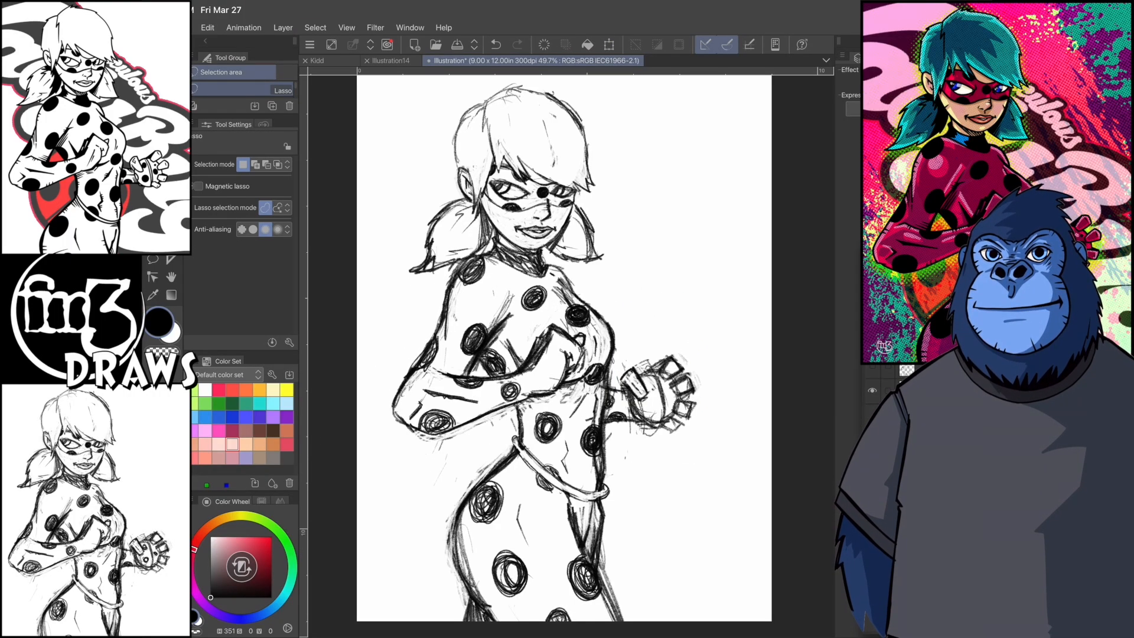
- Pencil a small spot on the far palm and save the drawing as Ladybug
key("p")
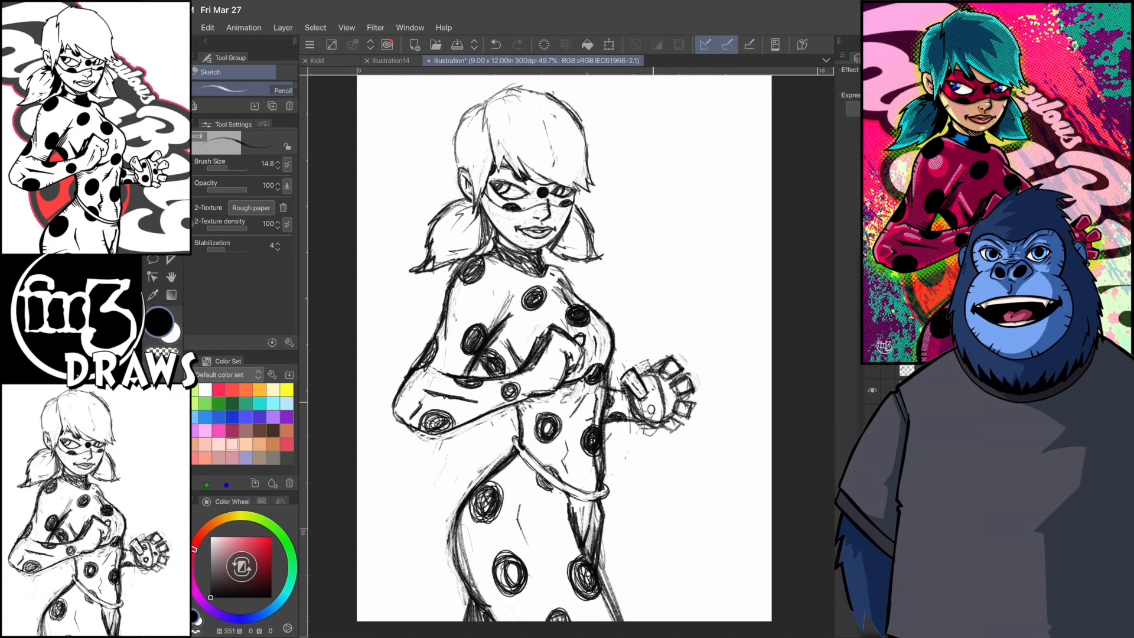
scroll(631, 227, "down", 3)
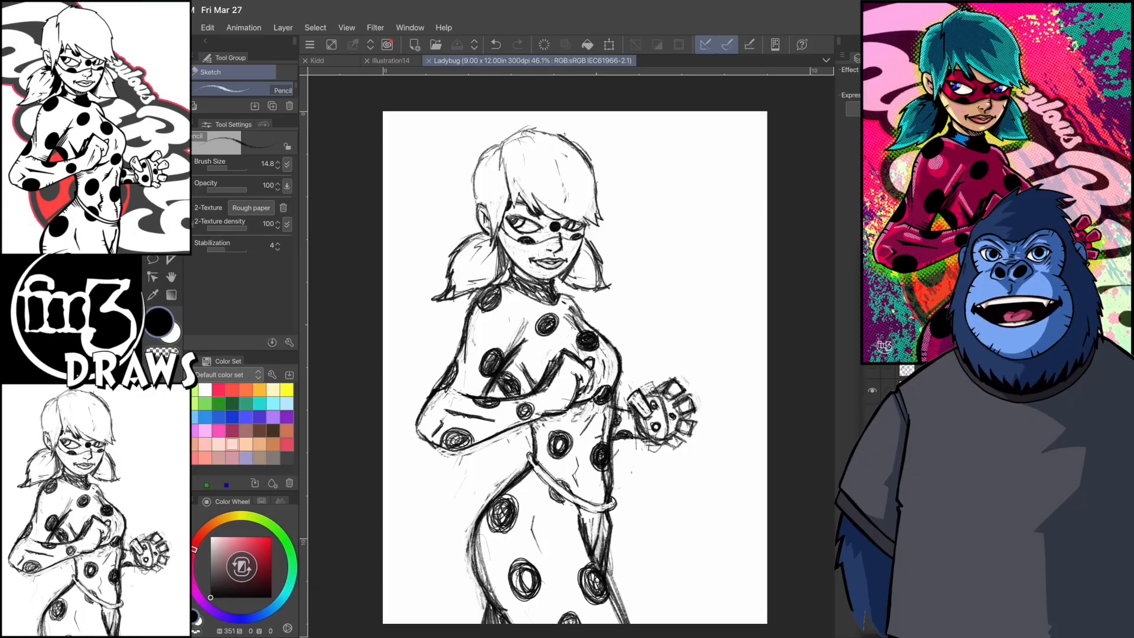
key("m")
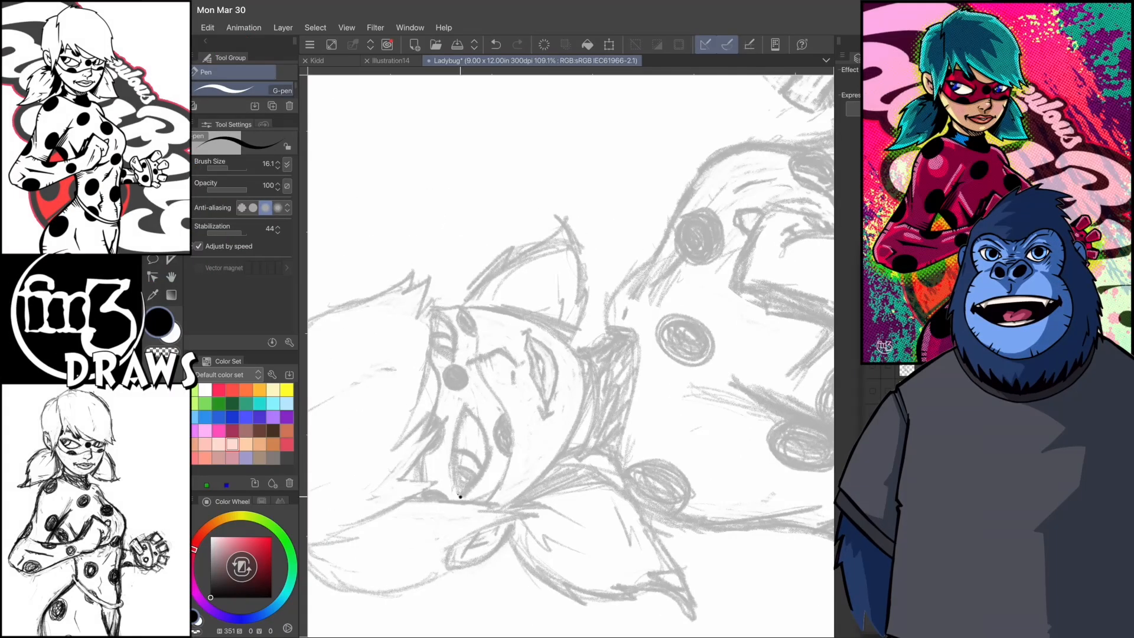
- Ink the outlines of both eyes over the faded sketch with the G-pen
left_click_drag(466, 408, 455, 496)
left_click_drag(543, 440, 529, 493)
left_click_drag(475, 361, 490, 405)
key("ctrl+z")
left_click_drag(503, 332, 492, 403)
scroll(532, 378, "down", 3)
scroll(531, 378, "up", 3)
- Ink the jagged strands of the fringe across the forehead
mouse_move(471, 321)
left_mouse_down()
mouse_move(493, 360)
mouse_move(475, 440)
left_mouse_up()
left_click_drag(475, 471, 490, 527)
scroll(532, 379, "down", 1)
left_click_drag(503, 440, 501, 488)
left_click_drag(503, 441, 525, 536)
mouse_move(484, 442)
left_mouse_down()
mouse_move(489, 519)
mouse_move(553, 449)
left_mouse_up()
scroll(567, 378, "up", 1)
key("ctrl+z")
left_click_drag(552, 448, 584, 534)
scroll(568, 378, "down", 3)
scroll(567, 378, "up", 3)
left_click_drag(523, 312, 536, 481)
key("ctrl+z")
- Ink the outer contour of the hair over the crown and down the back of the head
scroll(567, 378, "down", 1)
left_click_drag(461, 555, 444, 369)
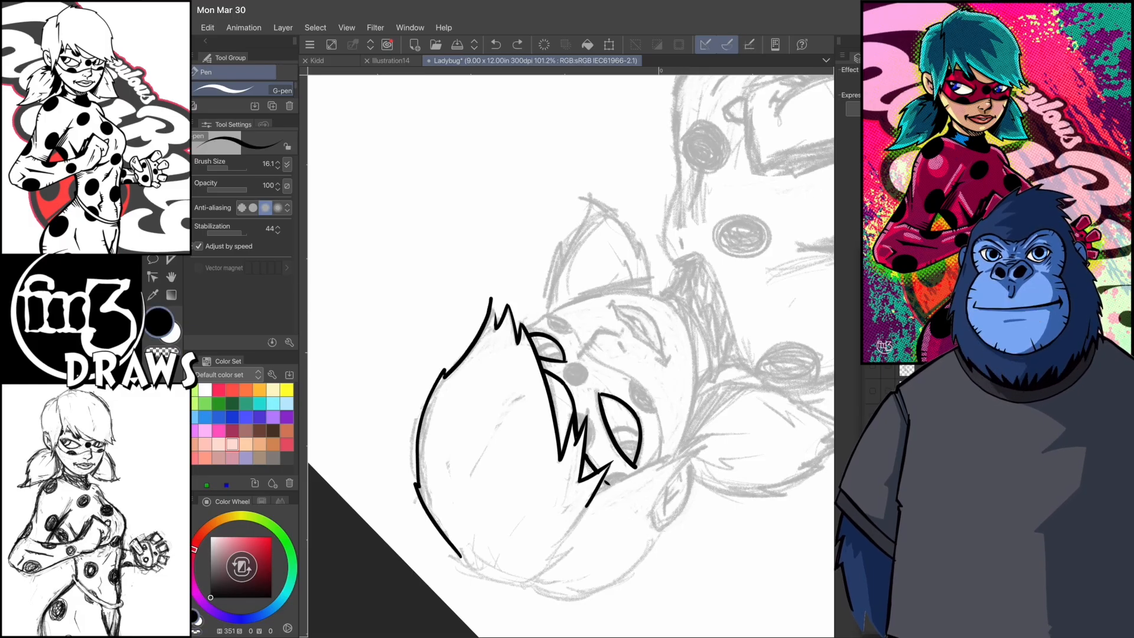
mouse_move(461, 555)
left_mouse_down()
mouse_move(435, 319)
mouse_move(422, 386)
left_mouse_up()
scroll(567, 378, "down", 1)
left_click_drag(455, 313, 491, 388)
key("ctrl+z")
left_click_drag(458, 350, 480, 417)
scroll(567, 378, "up", 1)
left_click_drag(456, 370, 478, 459)
left_click_drag(477, 448, 488, 461)
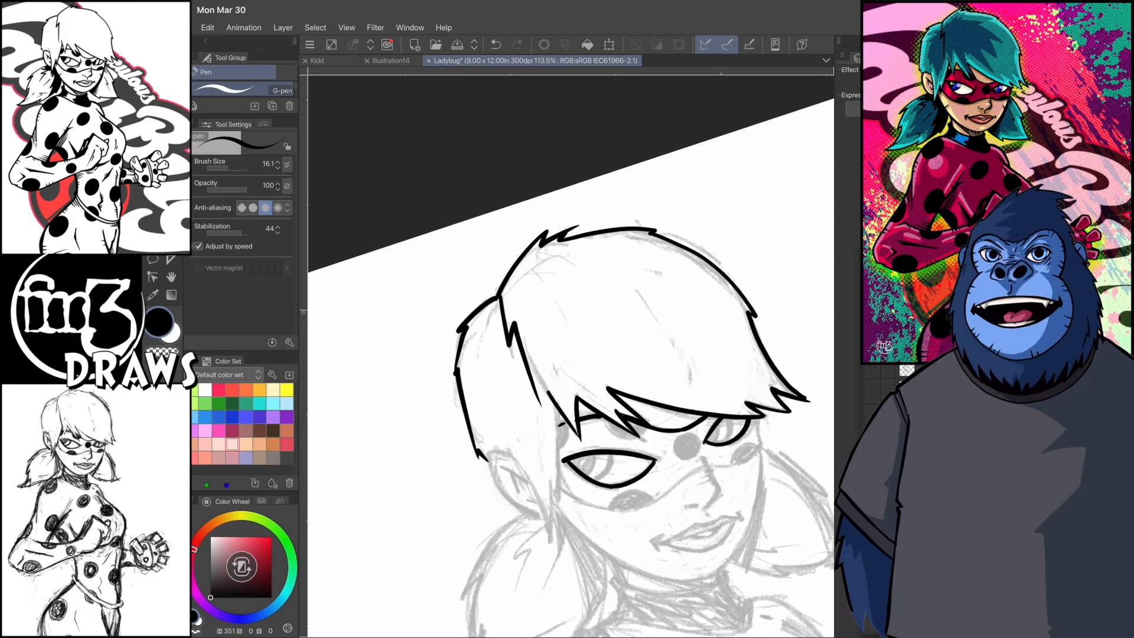
- Ink the pointed side lock of hair beside the face and the ear behind it
mouse_move(531, 394)
left_mouse_down()
mouse_move(574, 535)
mouse_move(556, 420)
mouse_move(565, 478)
left_mouse_up()
scroll(567, 378, "down", 1)
mouse_move(569, 428)
left_mouse_down()
mouse_move(606, 382)
mouse_move(592, 406)
left_mouse_up()
left_click_drag(594, 410, 586, 423)
scroll(568, 378, "up", 1)
mouse_move(497, 258)
left_mouse_down()
mouse_move(547, 324)
mouse_move(536, 423)
left_mouse_up()
key("ctrl+z")
mouse_move(465, 408)
left_mouse_down()
mouse_move(521, 248)
mouse_move(525, 184)
left_mouse_up()
- Ink the mask's edges and spots and the irises inside the eyes
scroll(567, 378, "up", 1)
left_click_drag(571, 294, 567, 327)
left_click_drag(485, 295, 486, 295)
left_click_drag(379, 365, 425, 361)
mouse_move(387, 258)
left_mouse_down()
mouse_move(427, 291)
mouse_move(436, 276)
left_mouse_up()
key("ctrl+z")
mouse_move(336, 285)
left_mouse_down()
mouse_move(342, 256)
mouse_move(337, 285)
left_mouse_up()
scroll(568, 378, "up", 1)
mouse_move(452, 436)
left_mouse_down()
mouse_move(448, 400)
mouse_move(414, 436)
left_mouse_up()
scroll(570, 355, "up", 1)
- Ink the nose bridge, tip and nostril below the mask
left_click_drag(541, 358, 586, 375)
mouse_move(587, 374)
left_mouse_down()
mouse_move(597, 417)
mouse_move(595, 387)
left_mouse_up()
scroll(570, 355, "up", 1)
left_click_drag(599, 410, 602, 428)
scroll(571, 356, "down", 2)
key("ctrl+z")
left_click_drag(549, 385, 553, 397)
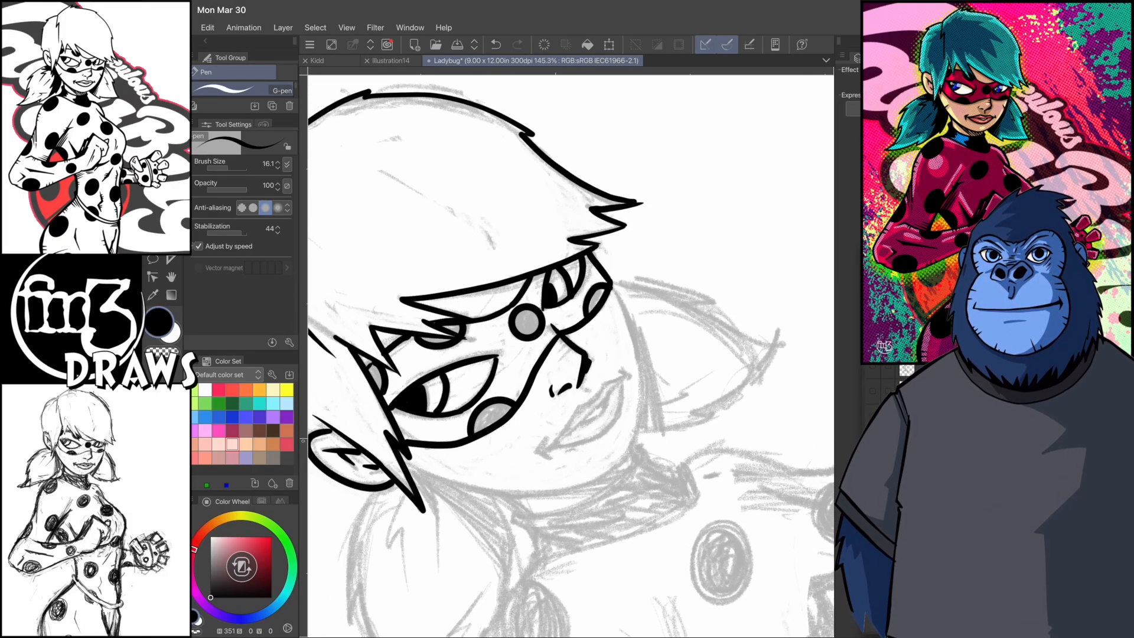
- Ink the lips with the mouth line and its corner marks
scroll(570, 355, "up", 1)
left_click_drag(550, 454, 546, 513)
left_click_drag(576, 395, 549, 455)
mouse_move(571, 438)
left_mouse_down()
mouse_move(550, 506)
mouse_move(576, 402)
left_mouse_up()
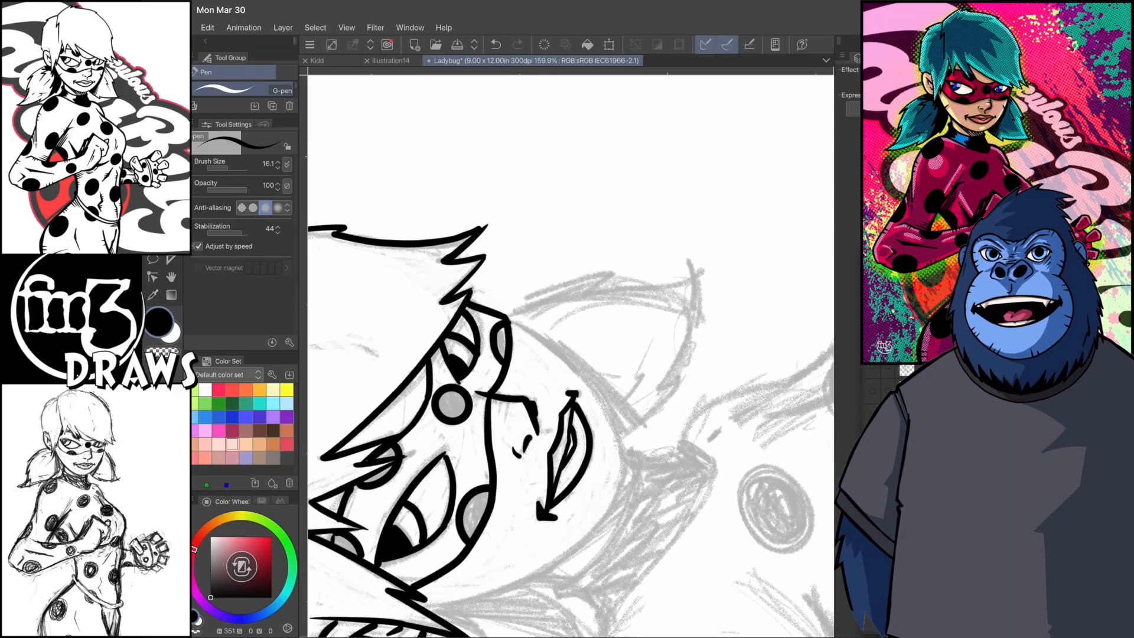
- Ink the face contour along the cheek, jaw and chin
scroll(570, 356, "down", 1)
scroll(570, 356, "down", 3)
left_click_drag(510, 400, 520, 539)
scroll(570, 355, "up", 2)
left_click_drag(501, 393, 532, 488)
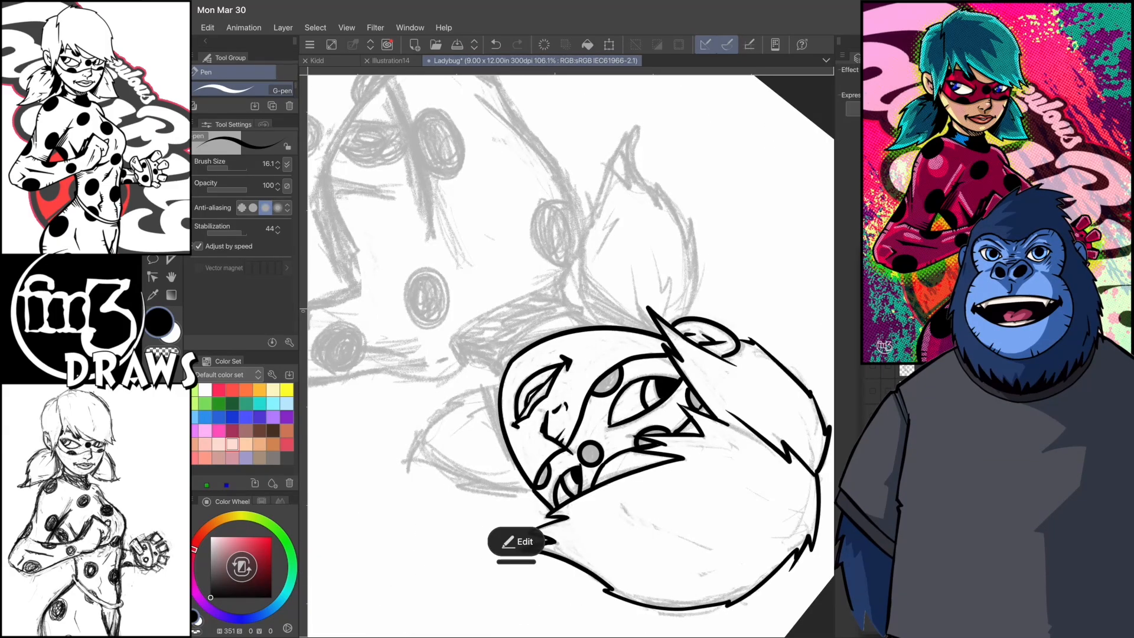
- Ink the upper and lower edges of the suit's collar around the neck
scroll(570, 355, "up", 3)
scroll(571, 355, "up", 3)
left_click_drag(434, 326, 444, 395)
key("ctrl+z")
left_click_drag(617, 446, 615, 465)
scroll(570, 356, "up", 1)
left_click_drag(585, 287, 576, 440)
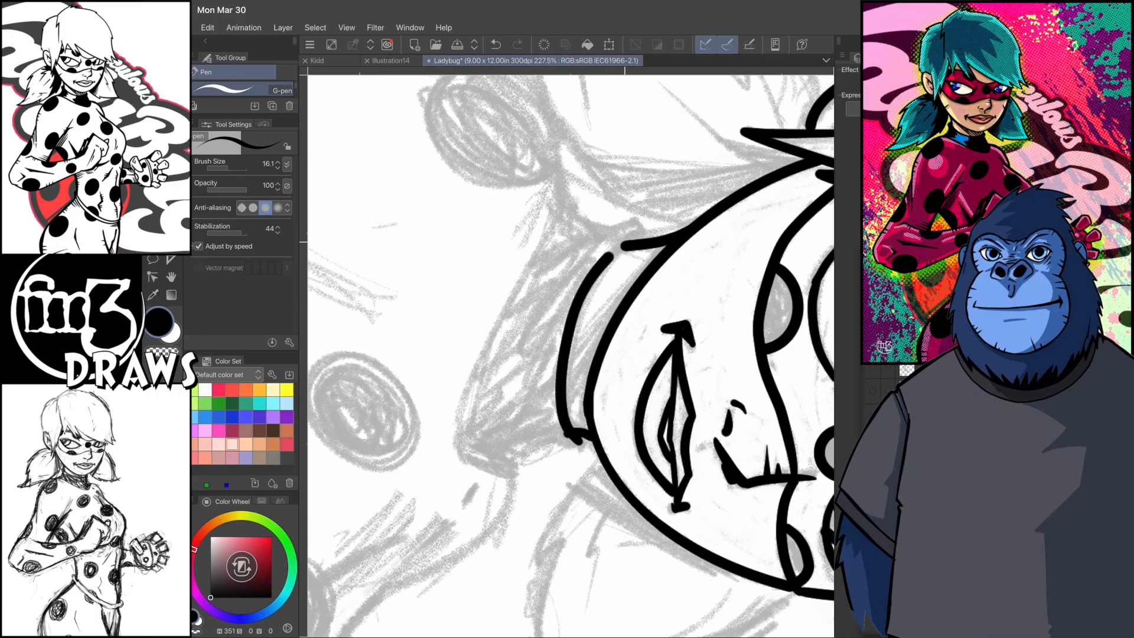
left_click_drag(642, 236, 582, 290)
scroll(571, 355, "up", 1)
scroll(571, 356, "down", 2)
left_click_drag(521, 325, 498, 394)
scroll(570, 356, "up", 1)
left_click_drag(612, 395, 630, 459)
scroll(571, 355, "up", 1)
- Ink the outlines of both pigtails with jagged, pointed tips
mouse_move(471, 220)
left_mouse_down()
mouse_move(533, 460)
mouse_move(596, 471)
left_mouse_up()
scroll(571, 356, "down", 3)
scroll(571, 355, "up", 1)
left_click_drag(500, 336, 561, 481)
scroll(570, 355, "up", 1)
left_click_drag(560, 435, 597, 515)
left_click_drag(597, 514, 628, 405)
left_click_drag(597, 287, 634, 336)
left_click_drag(628, 333, 635, 421)
key("c")
key("c")
scroll(571, 356, "up", 1)
left_click_drag(494, 485, 480, 353)
scroll(571, 356, "up", 1)
left_click_drag(545, 460, 555, 391)
left_click_drag(553, 399, 495, 310)
scroll(570, 356, "down", 3)
scroll(571, 356, "up", 2)
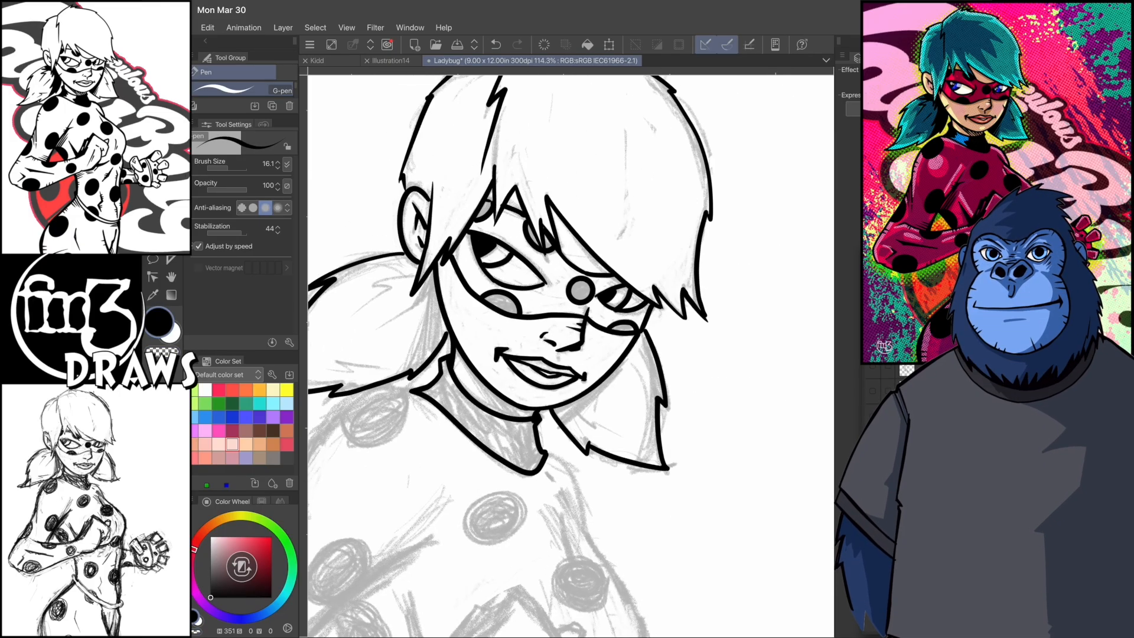
- Add inked shadow shapes and folds inside the collar under the chin
scroll(571, 356, "down", 2)
left_click_drag(461, 371, 482, 430)
scroll(571, 356, "up", 1)
- Ink the near shoulder and the outer contour of the upper arm down to the elbow
scroll(571, 355, "up", 1)
left_click_drag(439, 302, 480, 495)
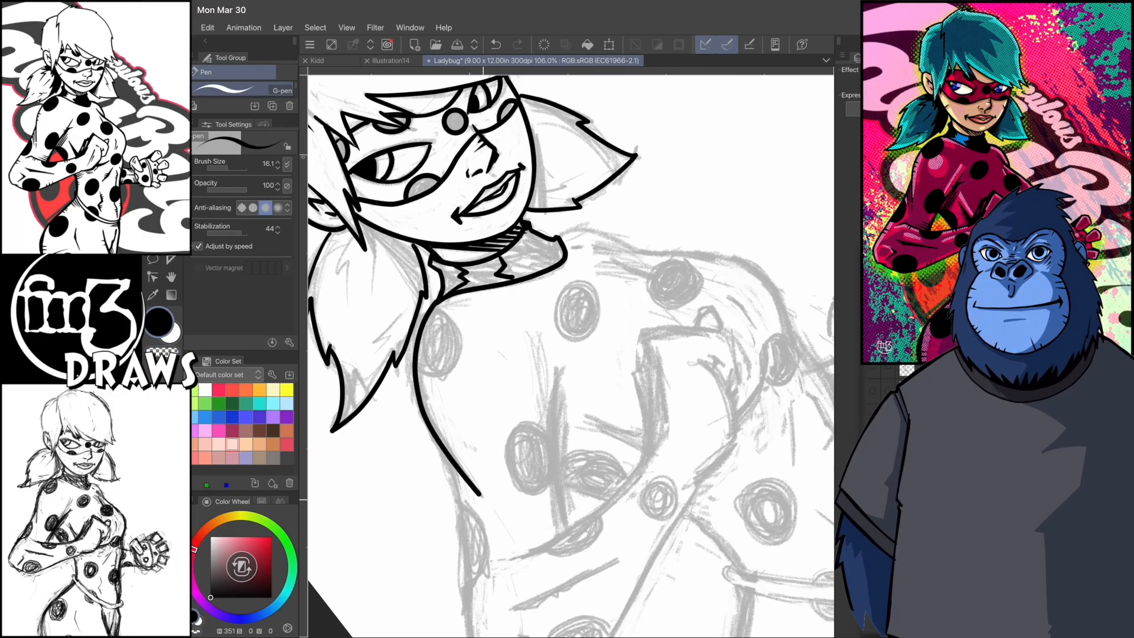
scroll(571, 356, "down", 2)
mouse_move(460, 368)
left_mouse_down()
mouse_move(480, 523)
mouse_move(519, 556)
left_mouse_up()
scroll(571, 356, "up", 3)
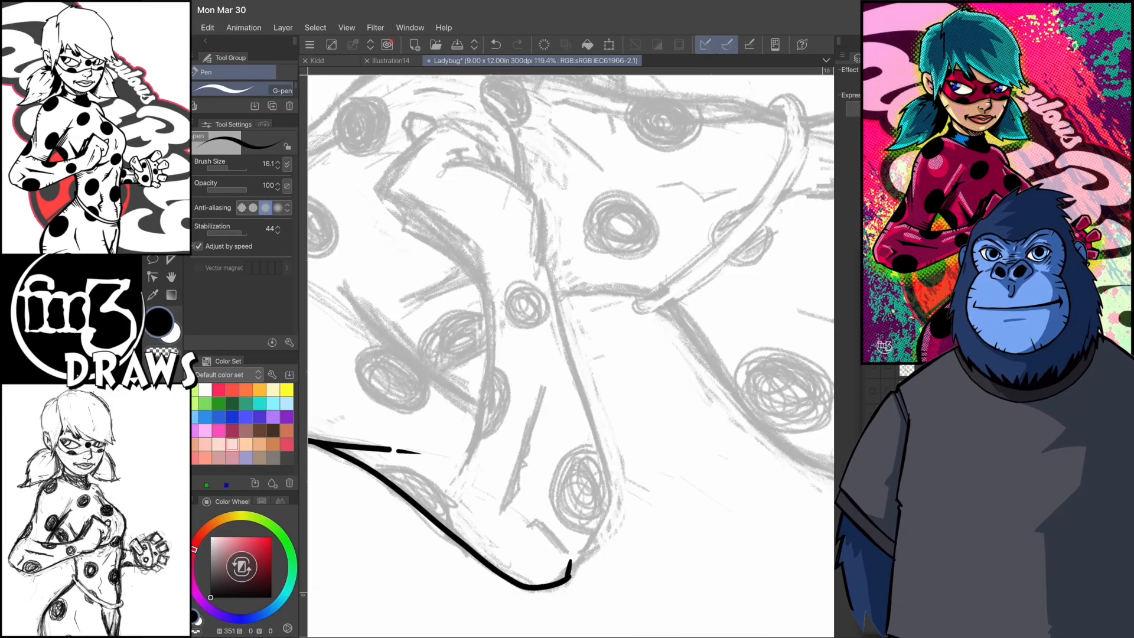
- Ink the upper and lower contours of the near forearm and add pointed fold marks by the elbow
scroll(571, 356, "down", 1)
left_click_drag(542, 485, 651, 286)
key("ctrl+z")
scroll(571, 356, "down", 1)
mouse_move(598, 326)
left_mouse_down()
mouse_move(580, 531)
mouse_move(656, 420)
left_mouse_up()
left_click_drag(648, 548, 657, 540)
key("ctrl+z")
scroll(570, 355, "up", 1)
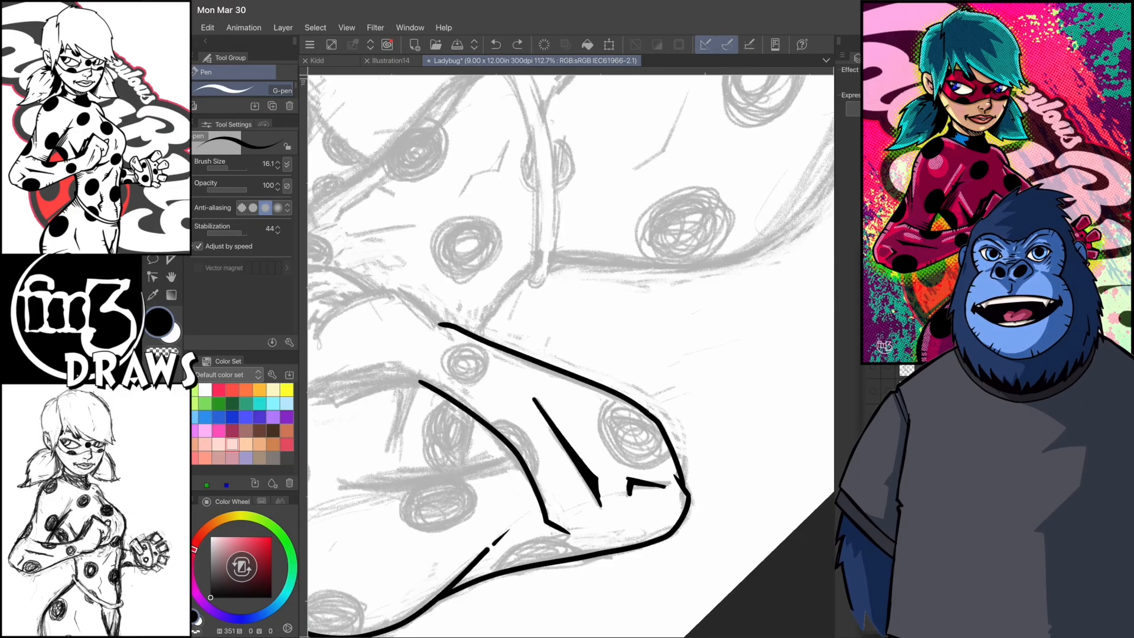
- Outline the round suit spots at the elbow and near the wrist of the bent forearm
scroll(571, 356, "down", 1)
mouse_move(575, 465)
left_mouse_down()
mouse_move(620, 417)
mouse_move(624, 428)
left_mouse_up()
key("ctrl+z")
scroll(571, 356, "down", 1)
scroll(571, 356, "up", 1)
mouse_move(627, 327)
left_mouse_down()
mouse_move(644, 344)
mouse_move(627, 327)
left_mouse_up()
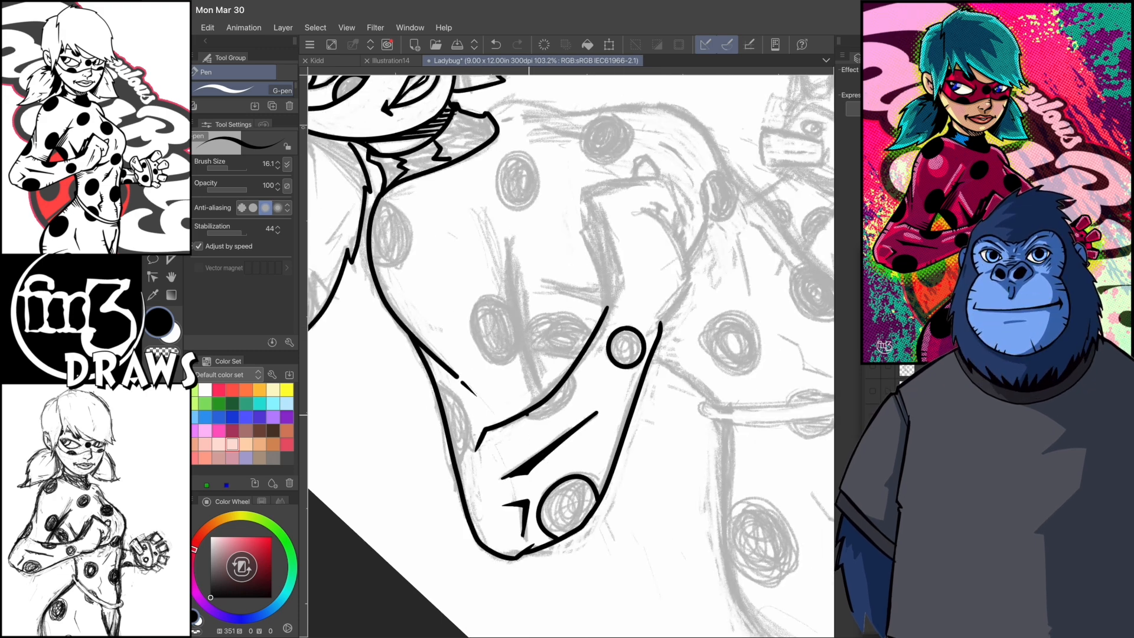
- Outline the partial spot on the forearm's upper edge and ink the inner upper-arm line against the chest
left_click_drag(571, 373, 528, 417)
scroll(570, 355, "down", 2)
left_click_drag(574, 312, 541, 435)
left_click_drag(567, 316, 585, 304)
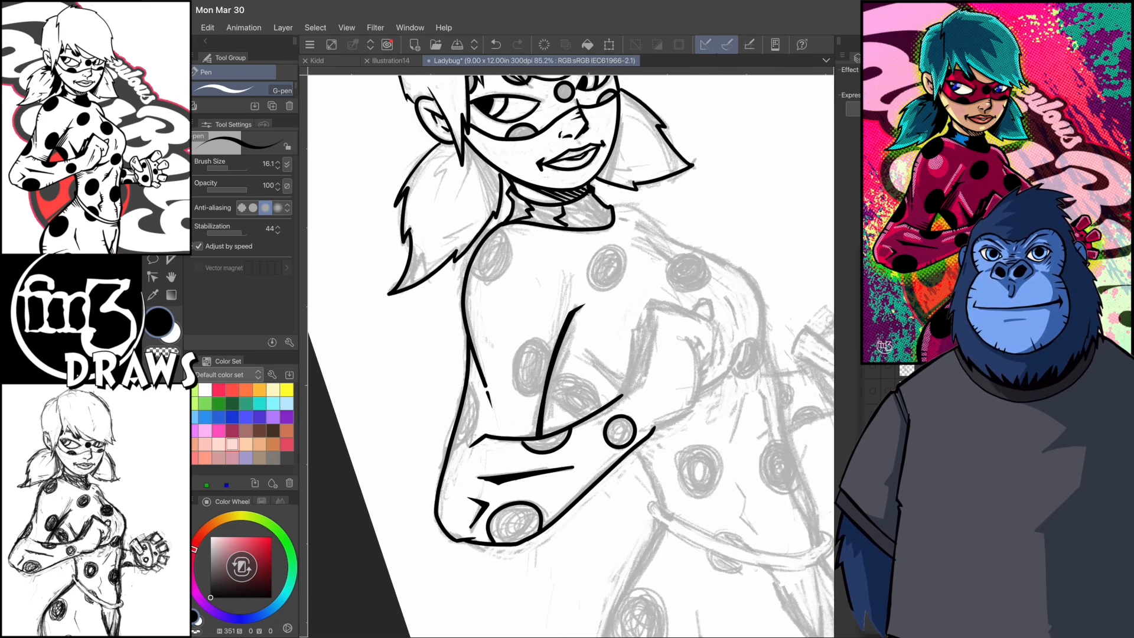
scroll(570, 355, "down", 1)
left_click_drag(570, 400, 572, 453)
scroll(570, 355, "up", 3)
scroll(571, 356, "down", 1)
- Outline the spots on the near upper arm and hatch shadow lines into the elbow crease
mouse_move(630, 373)
left_mouse_down()
mouse_move(562, 423)
mouse_move(509, 487)
left_mouse_up()
scroll(570, 355, "down", 1)
scroll(571, 356, "up", 2)
left_click_drag(521, 438, 509, 487)
key("ctrl+z")
key("ctrl+z")
left_click_drag(540, 419, 505, 476)
key("c")
key("c")
scroll(571, 356, "down", 3)
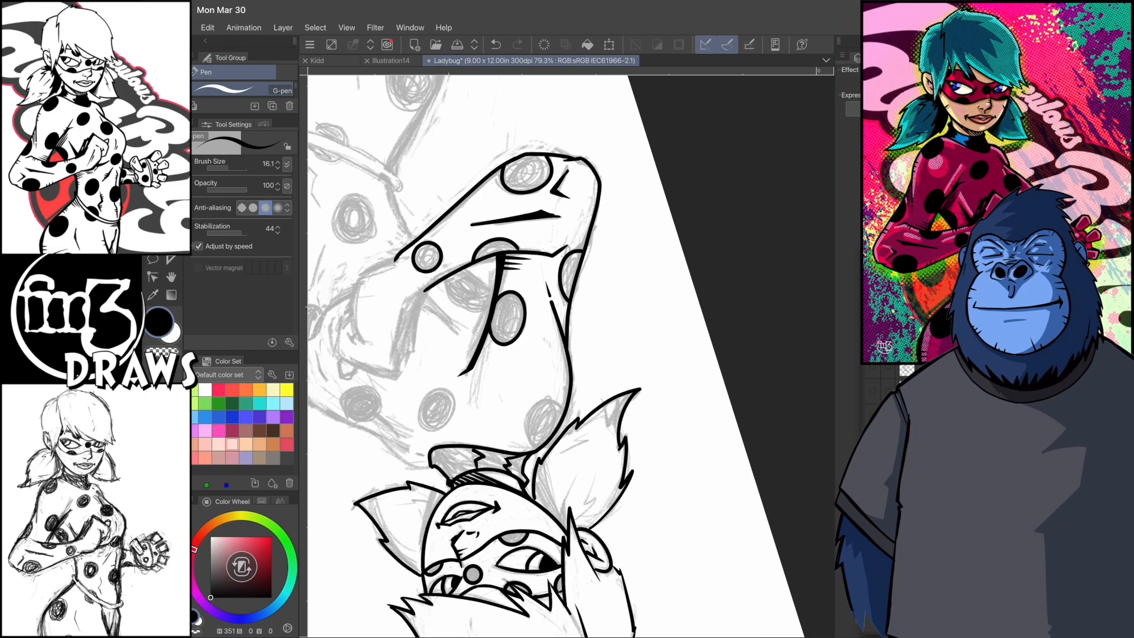
- Outline the suit spots on the near shoulder and both sides of the chest, with a short fold line beside the far one
scroll(570, 356, "down", 1)
left_click_drag(527, 451, 529, 450)
left_click_drag(465, 492, 471, 494)
scroll(570, 355, "down", 1)
key("ctrl+z")
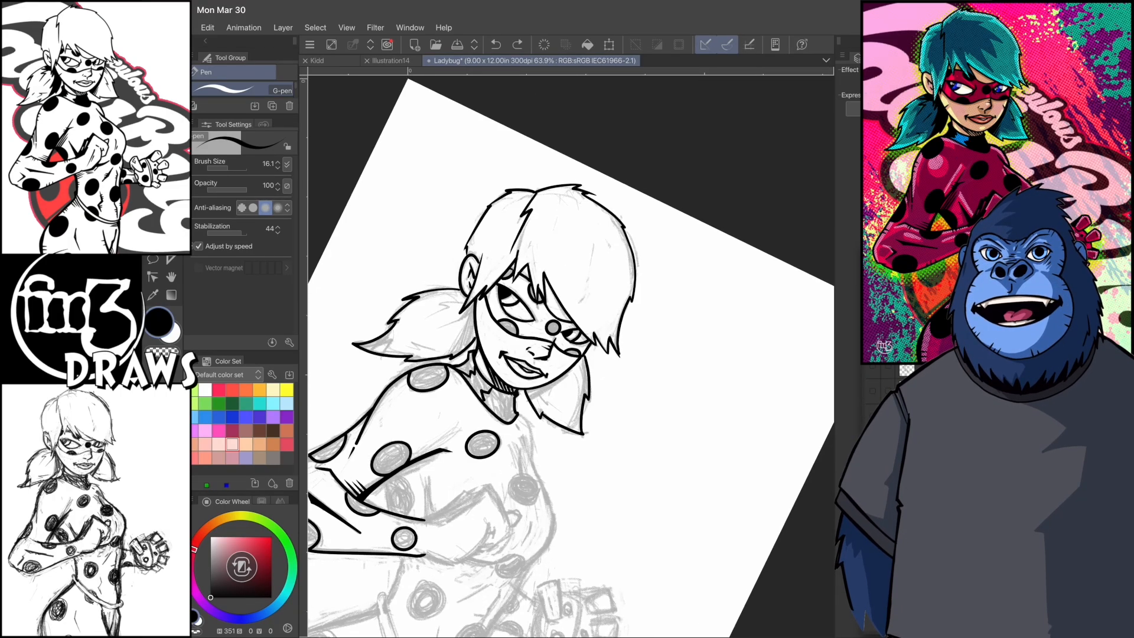
scroll(570, 355, "up", 2)
left_click_drag(487, 432, 487, 432)
scroll(571, 355, "up", 1)
left_click_drag(450, 383, 467, 402)
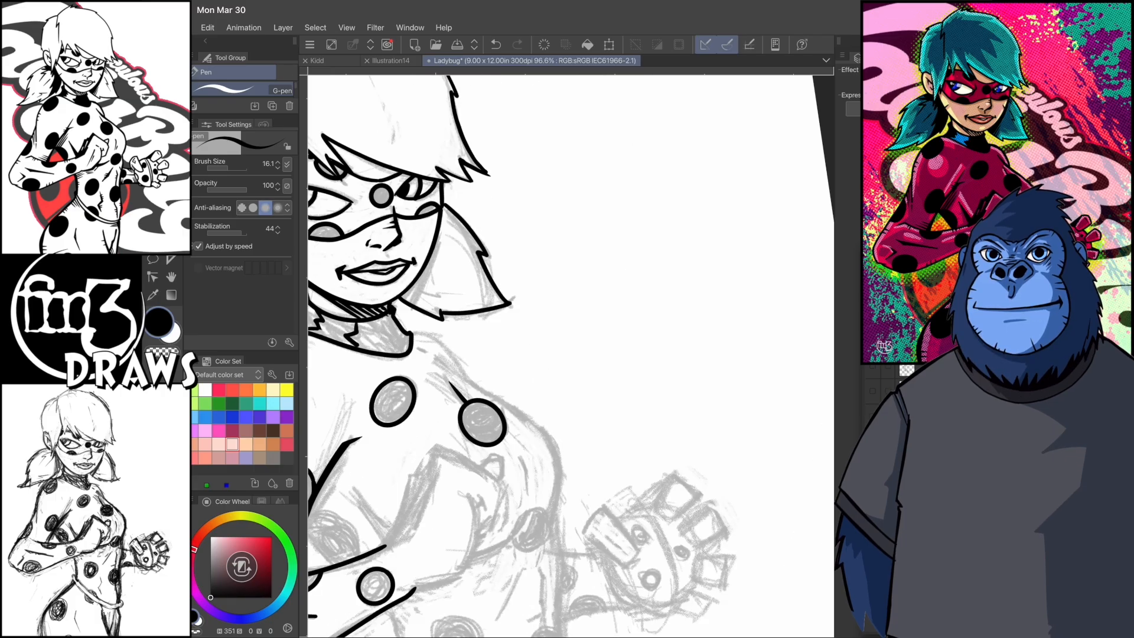
- Ink the back of the bent hand and wrist, plus short crease marks on the far side of the chest
left_click_drag(530, 479, 527, 493)
scroll(571, 356, "down", 2)
left_click_drag(467, 416, 458, 368)
scroll(570, 355, "up", 2)
left_click_drag(513, 461, 493, 390)
left_click_drag(495, 391, 501, 357)
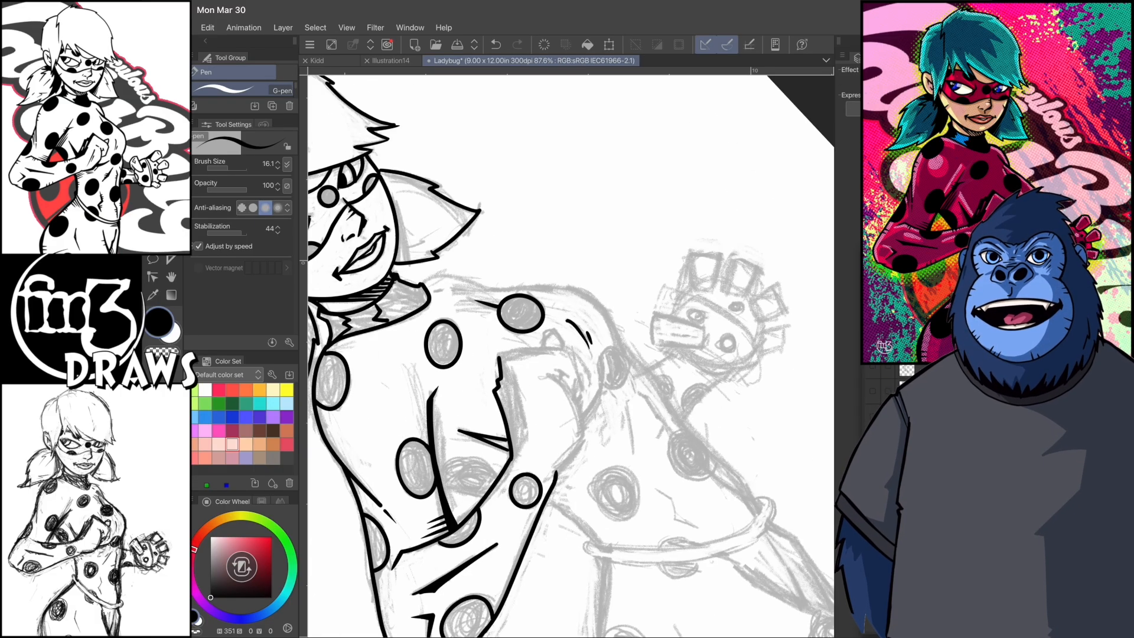
scroll(570, 356, "up", 1)
left_click_drag(475, 431, 506, 357)
- Ink the fist's knuckles and curled fingers against the chest
left_click_drag(583, 295, 590, 337)
left_click_drag(572, 315, 580, 318)
left_click_drag(577, 330, 559, 429)
left_click_drag(590, 334, 567, 350)
scroll(571, 356, "up", 1)
key("ctrl+z")
mouse_move(549, 355)
left_mouse_down()
mouse_move(547, 332)
mouse_move(566, 349)
left_mouse_up()
key("ctrl+z")
- Close the jagged shadow shape beside the fist and fill it with black
scroll(571, 356, "down", 1)
mouse_move(505, 453)
left_mouse_down()
mouse_move(526, 408)
mouse_move(521, 338)
left_mouse_up()
key("g")
left_click(515, 396)
scroll(570, 356, "down", 3)
scroll(571, 356, "up", 2)
key("p")
left_click_drag(473, 391, 505, 378)
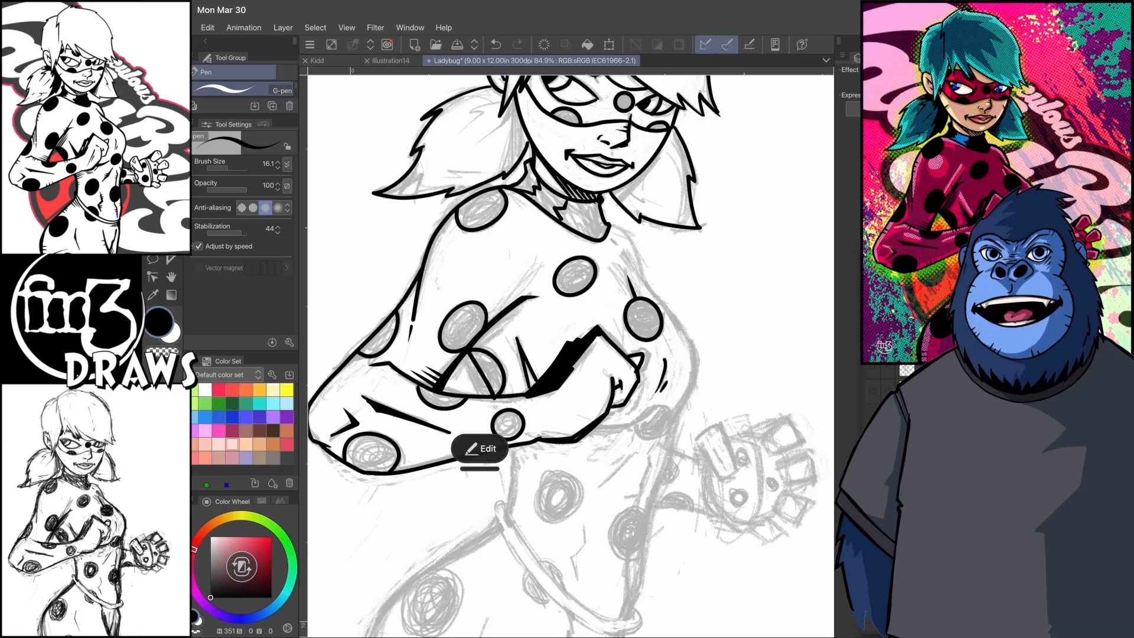
- Ink the waist line below the forearm and the double curved line of the belt across the hips
key("c")
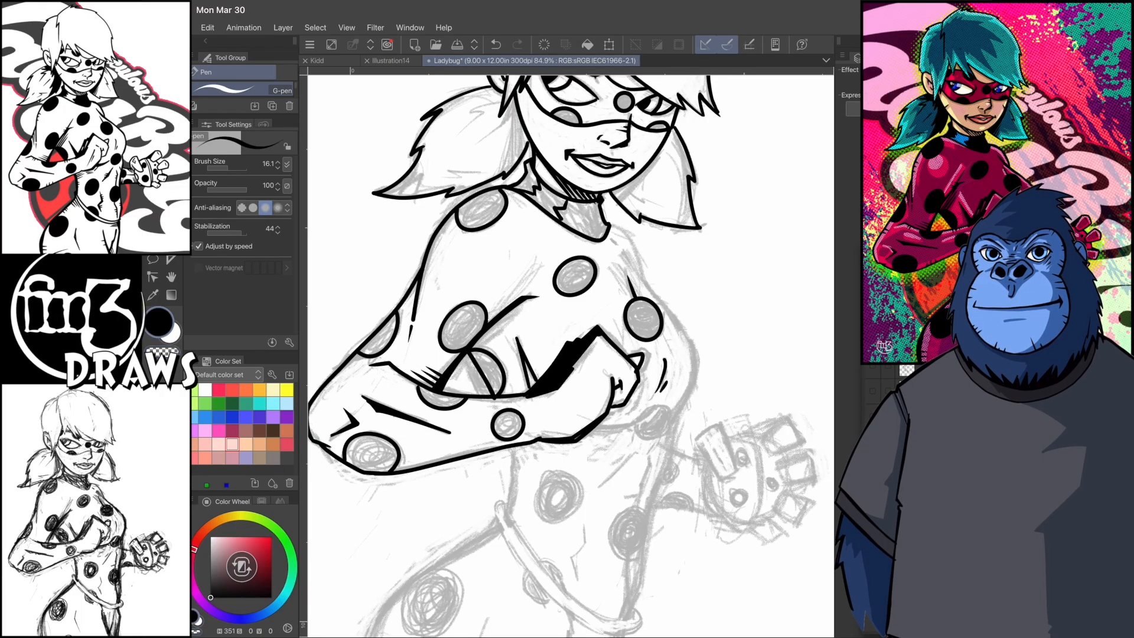
scroll(571, 356, "up", 1)
mouse_move(443, 554)
left_mouse_down()
mouse_move(524, 417)
mouse_move(503, 422)
left_mouse_up()
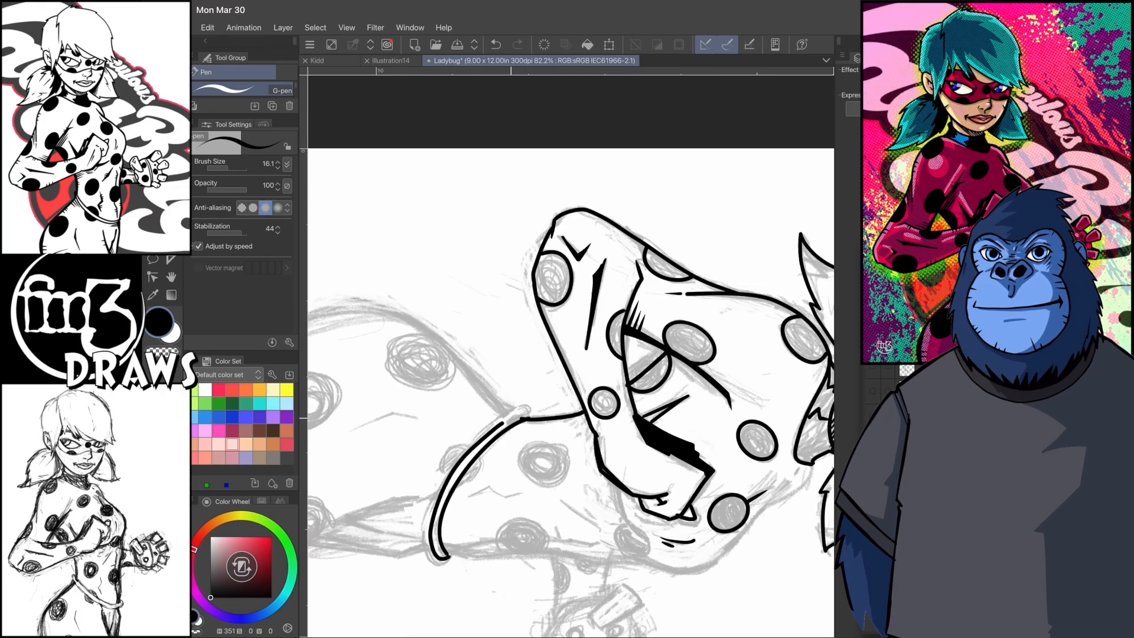
scroll(570, 356, "down", 2)
scroll(570, 356, "down", 3)
mouse_move(565, 557)
left_mouse_down()
mouse_move(518, 432)
mouse_move(543, 383)
mouse_move(505, 479)
left_mouse_up()
key("ctrl+z")
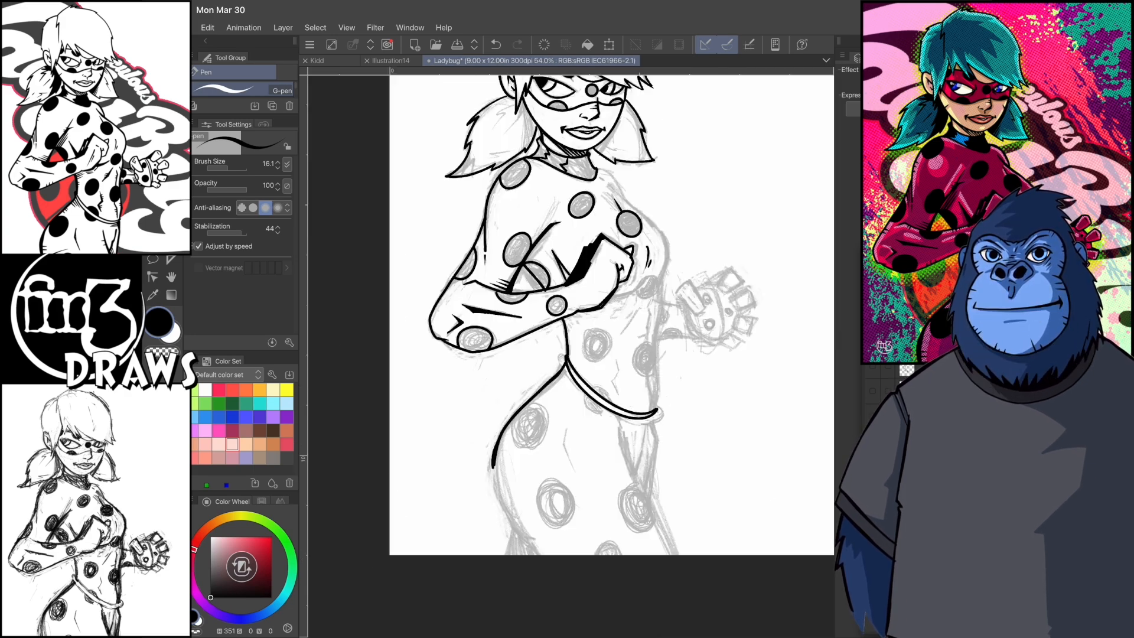
- Thicken the near hip's outer contour and the waist line above the belt with tapered strokes
scroll(571, 355, "up", 3)
left_click_drag(412, 389, 400, 545)
left_click_drag(412, 390, 394, 537)
left_click_drag(429, 371, 394, 451)
left_click_drag(470, 341, 400, 419)
mouse_move(499, 298)
left_mouse_down()
mouse_move(450, 464)
mouse_move(519, 388)
left_mouse_up()
left_click_drag(496, 288, 531, 366)
left_click_drag(512, 269, 522, 326)
- Fill the outlined spots on the near arm, shoulder and chest with solid black
key("c")
key("g")
left_click(532, 298)
key("ctrl+z")
key("c")
left_click(516, 237)
left_click(579, 111)
left_click(362, 350)
left_click(414, 216)
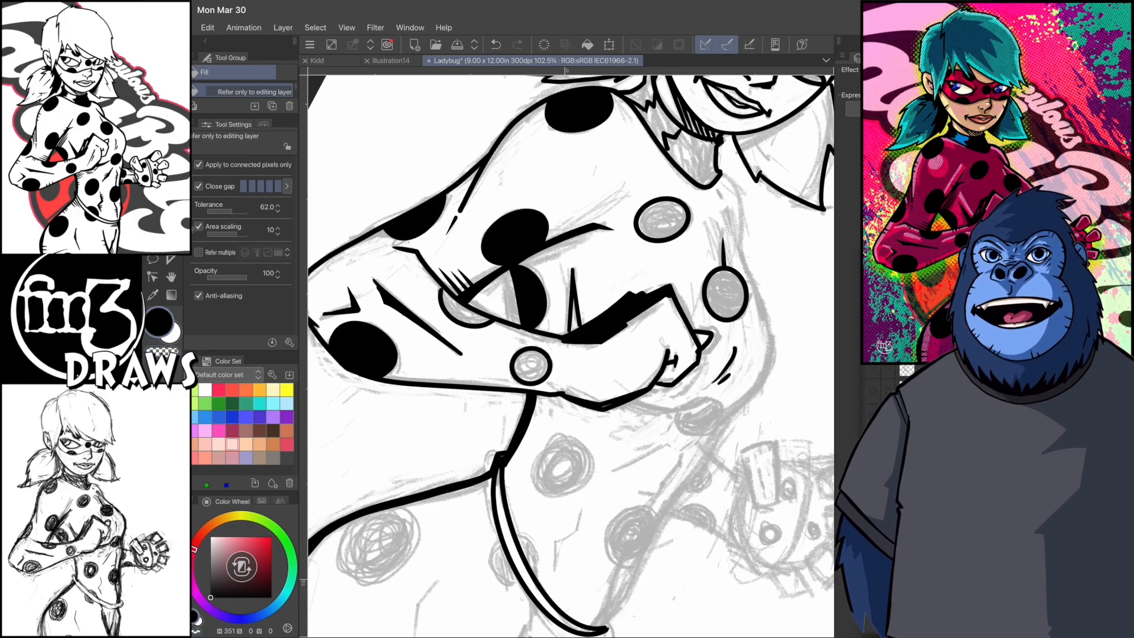
left_click(662, 219)
left_click(530, 365)
left_click(725, 293)
left_click(576, 319)
key("p")
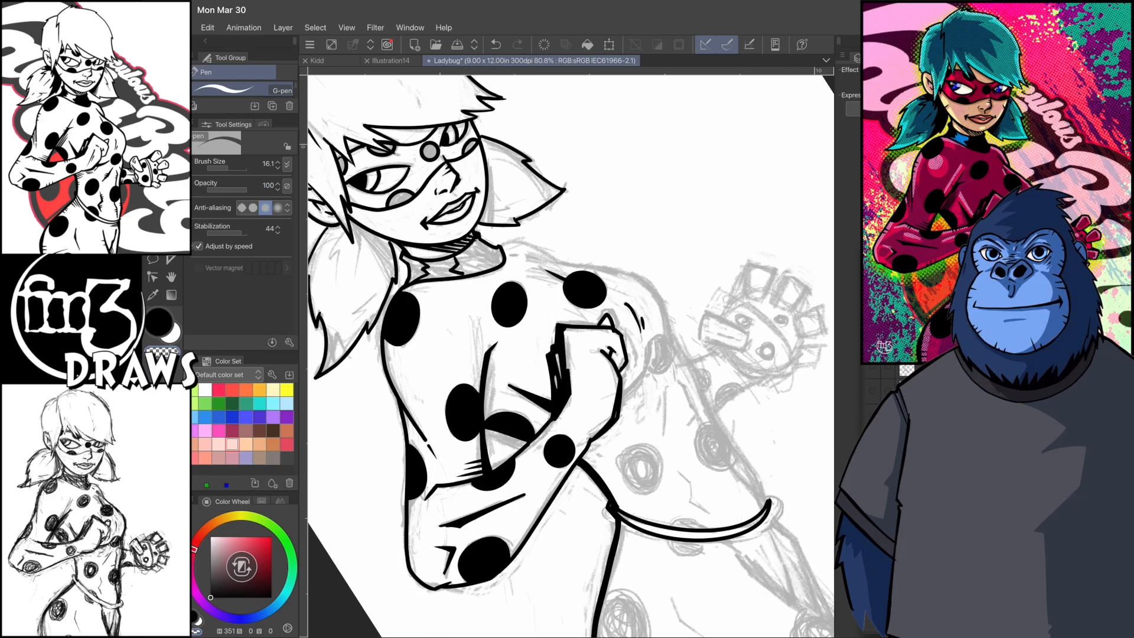
- Extend the outer thigh contour to the canvas edge and ink the inner thigh line below the belt
scroll(570, 354, "down", 5)
key("c")
scroll(571, 354, "up", 5)
left_click_drag(503, 522, 521, 550)
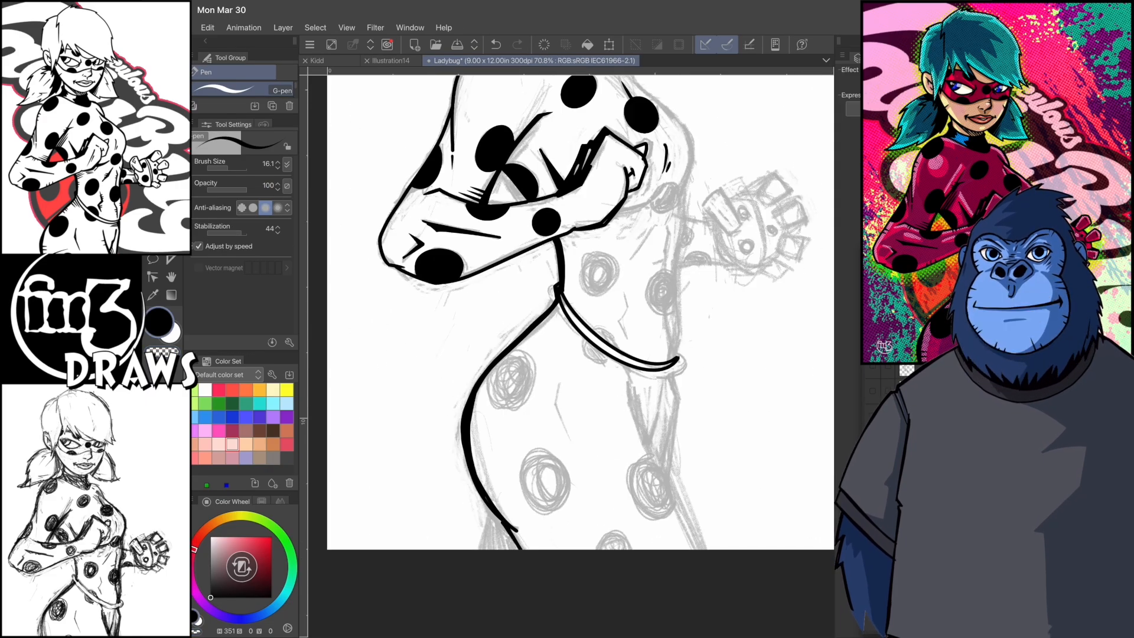
mouse_move(679, 358)
left_mouse_down()
mouse_move(620, 366)
mouse_move(570, 549)
left_mouse_up()
key("ctrl+z")
left_click_drag(567, 374, 568, 550)
left_click_drag(565, 376, 565, 548)
- Outline the round suit spots on the near hip and thigh
mouse_move(557, 446)
left_mouse_down()
mouse_move(560, 503)
mouse_move(504, 521)
left_mouse_up()
key("ctrl+z")
key("ctrl+z")
left_click_drag(434, 403, 473, 428)
mouse_move(451, 425)
left_mouse_down()
mouse_move(561, 491)
mouse_move(506, 416)
left_mouse_up()
left_click_drag(470, 409, 506, 416)
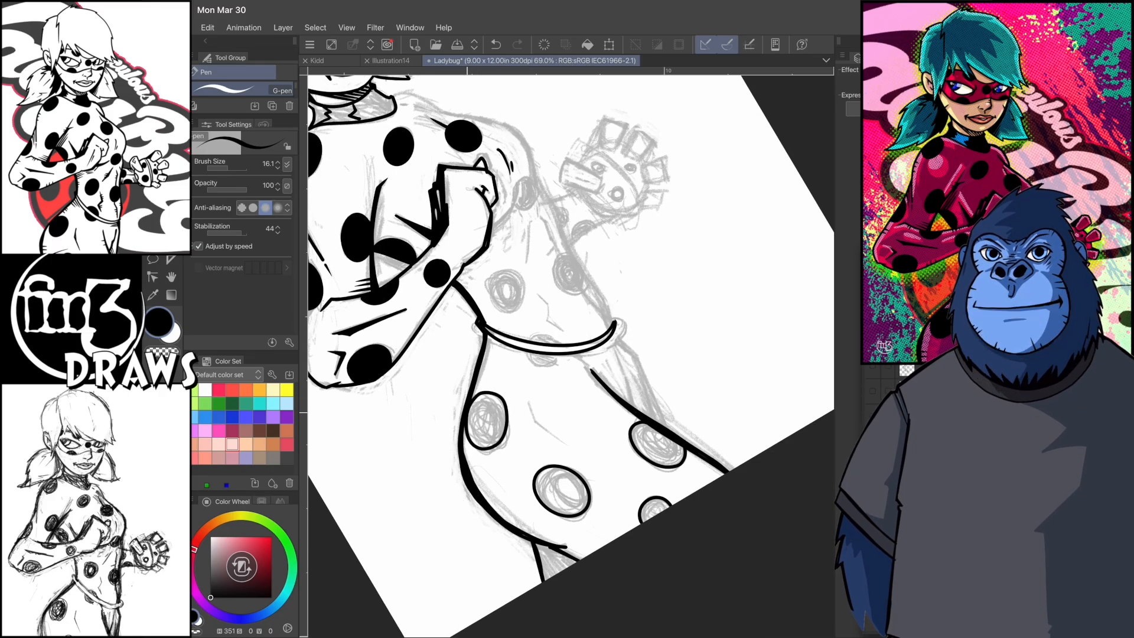
- Outline the suit spots on the torso, including the one crossed by the belt
scroll(508, 331, "up", 2)
left_click_drag(497, 311, 476, 333)
mouse_move(571, 305)
left_mouse_down()
mouse_move(587, 337)
mouse_move(554, 331)
left_mouse_up()
mouse_move(535, 207)
left_mouse_down()
mouse_move(518, 220)
mouse_move(534, 209)
left_mouse_up()
mouse_move(505, 406)
left_mouse_down()
mouse_move(524, 392)
mouse_move(503, 415)
left_mouse_up()
scroll(549, 378, "up", 3)
- Ink the inner and outer lines of the far thigh, with a heavier shadow below the belt's end
key("c")
left_click(283, 28)
left_click(373, 301)
scroll(567, 355, "down", 2)
key("c")
left_click_drag(597, 419, 582, 499)
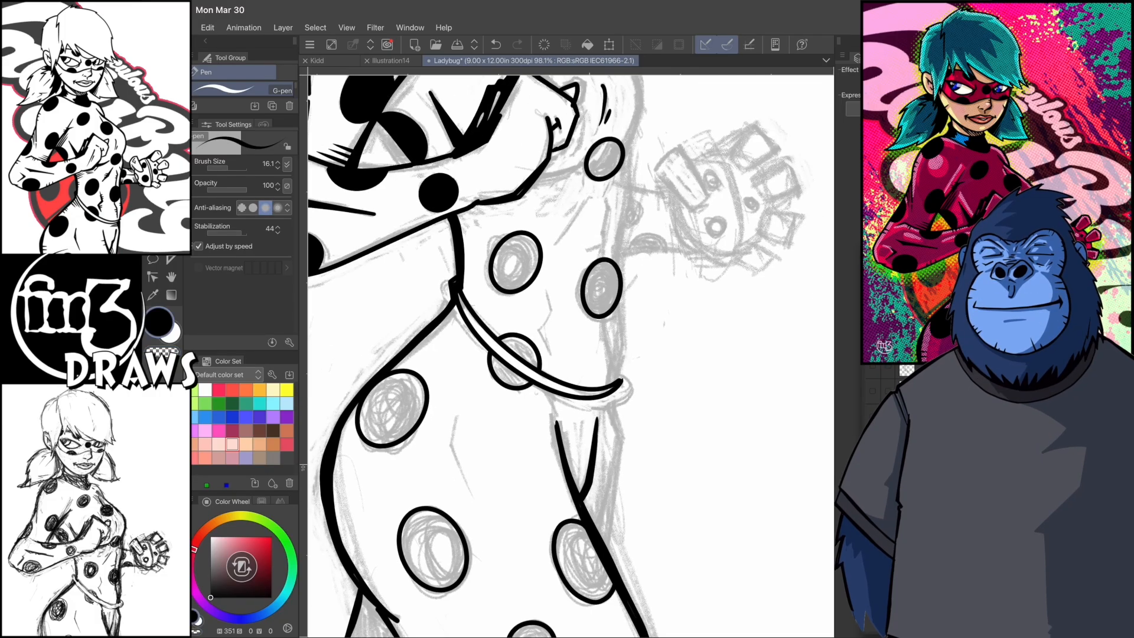
left_click_drag(610, 397, 603, 538)
scroll(570, 355, "up", 2)
left_click_drag(596, 412, 597, 450)
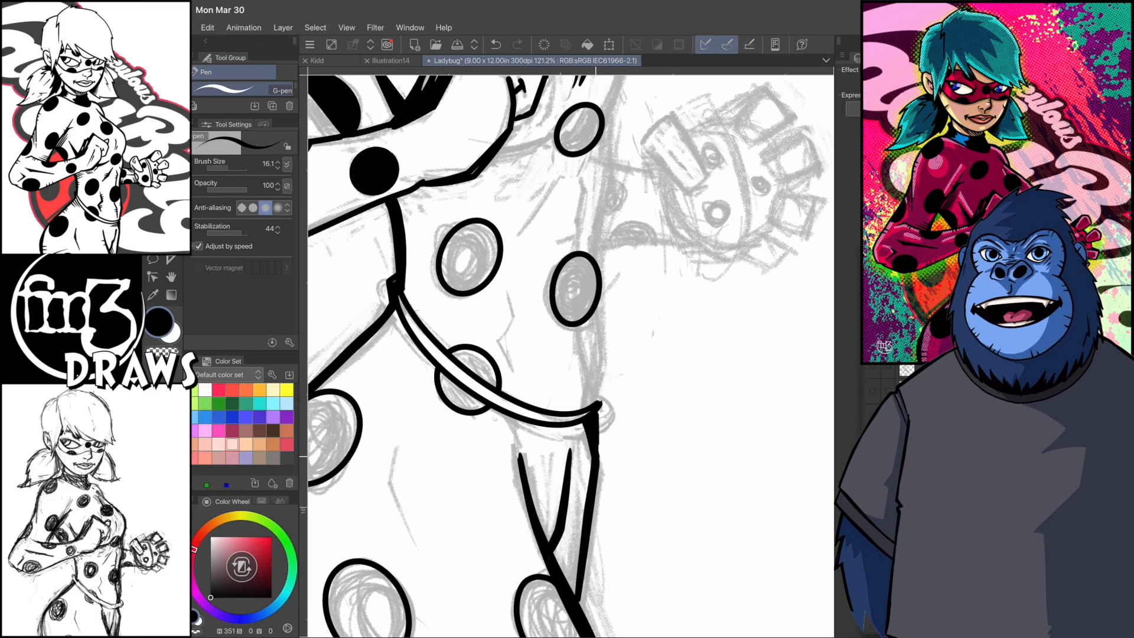
- Ink the far side of the torso from belt to chest and hatch shadow lines where the belt meets the near hip
left_click_drag(604, 354, 614, 109)
scroll(571, 355, "down", 3)
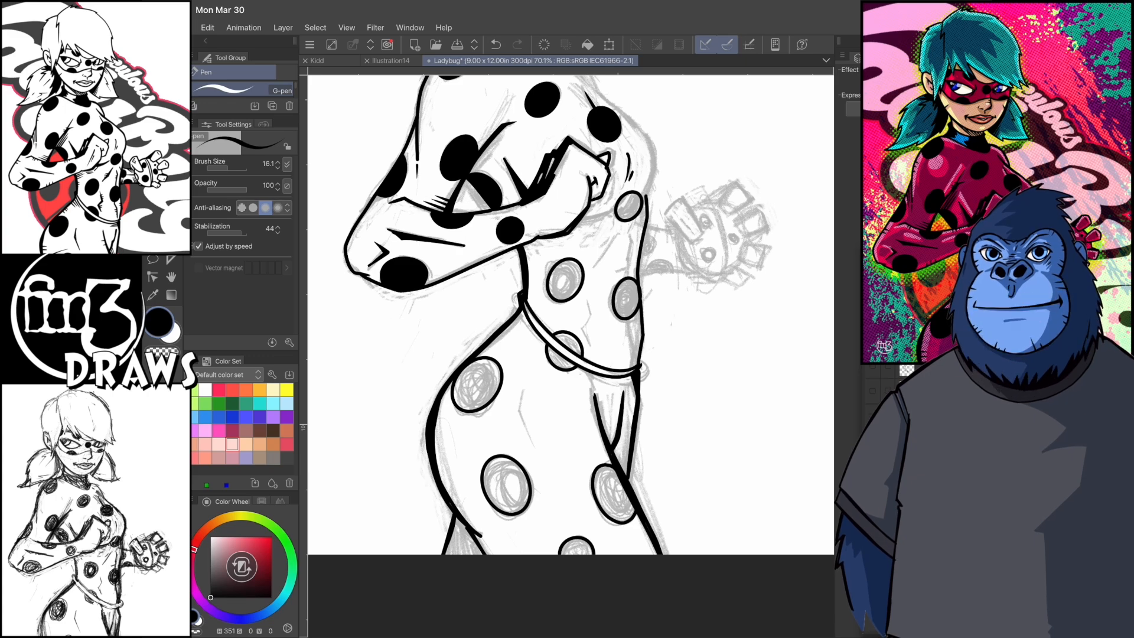
scroll(571, 355, "up", 2)
left_click_drag(578, 349, 592, 373)
scroll(570, 354, "down", 2)
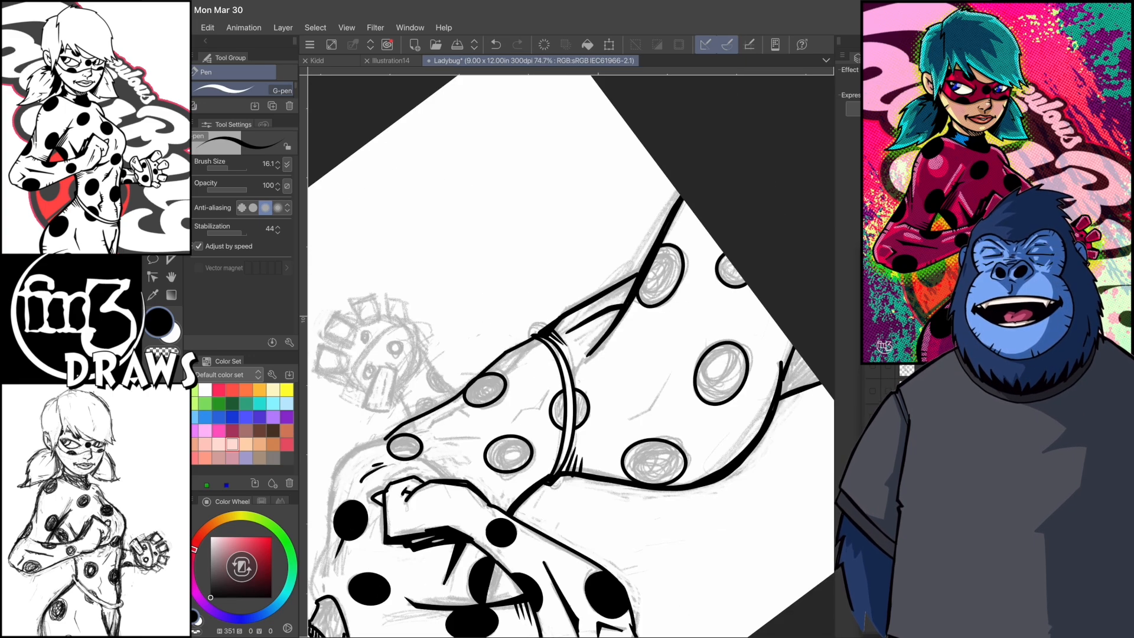
scroll(571, 354, "down", 4)
scroll(570, 355, "up", 4)
left_click_drag(537, 501, 542, 465)
scroll(571, 355, "up", 2)
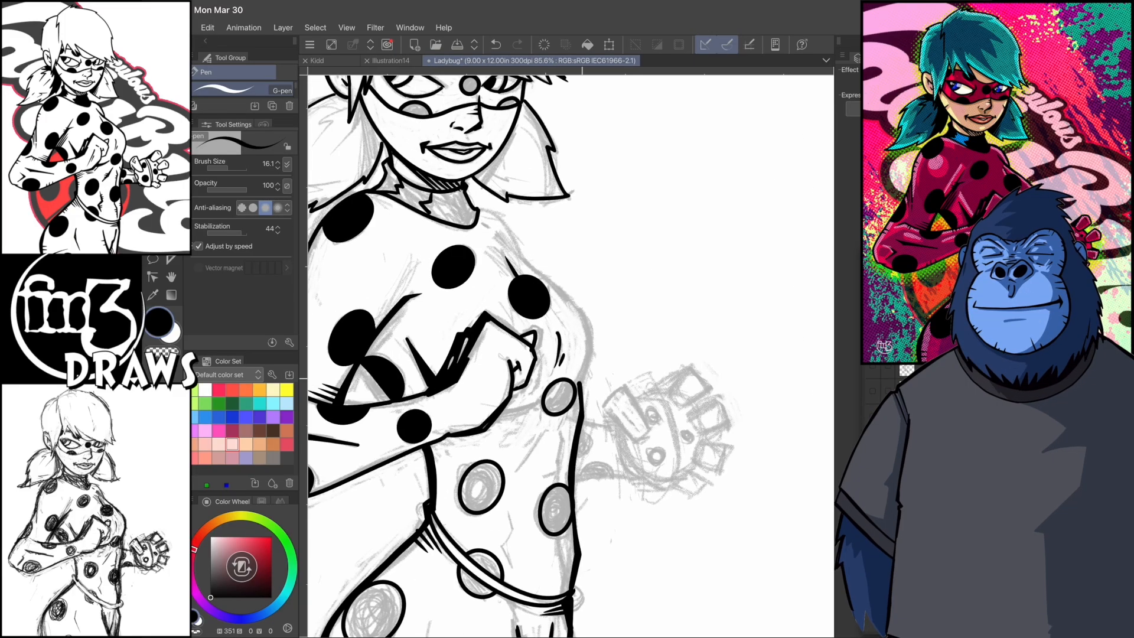
- Ink the curved far contour of the chest, undoing the last two strokes
left_click_drag(581, 383, 593, 316)
scroll(571, 355, "up", 1)
left_click_drag(554, 444, 573, 299)
scroll(571, 355, "up", 1)
scroll(571, 354, "up", 1)
left_click_drag(596, 469, 568, 317)
left_click_drag(552, 502, 572, 396)
key("ctrl+z")
key("ctrl+z")
scroll(571, 354, "down", 1)
- Redraw the far chest contour as one bold line up toward the collar and clean its upper end
mouse_move(571, 539)
left_mouse_down()
mouse_move(599, 497)
mouse_move(615, 308)
left_mouse_up()
scroll(570, 354, "up", 1)
scroll(570, 355, "up", 1)
left_click_drag(616, 422, 609, 396)
key("c")
left_click_drag(494, 249, 508, 273)
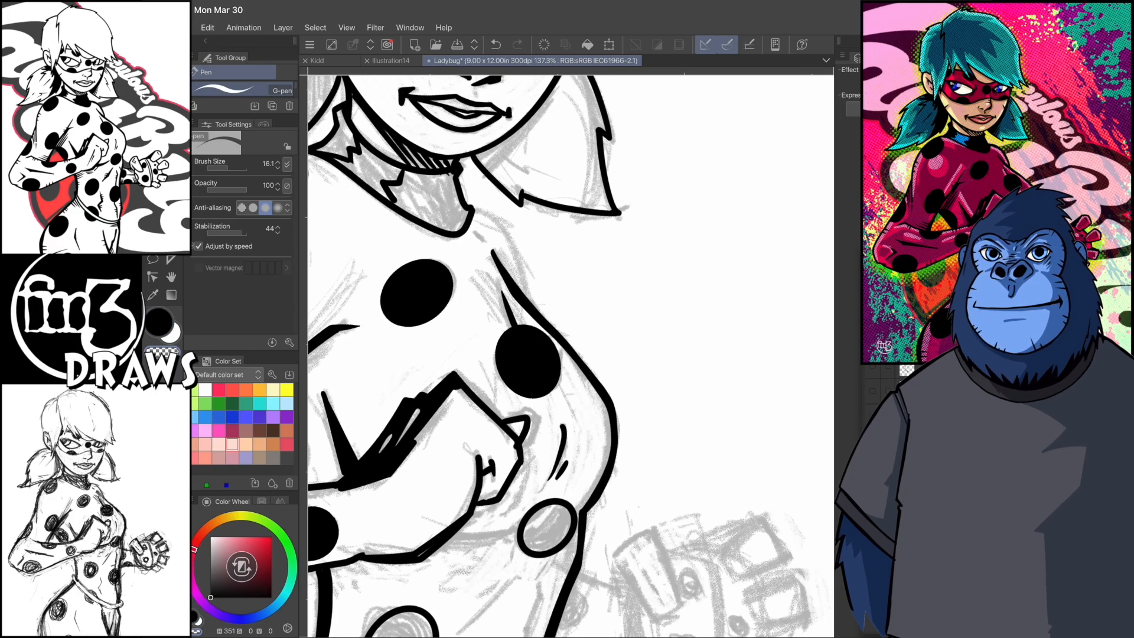
key("c")
- Ink the far shoulder line beside the collar and add hatch strokes along the chest folds
mouse_move(474, 207)
left_mouse_down()
mouse_move(500, 225)
mouse_move(530, 299)
left_mouse_up()
scroll(571, 355, "down", 3)
left_click_drag(519, 405, 529, 358)
left_click_drag(513, 453, 531, 398)
scroll(571, 355, "down", 2)
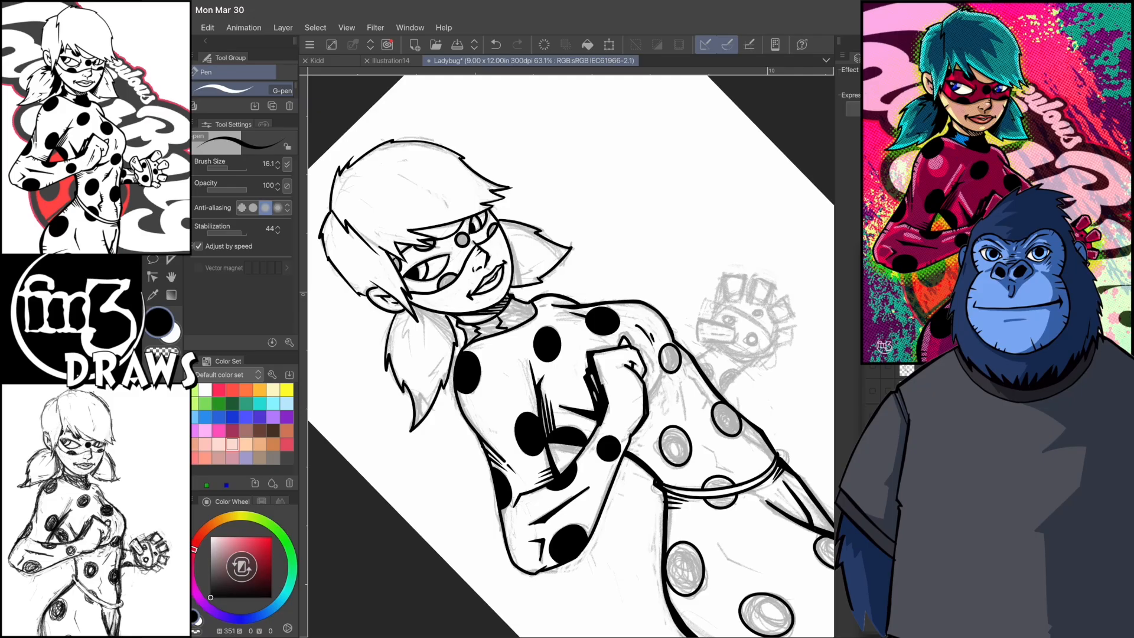
scroll(571, 354, "up", 2)
scroll(571, 354, "down", 1)
mouse_move(622, 402)
left_mouse_down()
mouse_move(622, 383)
mouse_move(641, 374)
mouse_move(634, 394)
left_mouse_up()
scroll(571, 355, "down", 2)
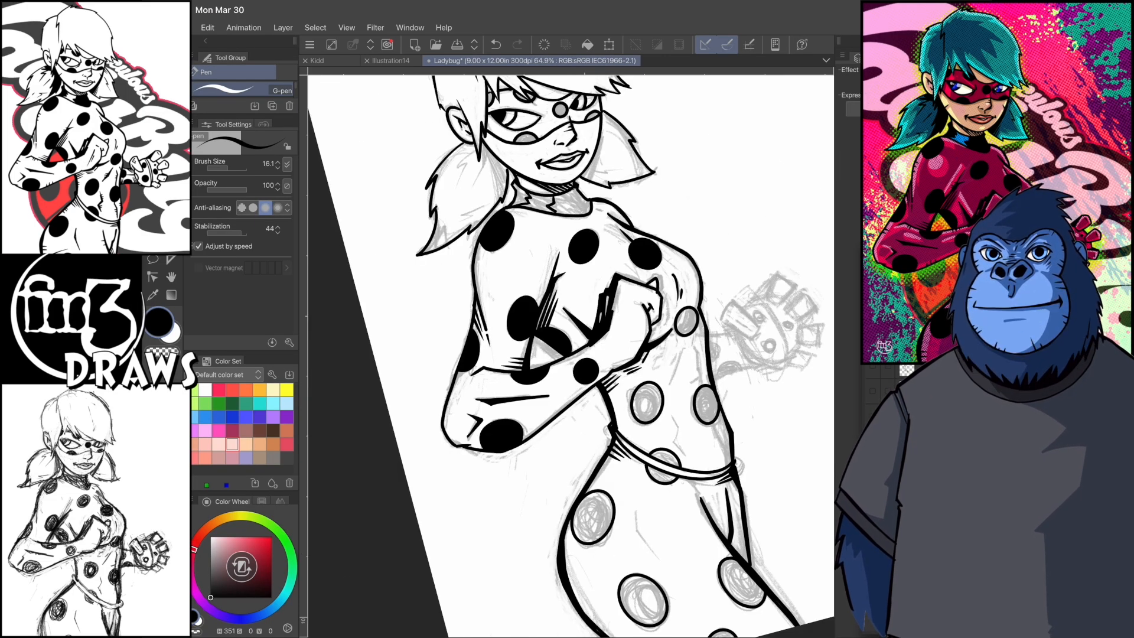
- Ink strand lines inside the near pigtail and hatch the shadow under the chin on the neck
scroll(571, 355, "up", 2)
mouse_move(521, 263)
left_mouse_down()
mouse_move(531, 362)
mouse_move(564, 396)
left_mouse_up()
scroll(571, 354, "down", 1)
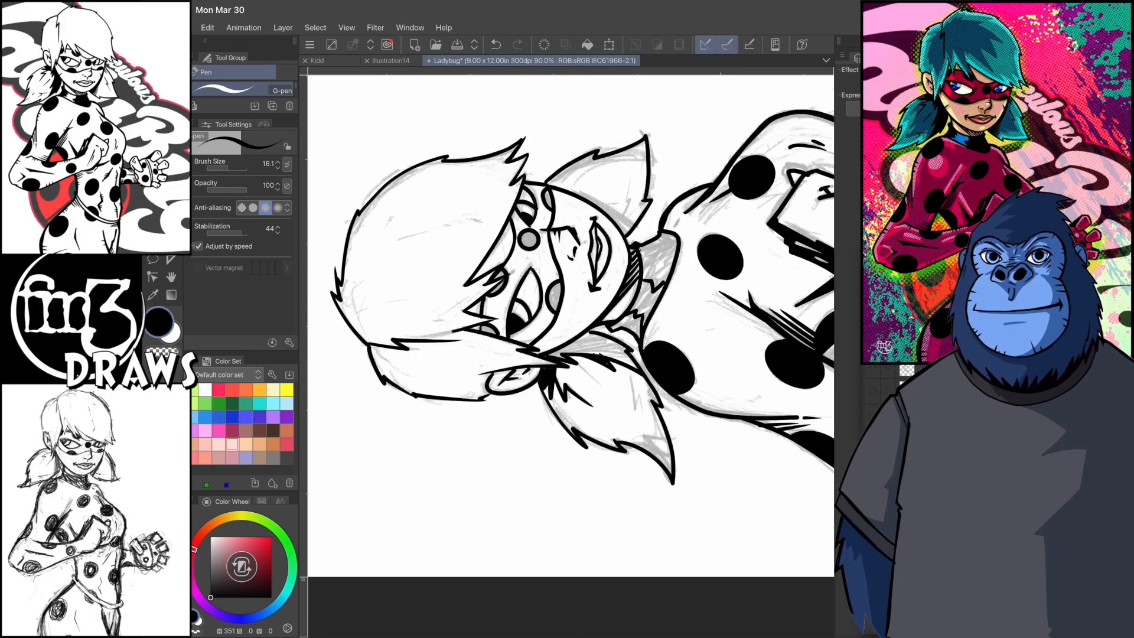
scroll(571, 355, "down", 1)
scroll(571, 354, "up", 1)
left_click_drag(618, 356, 611, 407)
scroll(570, 354, "up", 1)
left_click_drag(597, 232, 602, 342)
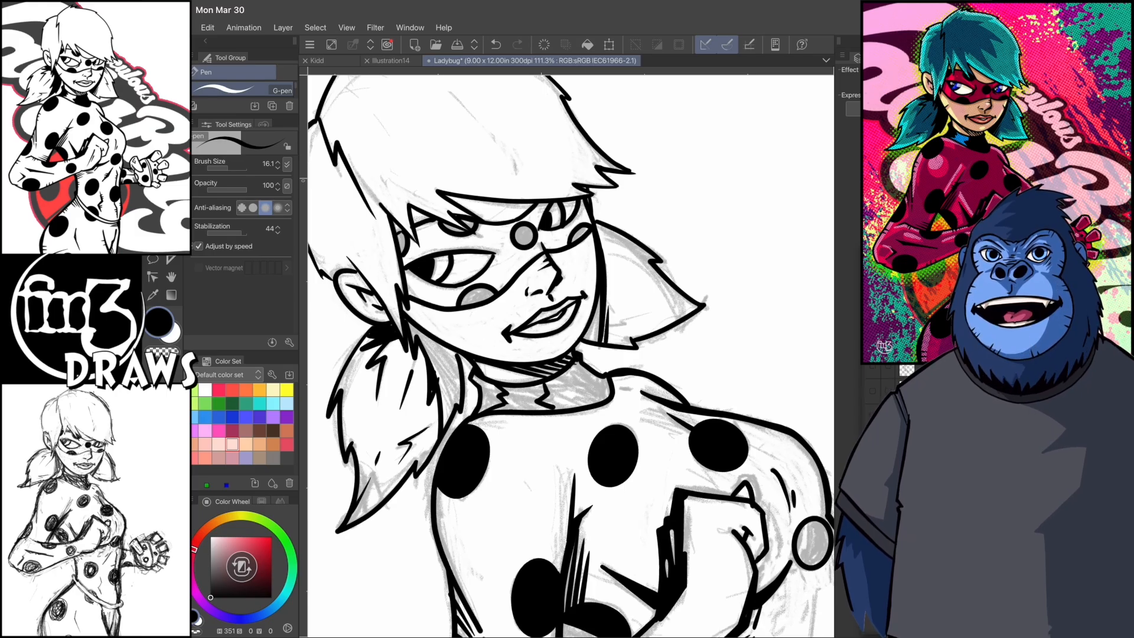
- Hatch the shadow on the far pigtail where it meets the jaw
left_click_drag(612, 316, 612, 345)
scroll(570, 354, "up", 1)
left_click_drag(589, 264, 578, 346)
left_click_drag(604, 224, 592, 254)
scroll(570, 355, "down", 3)
- Outline the thumb and four fingers of the open far hand over the sketch
scroll(570, 354, "up", 2)
mouse_move(536, 378)
left_mouse_down()
mouse_move(567, 388)
mouse_move(560, 381)
mouse_move(583, 421)
mouse_move(557, 372)
left_mouse_up()
scroll(571, 354, "up", 1)
scroll(570, 355, "up", 1)
mouse_move(579, 373)
left_mouse_down()
mouse_move(587, 423)
mouse_move(618, 446)
left_mouse_up()
mouse_move(620, 385)
left_mouse_down()
mouse_move(632, 452)
mouse_move(658, 420)
left_mouse_up()
scroll(571, 354, "down", 1)
mouse_move(622, 408)
left_mouse_down()
mouse_move(658, 423)
mouse_move(672, 453)
left_mouse_up()
left_click_drag(677, 422, 699, 466)
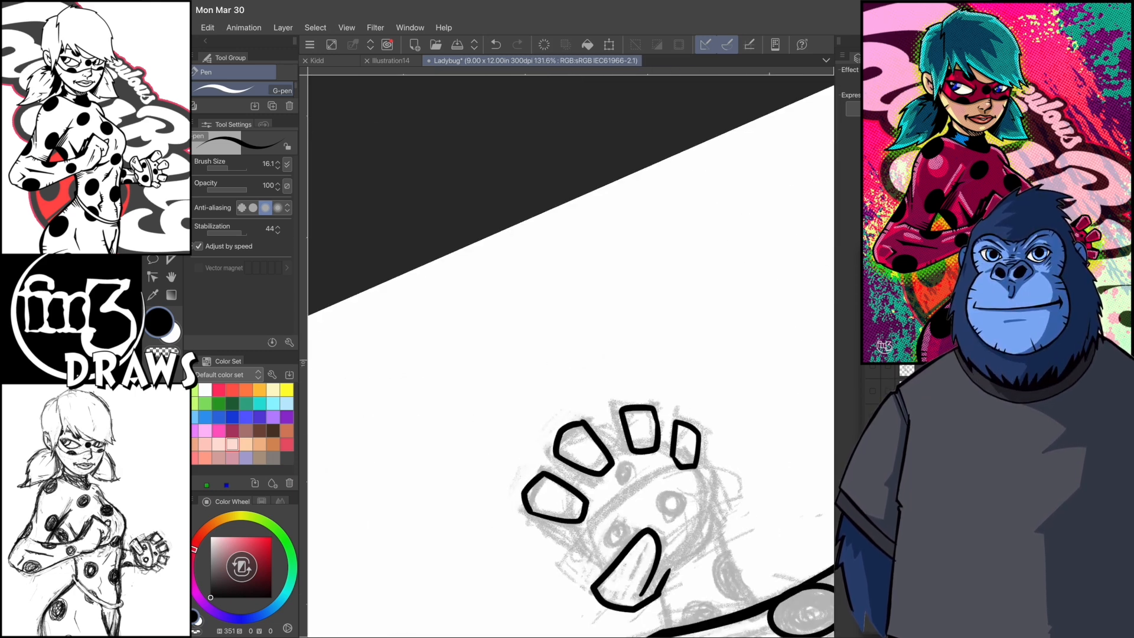
- Draw a circle for the far hand's palm and fit it to the sketch with Free Transform
scroll(571, 354, "down", 3)
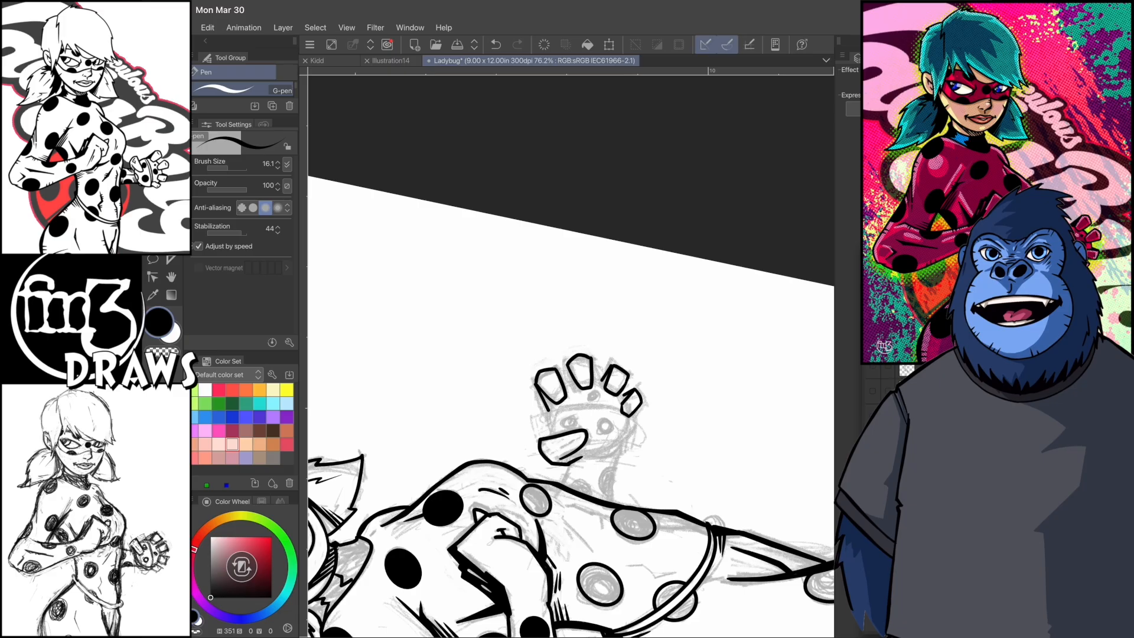
mouse_move(593, 377)
left_mouse_down()
mouse_move(617, 384)
mouse_move(594, 378)
left_mouse_up()
left_click(207, 28)
left_click(236, 302)
left_click(455, 347)
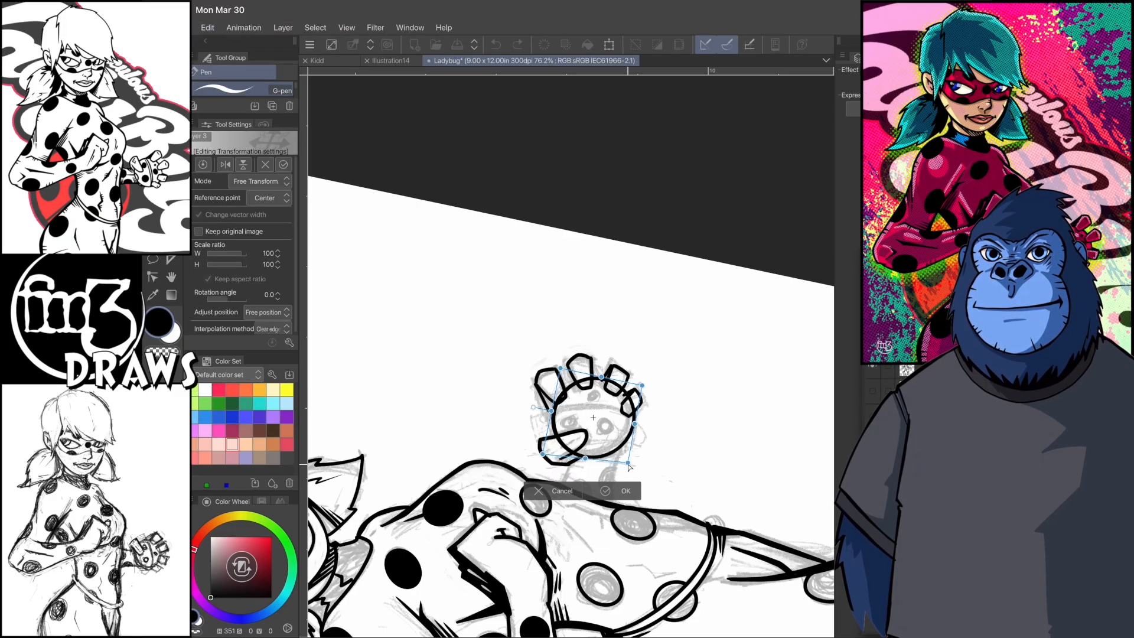
key("Return")
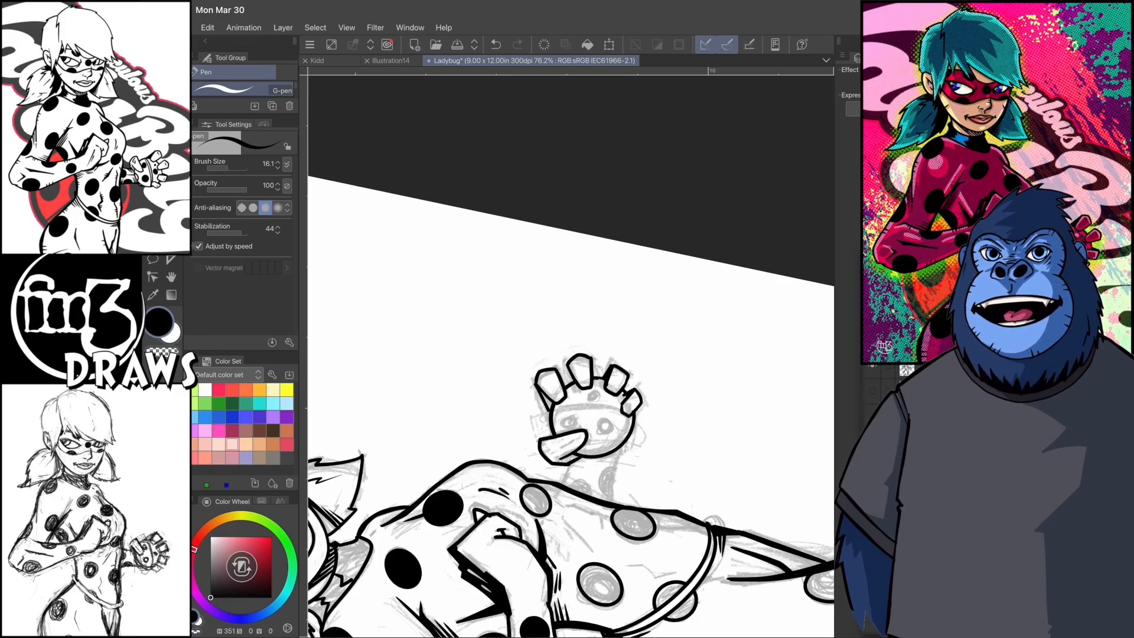
- Ink the curved band and spots on the far palm, undoing the first strokes
scroll(571, 356, "up", 3)
left_click_drag(577, 392, 544, 480)
key("ctrl+z")
key("ctrl+z")
left_click_drag(593, 409, 547, 409)
left_click(531, 440)
left_click_drag(623, 436, 615, 466)
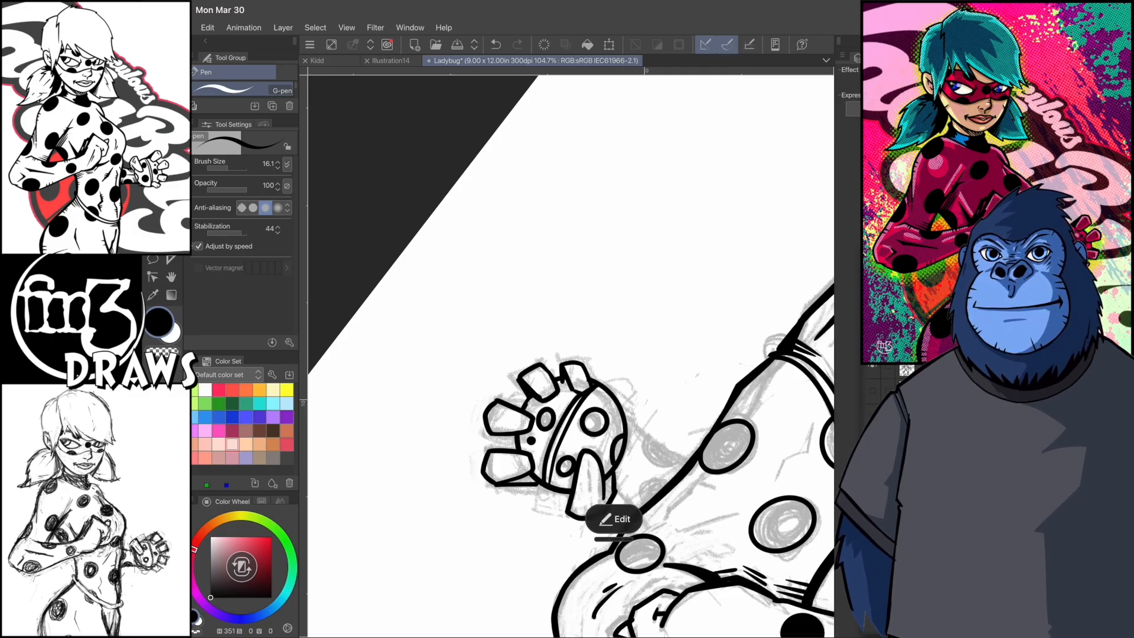
- Ink the far wrist and forearm with its spots and shadow hatching, and save the drawing
left_click(283, 28)
left_click(331, 302)
scroll(571, 356, "down", 3)
mouse_move(542, 335)
left_mouse_down()
mouse_move(559, 384)
mouse_move(529, 391)
mouse_move(536, 377)
mouse_move(554, 385)
mouse_move(540, 378)
mouse_move(558, 367)
left_mouse_up()
scroll(570, 356, "down", 1)
scroll(534, 356, "up", 1)
scroll(571, 357, "up", 3)
key("ctrl+z")
left_click_drag(589, 321, 577, 335)
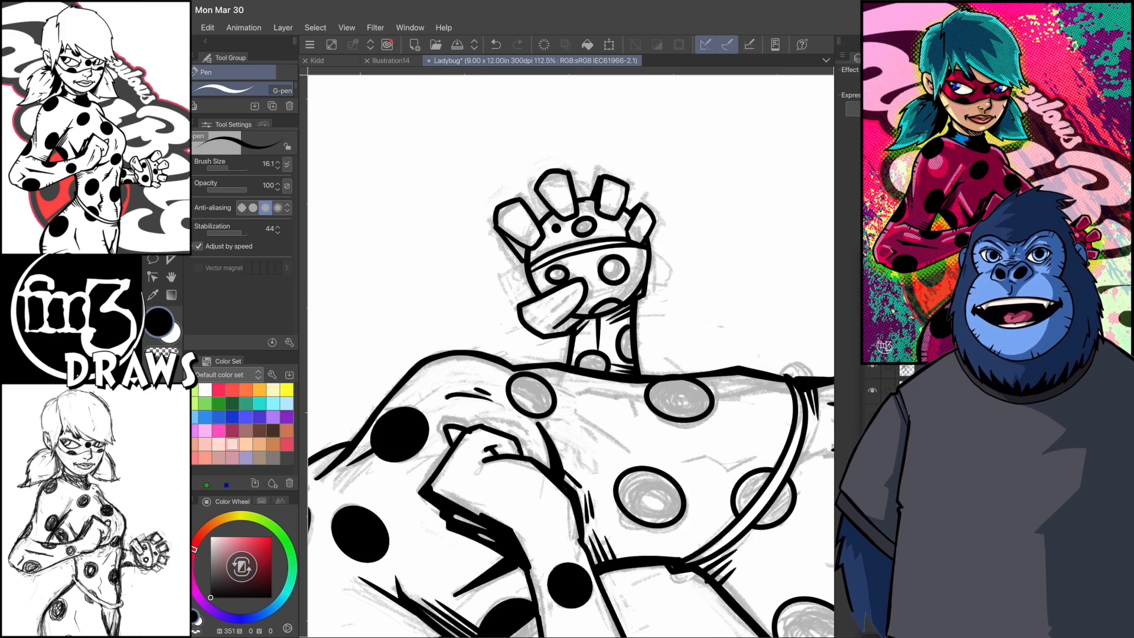
scroll(571, 356, "down", 3)
key("ctrl+s")
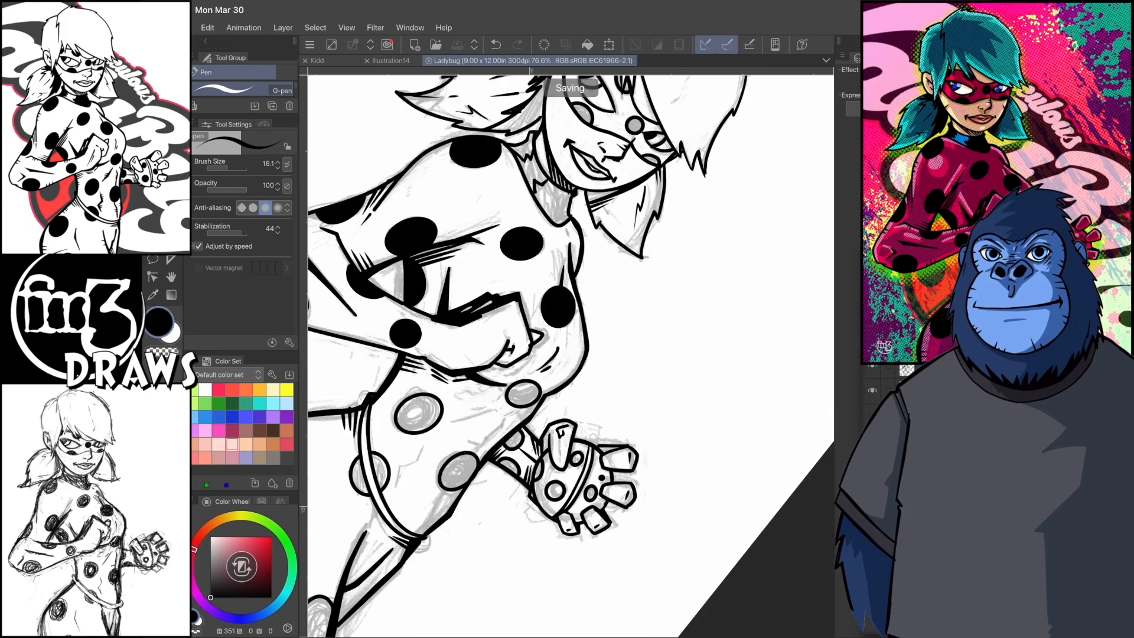
- Ink fold lines on the stomach, the near thigh and the torso side beneath the fist
scroll(571, 356, "down", 1)
left_click_drag(564, 302, 553, 351)
scroll(571, 356, "down", 3)
scroll(571, 357, "up", 2)
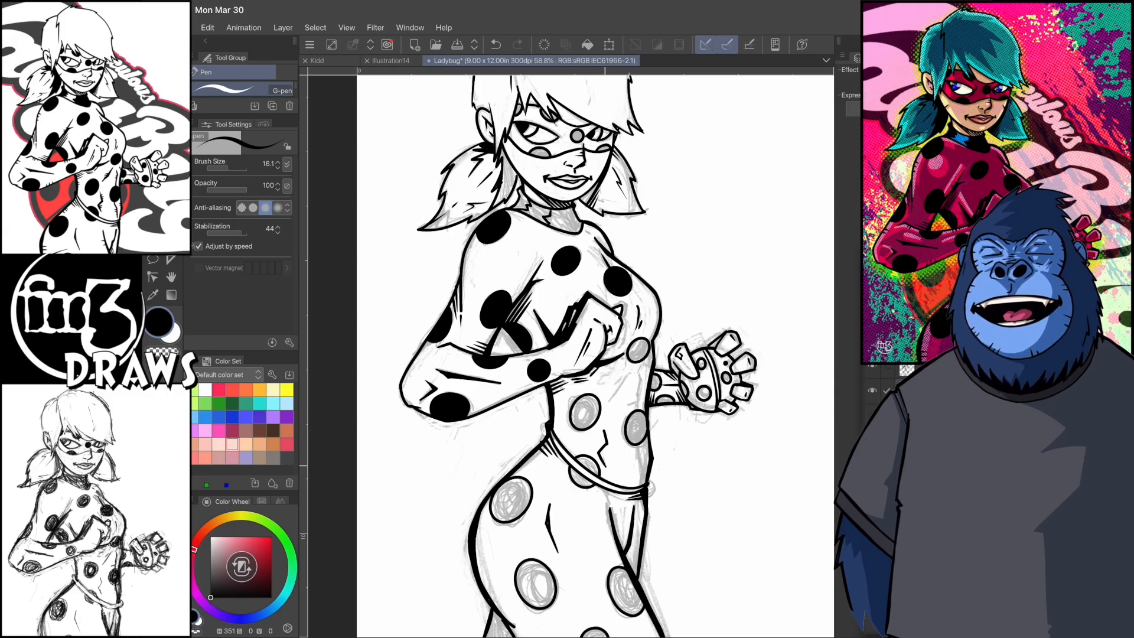
left_click_drag(603, 422, 605, 467)
left_click_drag(624, 377, 621, 416)
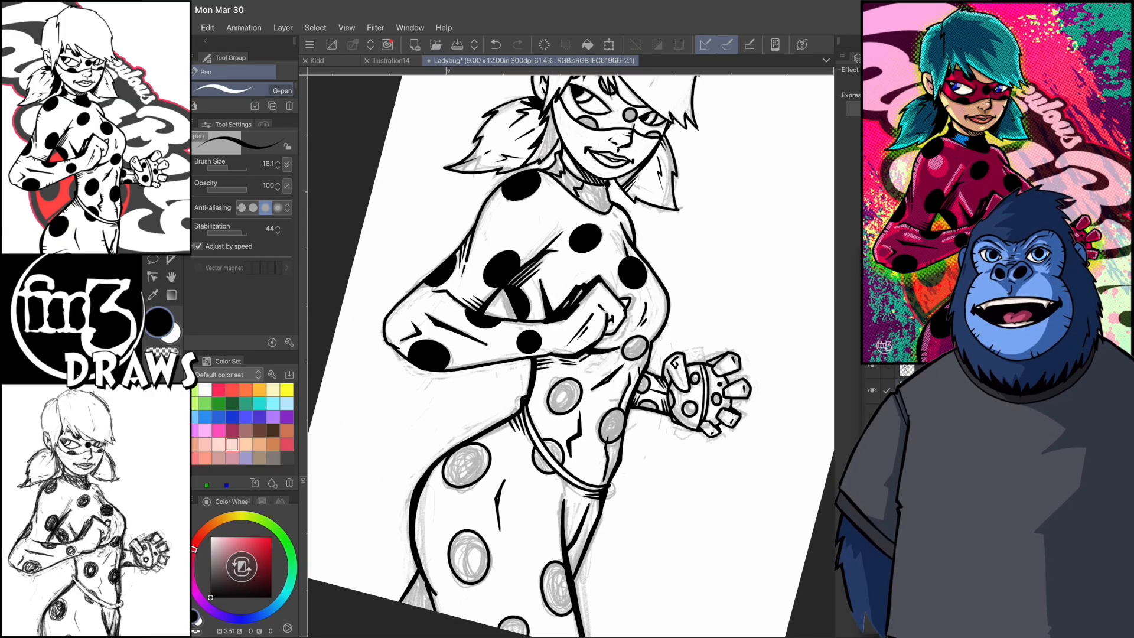
- Fill the torso and leg spots, the gap behind the near thigh and the neck shadow with black
scroll(571, 357, "down", 3)
scroll(571, 356, "up", 5)
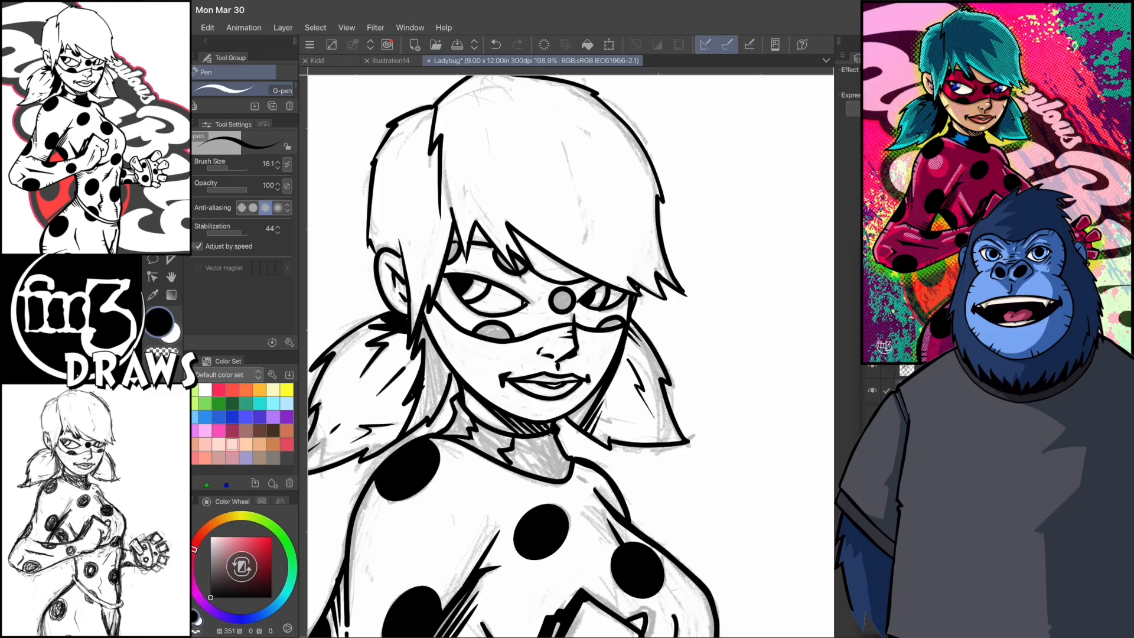
scroll(571, 357, "down", 3)
scroll(570, 356, "down", 4)
key("g")
left_click(647, 404)
left_click(646, 452)
left_click(570, 495)
left_click(584, 547)
left_click(639, 551)
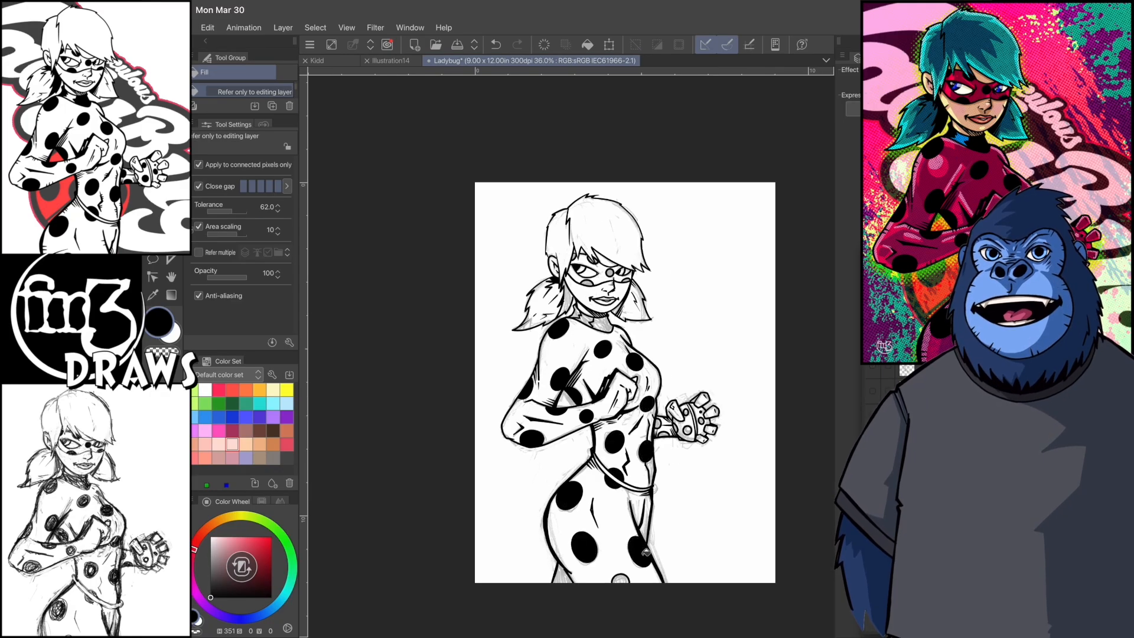
left_click(620, 579)
left_click(561, 575)
left_click(575, 315)
- Fill the spots on the far palm and wrist with black
scroll(705, 412, "up", 5)
left_click(664, 455)
left_click(661, 415)
left_click(696, 434)
left_click(596, 440)
left_click(610, 464)
key("p")
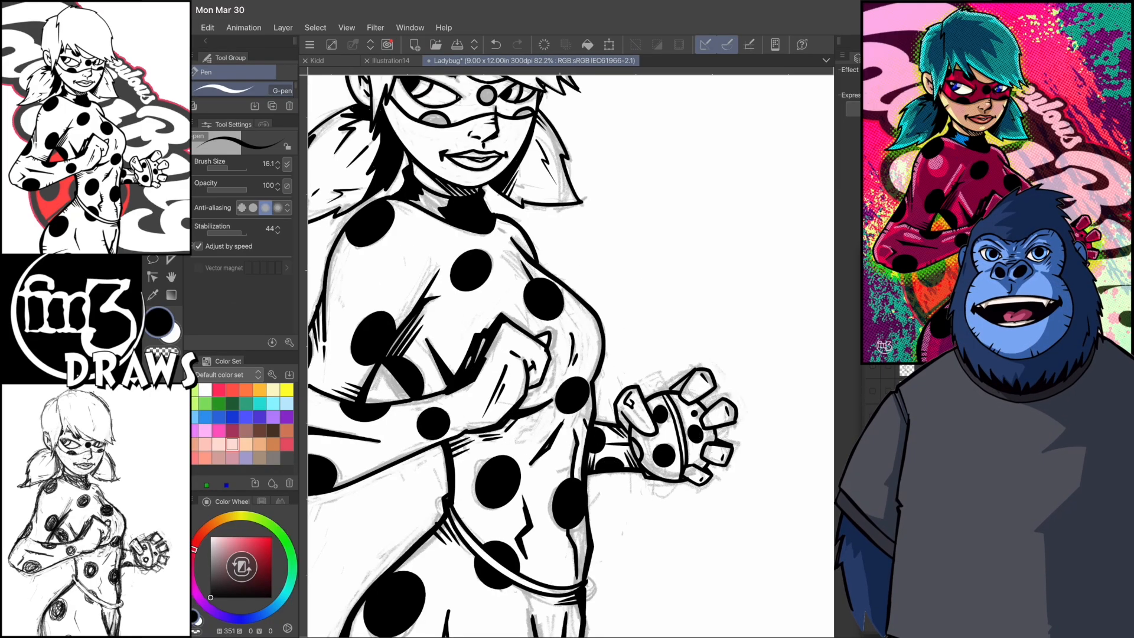
- Add short hatch ticks along the contours of the near upper arm, forearm and elbow
key("ctrl+0")
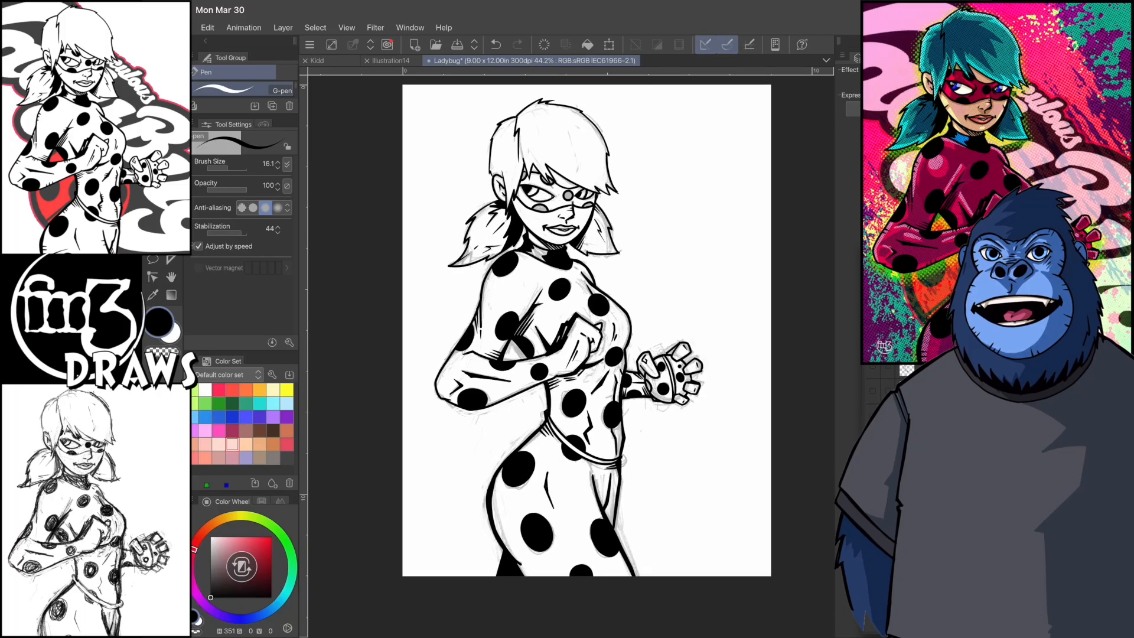
scroll(570, 355, "up", 3)
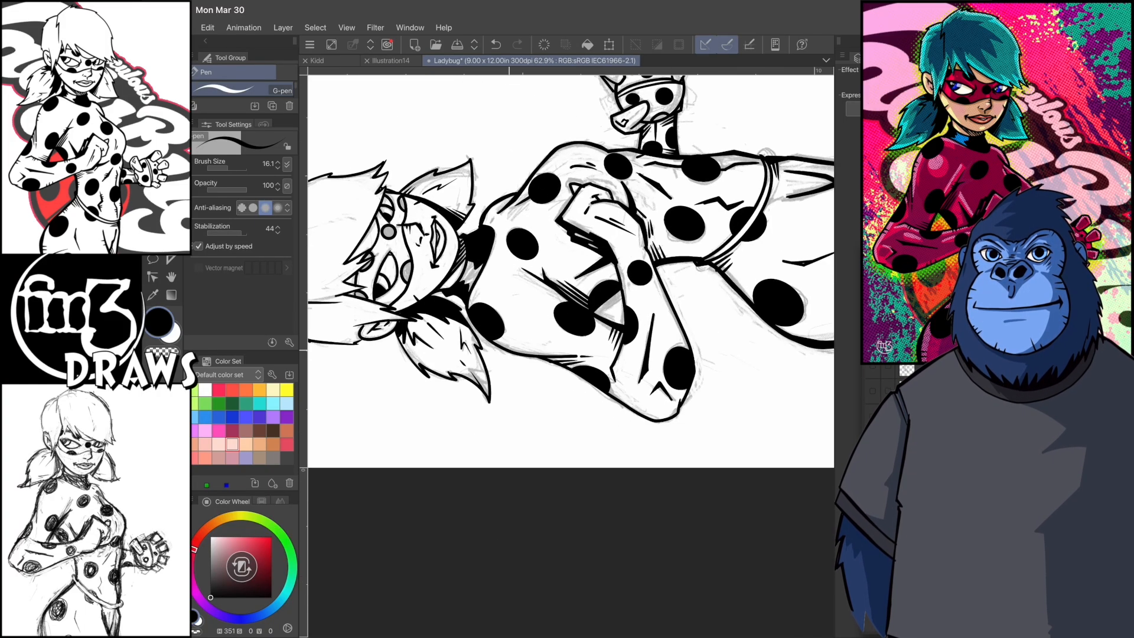
left_click_drag(605, 337, 613, 370)
scroll(571, 354, "up", 2)
left_click_drag(609, 382, 606, 374)
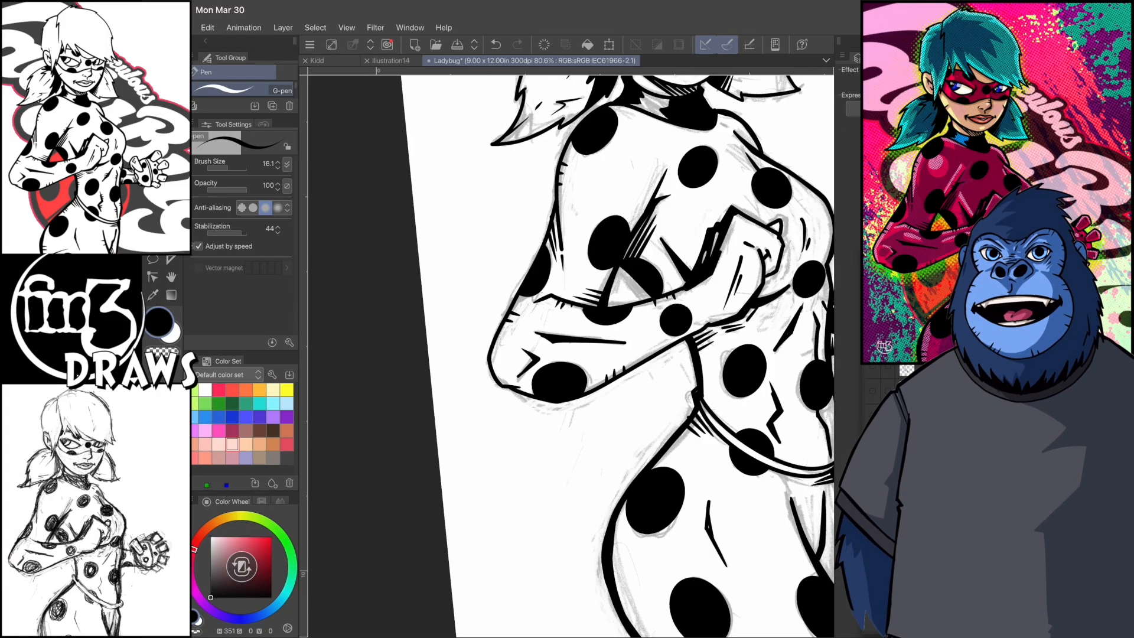
scroll(571, 354, "up", 1)
left_click_drag(607, 263, 603, 255)
scroll(571, 354, "down", 2)
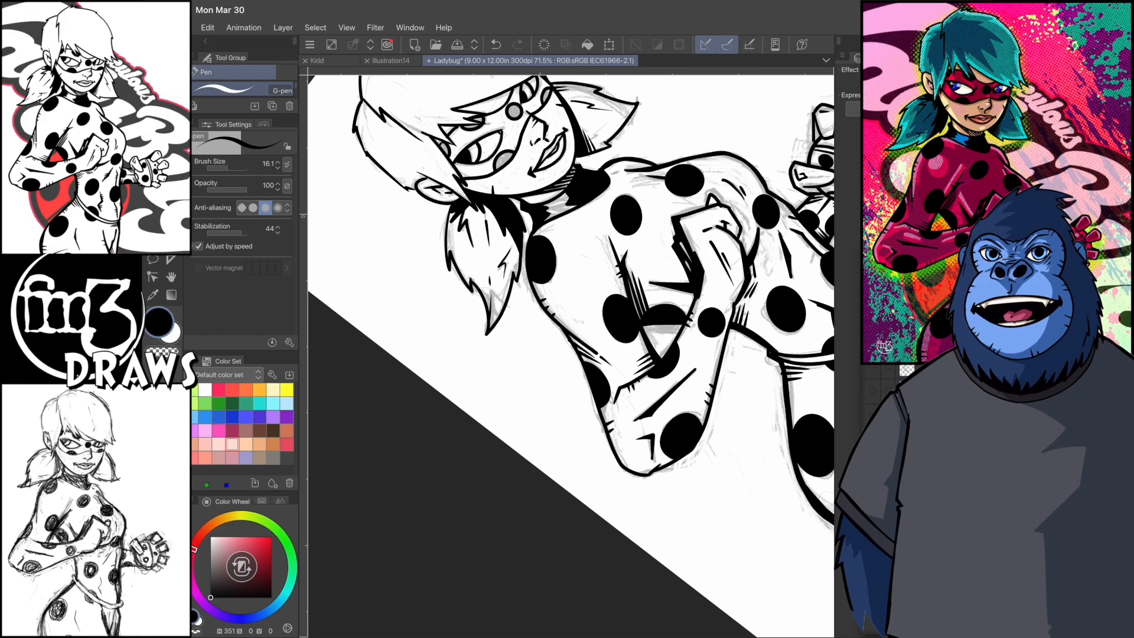
scroll(570, 354, "up", 3)
left_click_drag(625, 435, 631, 426)
left_click_drag(632, 439, 637, 432)
scroll(570, 355, "down", 4)
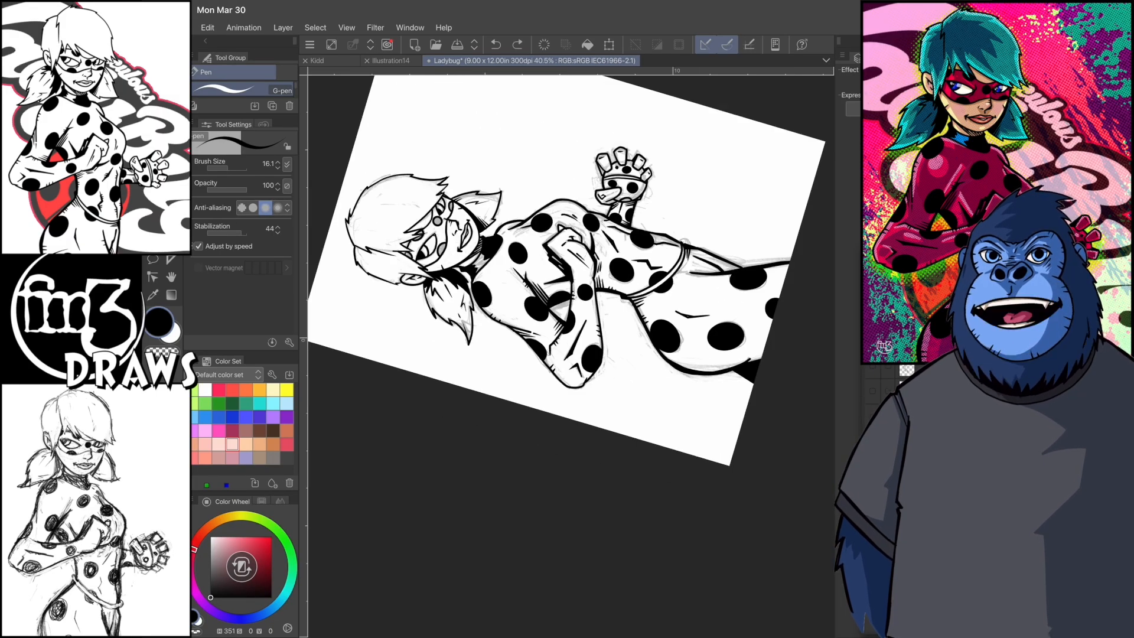
- Add short hatch ticks along the outer contour of the near hip and thigh
scroll(571, 354, "up", 1)
left_click_drag(517, 402, 528, 403)
left_click_drag(518, 409, 528, 409)
left_click_drag(520, 416, 528, 417)
scroll(571, 355, "down", 1)
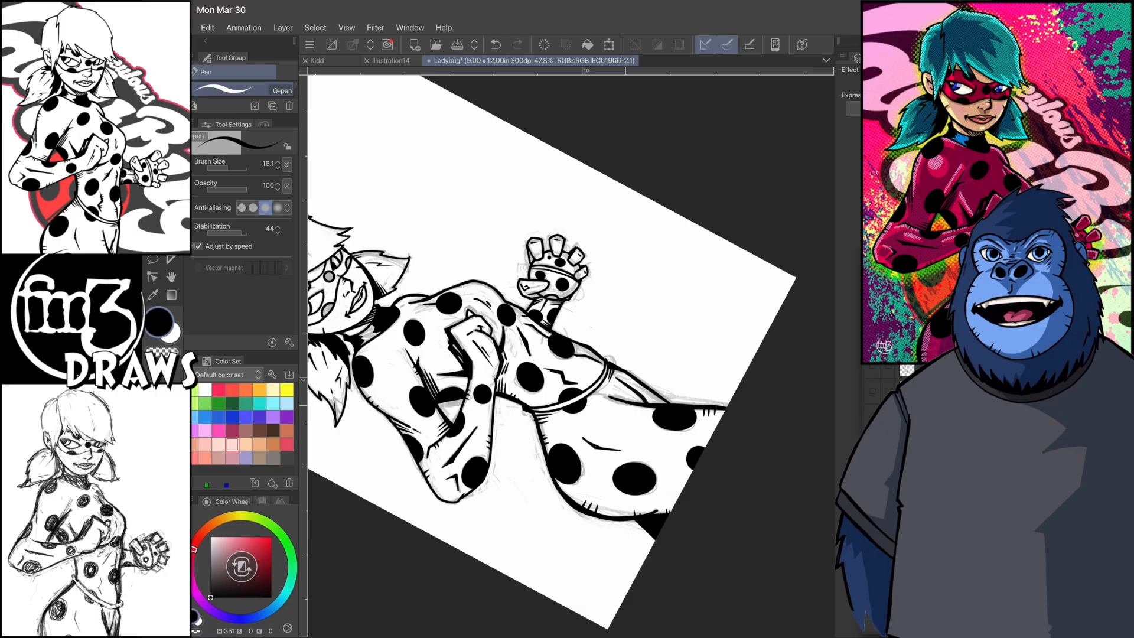
- Add hatch ticks and small crease lines on the torso folds, waist, far thigh and far hand
scroll(570, 355, "up", 2)
left_click_drag(583, 362, 587, 396)
scroll(571, 354, "up", 1)
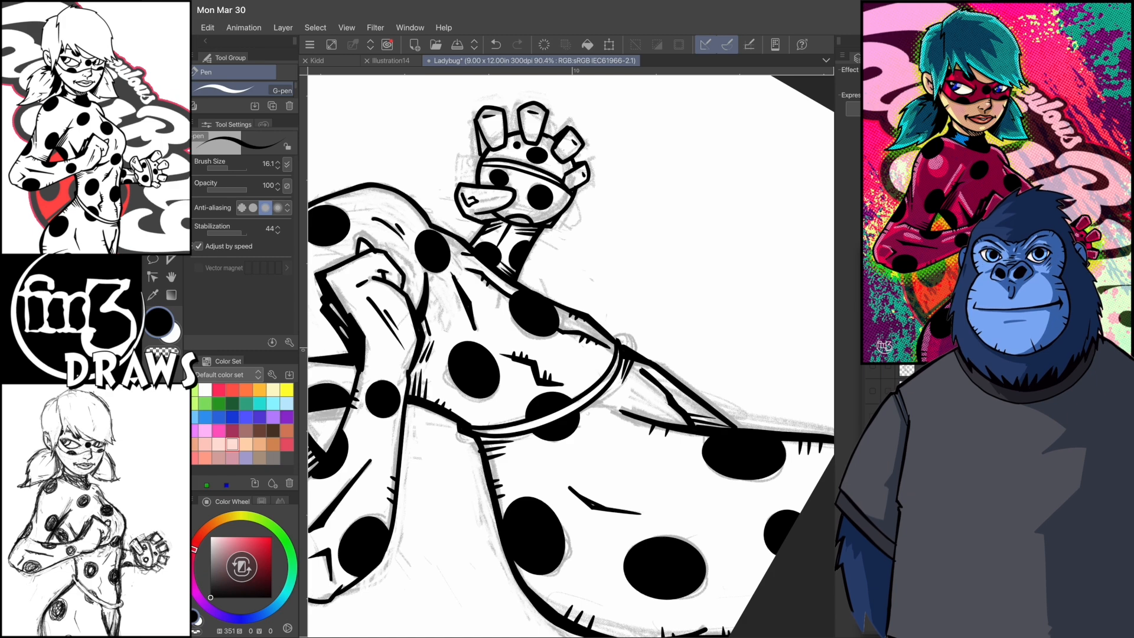
scroll(570, 354, "up", 1)
left_click_drag(497, 346, 494, 357)
scroll(571, 354, "down", 4)
scroll(607, 187, "up", 3)
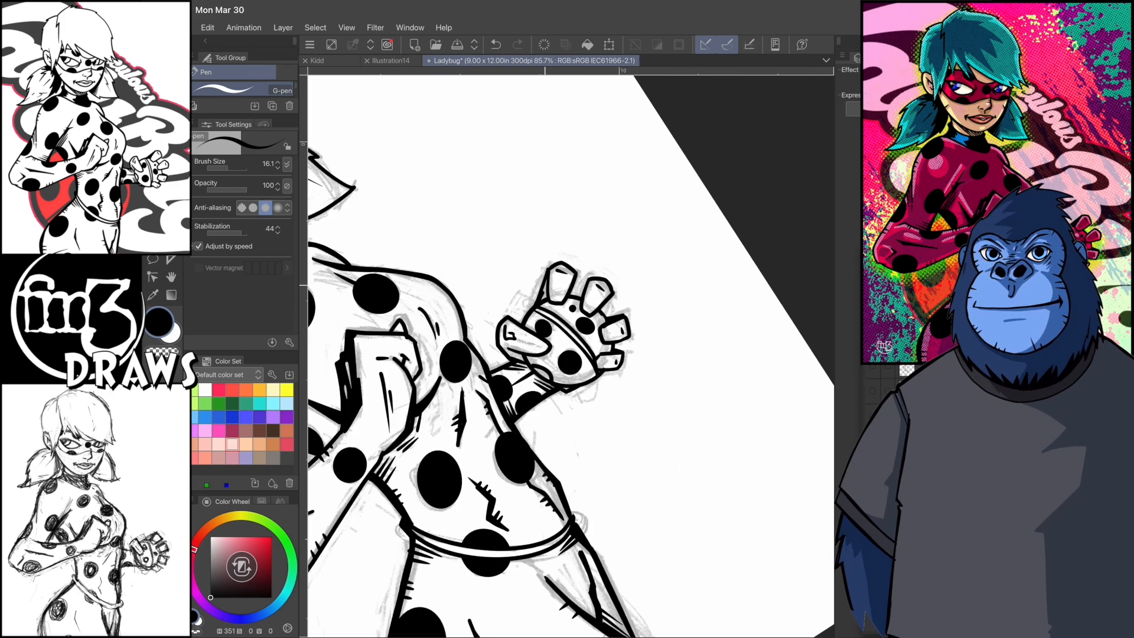
scroll(571, 354, "down", 5)
scroll(571, 354, "up", 3)
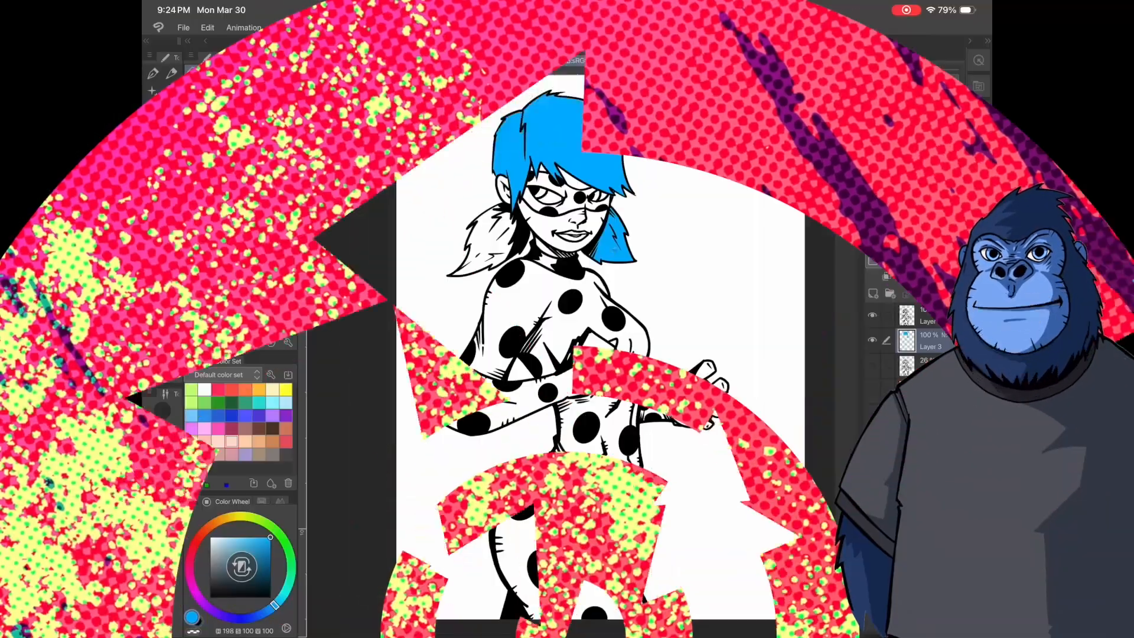
- Set the drawing colour to pure red and fill the suit's arm, torso and legs
scroll(528, 204, "up", 5)
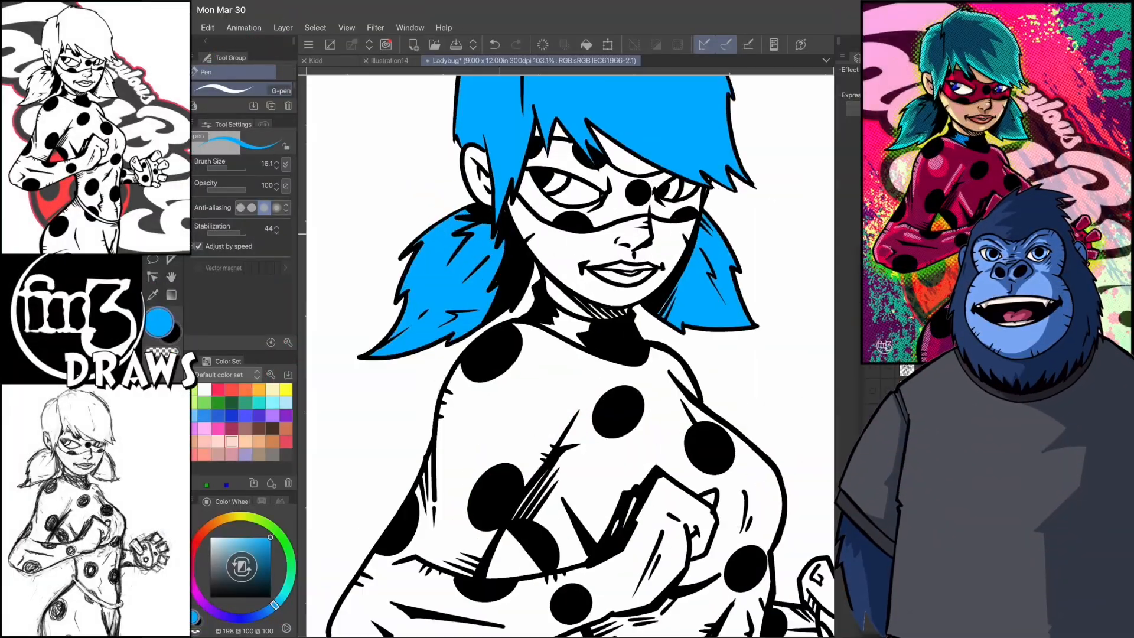
scroll(567, 355, "down", 4)
double_click(159, 322)
left_click(790, 146)
key("Return")
key("g")
scroll(568, 354, "down", 1)
left_click(512, 274)
left_click(564, 528)
left_click(648, 398)
- Fill the palm, thumb and fingers of the far hand with the suit's red
scroll(709, 405, "up", 4)
left_click(588, 363)
left_click(630, 371)
left_click(617, 341)
left_click(690, 305)
left_click(716, 340)
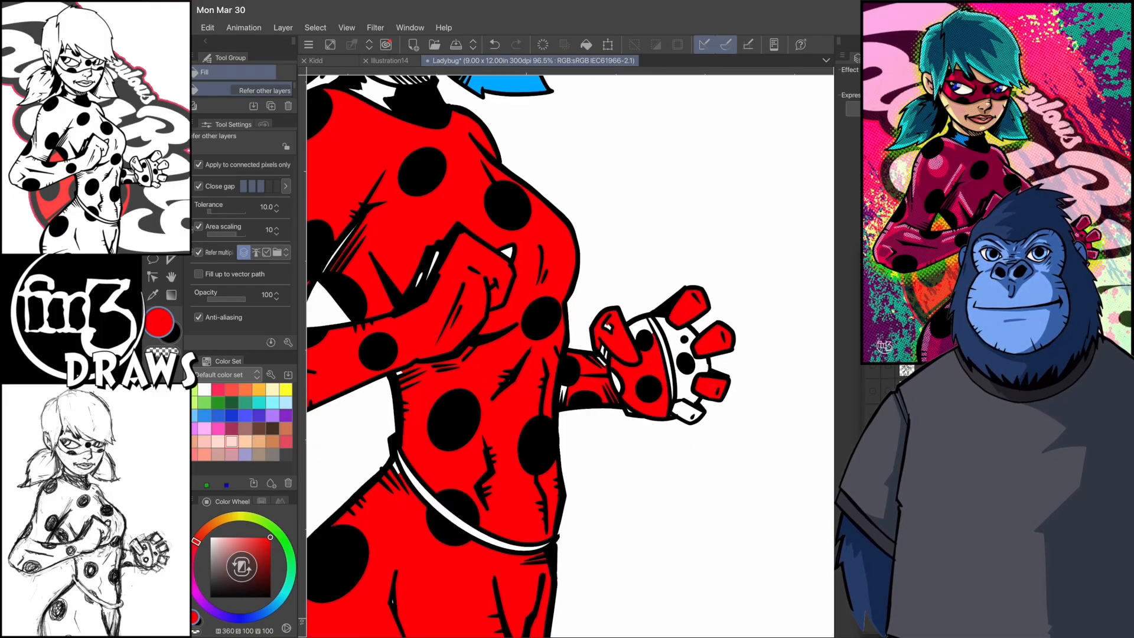
- Paint the belt, the far hand's band and the small white gaps around the fist red with the G-pen
key("p")
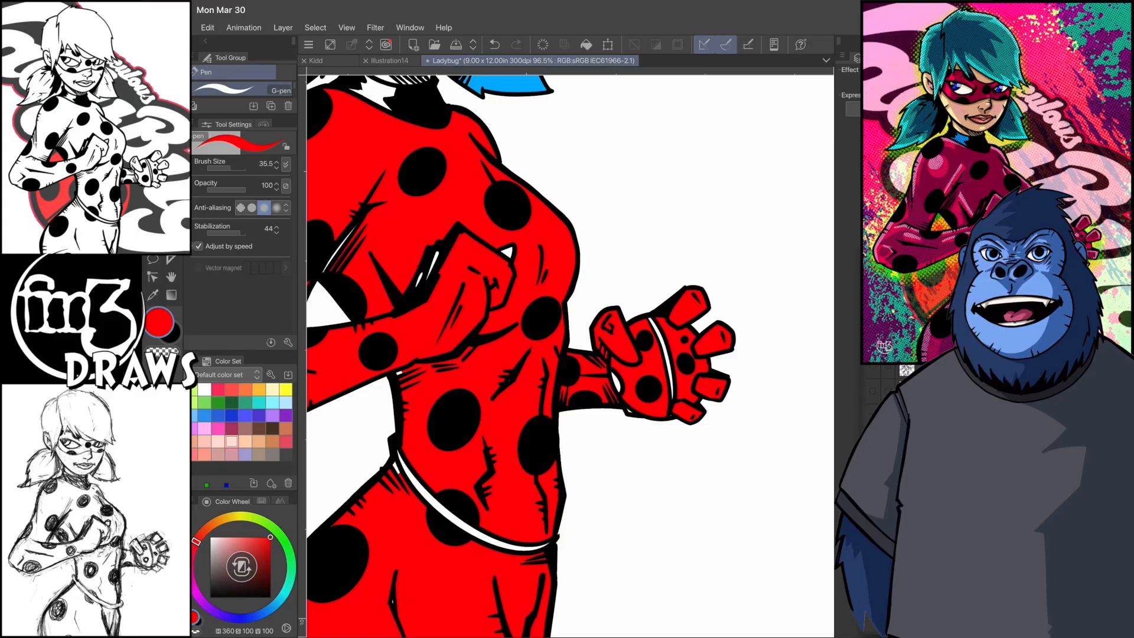
left_click_drag(403, 463, 546, 547)
left_click(509, 252)
mouse_move(437, 253)
left_mouse_down()
mouse_move(427, 278)
mouse_move(442, 331)
left_mouse_up()
scroll(571, 354, "down", 2)
scroll(571, 355, "down", 1)
left_click_drag(677, 329, 692, 374)
left_click_drag(616, 538, 625, 559)
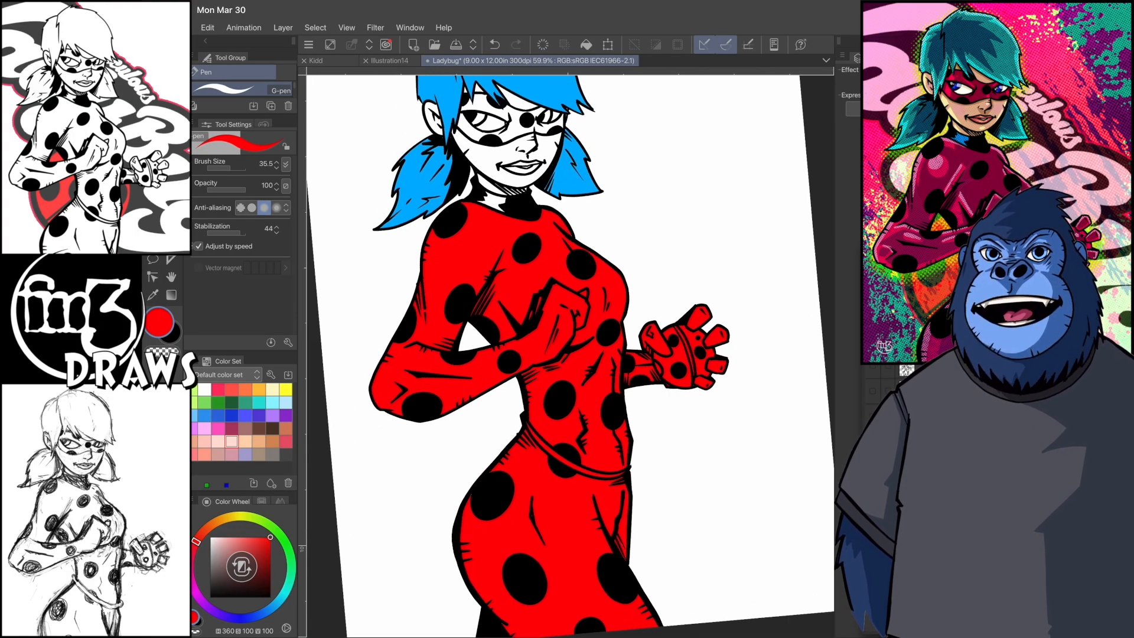
- Set the secondary colour to blue (H 221, S 100, V 100) and paint the open part of the collar
scroll(570, 355, "down", 2)
left_click(172, 333)
scroll(614, 361, "up", 4)
scroll(614, 378, "down", 4)
double_click(170, 333)
left_click(790, 193)
left_click(770, 147)
left_click(790, 202)
key("Return")
scroll(570, 355, "up", 3)
mouse_move(456, 289)
left_mouse_down()
mouse_move(484, 319)
mouse_move(495, 302)
left_mouse_up()
- Set the secondary colour to a peach skin tone (H 21, S 30, V 99) and fill the face, neck, forehead and ear
double_click(170, 332)
left_click(789, 279)
left_click(673, 146)
left_click(789, 286)
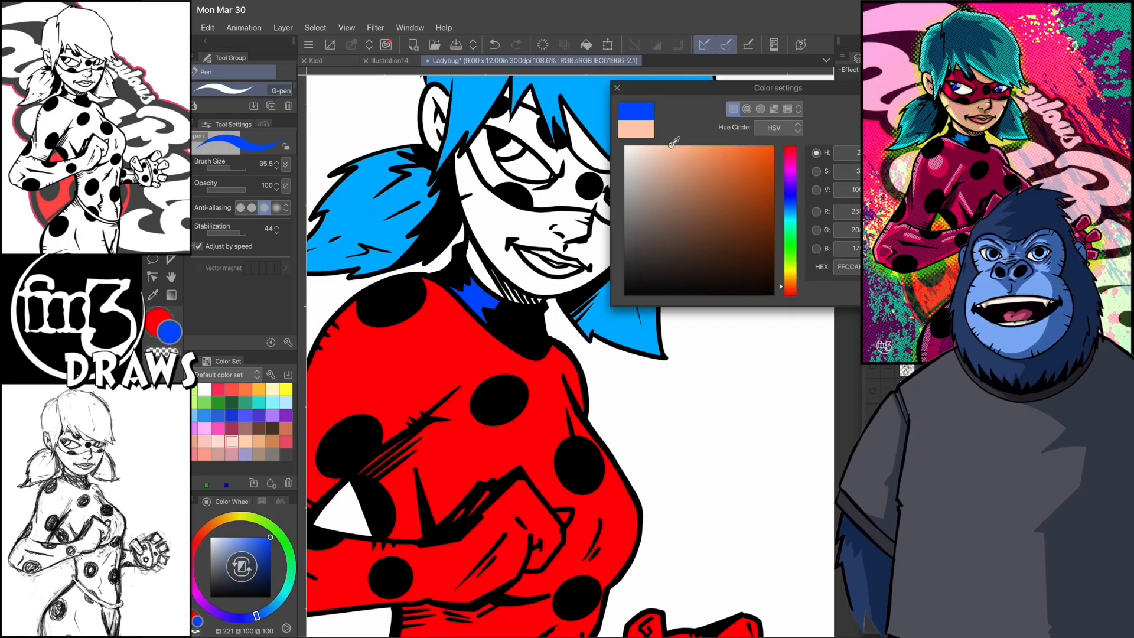
left_click(669, 147)
key("Return")
key("g")
left_click(502, 237)
left_click(480, 266)
left_click(583, 144)
left_click(434, 109)
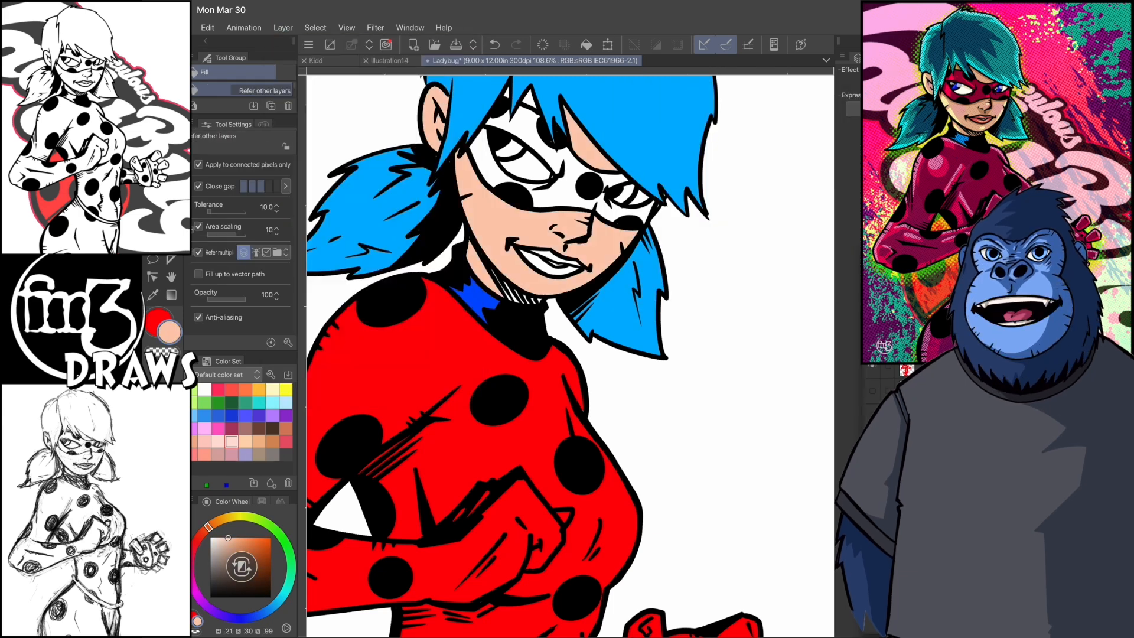
- Change the main colour to a muted pink and paint the lips with the G-pen
key("p")
scroll(570, 355, "up", 3)
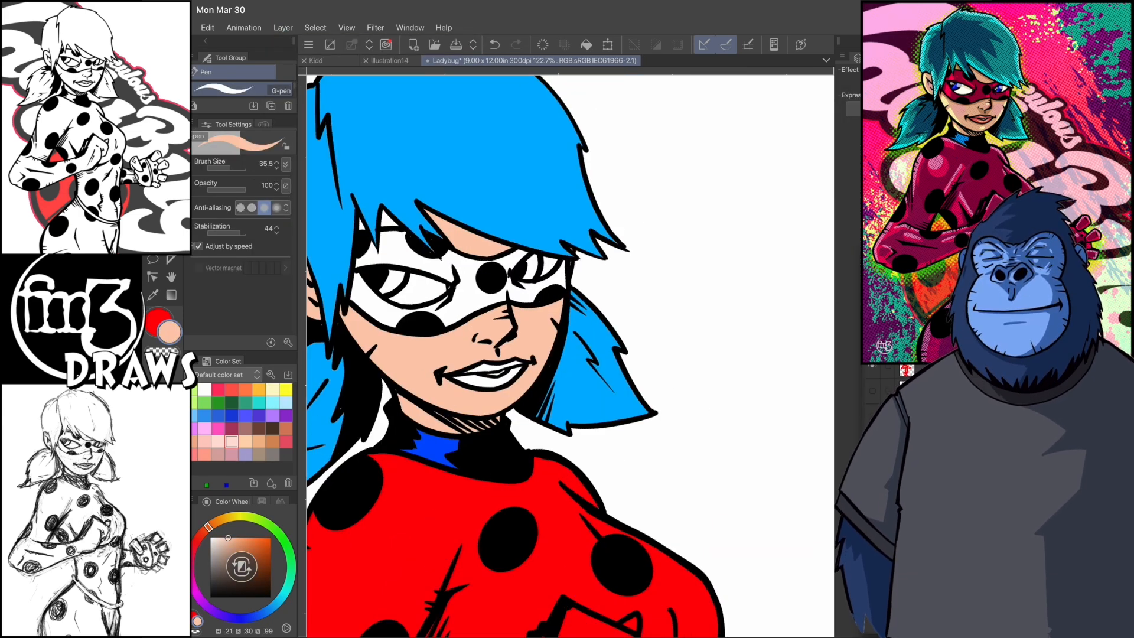
scroll(571, 355, "down", 5)
double_click(158, 322)
left_click_drag(700, 162, 678, 160)
key("Return")
scroll(571, 354, "up", 5)
left_click_drag(523, 325, 520, 358)
- Sample the suit's red and fill the areas of the eye mask with it
key("i")
left_click(650, 322)
key("g")
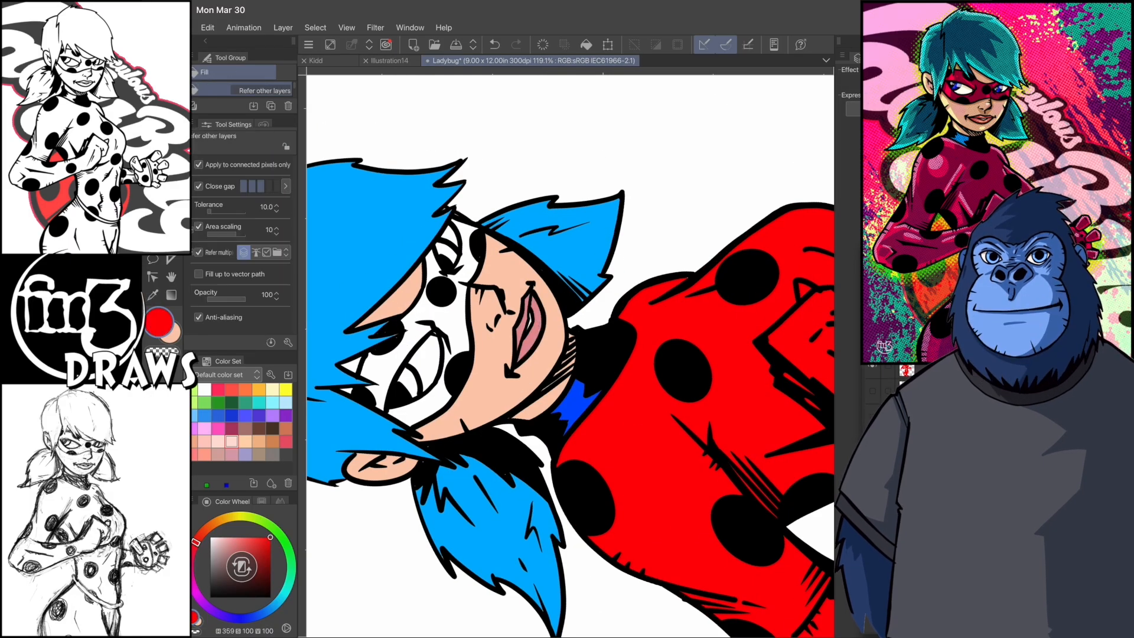
left_click(455, 325)
left_click(434, 405)
left_click(432, 266)
key("p")
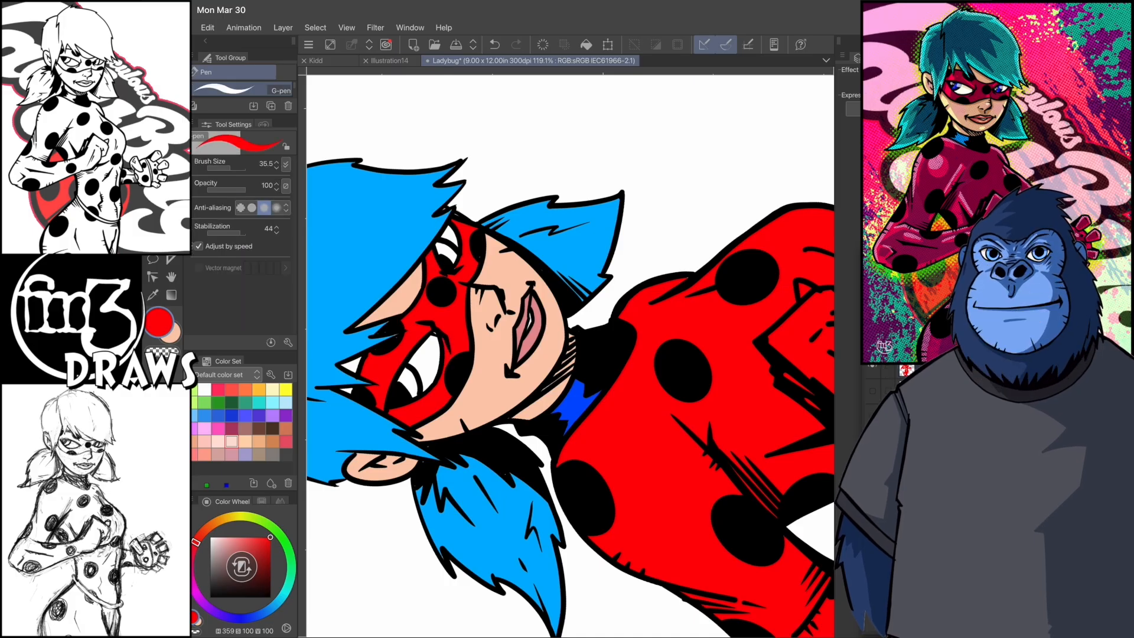
- Sample the light blue of the hair as the main colour
left_click(529, 339, "alt")
left_click(433, 336)
key("c")
left_click(433, 338)
scroll(570, 355, "down", 4)
left_click(485, 222, "alt")
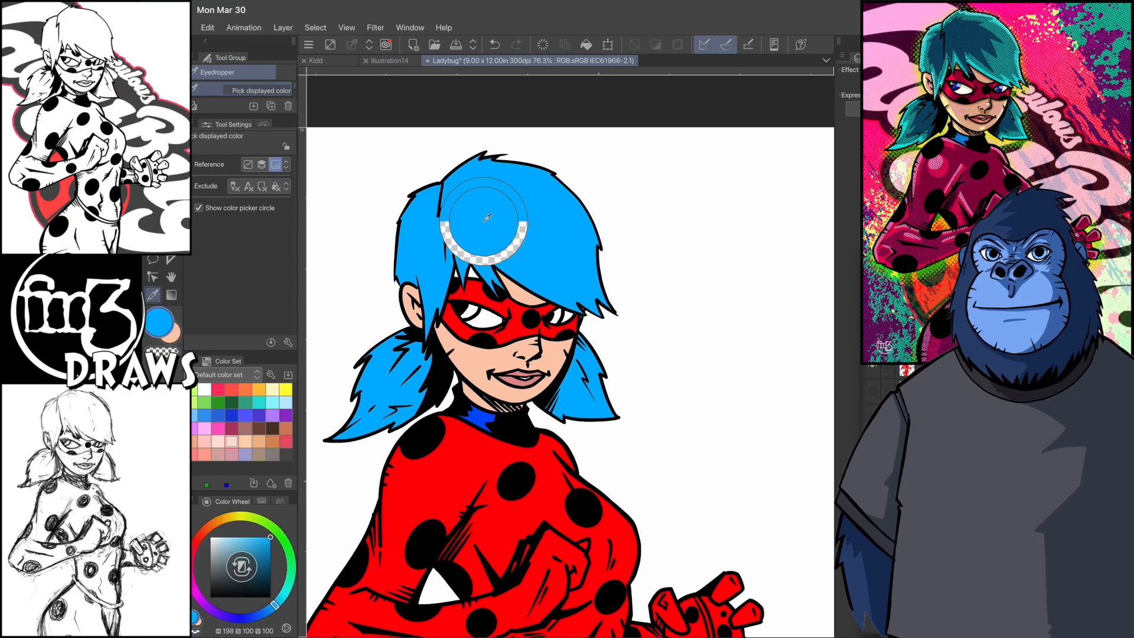
- Set the main colour to a medium blue (H 201, S 100, V 85) and fill both irises
double_click(159, 322)
left_click(775, 166)
left_click(788, 209)
key("Return")
key("g")
left_click(472, 311)
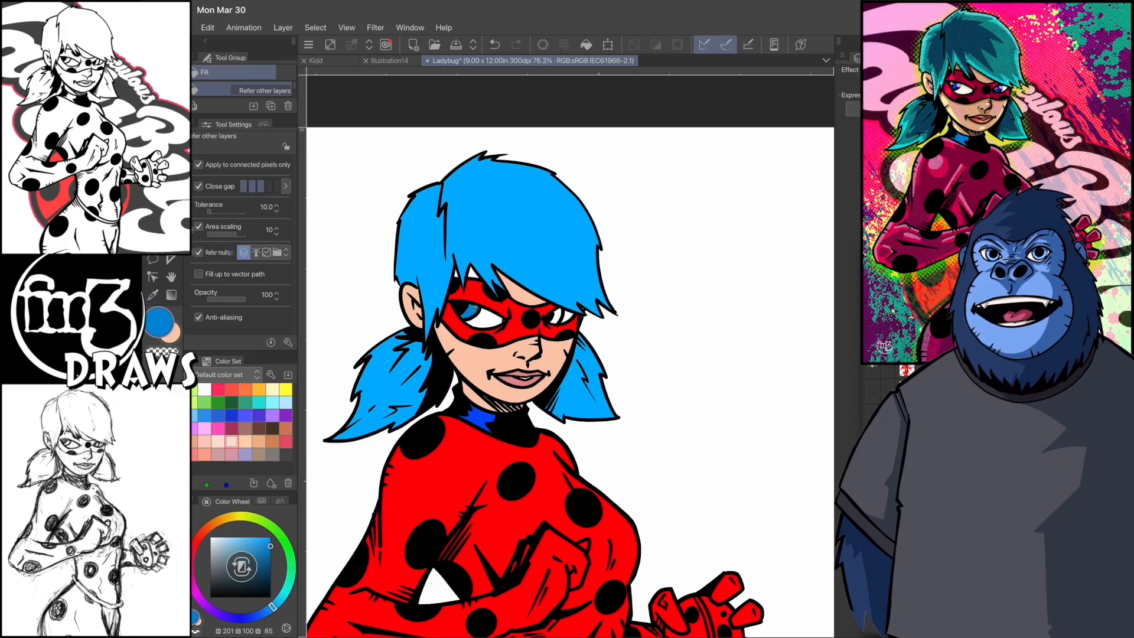
left_click(555, 316)
- Set the main colour to a darker blue (H 204, S 100, V 59) and shade both irises with the G-pen at brush size 8
double_click(159, 323)
left_click_drag(774, 172, 775, 206)
left_click(788, 208)
key("Return")
scroll(520, 331, "up", 4)
scroll(304, 266, "up", 1)
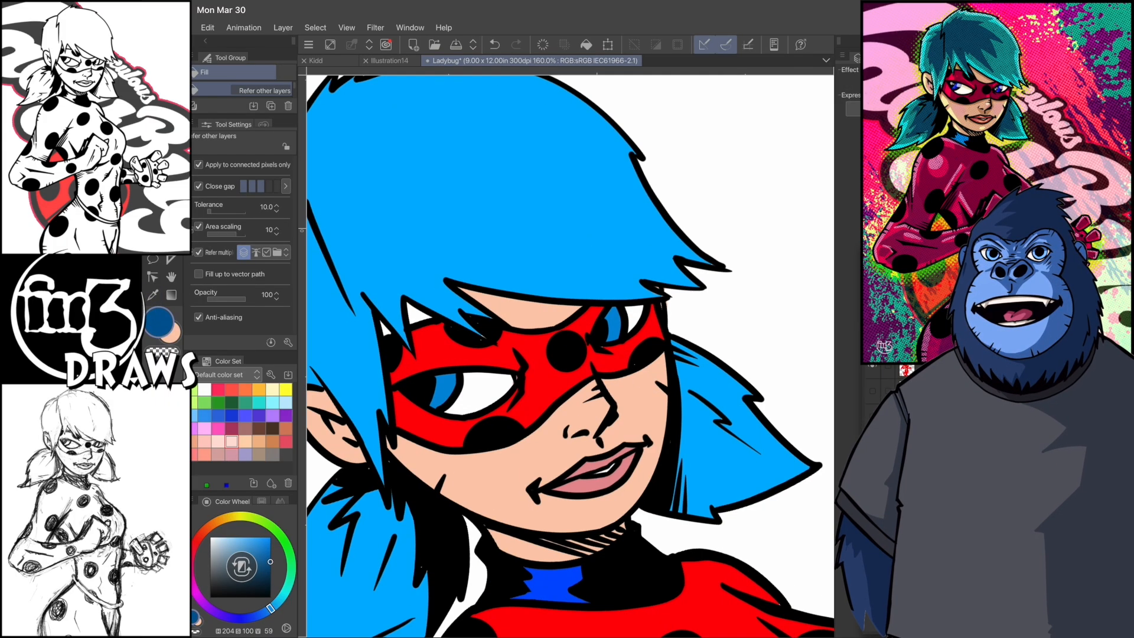
key("p")
mouse_move(456, 375)
left_mouse_down()
mouse_move(435, 407)
mouse_move(461, 415)
left_mouse_up()
scroll(570, 356, "up", 2)
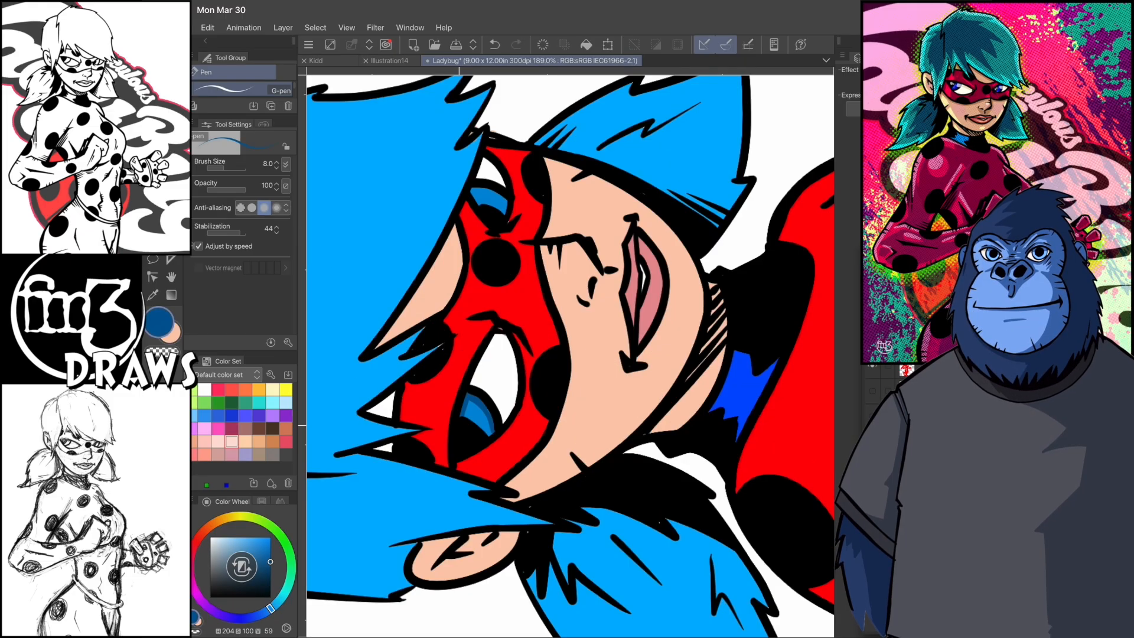
scroll(570, 357, "down", 1)
scroll(570, 356, "up", 2)
left_click_drag(572, 189, 563, 233)
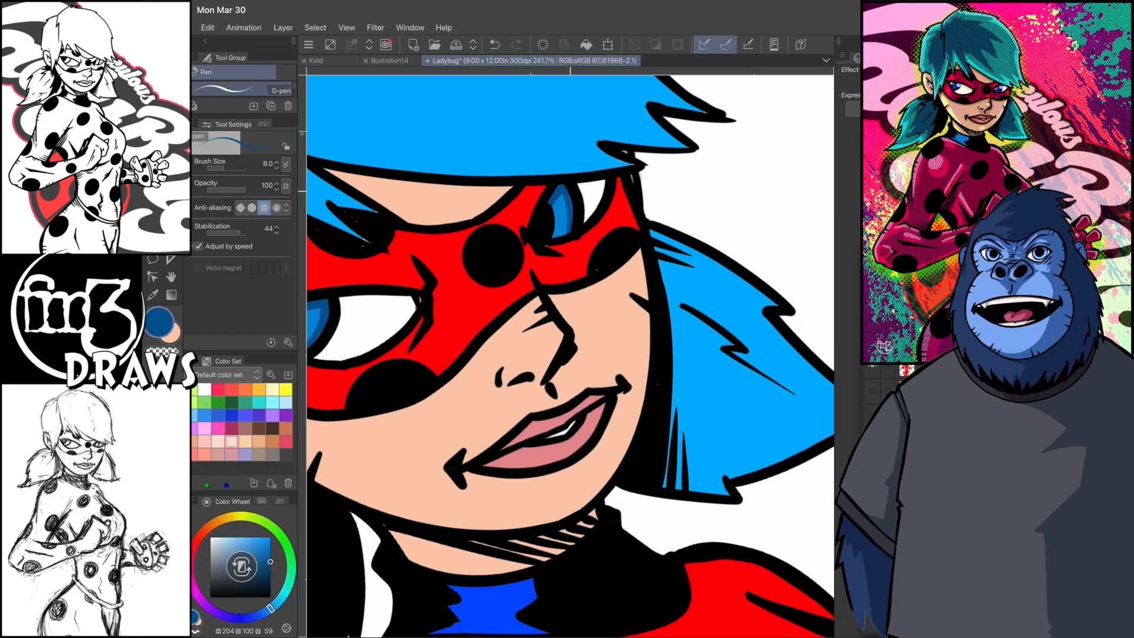
- Draw fine dark blue streaks inside the irises of both eyes
scroll(570, 356, "up", 3)
scroll(570, 356, "up", 1)
left_click_drag(510, 410, 520, 424)
left_click_drag(522, 408, 526, 417)
scroll(570, 357, "down", 1)
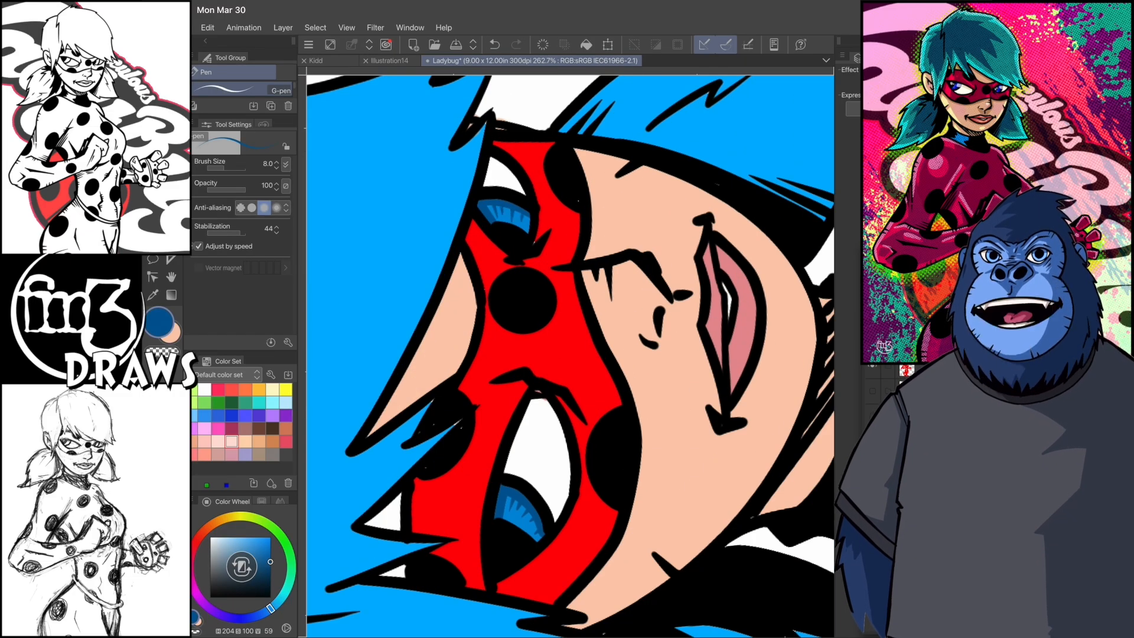
- Set the secondary colour to a dark red (H 359, S 100, V 61) and draw the first shadow outlines on the near upper arm
double_click(159, 323)
left_click(730, 144)
key("Return")
scroll(570, 356, "down", 1)
left_click_drag(531, 457, 537, 479)
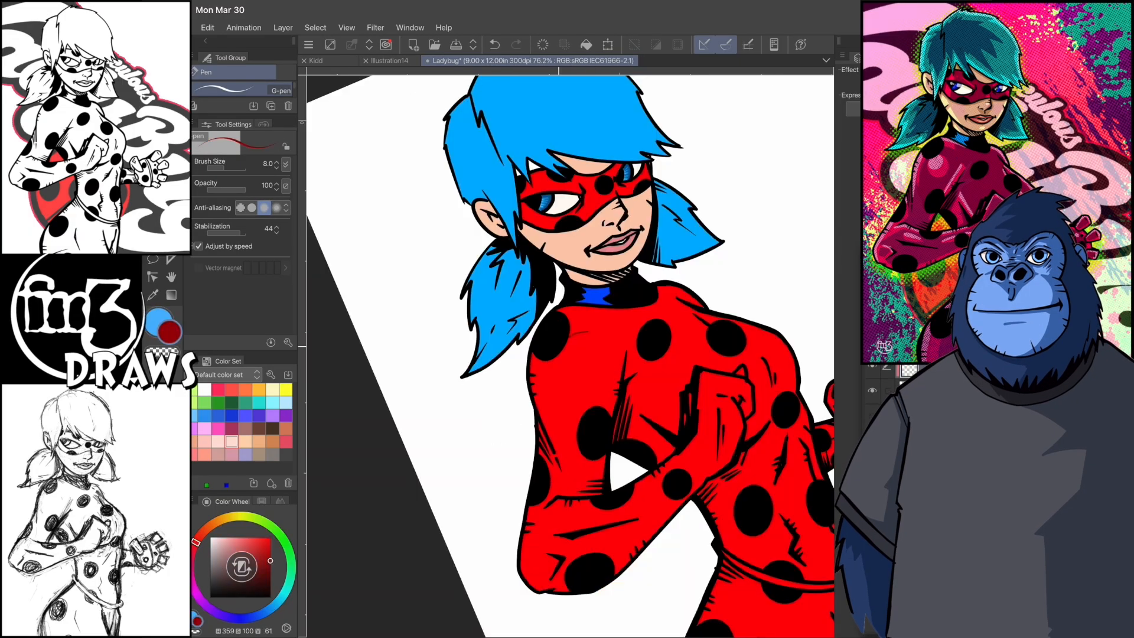
left_click_drag(547, 413, 554, 444)
scroll(570, 356, "up", 3)
left_click_drag(543, 274, 580, 272)
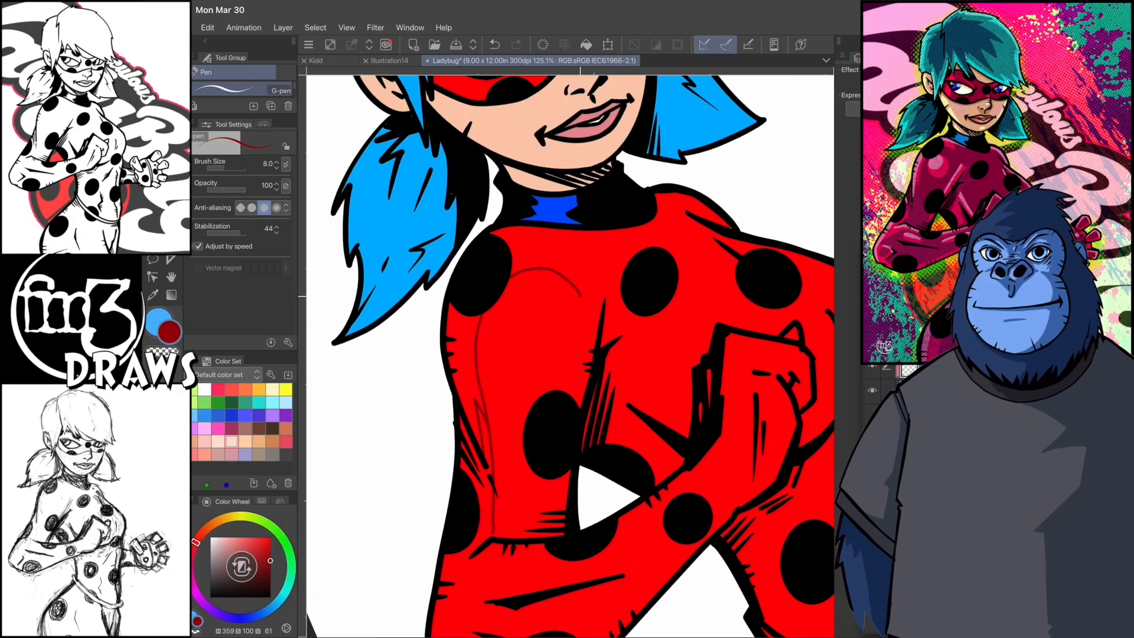
scroll(570, 357, "down", 1)
key("ctrl+z")
scroll(570, 356, "up", 3)
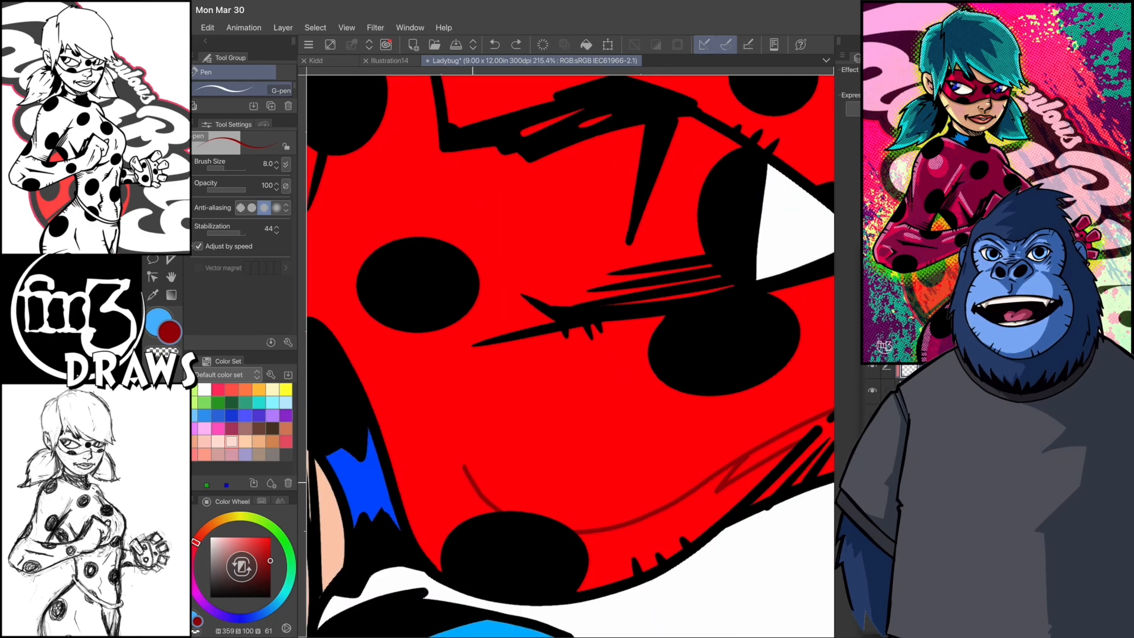
- Complete the shadow outline around the near upper arm down to the elbow and fill it with dark red
left_click_drag(539, 506, 473, 452)
left_click_drag(520, 481, 548, 393)
scroll(570, 357, "down", 3)
left_click_drag(572, 310, 561, 286)
scroll(570, 356, "up", 1)
left_click_drag(596, 349, 592, 283)
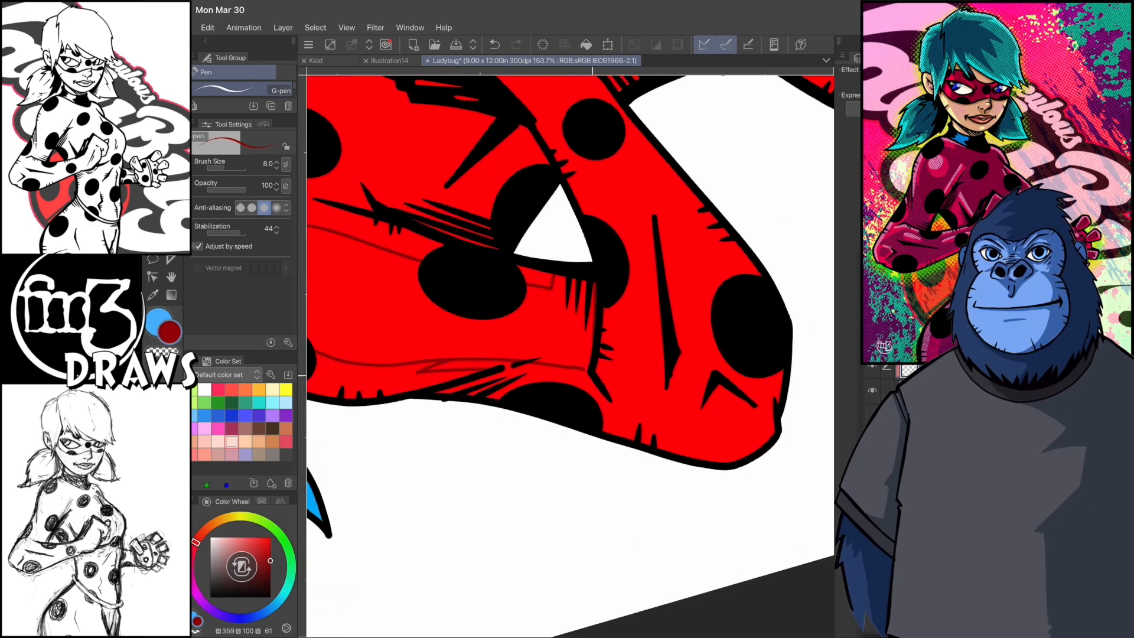
left_click_drag(604, 370, 569, 396)
scroll(570, 356, "down", 4)
scroll(570, 356, "up", 3)
key("g")
left_click(553, 277)
key("p")
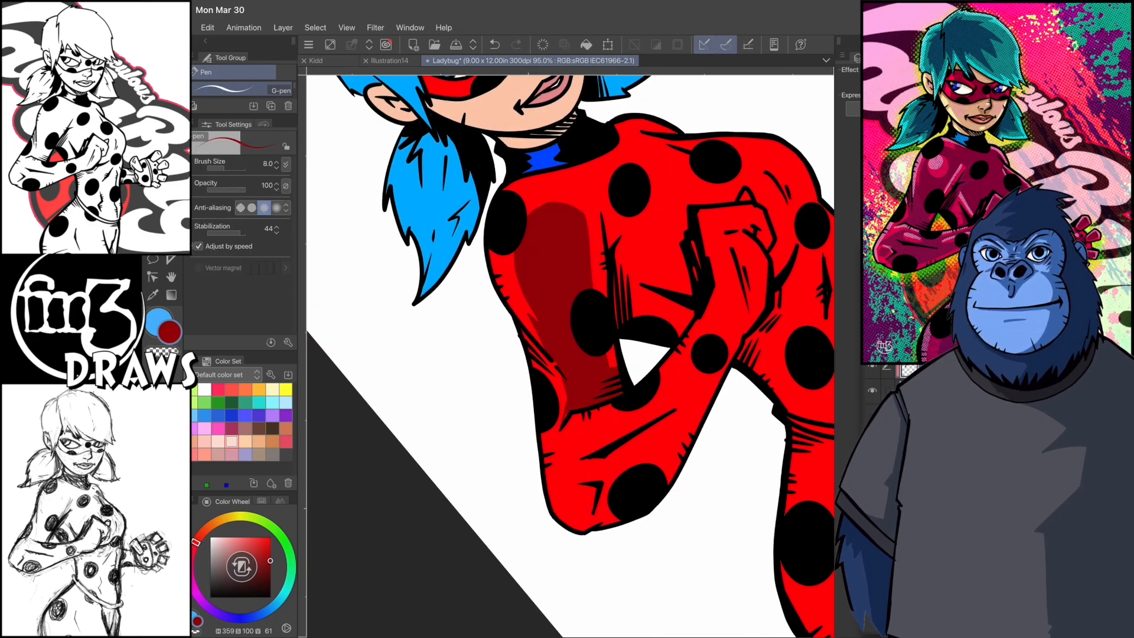
- Set the G-pen brush size to 29.8 and touch up the shadow edges on the upper arm near the elbow
left_click_drag(224, 168, 230, 169)
scroll(570, 356, "up", 1)
left_click_drag(499, 414, 486, 346)
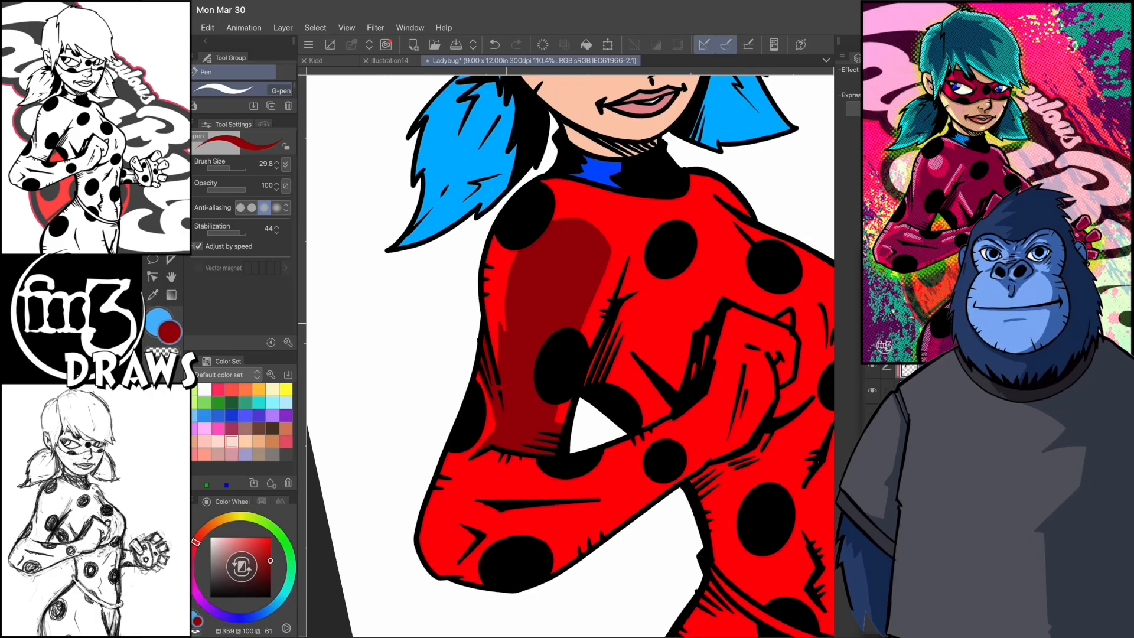
key("ctrl+z")
scroll(570, 357, "down", 1)
left_click_drag(509, 307, 614, 254)
left_click_drag(554, 219, 598, 226)
scroll(570, 356, "down", 1)
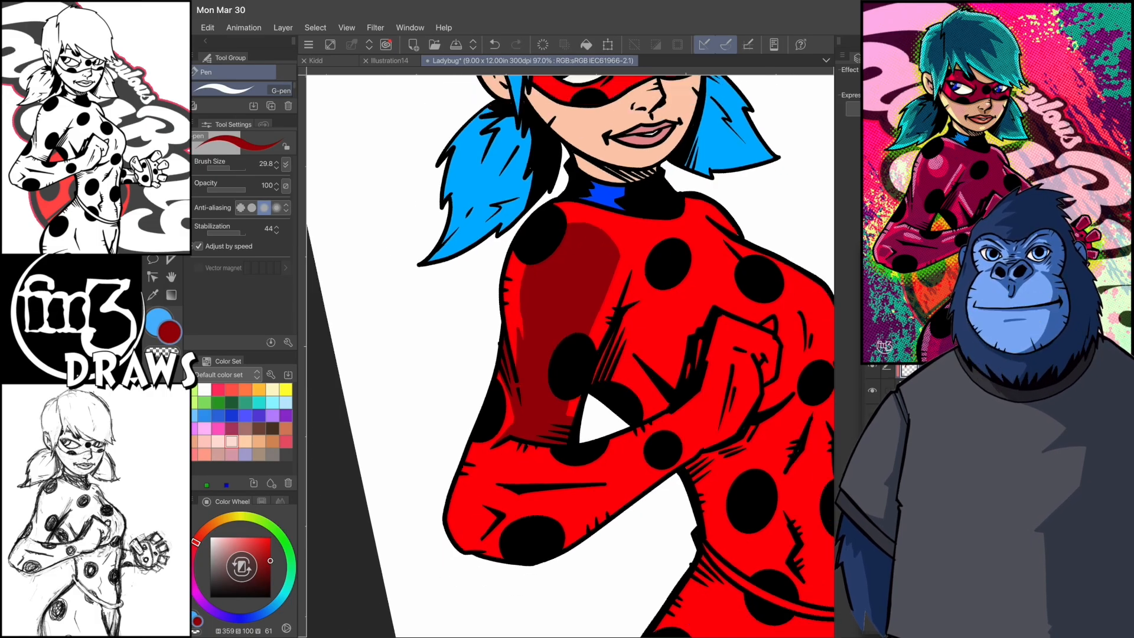
- Outline the dark red shadow shape along the bent forearm and elbow
scroll(570, 356, "up", 2)
left_click_drag(595, 369, 557, 498)
left_click_drag(557, 424, 550, 493)
left_click_drag(557, 392, 631, 260)
left_click_drag(573, 359, 647, 258)
left_click_drag(631, 339, 575, 460)
left_click_drag(659, 268, 645, 296)
scroll(570, 357, "up", 2)
mouse_move(402, 358)
left_mouse_down()
mouse_move(413, 372)
mouse_move(420, 308)
left_mouse_up()
scroll(570, 356, "down", 1)
- Close the forearm's shadow outline, fill it with dark red and extend it towards the wrist
scroll(570, 356, "up", 2)
mouse_move(444, 358)
left_mouse_down()
mouse_move(483, 384)
mouse_move(452, 414)
left_mouse_up()
scroll(570, 356, "down", 2)
left_click_drag(557, 284, 541, 333)
key("g")
left_click(589, 357)
key("p")
left_click_drag(586, 436, 614, 471)
scroll(570, 356, "down", 2)
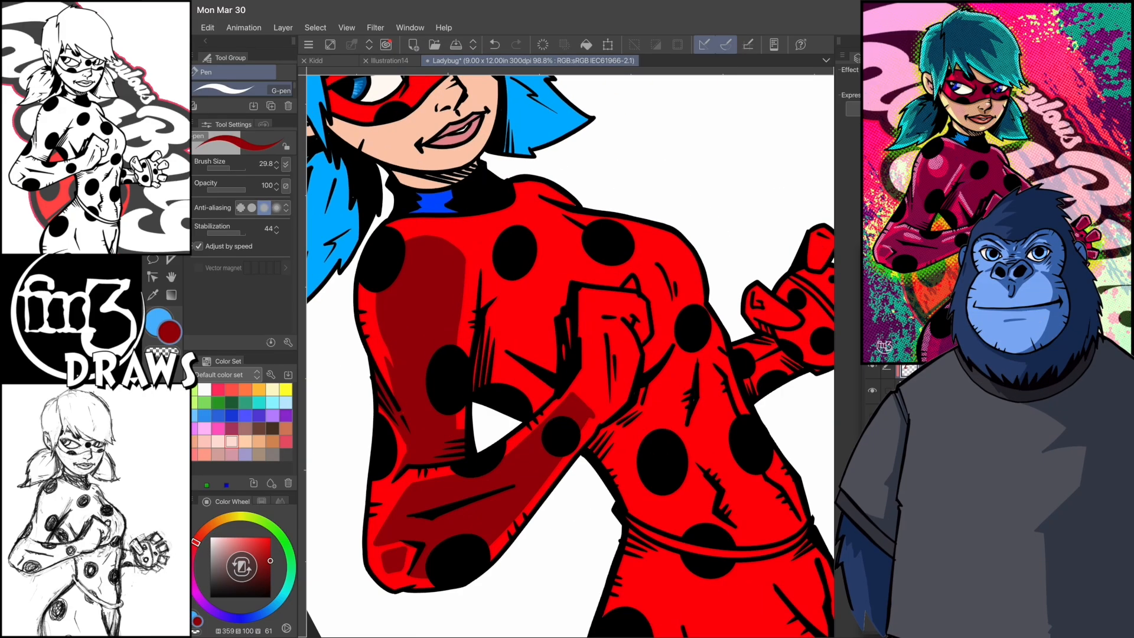
- Paint the dark red shadow over the back and fingers of the clenched fist
mouse_move(580, 393)
left_mouse_down()
mouse_move(621, 327)
mouse_move(590, 411)
left_mouse_up()
mouse_move(597, 332)
left_mouse_down()
mouse_move(609, 406)
mouse_move(627, 382)
left_mouse_up()
scroll(570, 356, "up", 2)
mouse_move(540, 379)
left_mouse_down()
mouse_move(579, 338)
mouse_move(568, 353)
left_mouse_up()
scroll(570, 356, "down", 2)
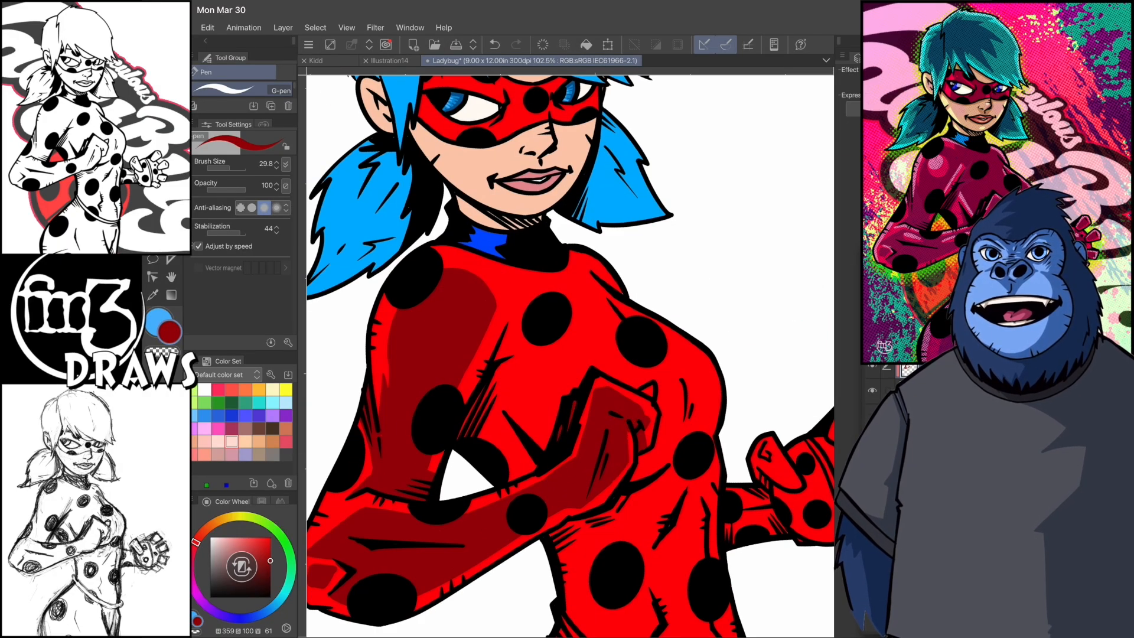
- Paint dark red shadows on the chest beside the upper arm and on the torso below the fist
mouse_move(505, 365)
left_mouse_down()
mouse_move(492, 390)
mouse_move(512, 426)
left_mouse_up()
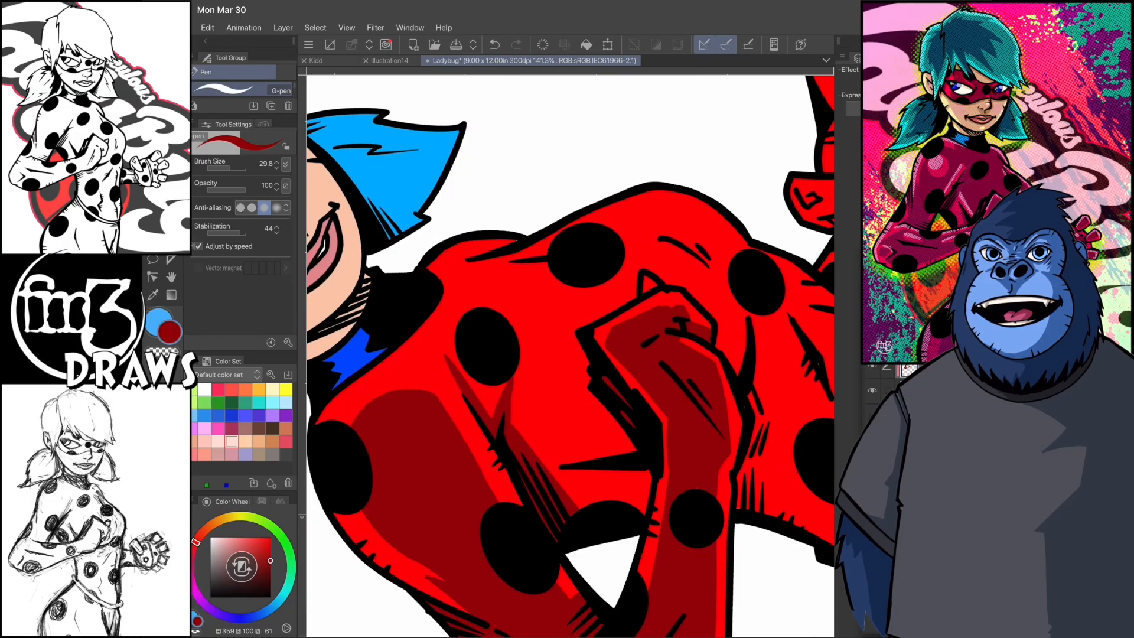
scroll(570, 356, "down", 3)
scroll(570, 356, "up", 2)
mouse_move(577, 472)
left_mouse_down()
mouse_move(584, 502)
mouse_move(552, 399)
left_mouse_up()
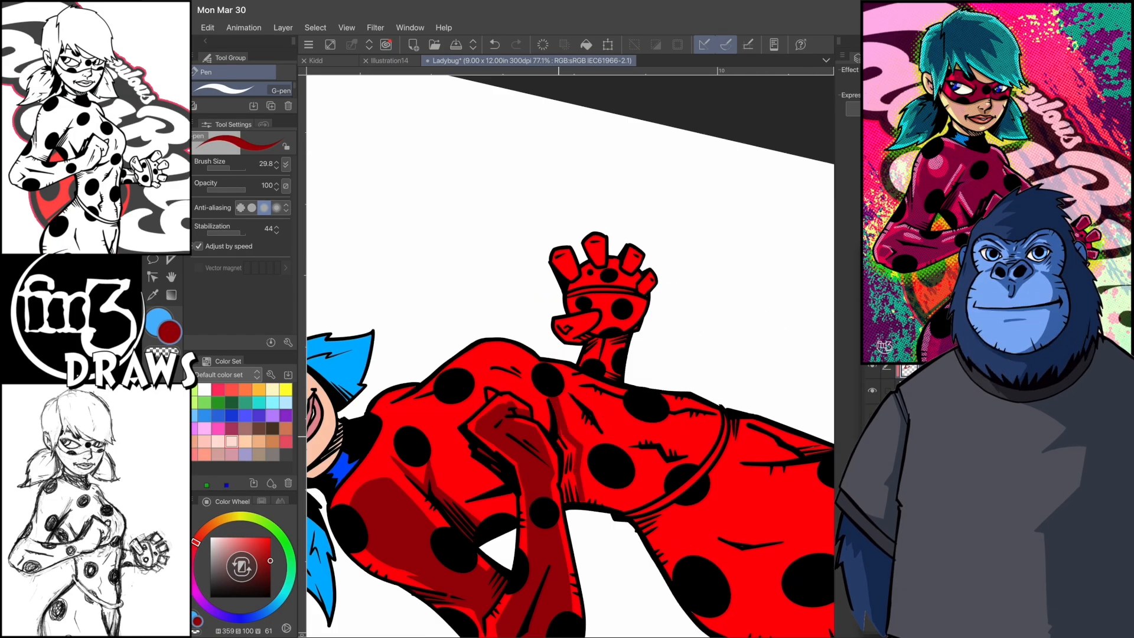
- Outline the shadow shapes on the torso between the fist and the belt and fill them with dark red
mouse_move(559, 440)
left_mouse_down()
mouse_move(565, 501)
mouse_move(565, 436)
left_mouse_up()
scroll(570, 356, "up", 2)
mouse_move(484, 364)
left_mouse_down()
mouse_move(522, 463)
mouse_move(627, 465)
mouse_move(586, 321)
mouse_move(592, 276)
left_mouse_up()
key("g")
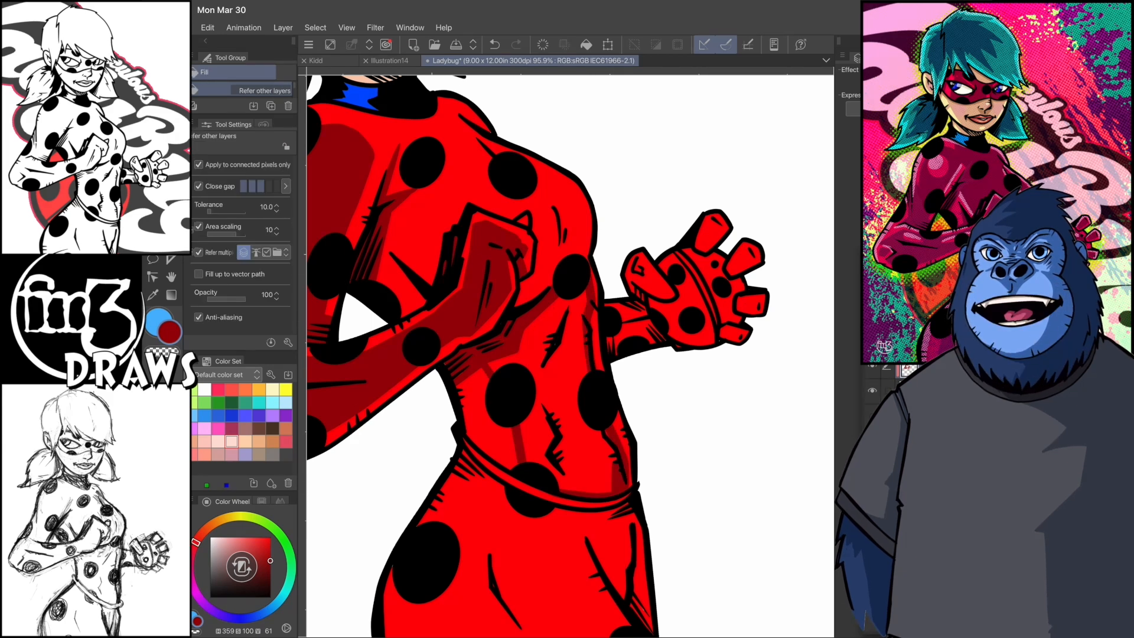
left_click(562, 384)
key("p")
left_click_drag(486, 418, 506, 467)
left_click_drag(458, 383, 493, 457)
left_click_drag(561, 384, 606, 371)
left_click_drag(500, 336, 534, 480)
- Outline the dark red shadow shapes on the hips and thighs, leaving bright strips along the outer hip and thigh crease
scroll(570, 356, "down", 1)
mouse_move(532, 295)
left_mouse_down()
mouse_move(509, 328)
mouse_move(566, 546)
left_mouse_up()
left_click_drag(481, 378, 578, 558)
left_click_drag(556, 299, 637, 545)
left_click_drag(634, 328, 760, 513)
mouse_move(522, 398)
left_mouse_down()
mouse_move(594, 530)
mouse_move(626, 547)
left_mouse_up()
left_click_drag(528, 396, 540, 473)
left_click_drag(752, 511, 702, 527)
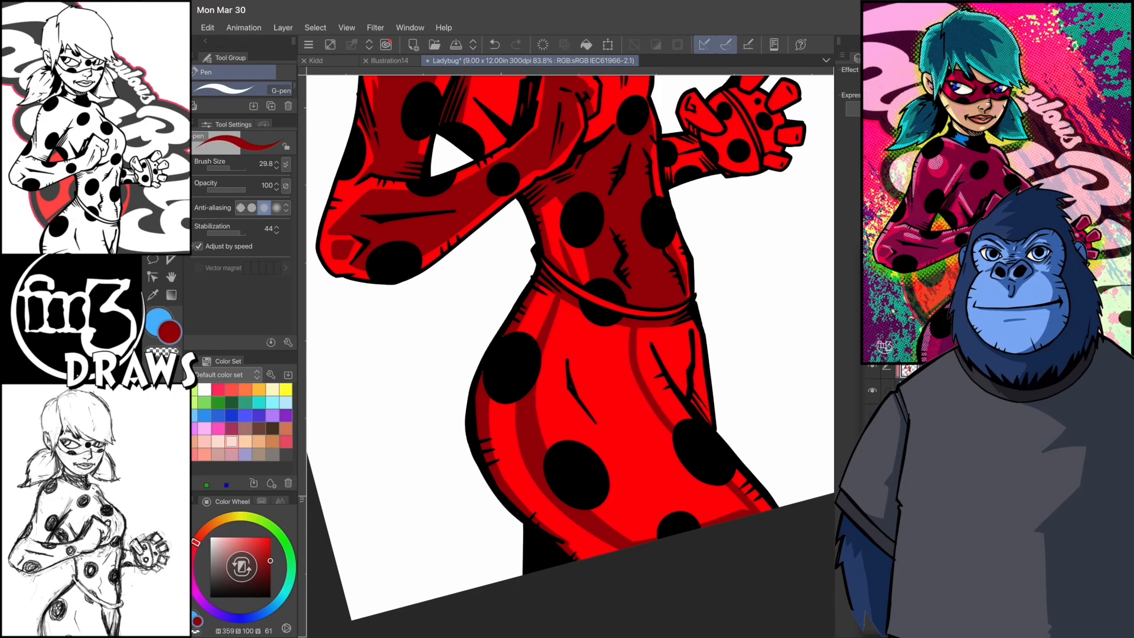
- Fill the hips and thighs with dark red and shade the area around the crease below the belt
key("g")
left_click(602, 390)
key("p")
key("ctrl+z")
mouse_move(658, 328)
left_mouse_down()
mouse_move(691, 404)
mouse_move(673, 371)
mouse_move(686, 392)
left_mouse_up()
mouse_move(679, 323)
left_mouse_down()
mouse_move(689, 368)
mouse_move(651, 347)
left_mouse_up()
mouse_move(696, 323)
left_mouse_down()
mouse_move(705, 414)
mouse_move(700, 362)
left_mouse_up()
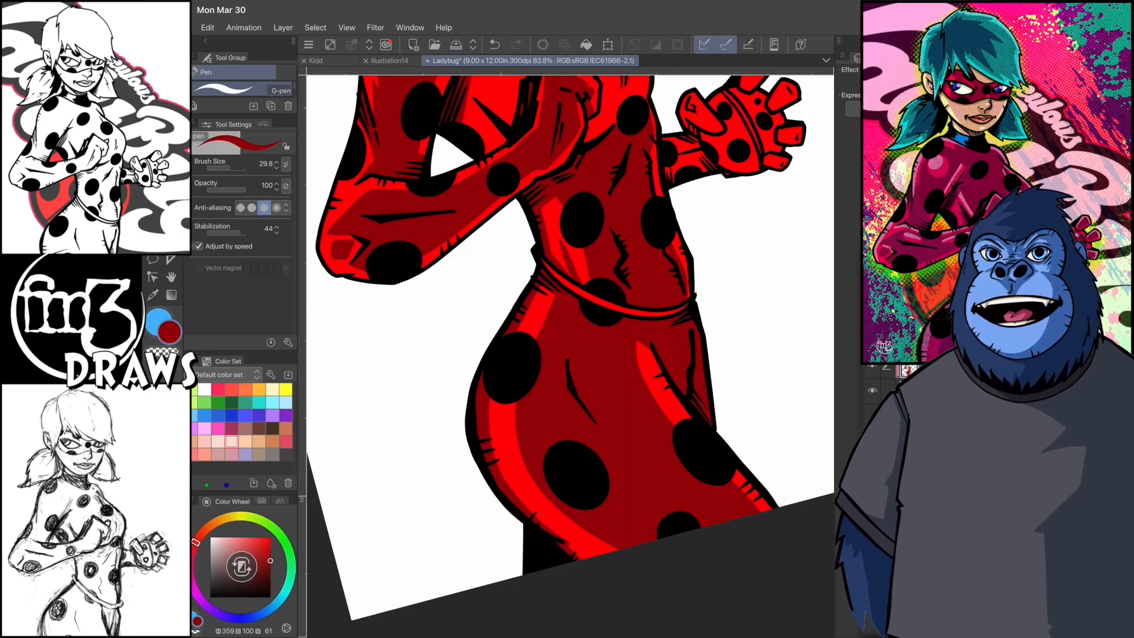
scroll(735, 411, "down", 5)
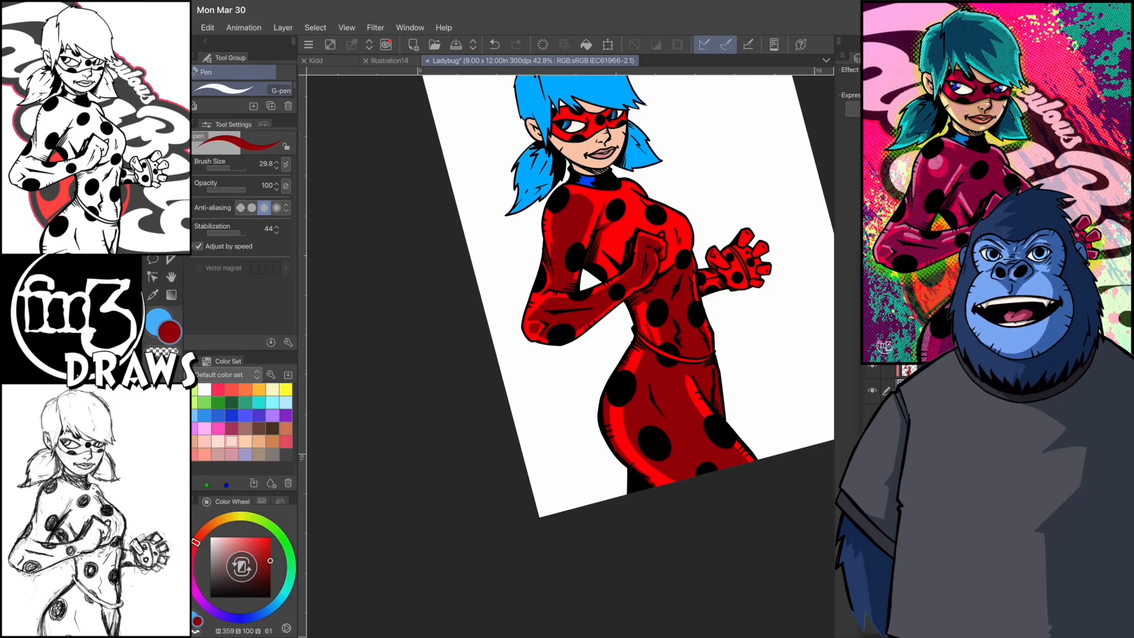
- Outline the shadow shapes on the chest and shoulders and fill them with dark red
scroll(622, 208, "up", 5)
left_click_drag(554, 235, 551, 304)
left_click_drag(675, 365, 701, 276)
scroll(626, 177, "up", 3)
mouse_move(618, 312)
left_mouse_down()
mouse_move(630, 236)
mouse_move(638, 275)
left_mouse_up()
scroll(570, 354, "down", 1)
left_click_drag(537, 263, 567, 309)
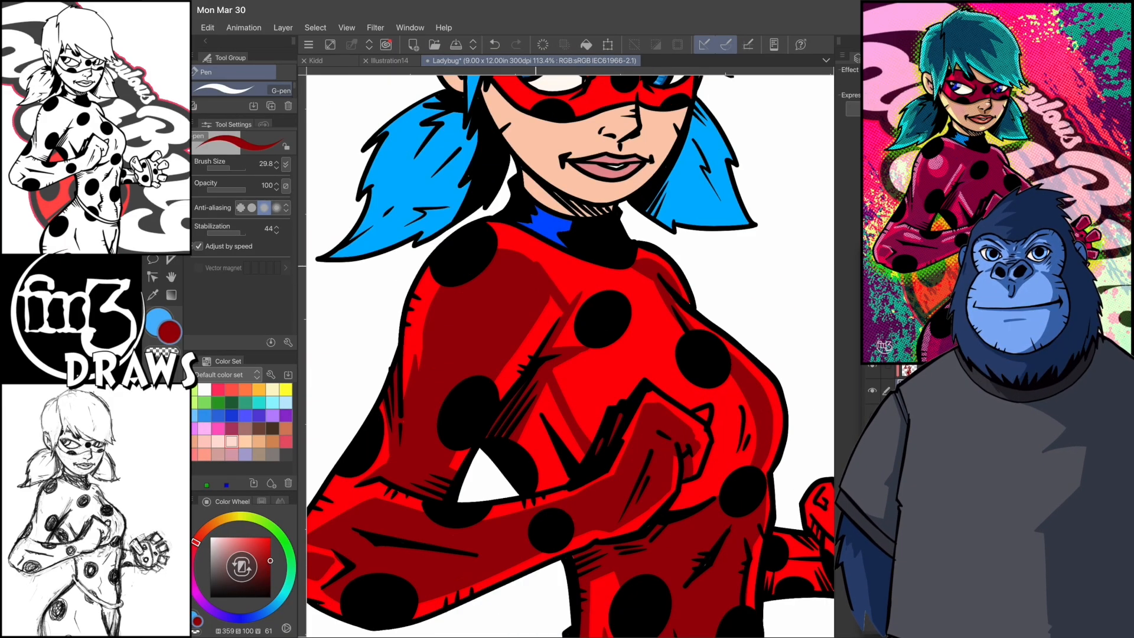
key("g")
left_click(650, 354)
scroll(668, 375, "down", 3)
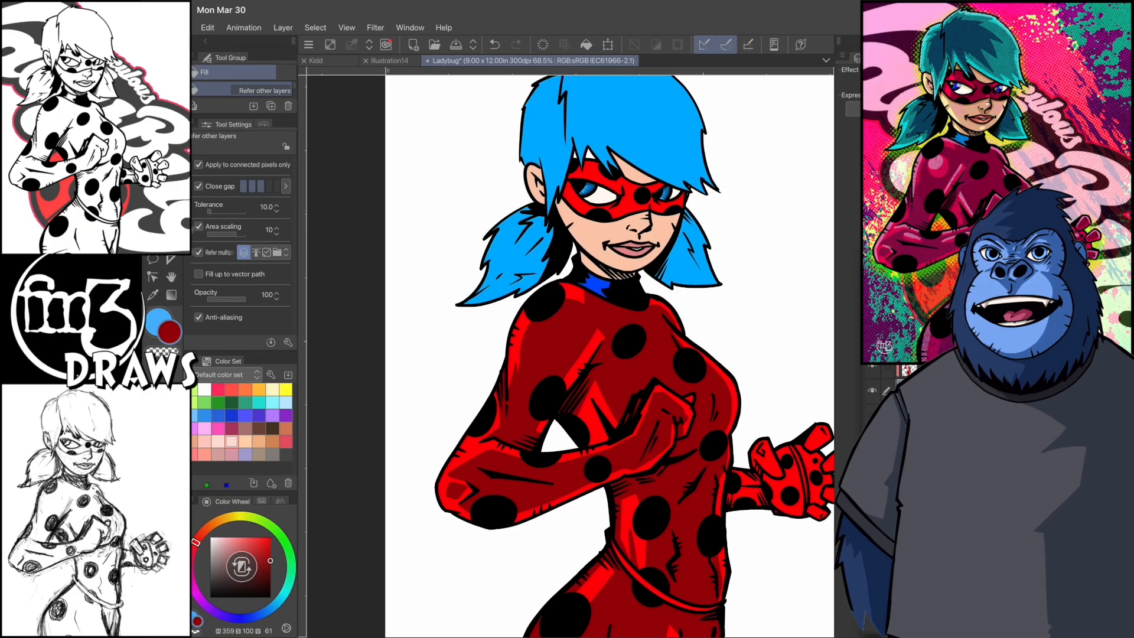
- Reduce the G-pen brush size to 16.1, touch up the suit's shadows and shade the far forearm in dark red
key("p")
scroll(570, 354, "up", 2)
key("ctrl+z")
mouse_move(508, 348)
left_mouse_down()
mouse_move(517, 387)
mouse_move(505, 394)
left_mouse_up()
scroll(570, 355, "up", 1)
left_click_drag(518, 435, 530, 459)
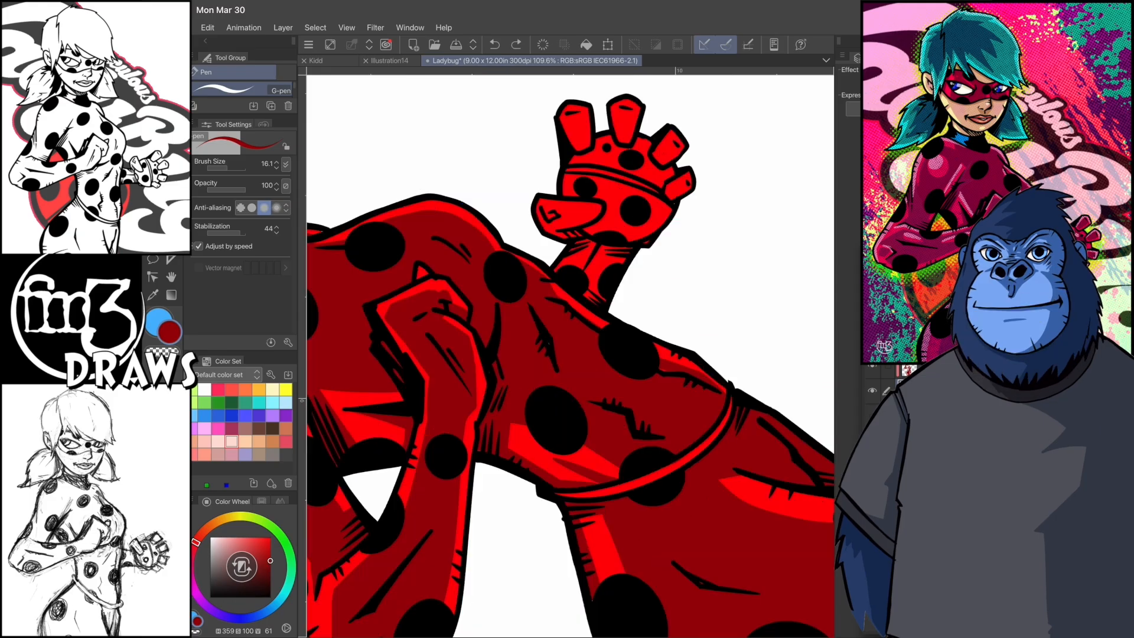
scroll(570, 355, "down", 1)
left_click_drag(547, 371, 559, 355)
left_click_drag(536, 329, 547, 325)
scroll(570, 355, "down", 1)
scroll(581, 313, "up", 1)
left_click_drag(556, 371, 570, 341)
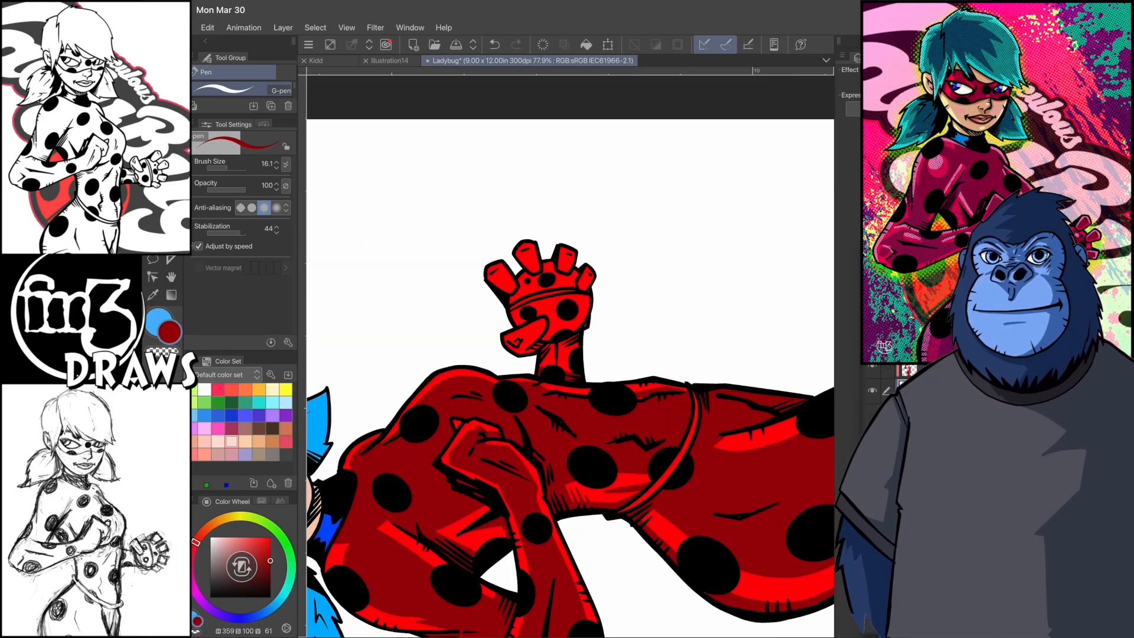
- Outline the shadow on the open hand's palm and fill both parts of the palm with dark red
left_click(910, 370)
scroll(552, 308, "up", 4)
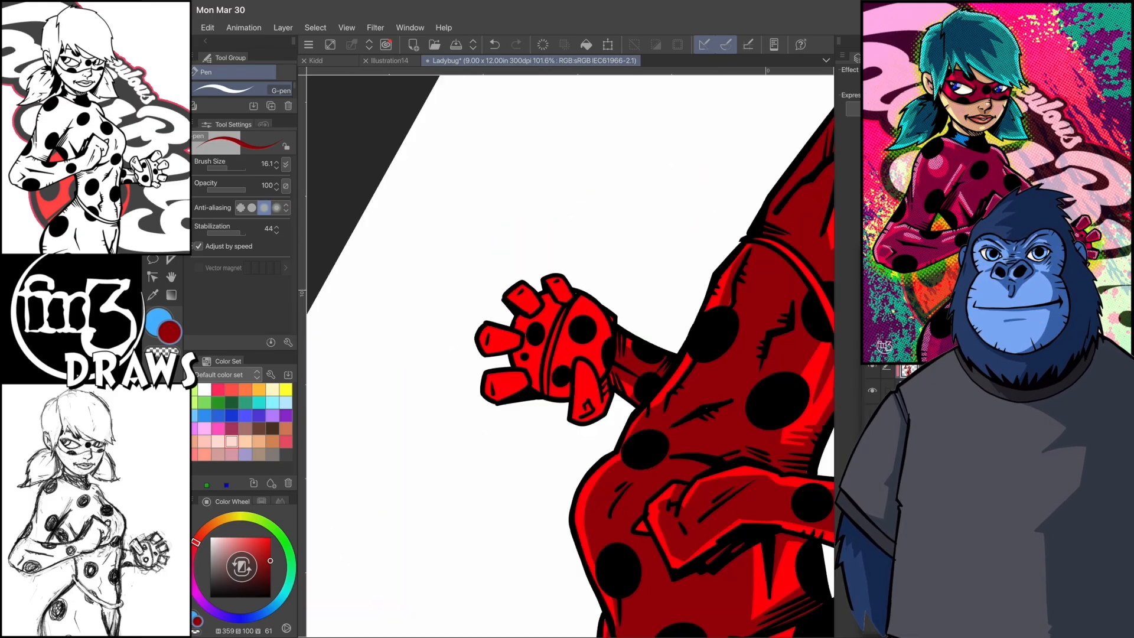
left_click_drag(559, 332, 571, 339)
key("ctrl+z")
scroll(567, 331, "up", 2)
mouse_move(538, 390)
left_mouse_down()
mouse_move(583, 356)
mouse_move(558, 283)
left_mouse_up()
scroll(567, 331, "down", 1)
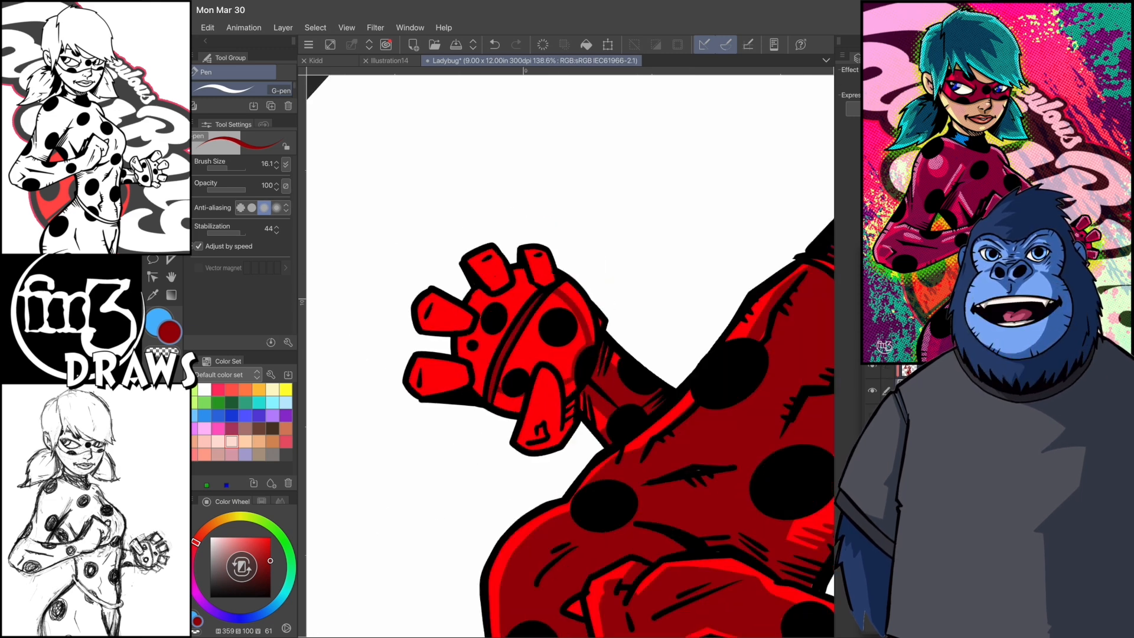
key("g")
left_click(532, 349)
left_click(493, 352)
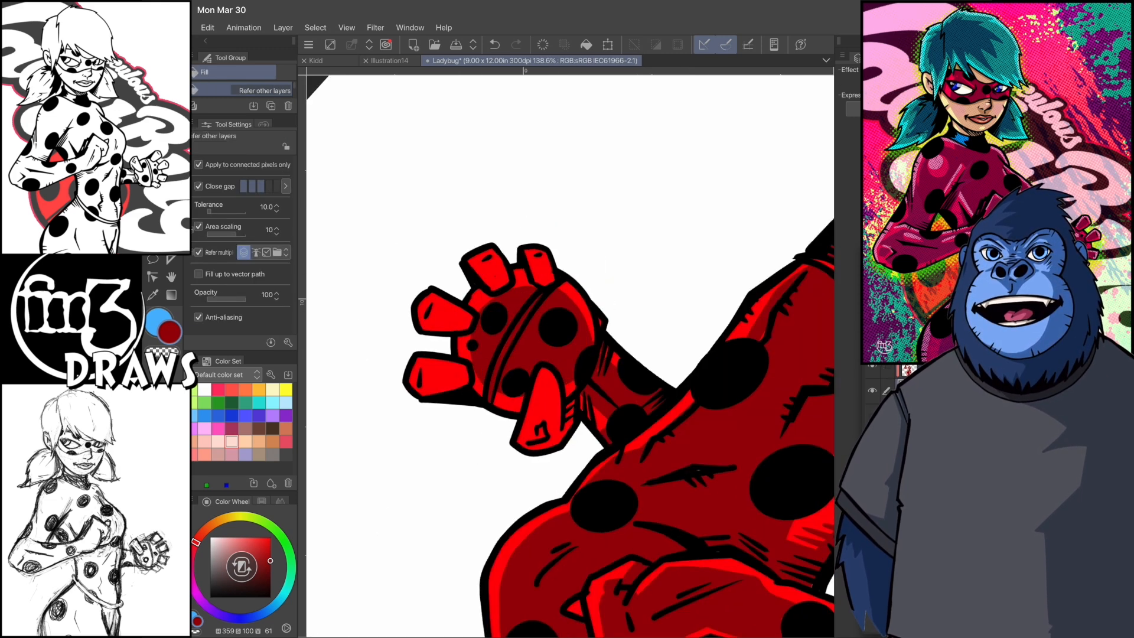
- Paint dark red shadows on the fingers and thumb of the open hand, leaving bright red edges
key("p")
scroll(567, 354, "up", 1)
left_click_drag(464, 251, 488, 289)
mouse_move(538, 239)
left_mouse_down()
mouse_move(559, 273)
mouse_move(550, 242)
left_mouse_up()
scroll(567, 354, "up", 1)
mouse_move(556, 308)
left_mouse_down()
mouse_move(573, 336)
mouse_move(649, 360)
left_mouse_up()
scroll(591, 413, "down", 1)
scroll(590, 414, "down", 1)
mouse_move(593, 433)
left_mouse_down()
mouse_move(609, 501)
mouse_move(605, 475)
left_mouse_up()
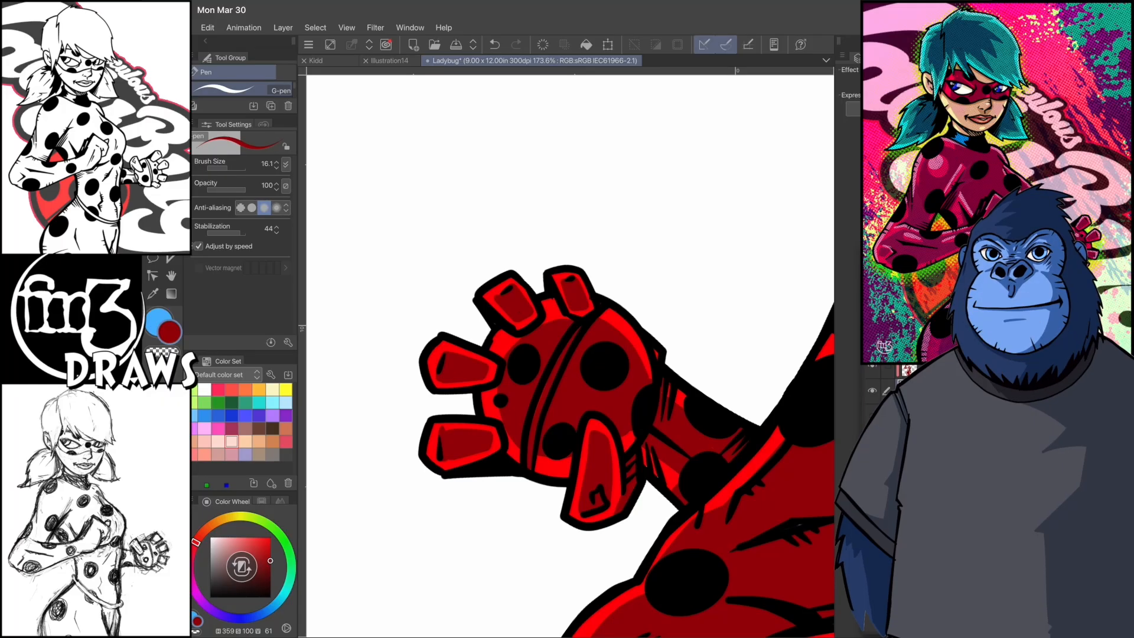
scroll(567, 354, "down", 2)
scroll(567, 355, "down", 3)
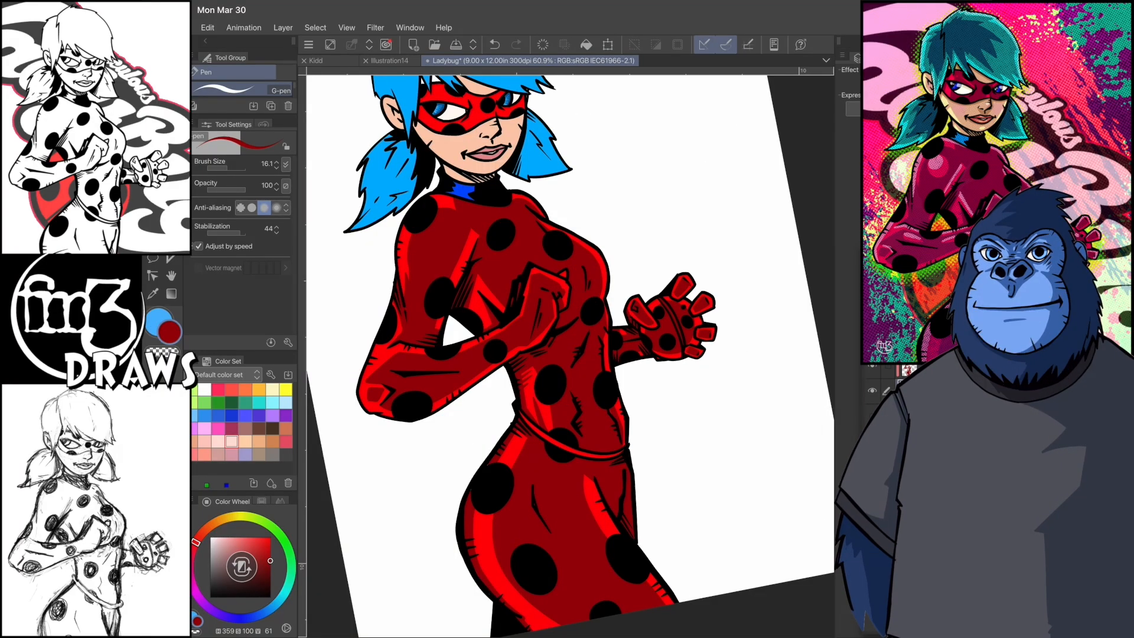
- Set the pen to light pinkish red (H 359, S 47, V 98) and paint highlights along the suit's shoulder and chest edges
double_click(169, 332)
left_click(706, 149)
left_click(898, 118)
scroll(567, 354, "up", 2)
mouse_move(393, 324)
left_mouse_down()
mouse_move(450, 204)
mouse_move(400, 306)
left_mouse_up()
scroll(567, 354, "up", 1)
mouse_move(451, 280)
left_mouse_down()
mouse_move(446, 328)
mouse_move(468, 276)
mouse_move(465, 230)
left_mouse_up()
scroll(567, 354, "down", 2)
scroll(567, 355, "up", 2)
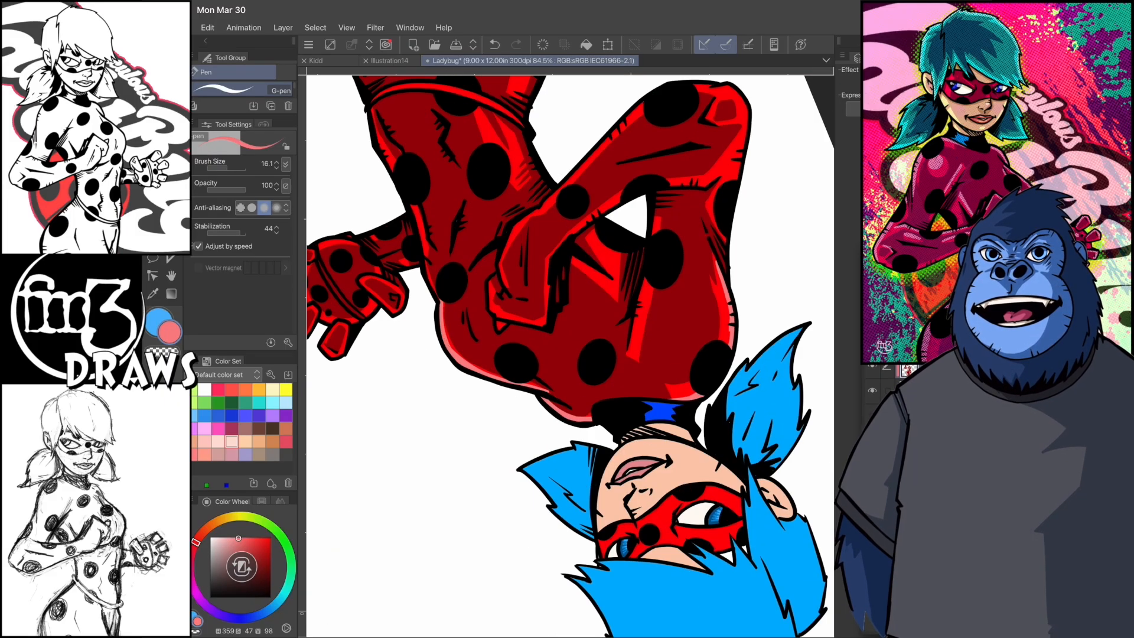
left_click_drag(439, 299, 423, 238)
scroll(567, 354, "down", 1)
scroll(567, 355, "up", 3)
left_click_drag(427, 355, 447, 272)
scroll(567, 355, "down", 2)
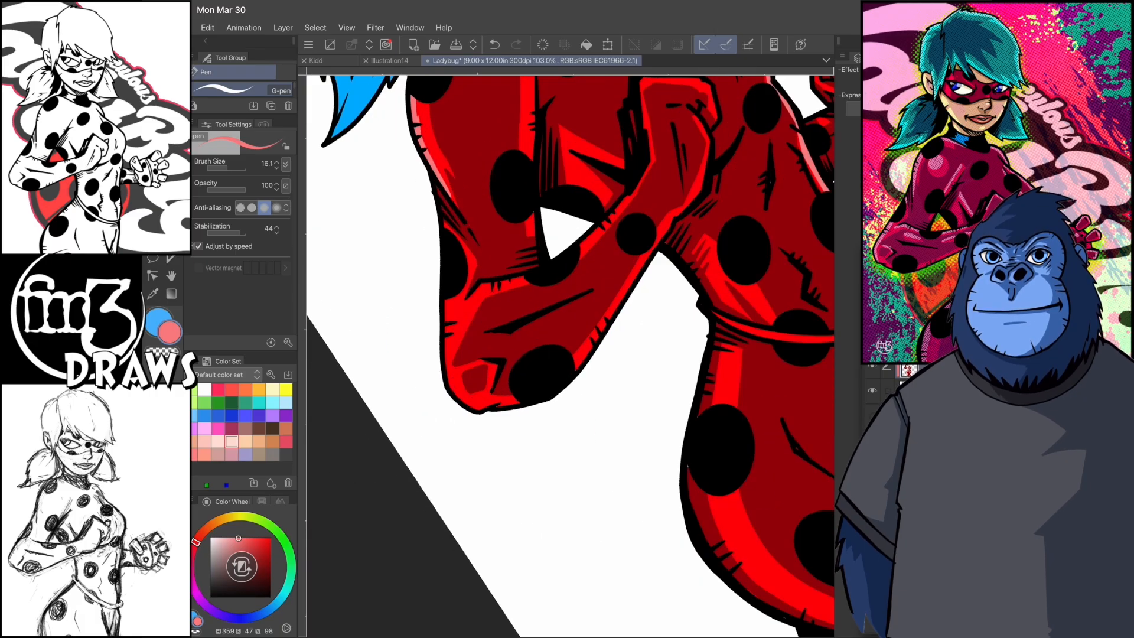
- Paint light pinkish red highlights on the bent arm's elbow and forearm and around the fist
mouse_move(451, 385)
left_mouse_down()
mouse_move(448, 299)
mouse_move(455, 392)
mouse_move(477, 408)
left_mouse_up()
scroll(567, 354, "down", 1)
scroll(567, 355, "up", 1)
left_click_drag(493, 334, 482, 367)
left_click_drag(493, 253, 500, 282)
scroll(567, 355, "down", 1)
mouse_move(442, 258)
left_mouse_down()
mouse_move(444, 307)
mouse_move(486, 325)
left_mouse_up()
scroll(567, 354, "up", 1)
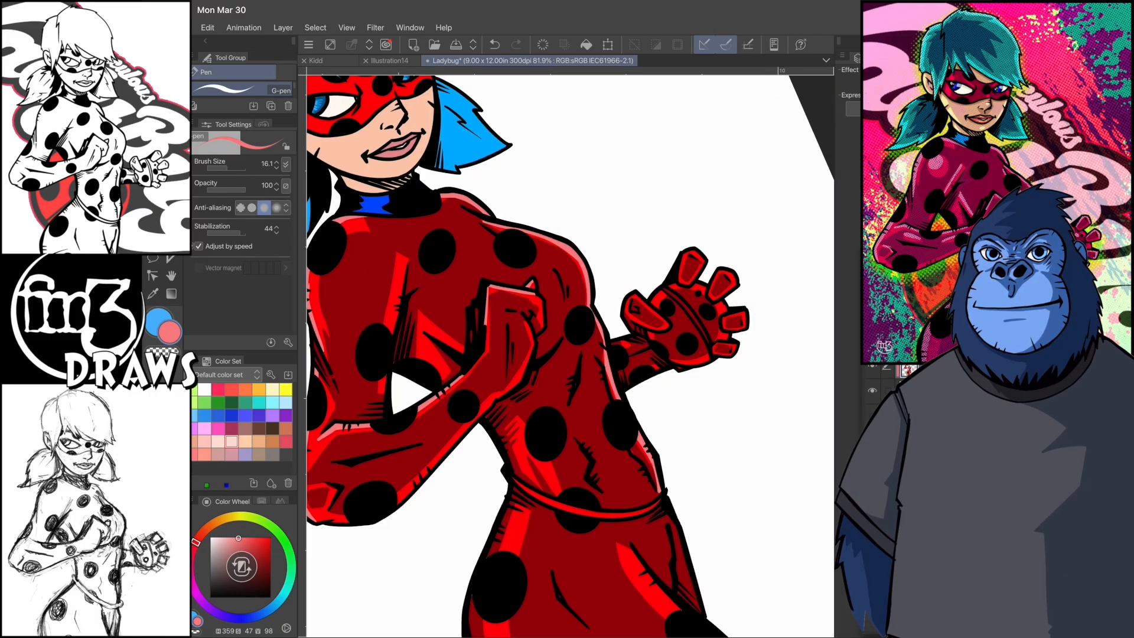
- Add light pinkish red highlights to the fingers of the open hand
scroll(567, 355, "up", 4)
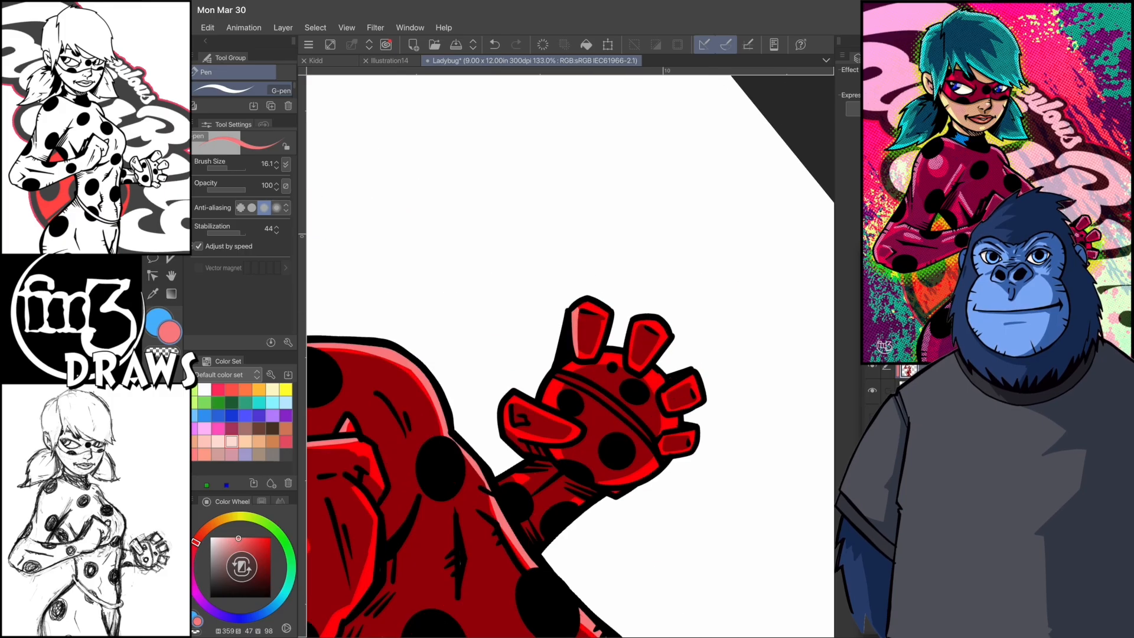
scroll(567, 354, "up", 1)
left_click_drag(571, 286, 605, 328)
left_click_drag(662, 274, 669, 322)
mouse_move(664, 275)
left_mouse_down()
mouse_move(697, 286)
mouse_move(708, 356)
left_mouse_up()
left_click_drag(721, 317, 741, 340)
scroll(567, 355, "up", 1)
- Paint light pinkish red highlights along the side of the waist, the belt cord and the hip
mouse_move(557, 488)
left_mouse_down()
mouse_move(573, 394)
mouse_move(586, 394)
left_mouse_up()
left_click_drag(572, 410, 571, 492)
left_click_drag(599, 310, 626, 308)
left_click_drag(551, 356, 562, 370)
scroll(567, 355, "down", 5)
scroll(567, 355, "up", 3)
left_click_drag(522, 320, 510, 474)
left_click_drag(519, 330, 494, 424)
left_click_drag(488, 385, 487, 411)
left_click_drag(524, 290, 500, 345)
scroll(567, 355, "up", 2)
left_click_drag(594, 242, 561, 341)
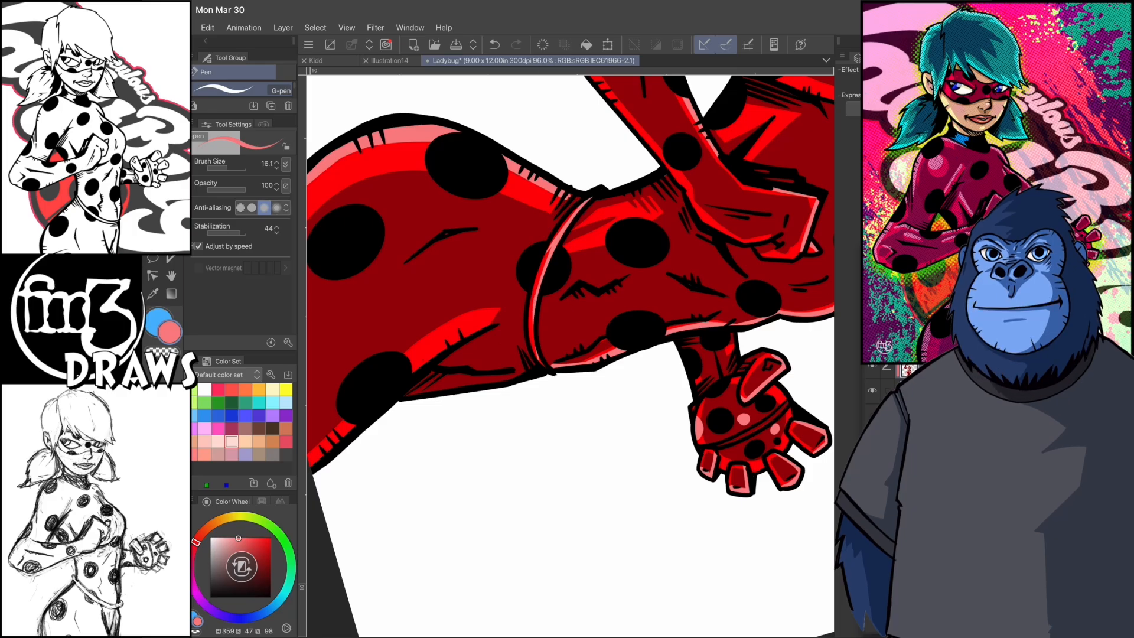
scroll(567, 355, "down", 2)
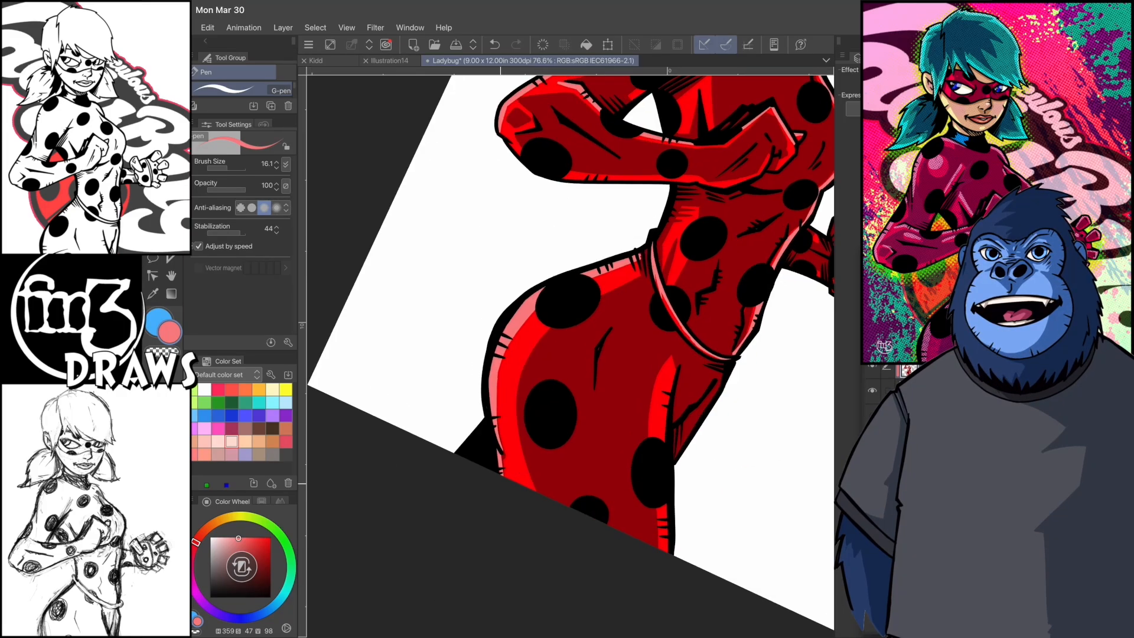
- Shade the lips in muted red and outline the face's shadows in brown (H 22, S 51, V 76), including under the fringe
scroll(568, 355, "down", 5)
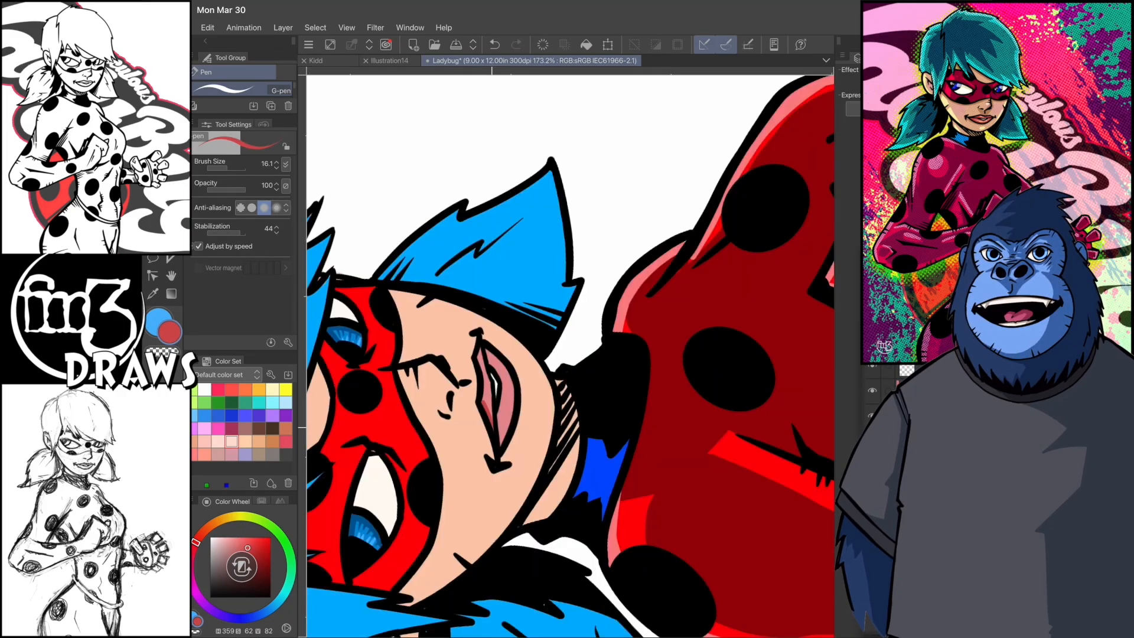
scroll(567, 354, "down", 2)
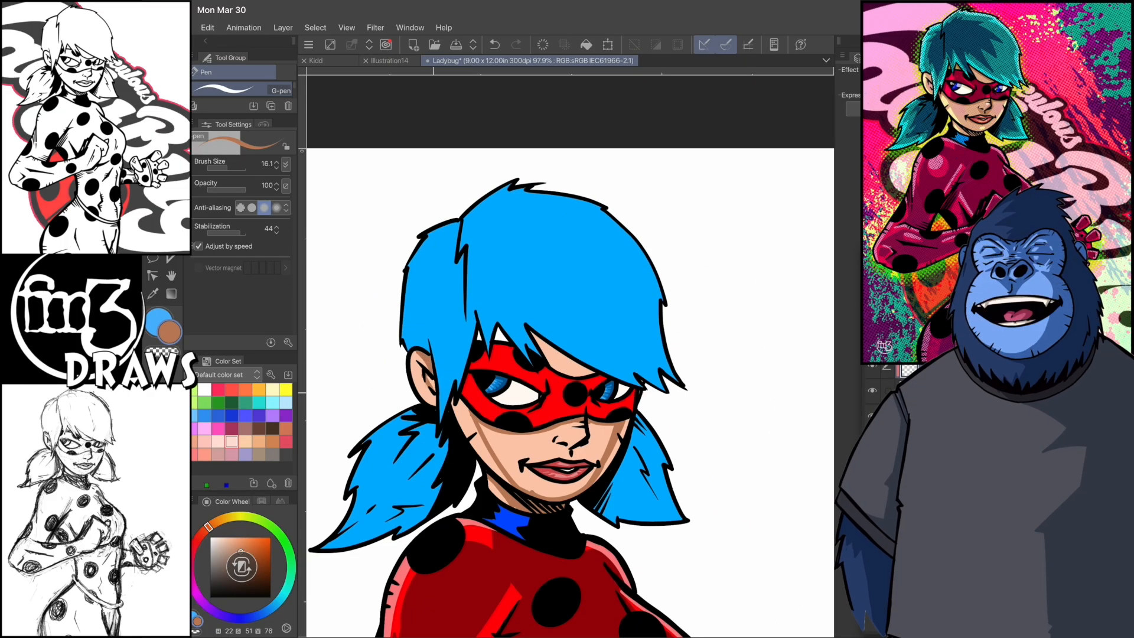
left_click_drag(540, 341, 572, 376)
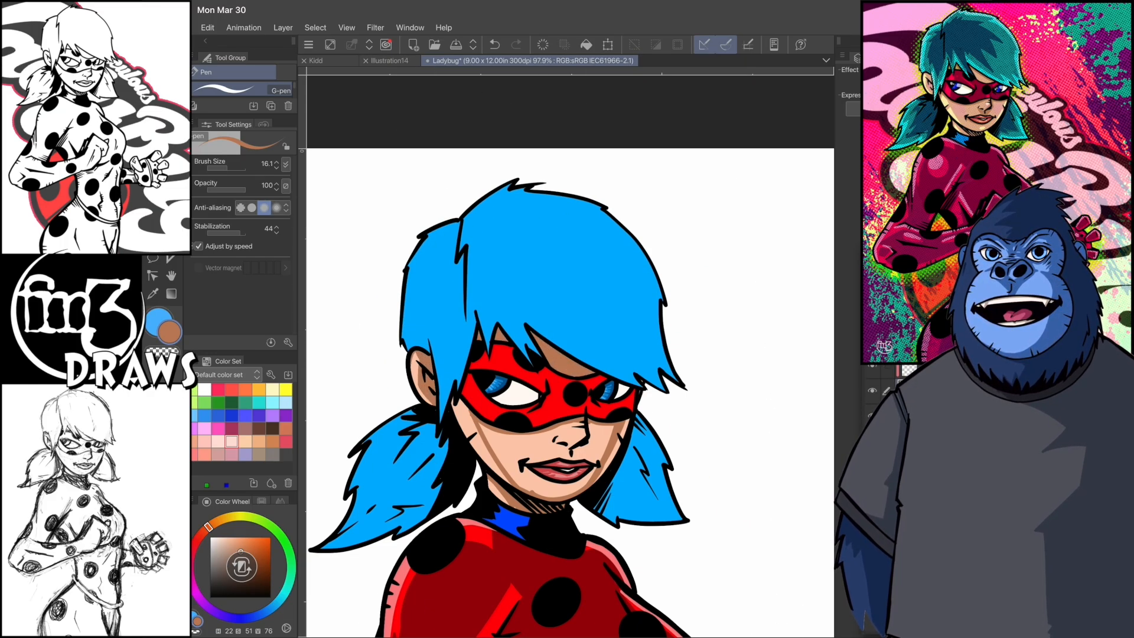
- Fill the face shadow with the brown, lighten it with the Hue/Saturation/Luminosity correction and return to the G-pen
key("g")
left_click(248, 288)
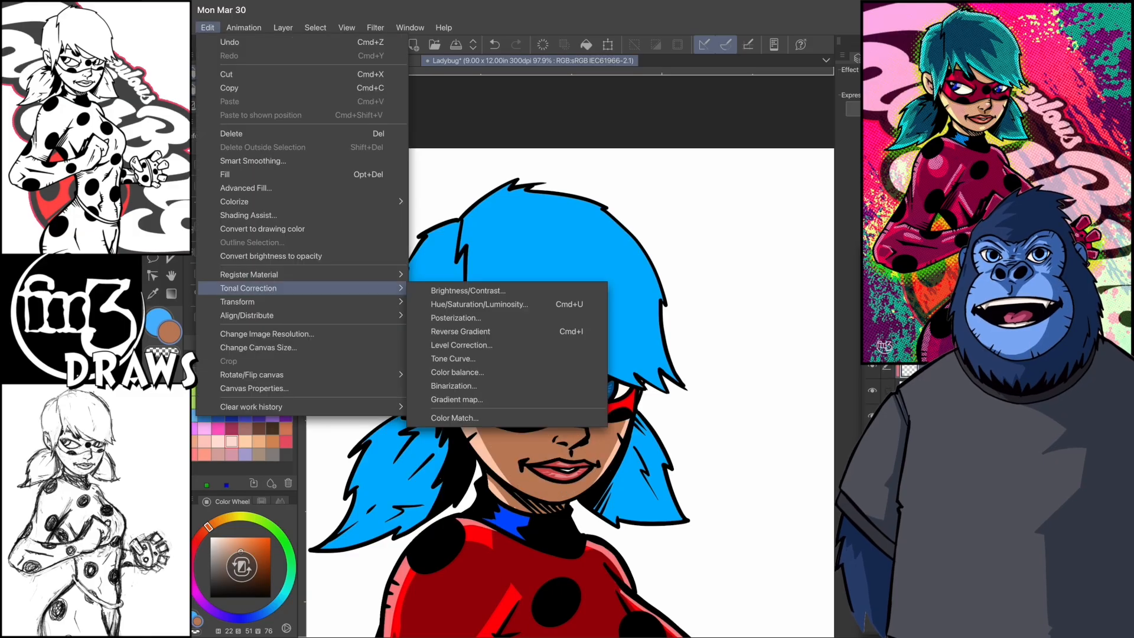
left_click(506, 306)
mouse_move(612, 585)
left_mouse_down()
mouse_move(635, 585)
mouse_move(621, 552)
mouse_move(641, 585)
left_mouse_up()
left_click(759, 503)
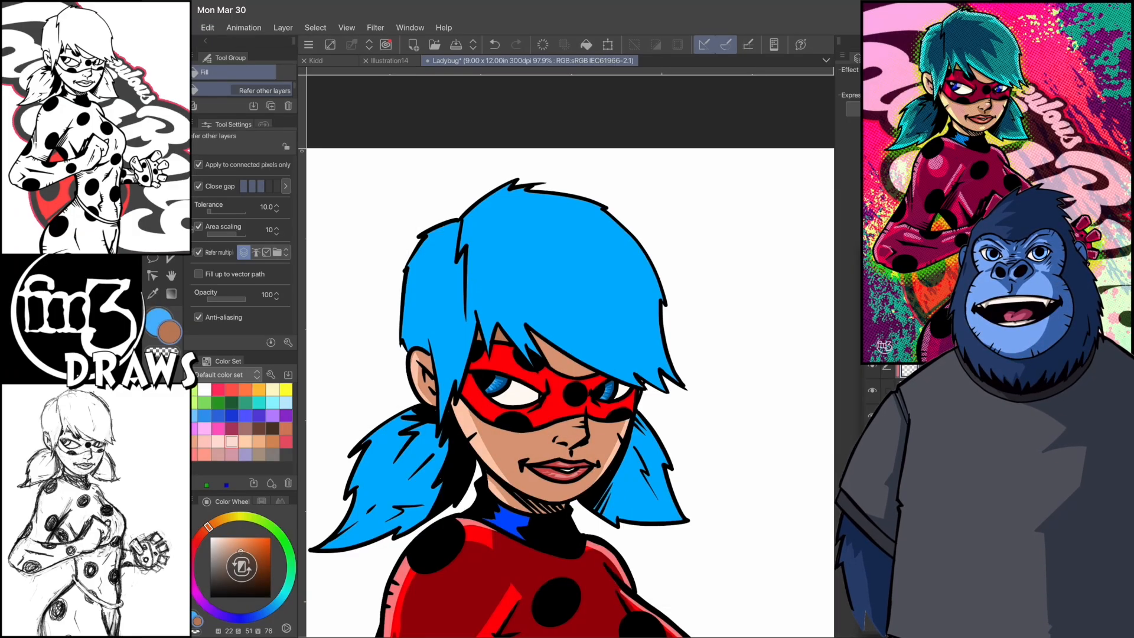
key("i")
key("p")
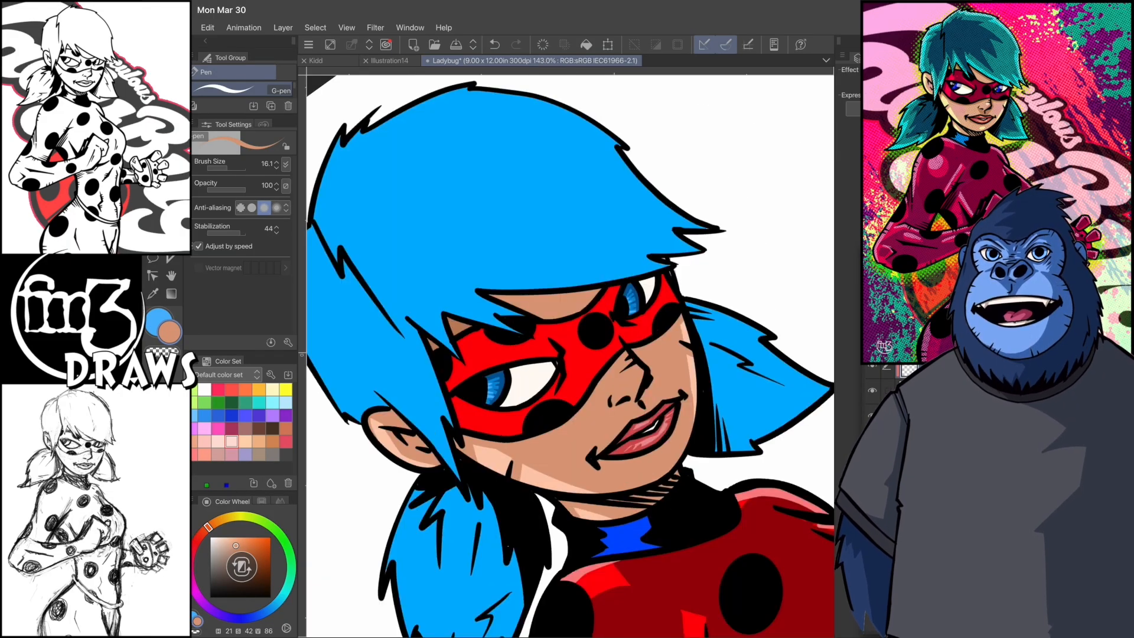
double_click(170, 332)
left_click(709, 189)
key("Return")
scroll(711, 427, "up", 3)
mouse_move(709, 189)
left_mouse_down()
mouse_move(714, 201)
mouse_move(700, 182)
left_mouse_up()
key("ctrl+z")
- Set the pen to a deeper skin brown (H 24, S 50, V 74) and shade around the nose
double_click(170, 332)
key("Return")
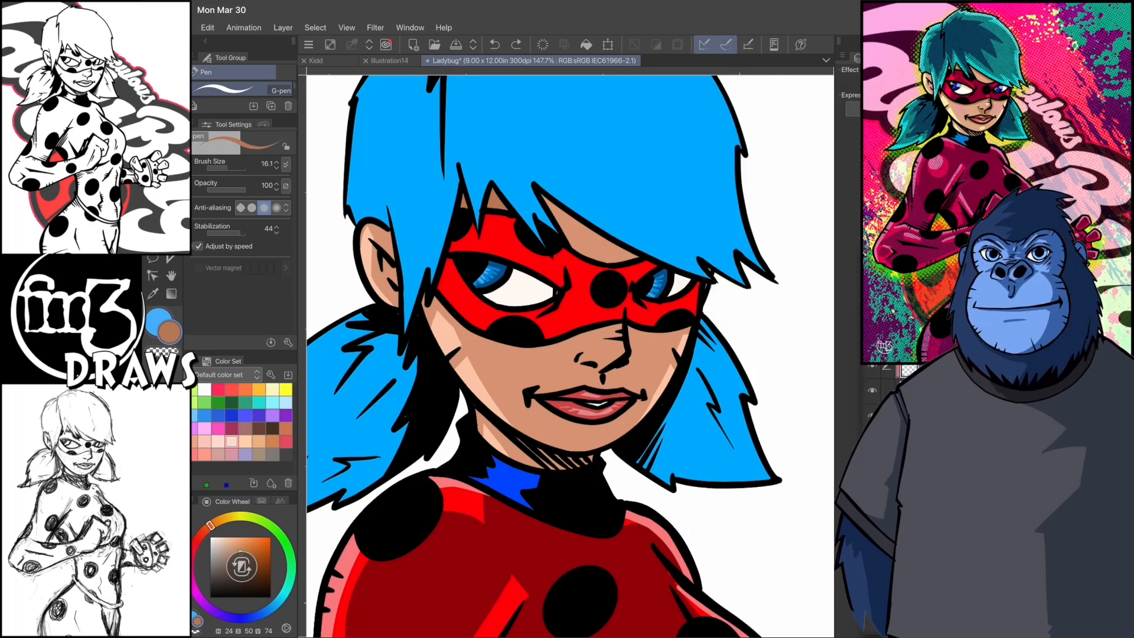
left_click_drag(578, 365, 592, 383)
- Switch to a darker brown (H 24, S 61, V 62) and deepen the shadows on the face
double_click(169, 332)
left_click_drag(699, 183, 714, 200)
key("Return")
mouse_move(578, 365)
left_mouse_down()
mouse_move(597, 387)
mouse_move(615, 384)
mouse_move(586, 395)
mouse_move(540, 555)
left_mouse_up()
scroll(570, 356, "down", 1)
scroll(570, 356, "down", 1)
scroll(570, 356, "up", 3)
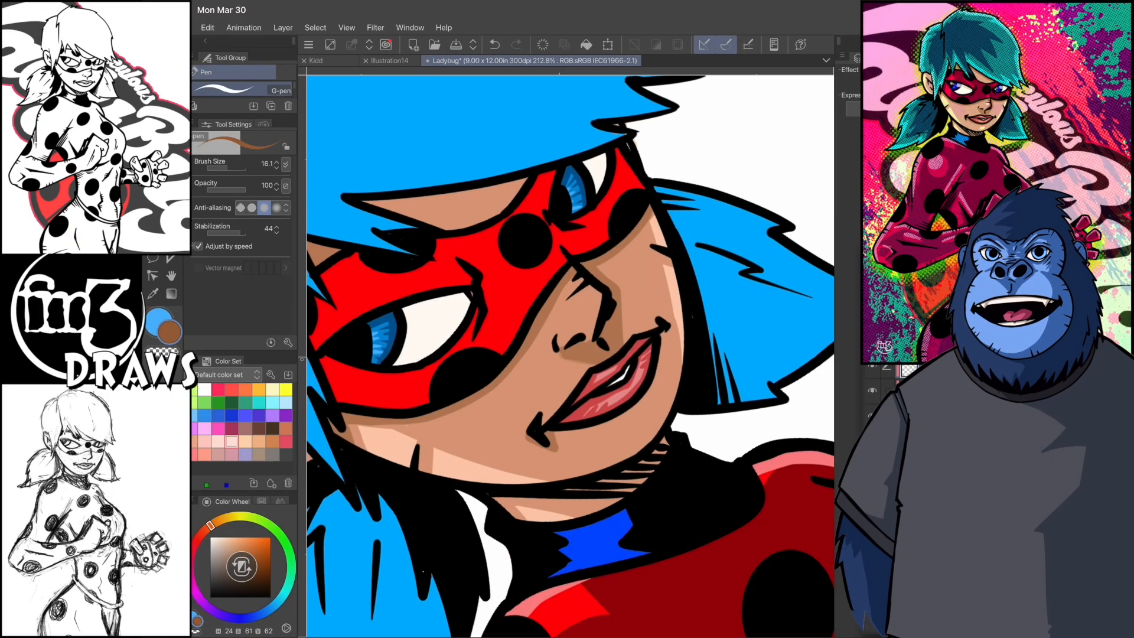
- Outline the shadow on the near ponytail and fill it with darker blue (H 202, S 93, V 63)
scroll(570, 356, "down", 1)
scroll(570, 356, "down", 2)
scroll(570, 356, "up", 2)
left_click_drag(480, 486, 520, 348)
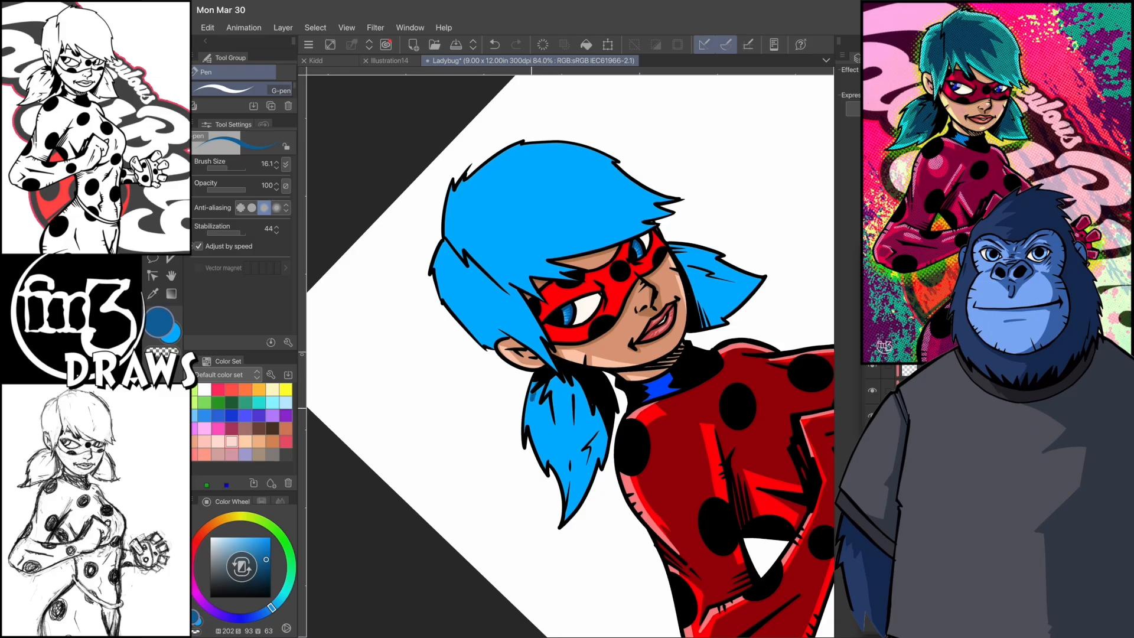
mouse_move(532, 401)
left_mouse_down()
mouse_move(570, 500)
mouse_move(608, 418)
left_mouse_up()
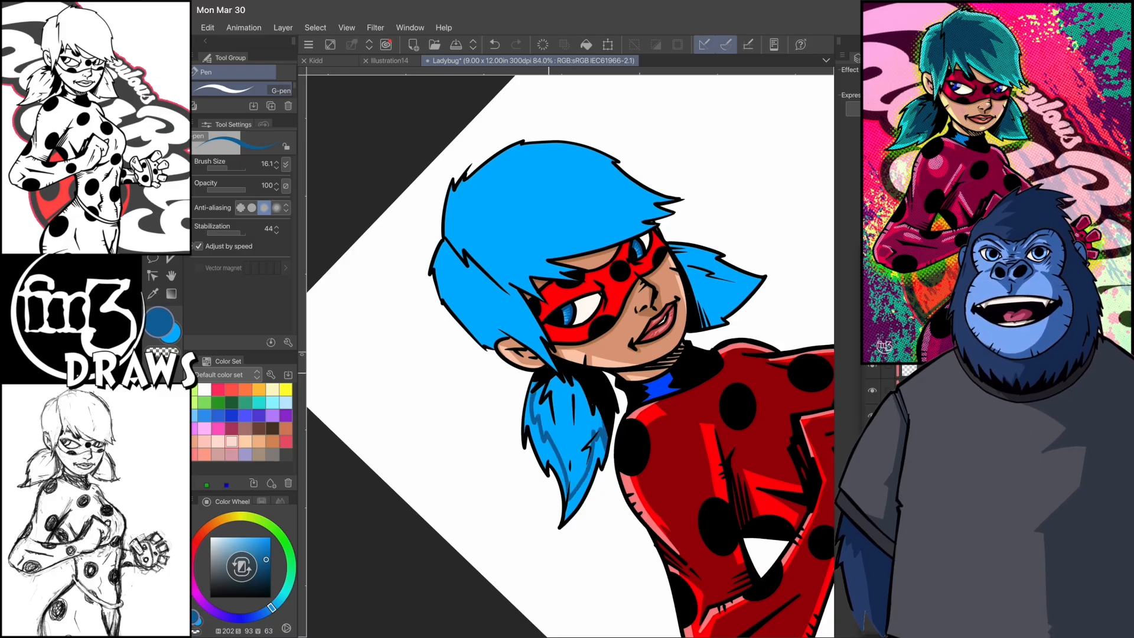
key("g")
left_click(566, 427)
key("p")
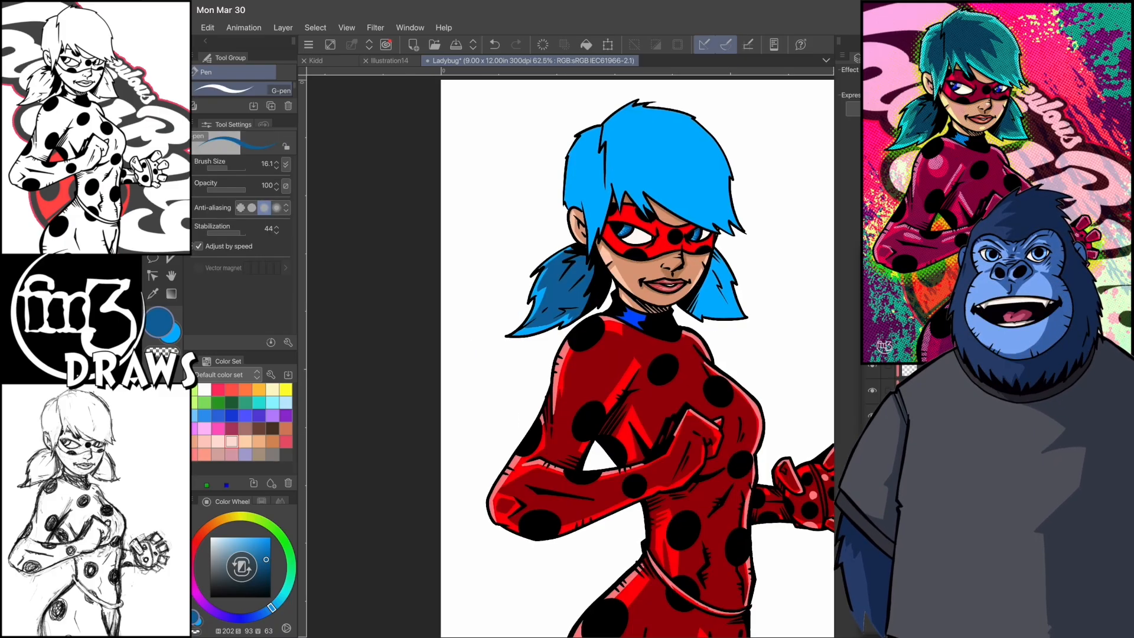
scroll(570, 354, "up", 2)
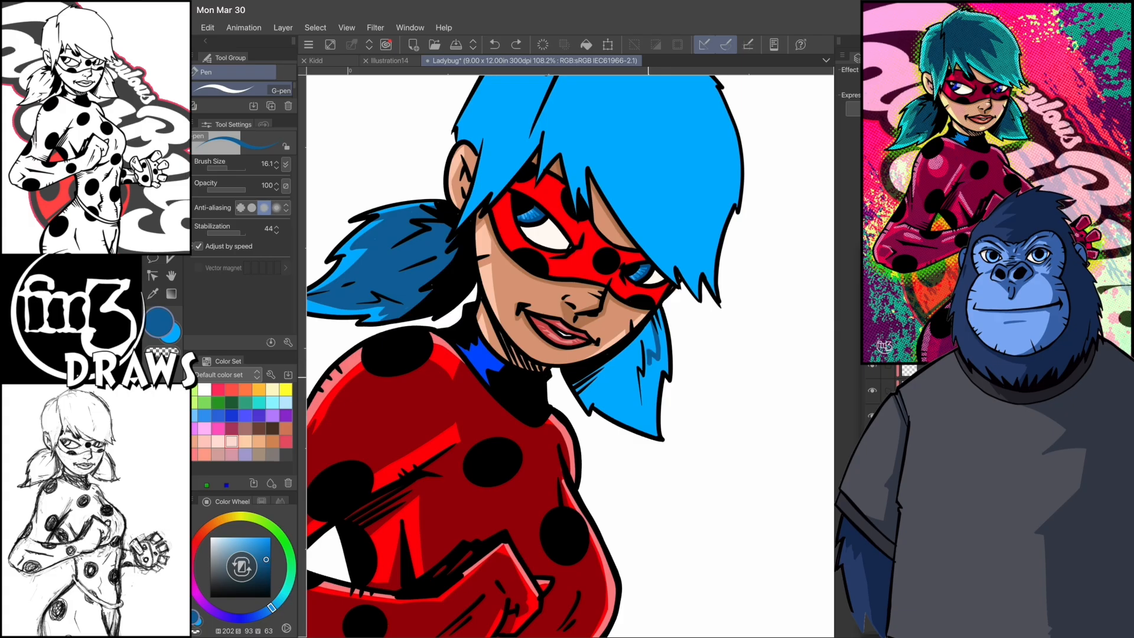
- Fill the shadow on the far ponytail with the same darker blue and touch up its edge
scroll(570, 354, "up", 1)
key("ctrl+s")
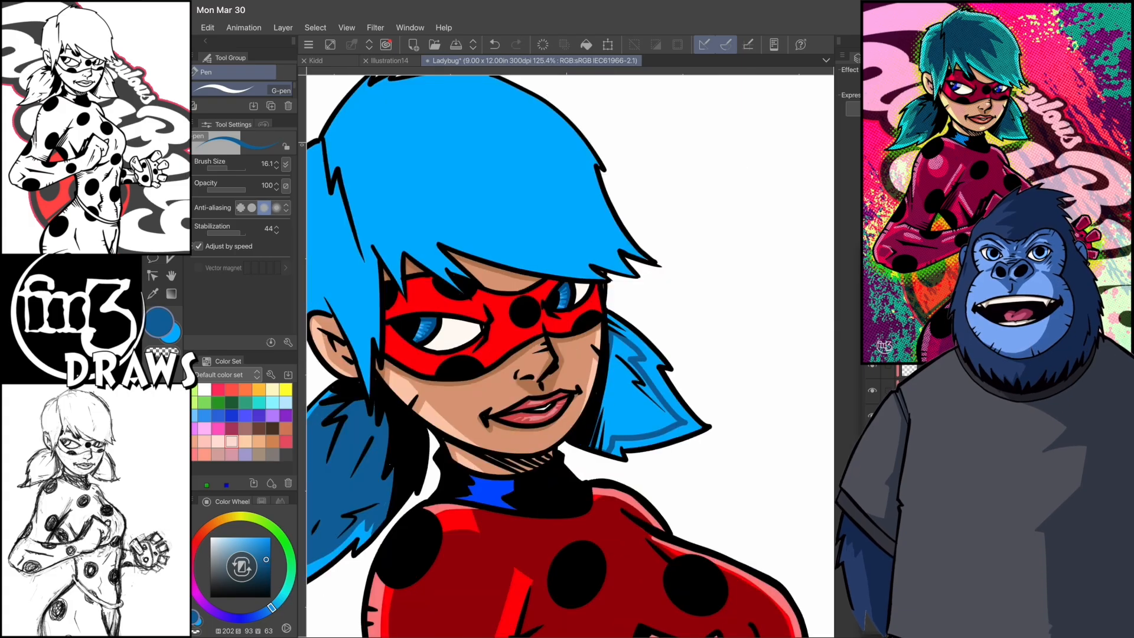
key("g")
left_click(656, 393)
key("p")
mouse_move(608, 315)
left_mouse_down()
mouse_move(650, 366)
mouse_move(610, 359)
left_mouse_up()
scroll(570, 354, "down", 3)
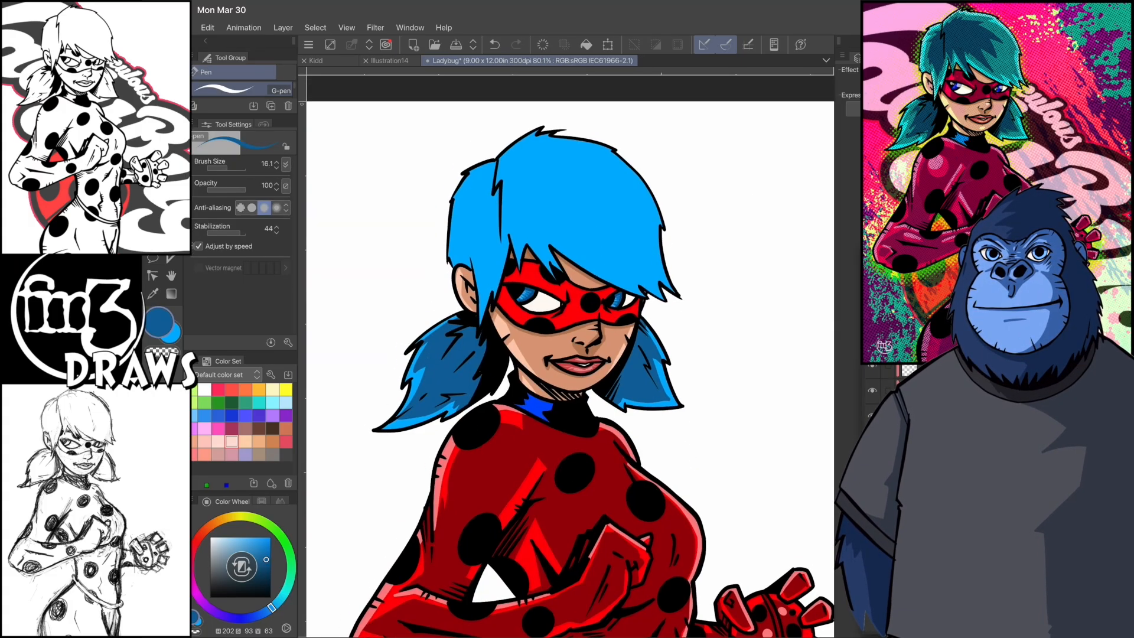
- Outline a jagged shadow on the fringe and top of the hair and fill it with the darker blue
left_click_drag(521, 189, 535, 249)
mouse_move(554, 174)
left_mouse_down()
mouse_move(579, 315)
mouse_move(637, 270)
left_mouse_up()
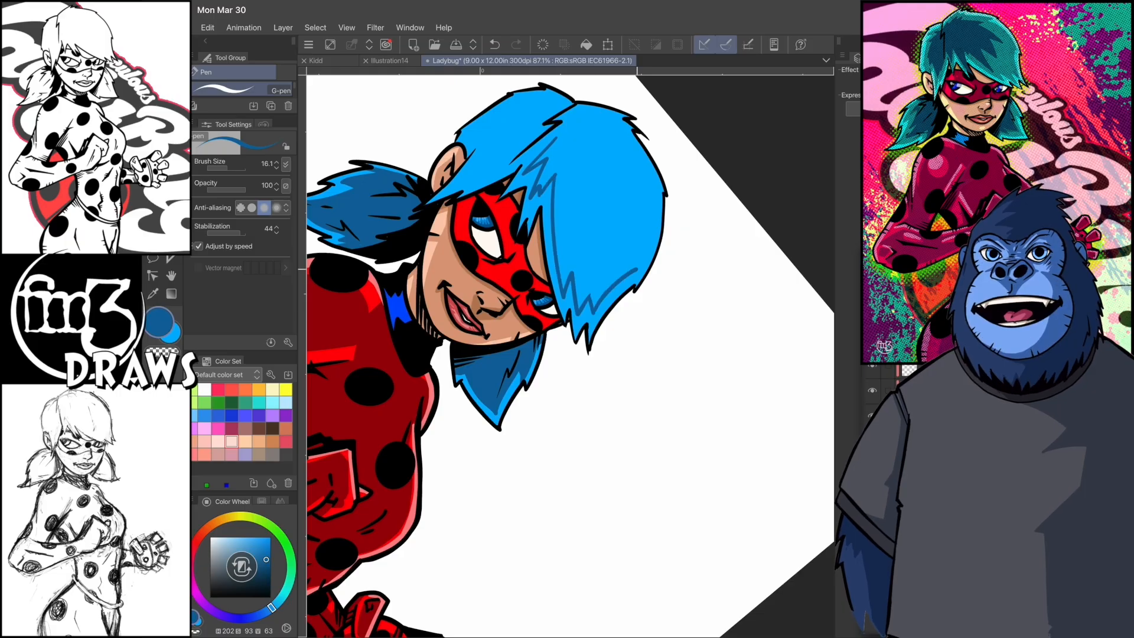
left_click_drag(540, 270, 537, 466)
mouse_move(549, 362)
left_mouse_down()
mouse_move(587, 409)
mouse_move(565, 378)
left_mouse_up()
key("g")
left_click(628, 348)
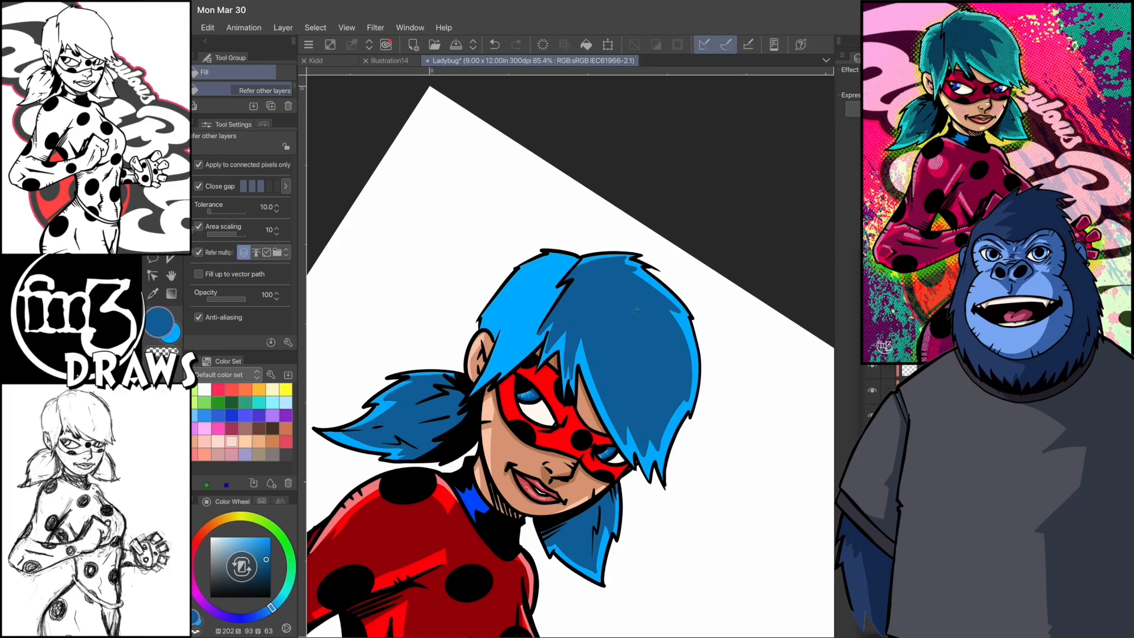
key("p")
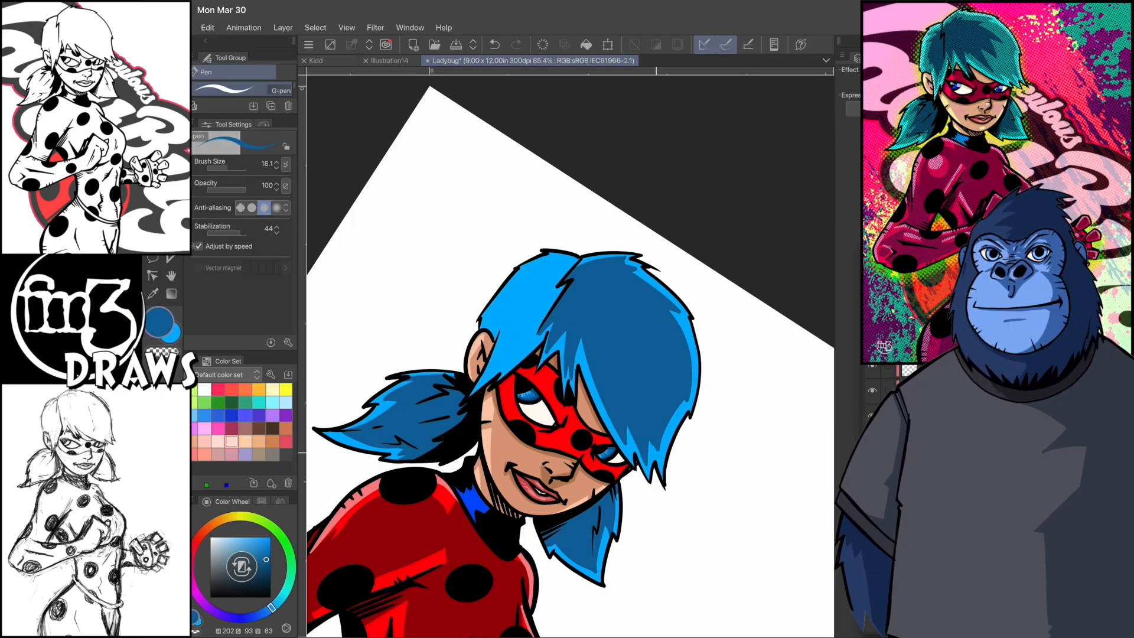
- Touch up the fringe tips, then outline the shadow on the side hair by the ear and fill it with darker blue
left_click_drag(670, 422, 651, 458)
mouse_move(562, 338)
left_mouse_down()
mouse_move(544, 388)
mouse_move(591, 452)
left_mouse_up()
left_click_drag(621, 385, 640, 455)
left_click_drag(598, 423, 642, 479)
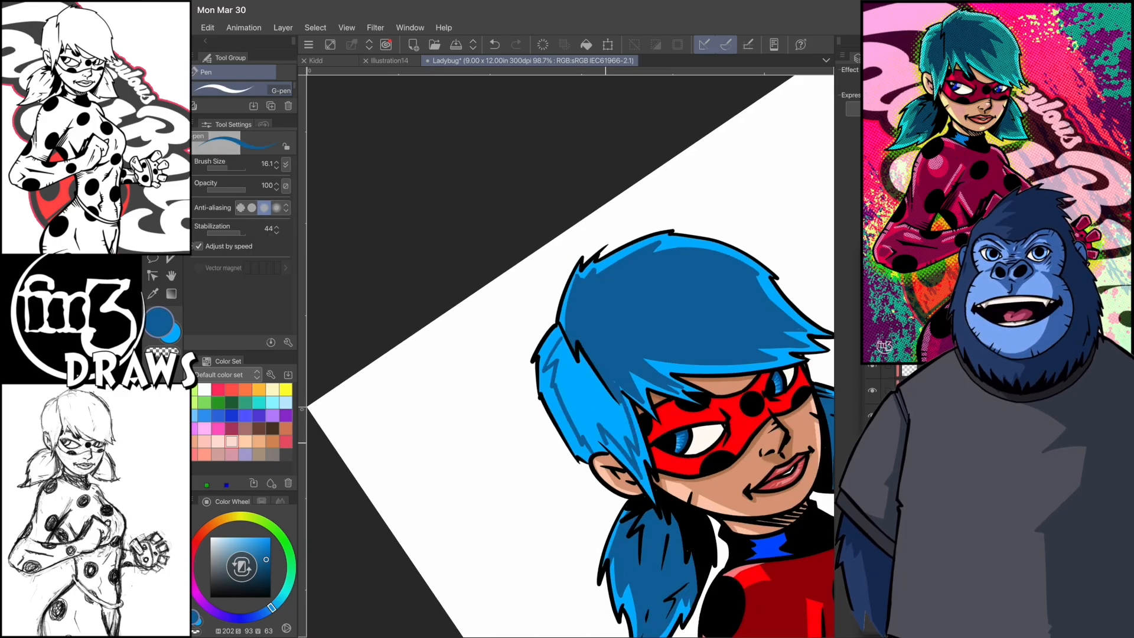
mouse_move(654, 416)
left_mouse_down()
mouse_move(631, 374)
mouse_move(616, 383)
left_mouse_up()
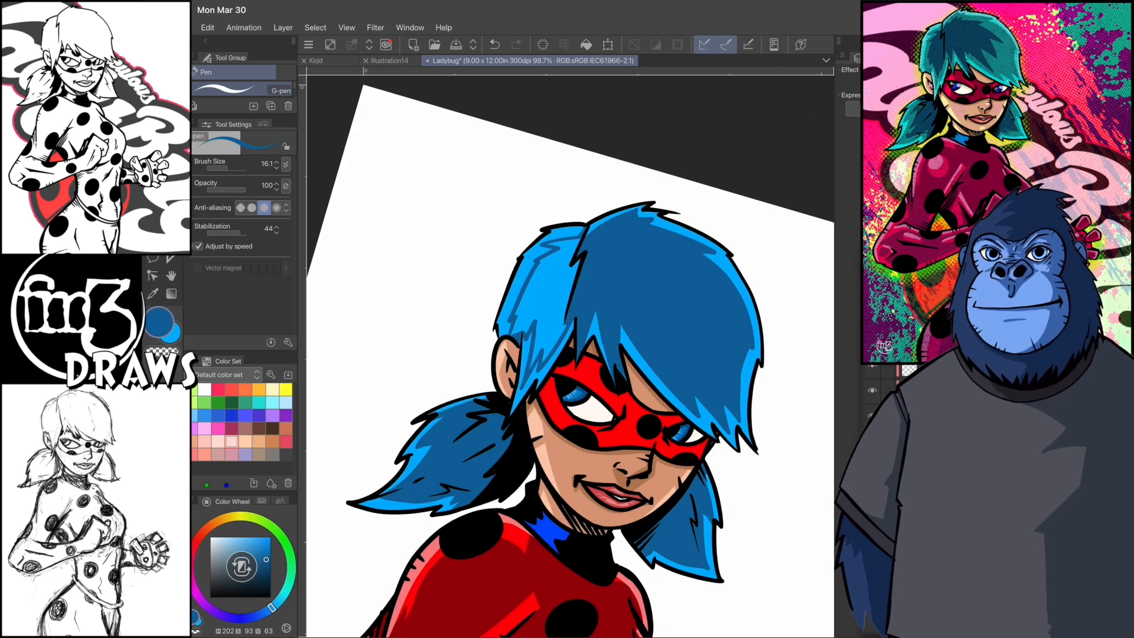
key("g")
left_click(541, 284)
key("p")
- Set the colour to deep blue (H 202, S 94, V 45), outline a second shadow on the crown and fringe, and fill it
left_click(267, 570)
key("ctrl+z")
mouse_move(512, 300)
left_mouse_down()
mouse_move(483, 367)
mouse_move(523, 362)
mouse_move(544, 379)
left_mouse_up()
mouse_move(544, 376)
left_mouse_down()
mouse_move(558, 385)
mouse_move(515, 358)
left_mouse_up()
left_click_drag(514, 356, 512, 390)
key("ctrl+z")
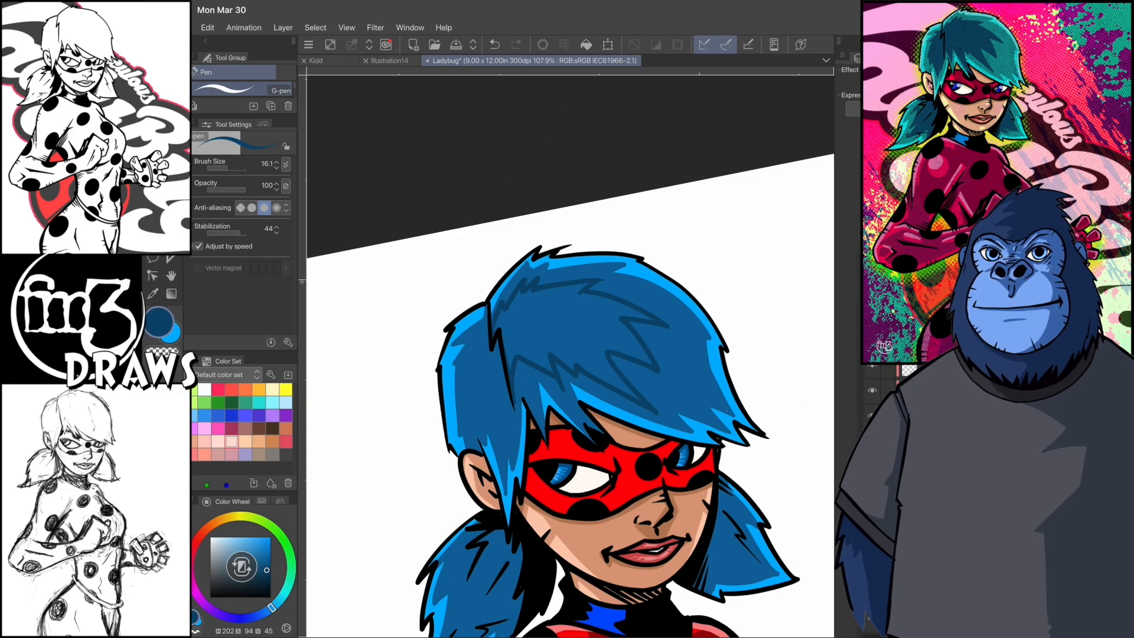
key("g")
left_click(567, 331)
key("p")
- Outline the second shadow on the side hair by the ear and fill it with the deep blue
left_click_drag(482, 372, 526, 450)
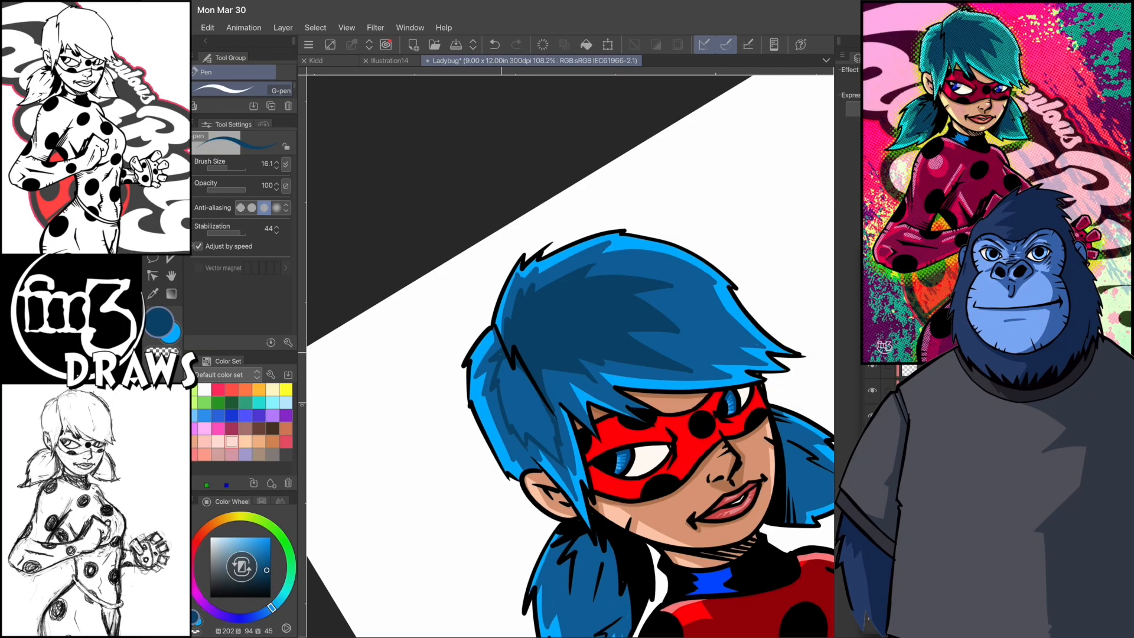
key("g")
left_click(524, 408)
key("p")
mouse_move(525, 312)
left_mouse_down()
mouse_move(515, 349)
mouse_move(540, 352)
left_mouse_up()
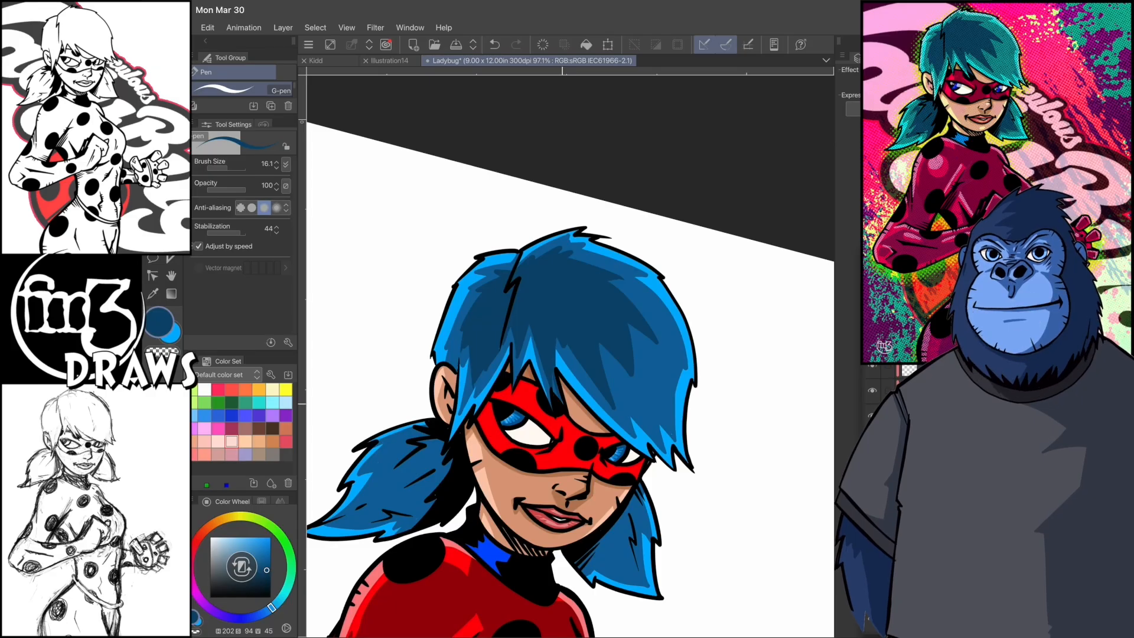
- Outline the second shadow on the near ponytail with jagged strokes and fill it with the deep blue
left_click(539, 316, "alt")
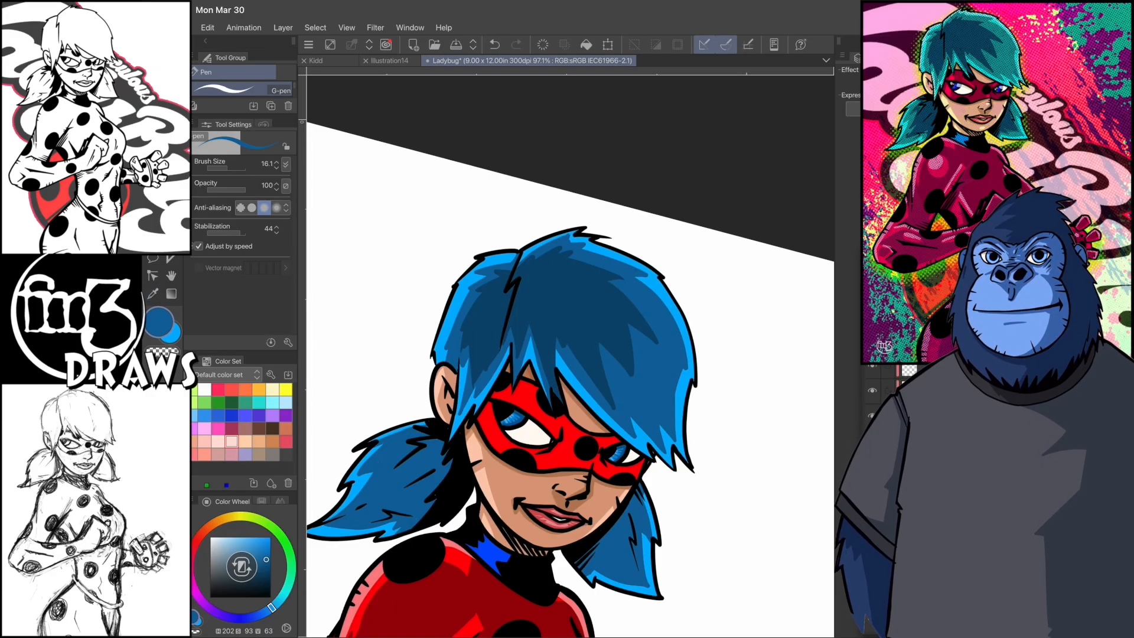
left_click(577, 290, "alt")
left_click_drag(462, 420, 490, 472)
left_click_drag(519, 443, 499, 493)
key("g")
left_click(490, 408)
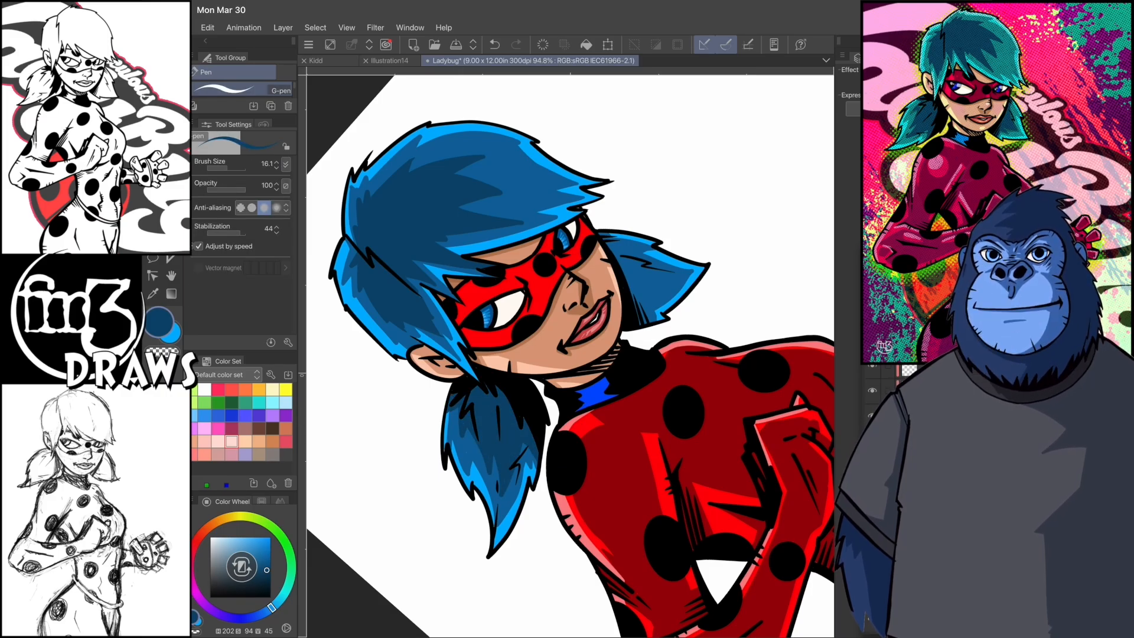
left_click_drag(461, 430, 468, 449)
- Outline the second shadow on the far ponytail with deep blue strokes and fill it
left_click_drag(535, 354, 546, 364)
key("ctrl+z")
mouse_move(548, 308)
left_mouse_down()
mouse_move(586, 376)
mouse_move(560, 368)
mouse_move(573, 365)
left_mouse_up()
left_click_drag(570, 384, 565, 417)
left_click_drag(553, 363, 526, 381)
key("g")
left_click(549, 387)
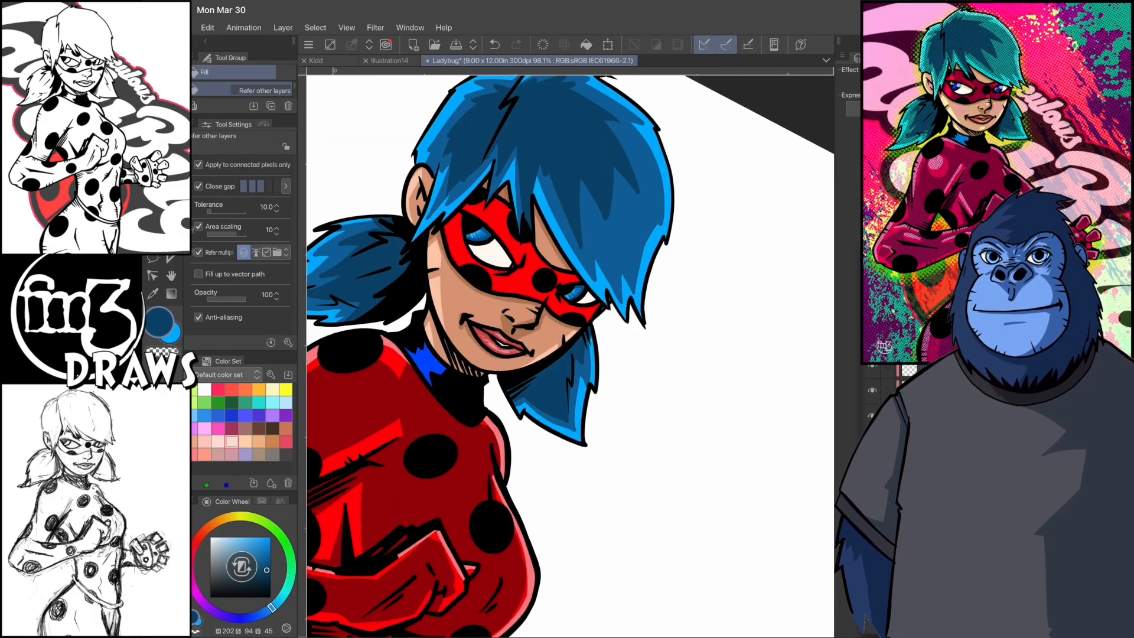
- Undo the far ponytail's fill, add to its shadow outline and fill the shape again with deep blue
key("ctrl+z")
key("p")
left_click_drag(527, 344, 557, 369)
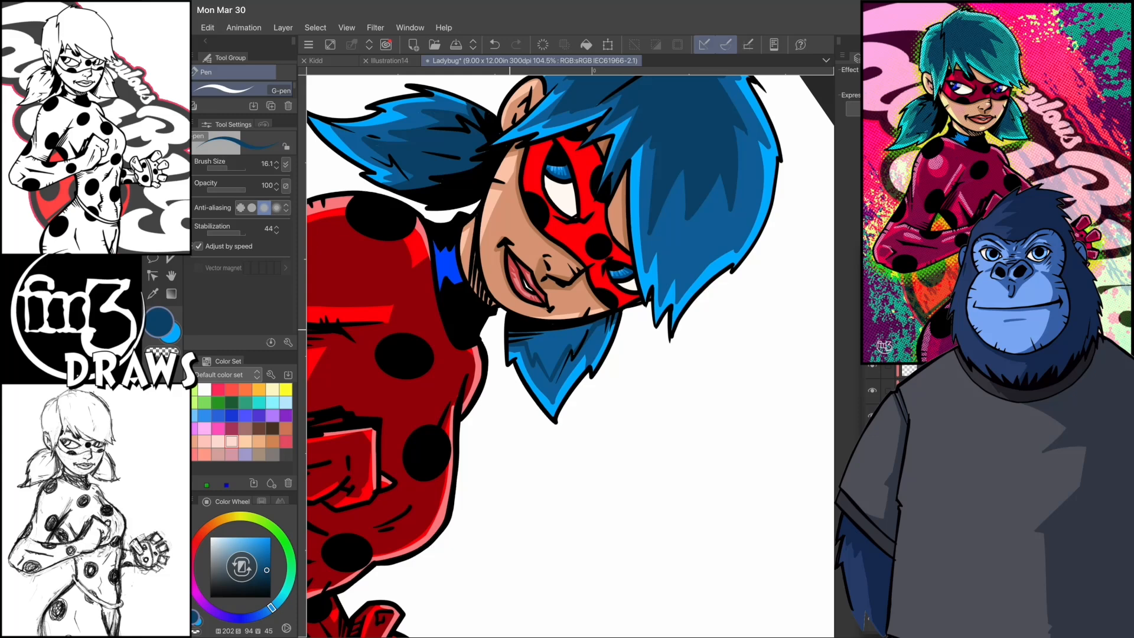
key("g")
left_click(547, 348)
key("p")
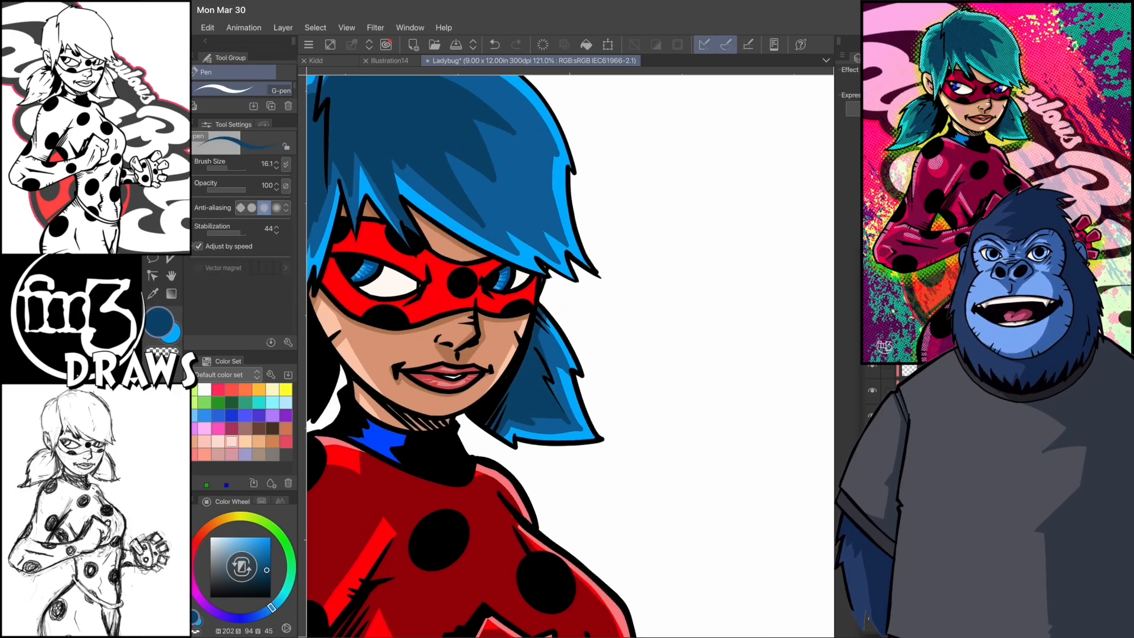
- Undo the last change and trim the far ponytail's shadow edge by painting with the transparent colour
key("ctrl+z")
key("c")
left_click_drag(512, 358, 527, 388)
key("c")
left_click(514, 365, "alt")
double_click(171, 332)
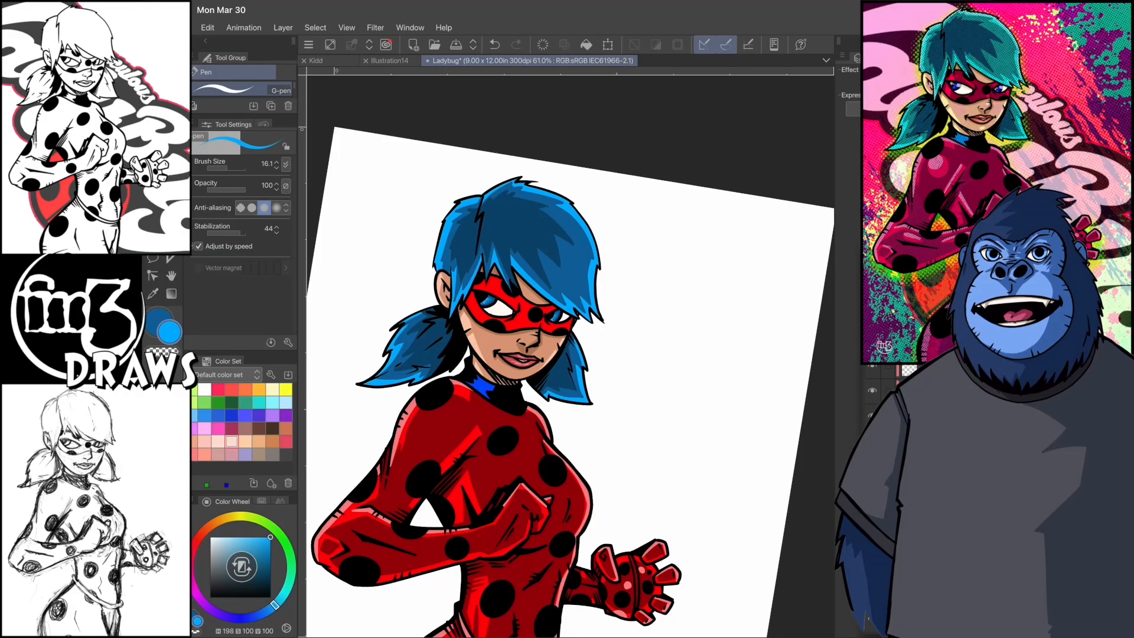
left_click(703, 145)
key("Return")
mouse_move(424, 380)
left_mouse_down()
mouse_move(427, 411)
mouse_move(426, 381)
mouse_move(513, 500)
left_mouse_up()
key("ctrl+z")
- Set the pen to pale blue (H 198, S 44, V 100) and paint highlights along the edges of the hair and ponytails
double_click(170, 333)
left_click(690, 145)
key("Return")
left_click_drag(539, 482, 599, 544)
mouse_move(510, 340)
left_mouse_down()
mouse_move(502, 355)
mouse_move(530, 307)
left_mouse_up()
mouse_move(514, 377)
left_mouse_down()
mouse_move(543, 253)
mouse_move(518, 302)
mouse_move(523, 285)
left_mouse_up()
left_click_drag(523, 285, 510, 242)
scroll(571, 354, "down", 3)
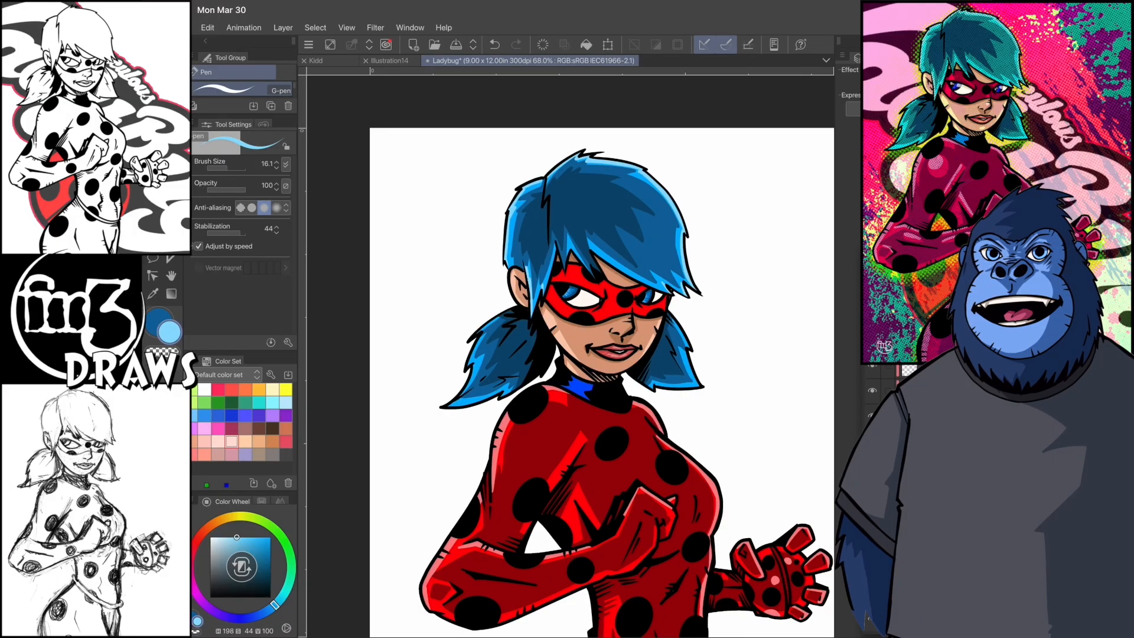
- Set the pen to white (H 198, S 0, V 100) and add highlights to the eyes
left_click(283, 27)
left_click(211, 538)
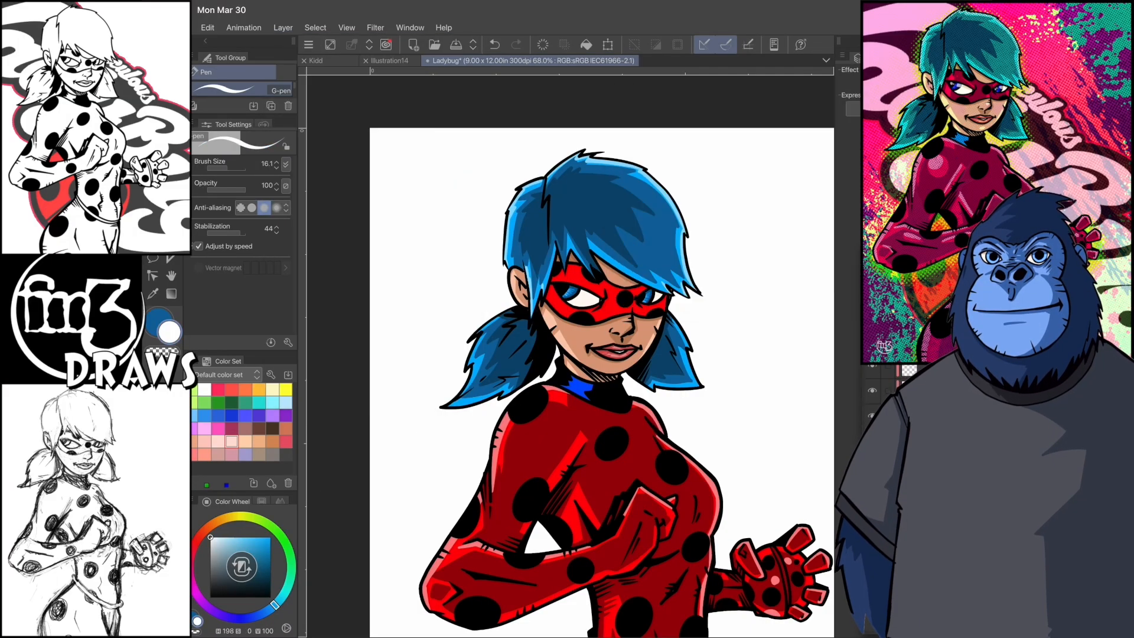
scroll(571, 354, "up", 5)
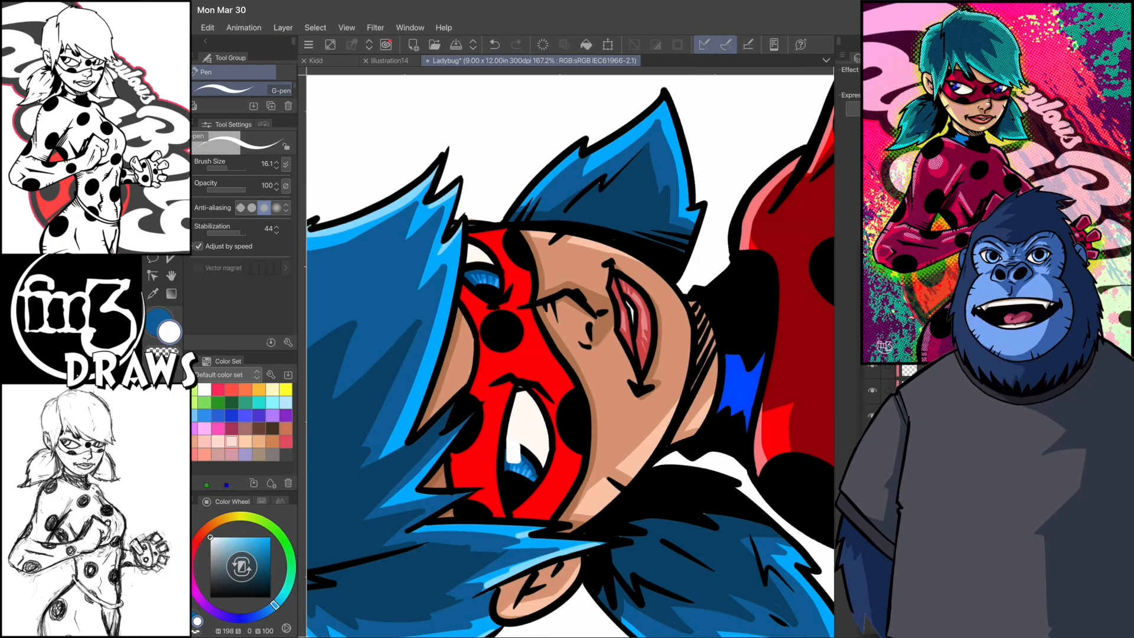
scroll(570, 354, "down", 2)
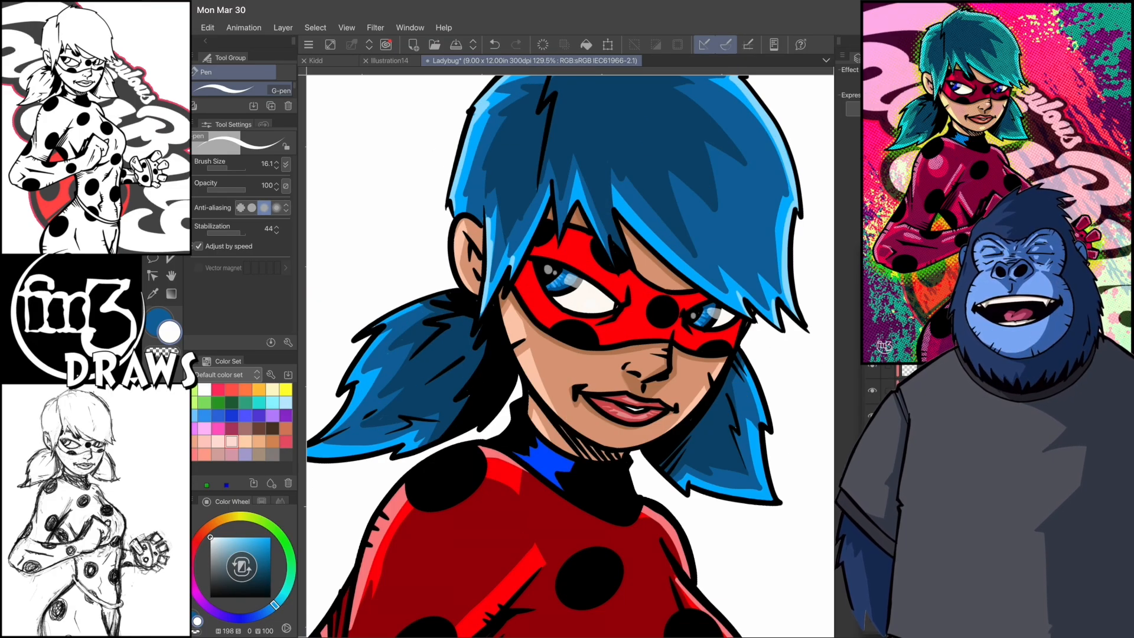
scroll(570, 355, "up", 3)
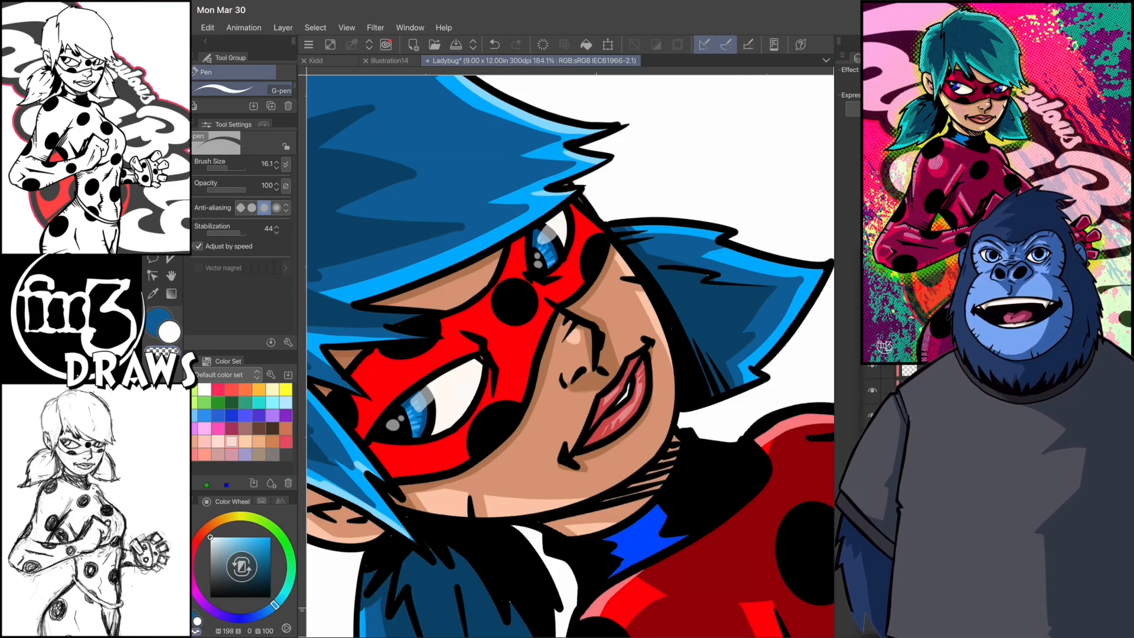
scroll(570, 354, "down", 3)
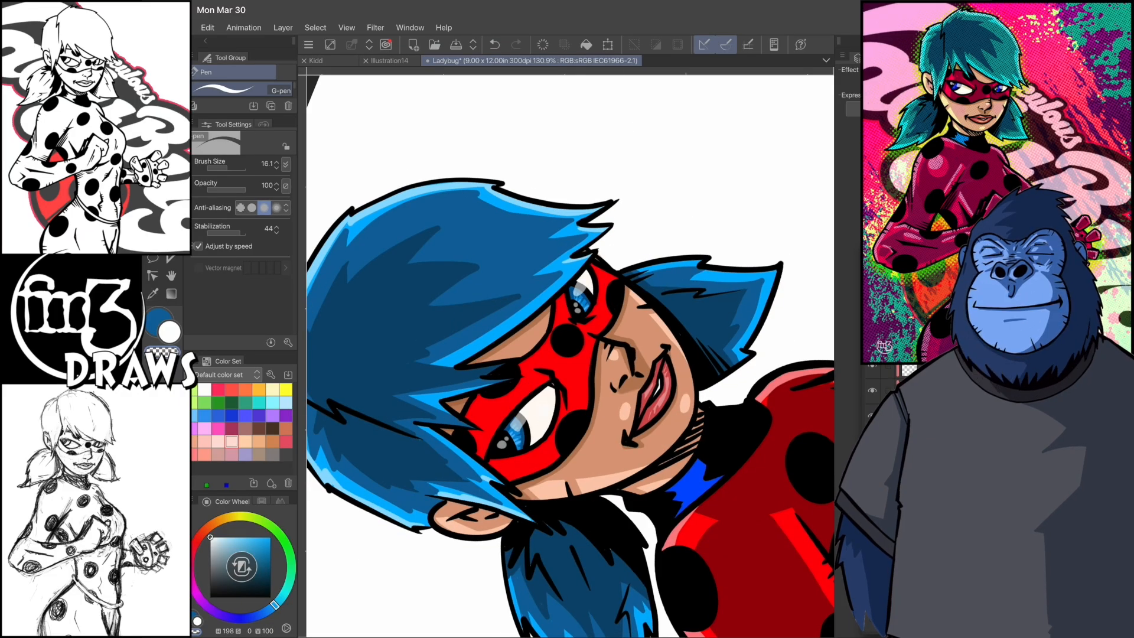
scroll(571, 355, "down", 3)
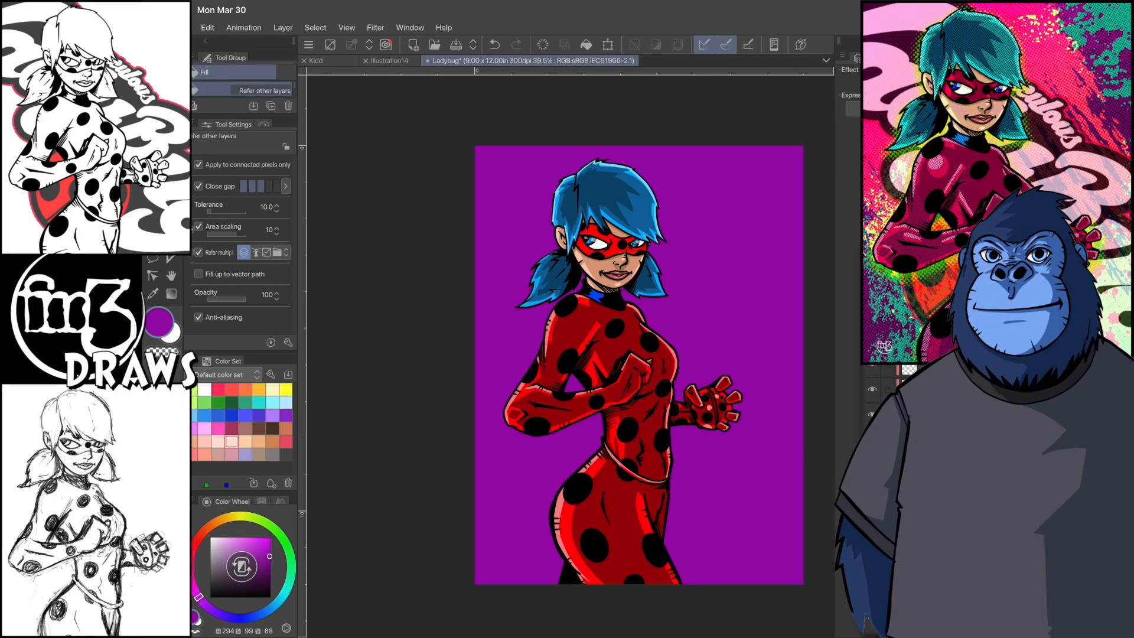
key("p")
left_click(207, 28)
left_click(236, 302)
left_click(464, 304)
key("Escape")
- Recolour the purple background to yellow-green with a Hue/Saturation/Luminosity correction
left_click(207, 28)
left_click(253, 287)
left_click(476, 304)
mouse_move(613, 521)
left_mouse_down()
mouse_move(629, 522)
mouse_move(585, 522)
mouse_move(632, 522)
left_mouse_up()
left_click_drag(612, 554, 631, 555)
left_click_drag(632, 522, 701, 522)
left_click_drag(612, 588, 623, 588)
left_click_drag(631, 555, 622, 555)
left_click(758, 503)
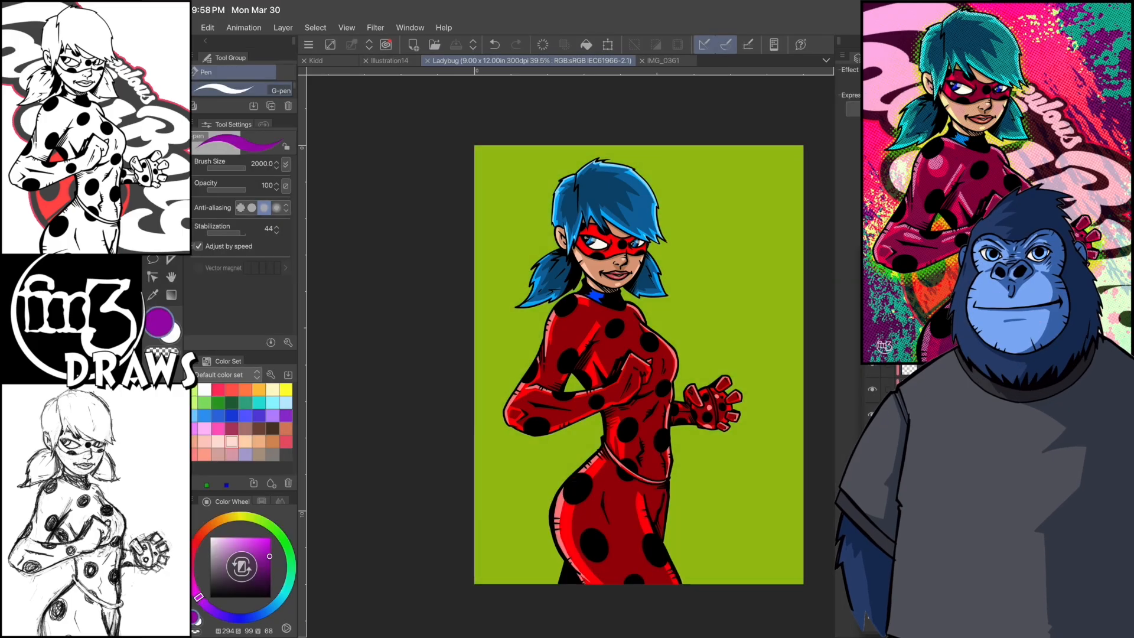
- Paste the splatter texture behind the figure and scale it to 206 percent to cover the background
key("ctrl+v")
left_click(207, 28)
mouse_move(236, 302)
left_click(476, 304)
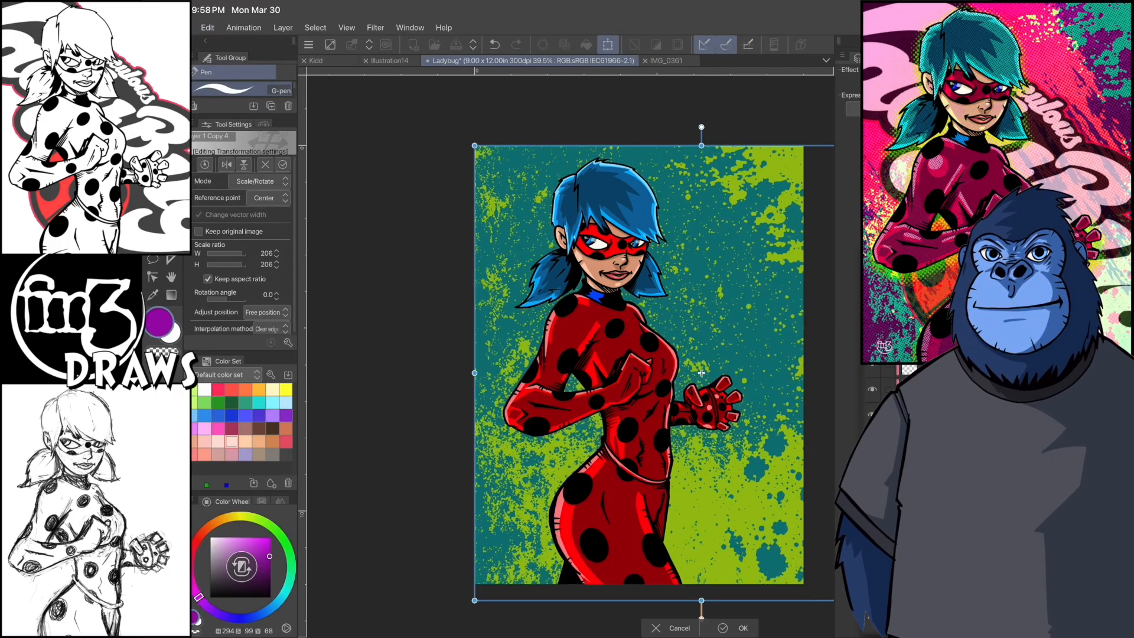
left_click(735, 628)
- Turn the teal splatter texture dark purple by setting its Hue correction to 103
left_click(182, 28)
left_click(208, 27)
mouse_move(248, 288)
left_click(473, 303)
left_click_drag(612, 522, 681, 523)
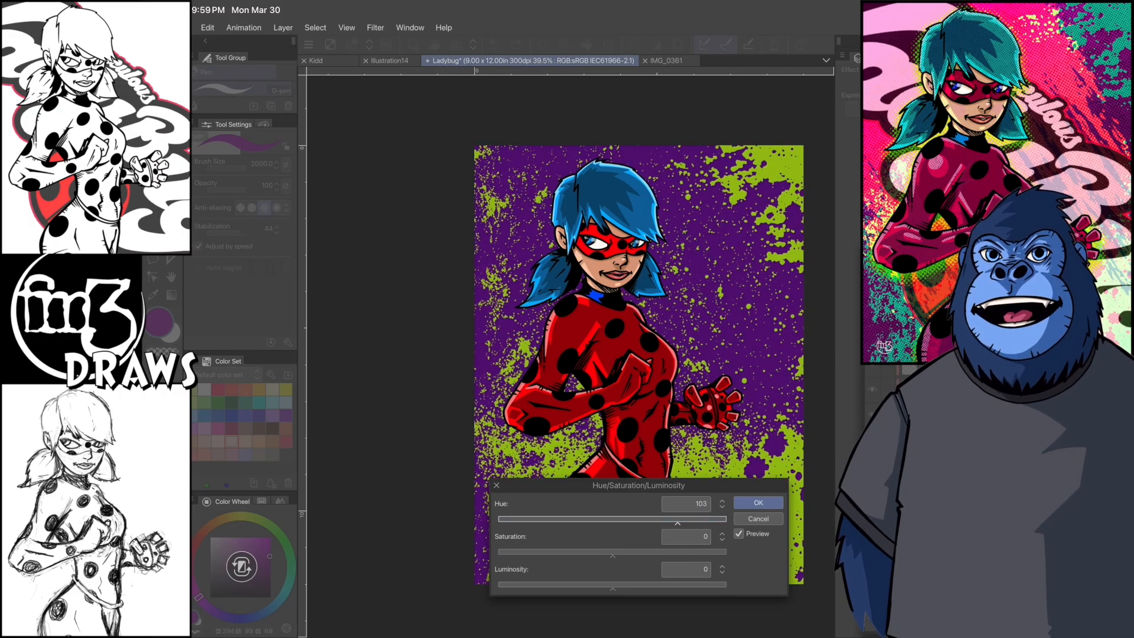
key("Return")
- Paint dark purple (H 283, S 89, V 47) over the green specks around the head and hand with a 266.4 brush
left_click(753, 336, "alt")
left_click(238, 168)
left_click_drag(702, 358, 704, 297)
mouse_move(499, 296)
left_mouse_down()
mouse_move(494, 160)
mouse_move(492, 199)
left_mouse_up()
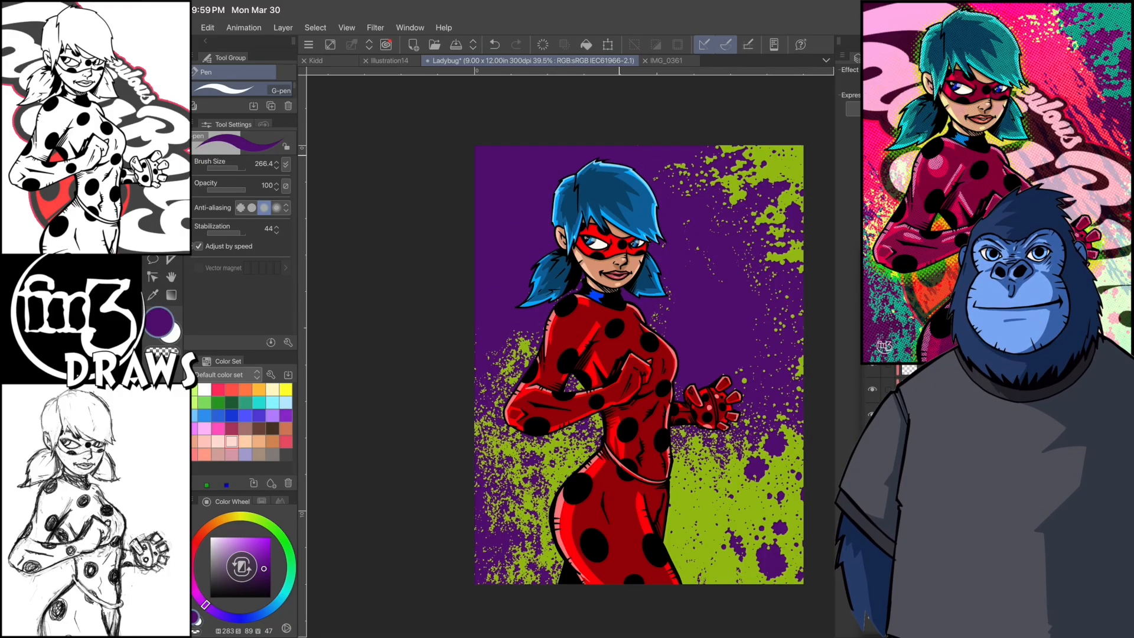
left_click_drag(766, 322, 774, 368)
- Shift the background layer's hue slightly with a Hue/Saturation/Luminosity correction and open the Scale/Rotate transform
key("ctrl+u")
left_click_drag(612, 522, 623, 522)
left_click(759, 503)
left_click(207, 28)
left_click(257, 300)
left_click(461, 302)
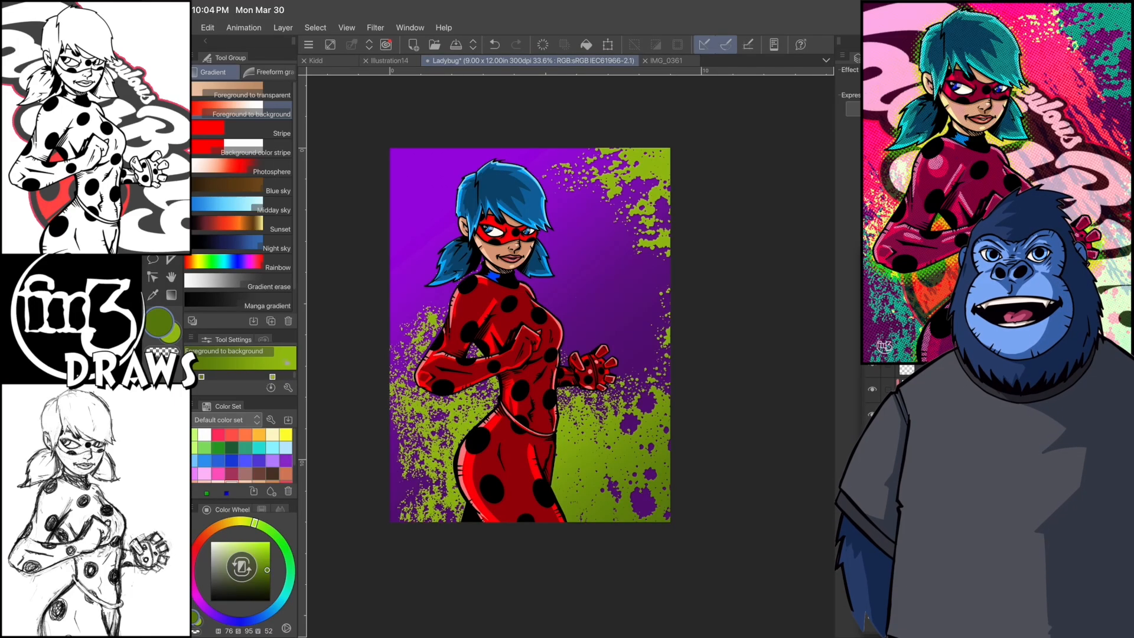
- Recolour the green gradient areas of the background to teal with a Hue/Saturation/Luminosity correction
left_click(207, 28)
left_click(255, 289)
left_click(464, 305)
left_click_drag(613, 521, 691, 521)
left_click(758, 502)
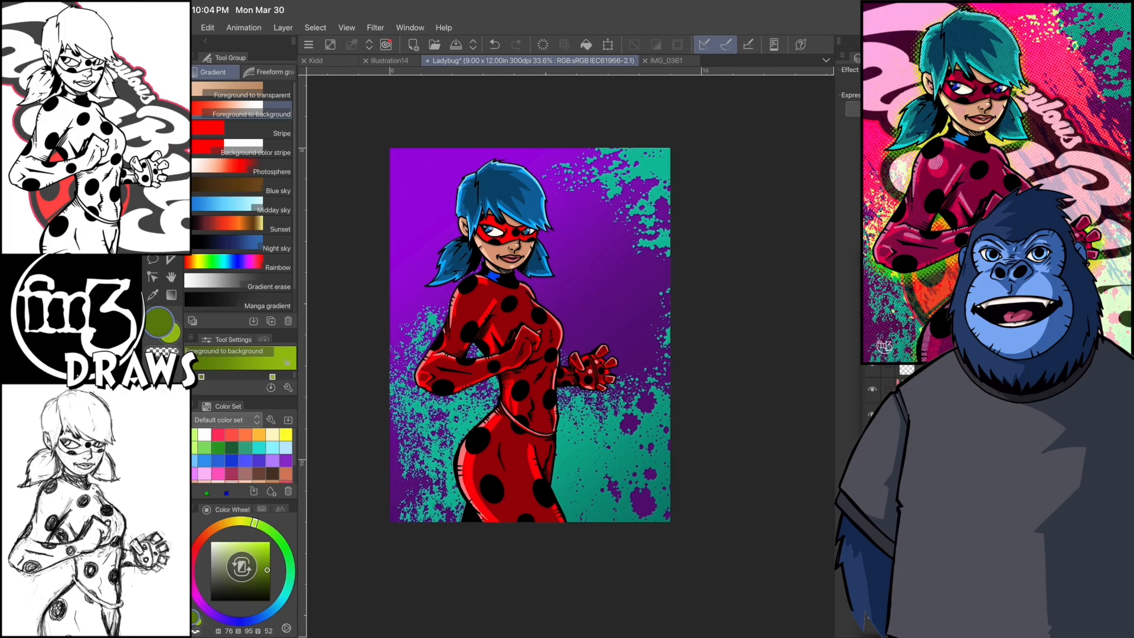
- Shift the violet splatter gradient's hue to magenta with a Hue/Saturation/Luminosity correction
left_click(207, 28)
left_click(248, 288)
left_click(467, 304)
mouse_move(612, 521)
left_mouse_down()
mouse_move(630, 521)
mouse_move(550, 521)
mouse_move(662, 521)
left_mouse_up()
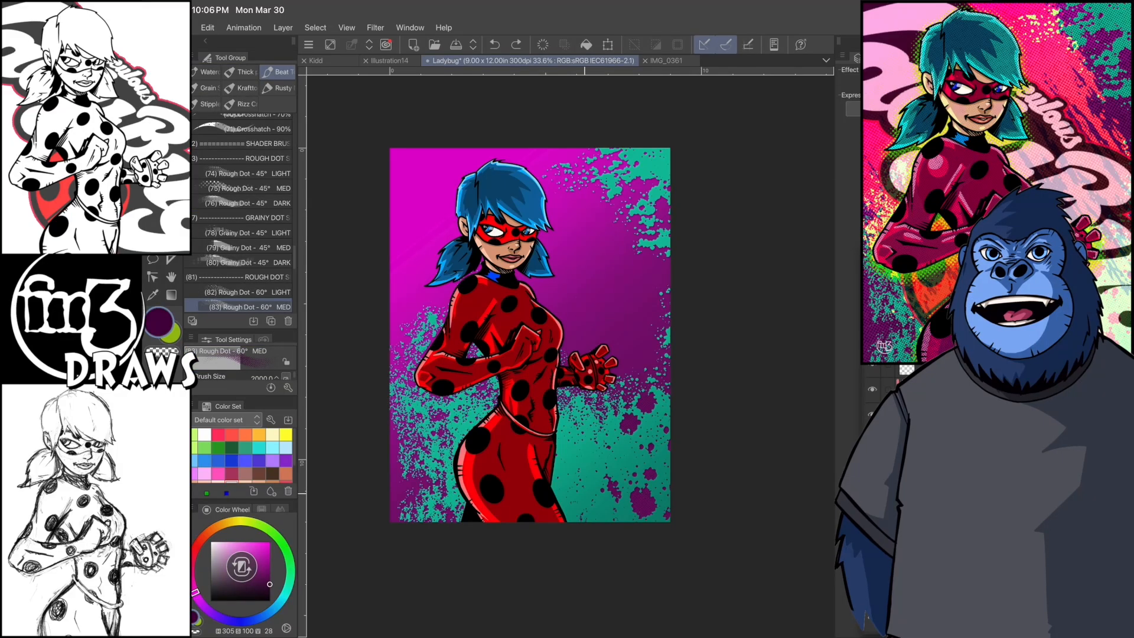
- Shade the magenta background with dark purple (H 305, S 100, V 28) halftone dots and enlarge the dot layer
mouse_move(641, 189)
left_mouse_down()
mouse_move(393, 355)
mouse_move(374, 314)
left_mouse_up()
left_click(207, 28)
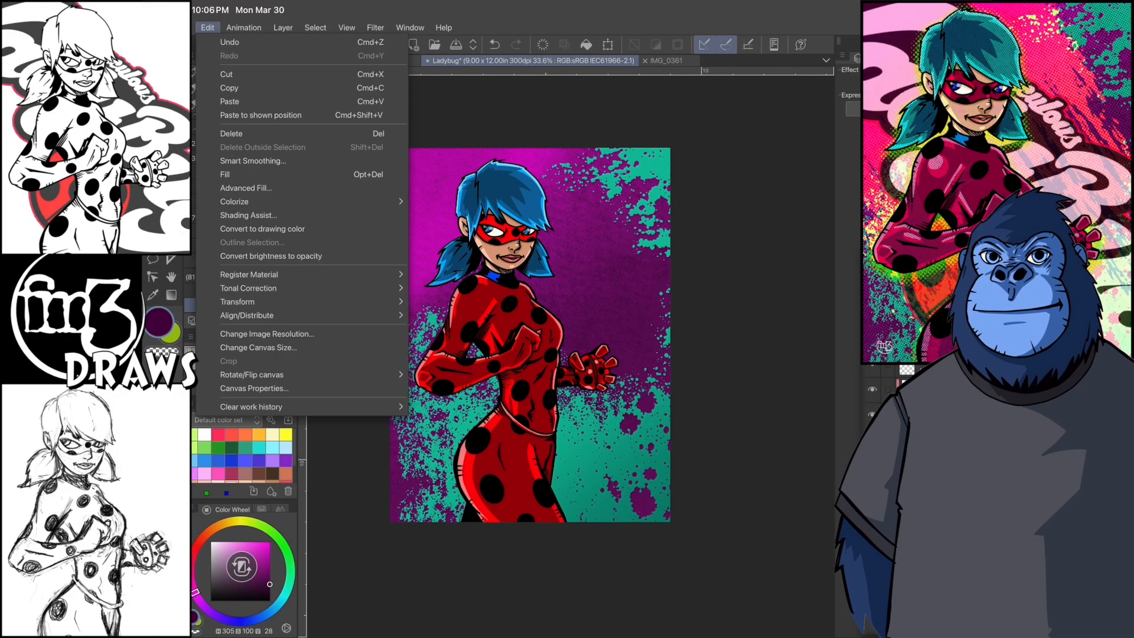
left_click(243, 301)
left_click(461, 303)
left_click_drag(670, 148, 708, 98)
left_click_drag(376, 541, 353, 570)
key("Return")
- Shade the teal background with dark teal (H 180, S 100, V 38) Rough Dot 60° MED halftone and enlarge the dots
left_click(284, 597)
left_click(270, 578)
mouse_move(656, 558)
left_mouse_down()
mouse_move(667, 484)
mouse_move(407, 449)
left_mouse_up()
left_click_drag(659, 245, 594, 151)
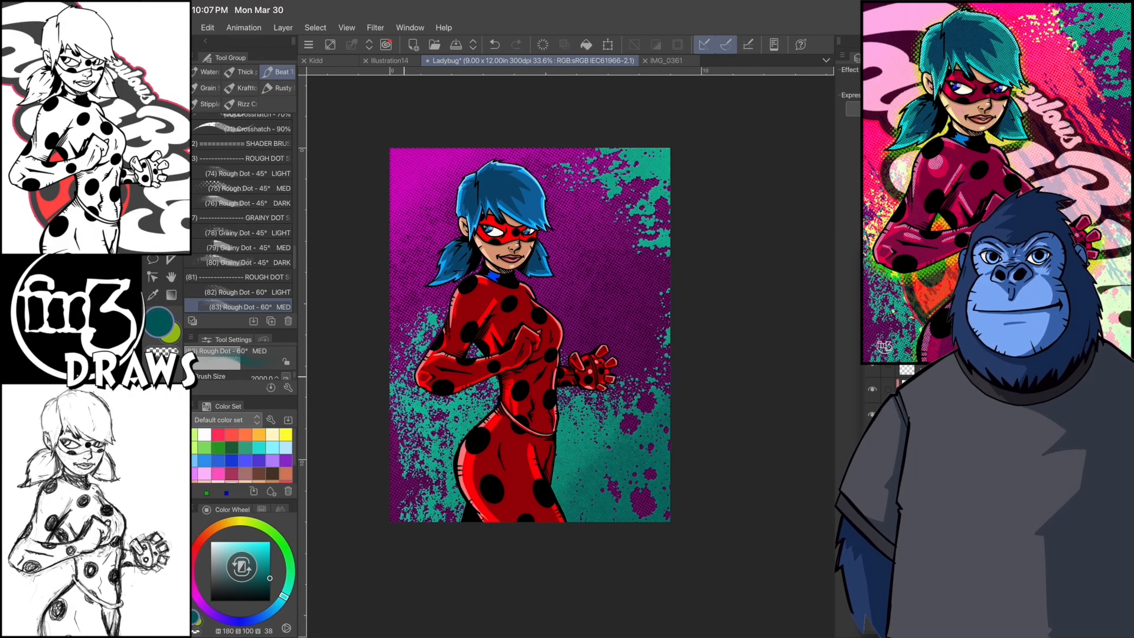
left_click(208, 27)
mouse_move(225, 296)
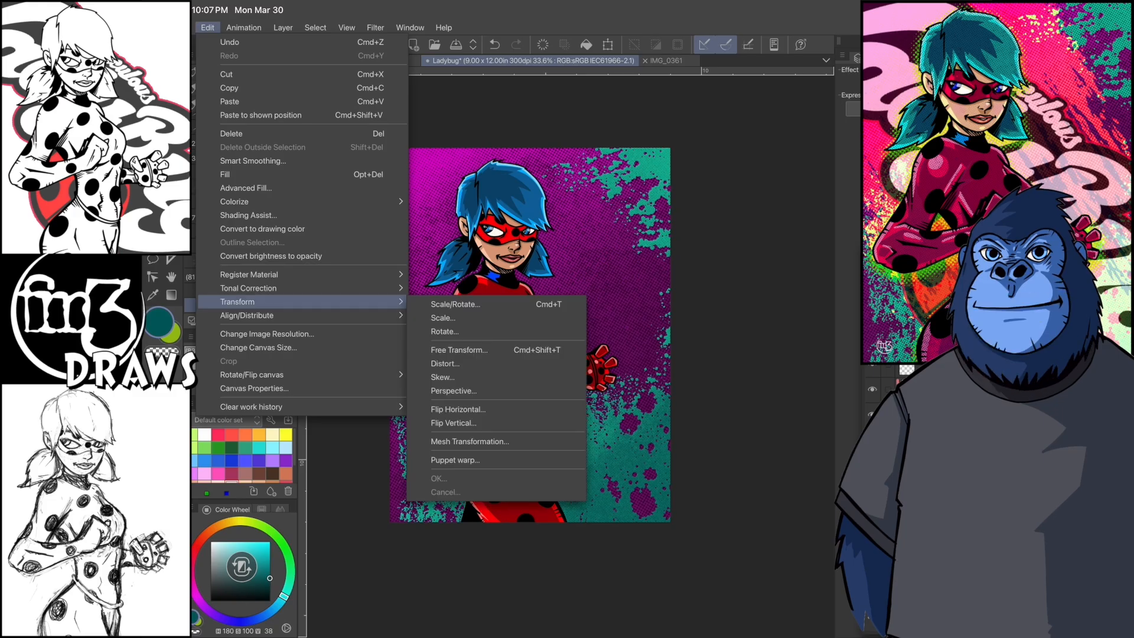
left_click(443, 301)
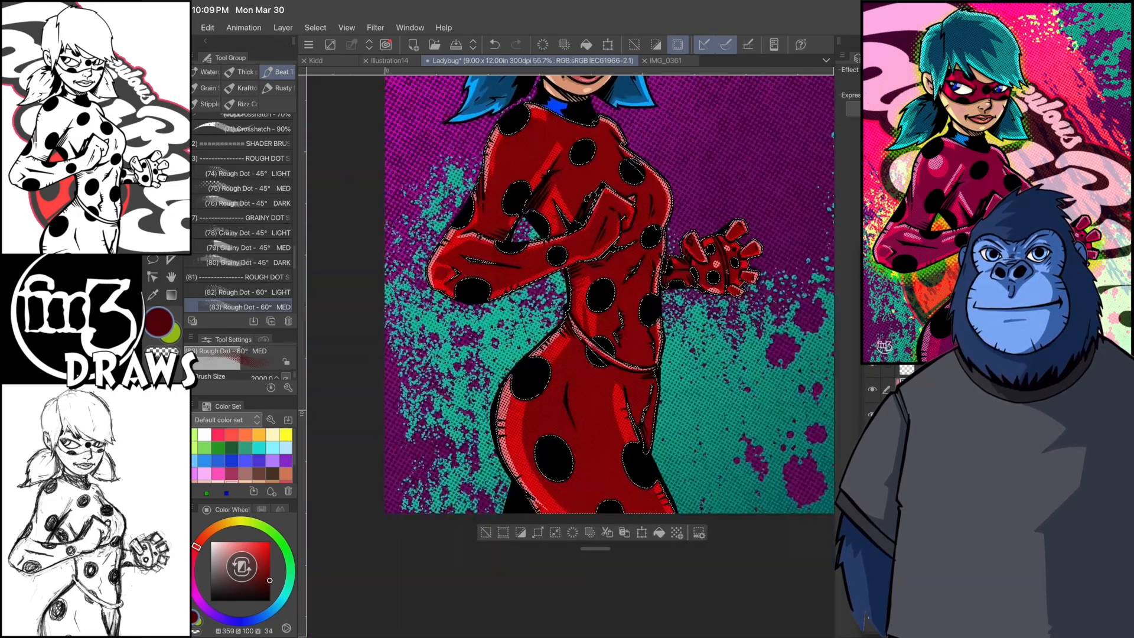
- Shade the selected red suit with dark red (H 359, S 100, V 34) rough-dot halftone and run Select Color Gamut
left_click_drag(608, 207, 523, 443)
left_click_drag(591, 236, 557, 403)
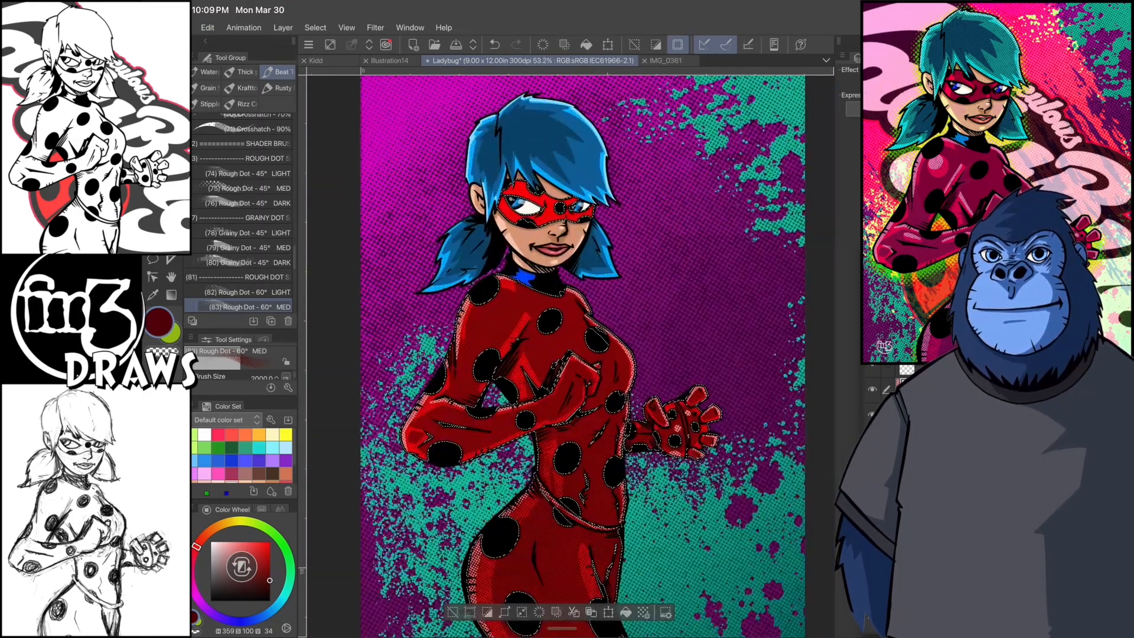
left_click(316, 27)
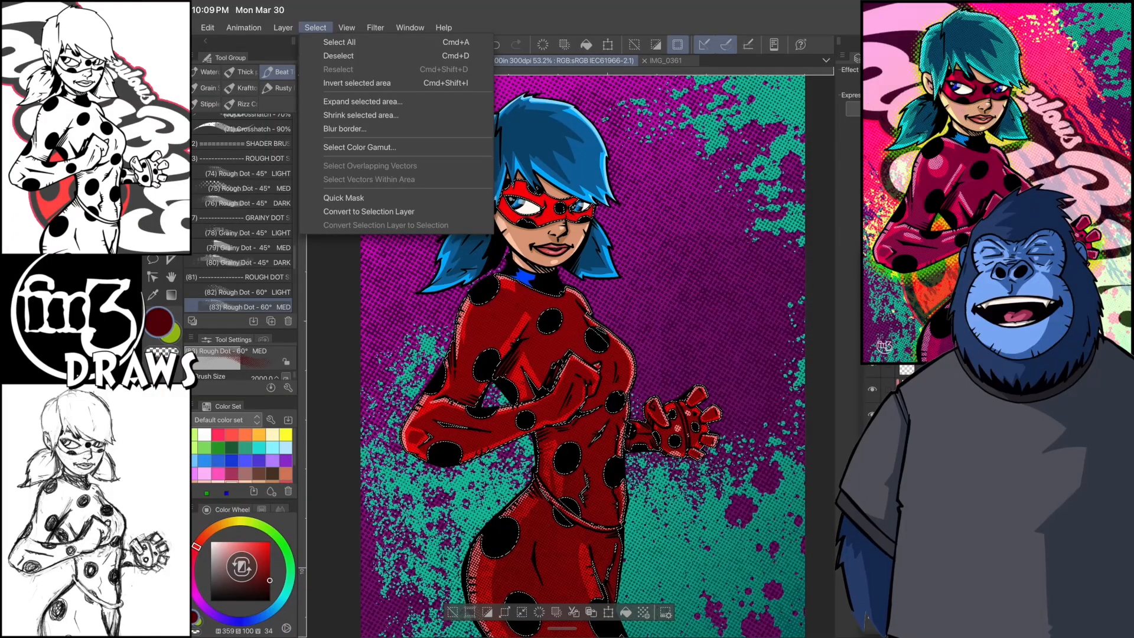
left_click(360, 147)
left_click(656, 580)
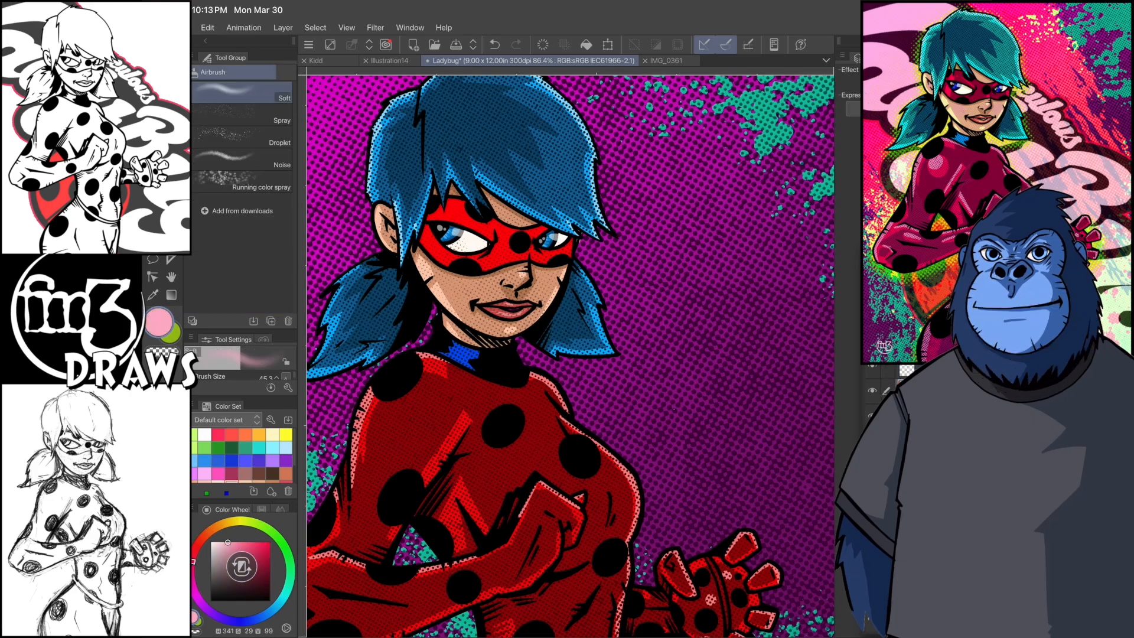
- Add pink blush (H 341, S 29, V 99) to both cheeks with the Soft airbrush
left_click_drag(446, 281, 466, 299)
left_click_drag(540, 278, 555, 294)
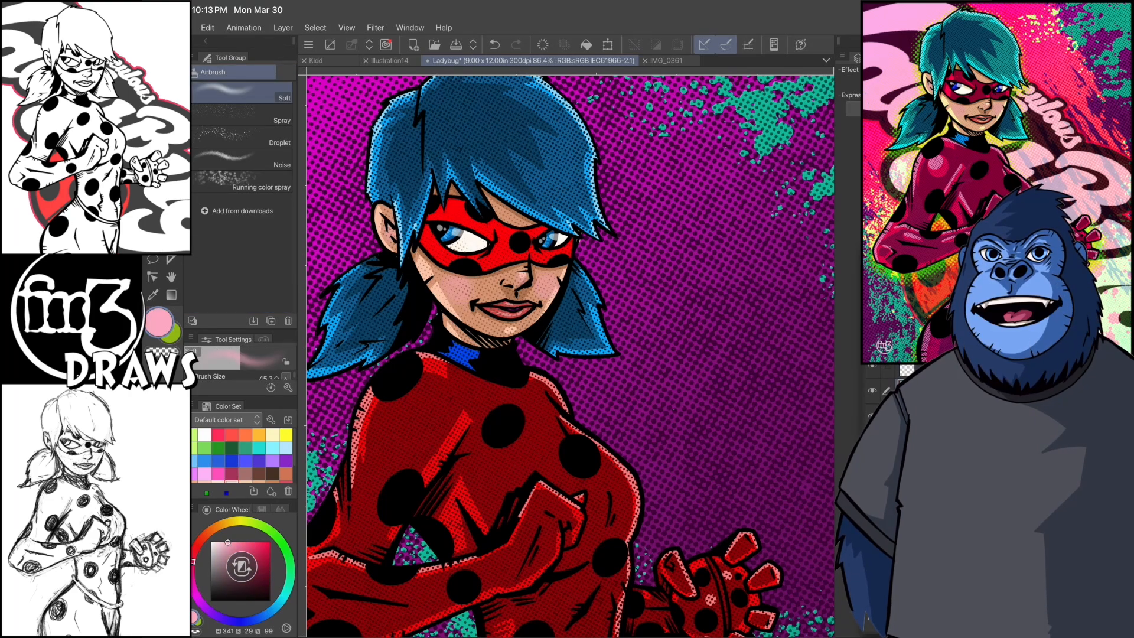
left_click(906, 371)
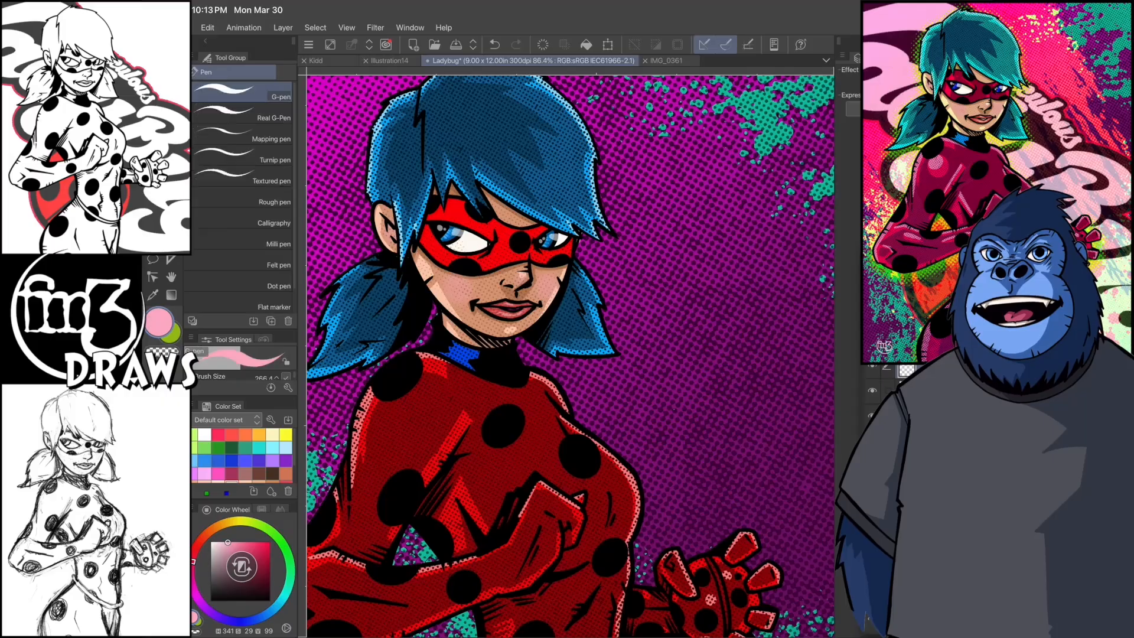
scroll(570, 352, "up", 3)
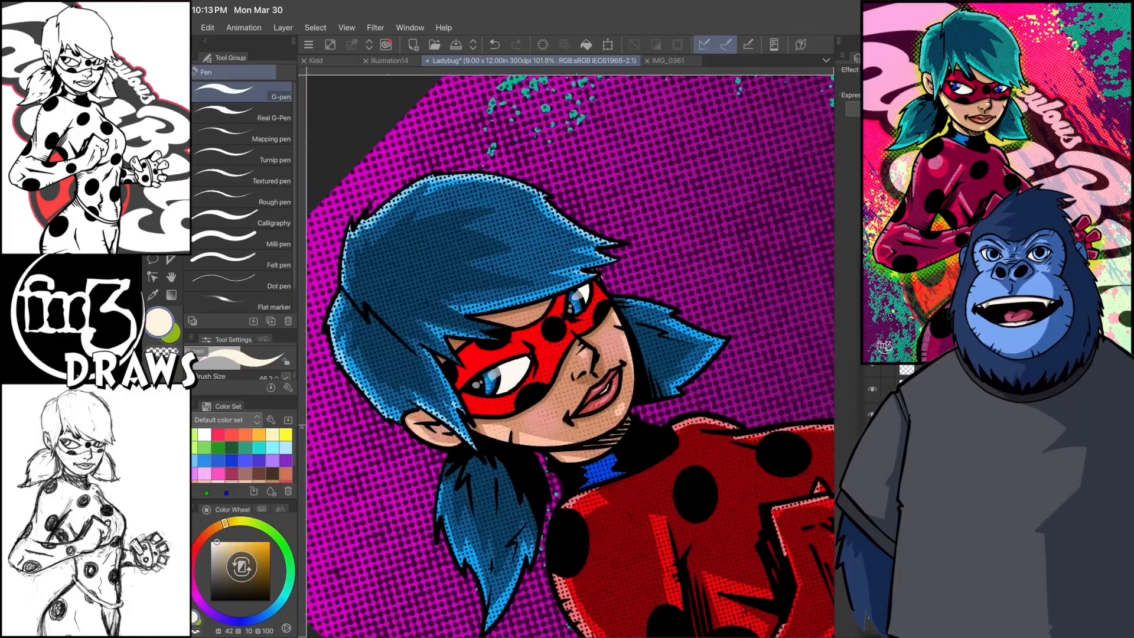
- Soften the white outline behind the figure with a Gaussian blur of strength 75.44
key("c")
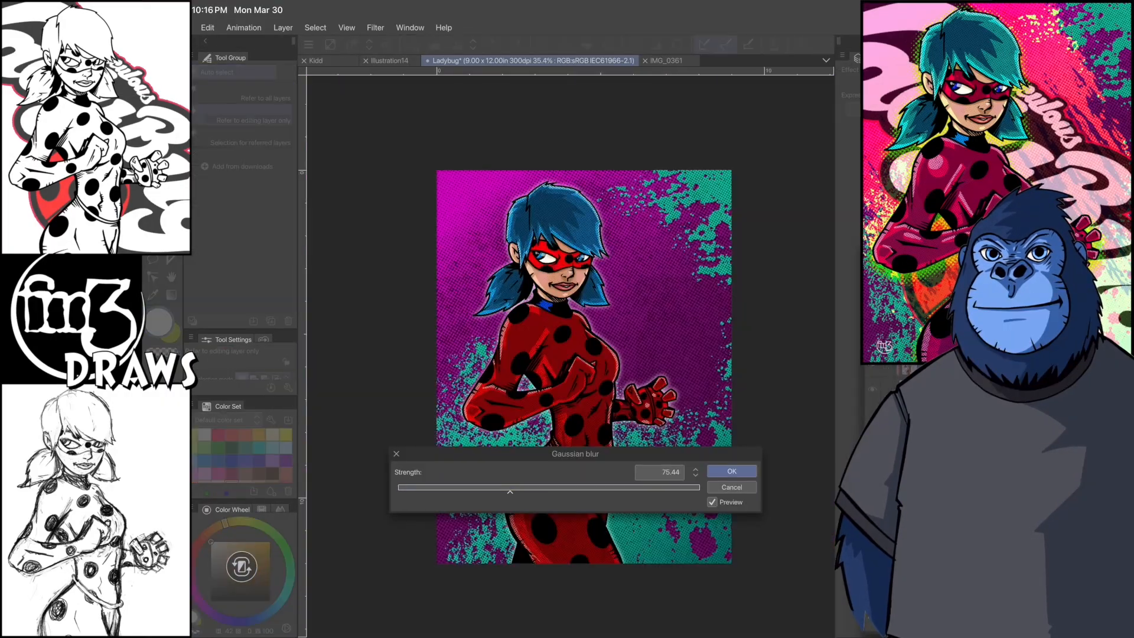
key("Return")
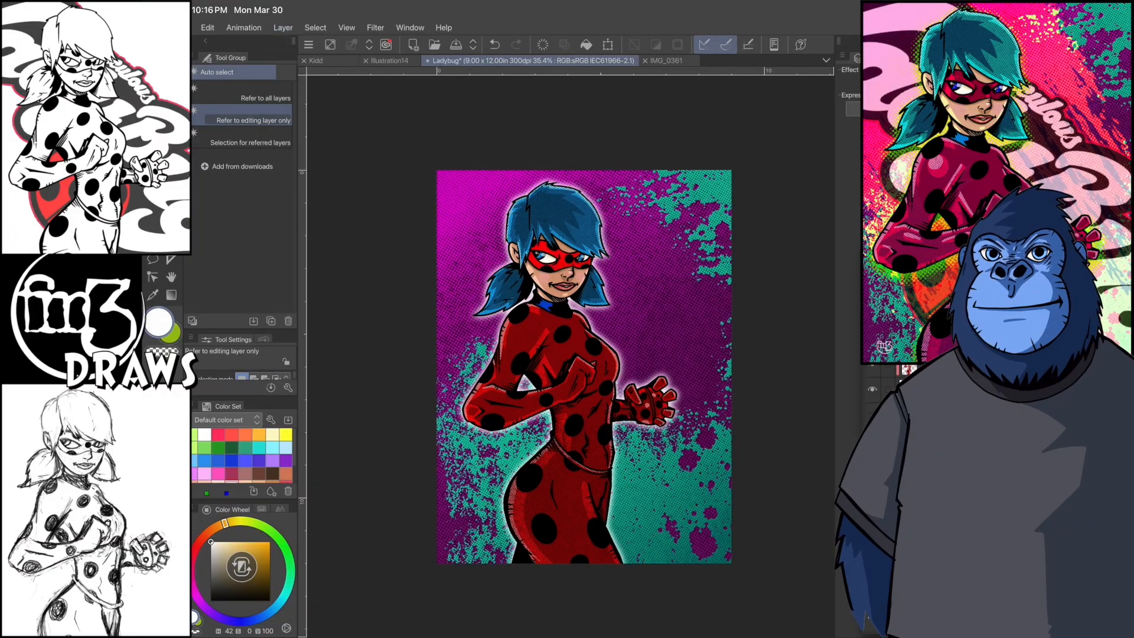
left_click(283, 27)
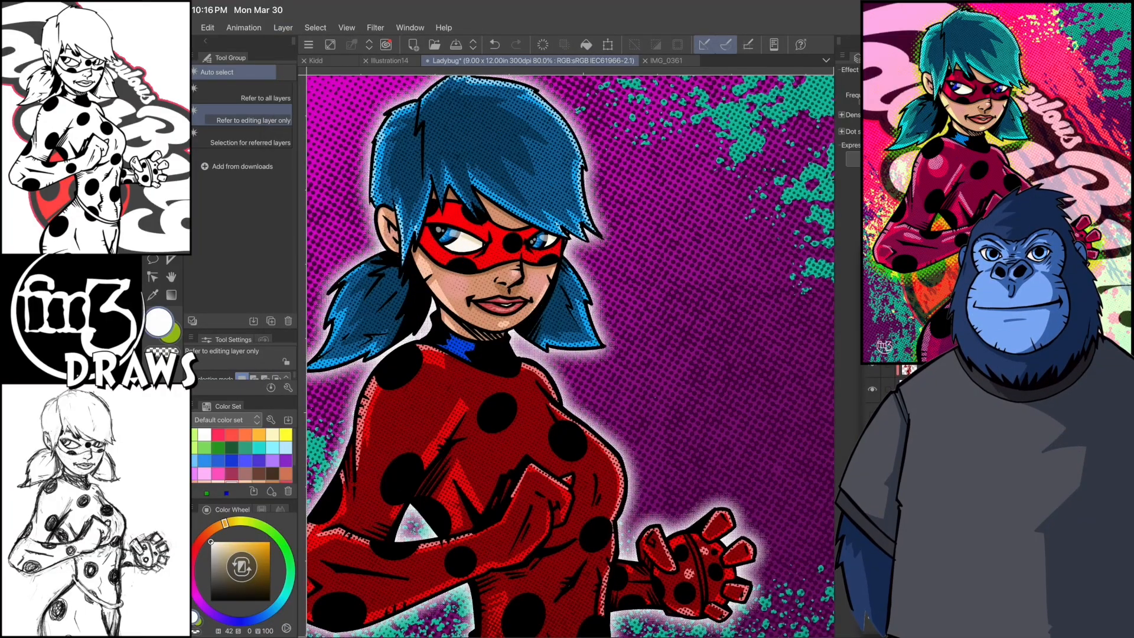
- Turn the blurred white glow into halftone dots and nudge it slightly sideways behind the figure
scroll(570, 356, "down", 4)
key("ctrl+t")
left_click_drag(606, 413, 601, 414)
scroll(570, 356, "up", 3)
key("Return")
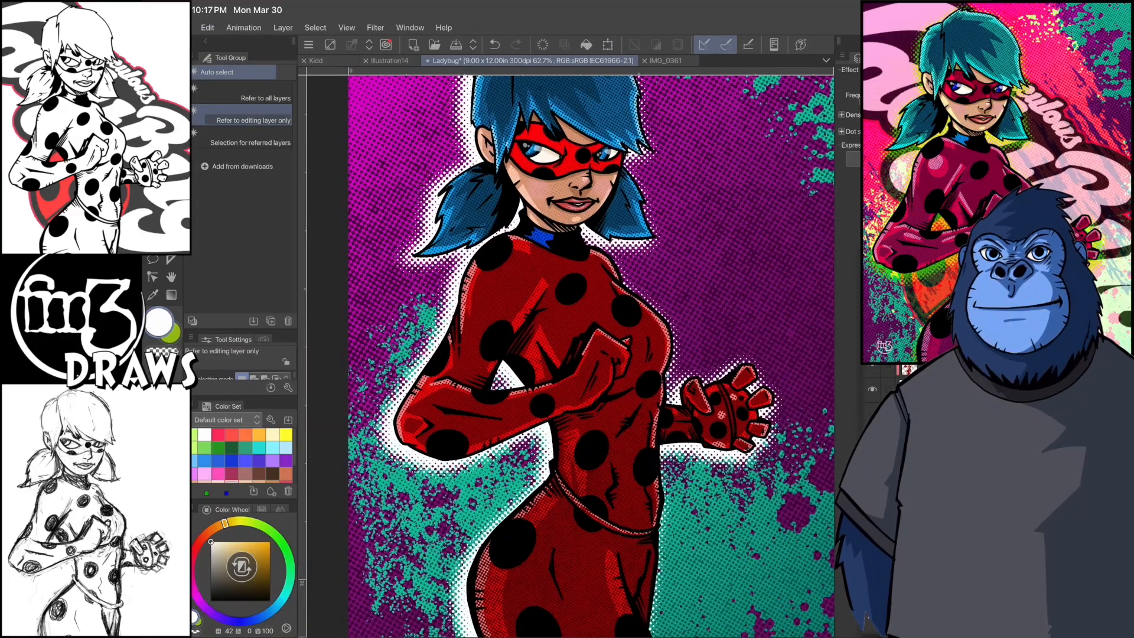
- Reposition the white halftone glow around the figure with the Scale/Rotate transform
scroll(570, 356, "down", 2)
left_click(207, 28)
left_click(240, 301)
left_click(440, 301)
scroll(611, 369, "down", 2)
left_click_drag(611, 375, 624, 351)
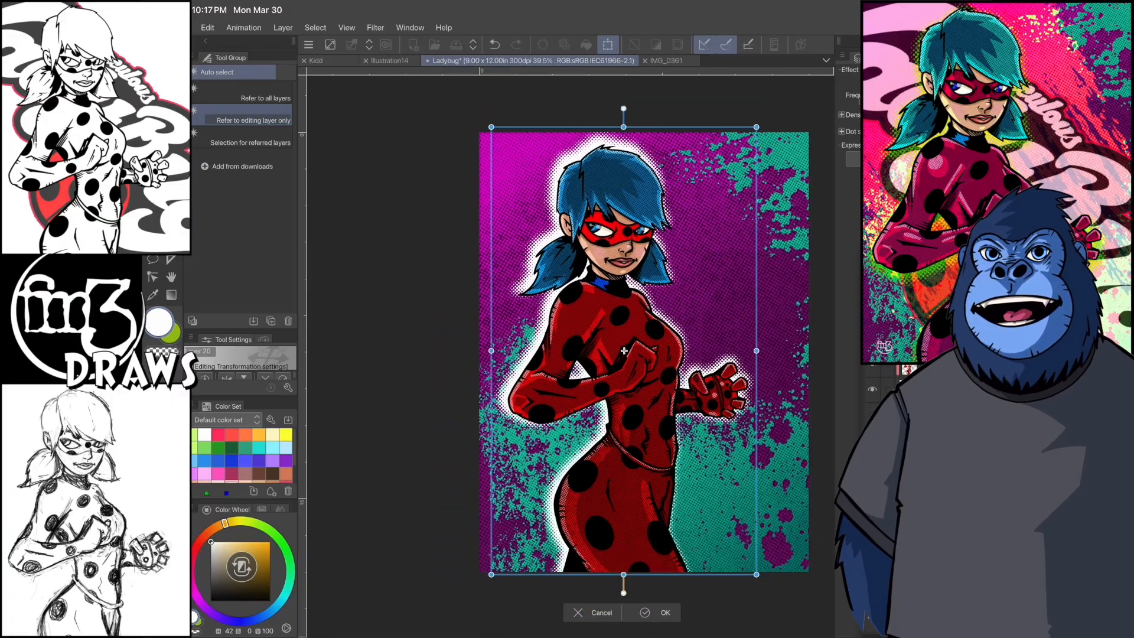
key("Return")
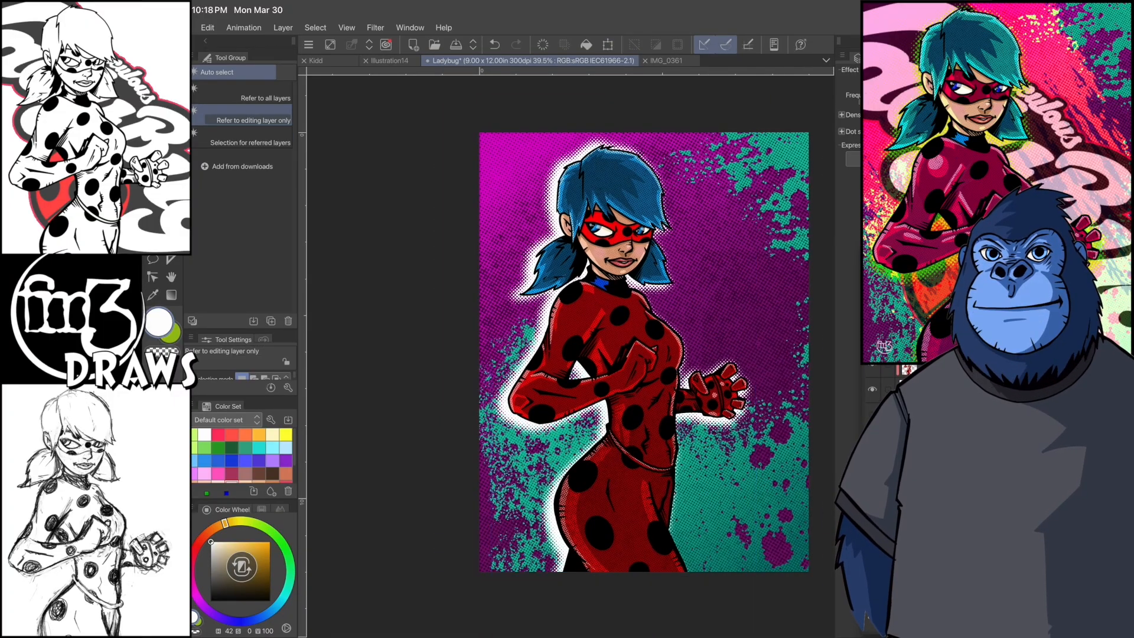
- Fill the glow around the figure with bright green (H 90, S 100, V 100) and clear the selection
left_click(265, 528)
left_click(270, 542)
left_click(552, 508)
left_click(208, 28)
left_click(226, 174)
key("ctrl+d")
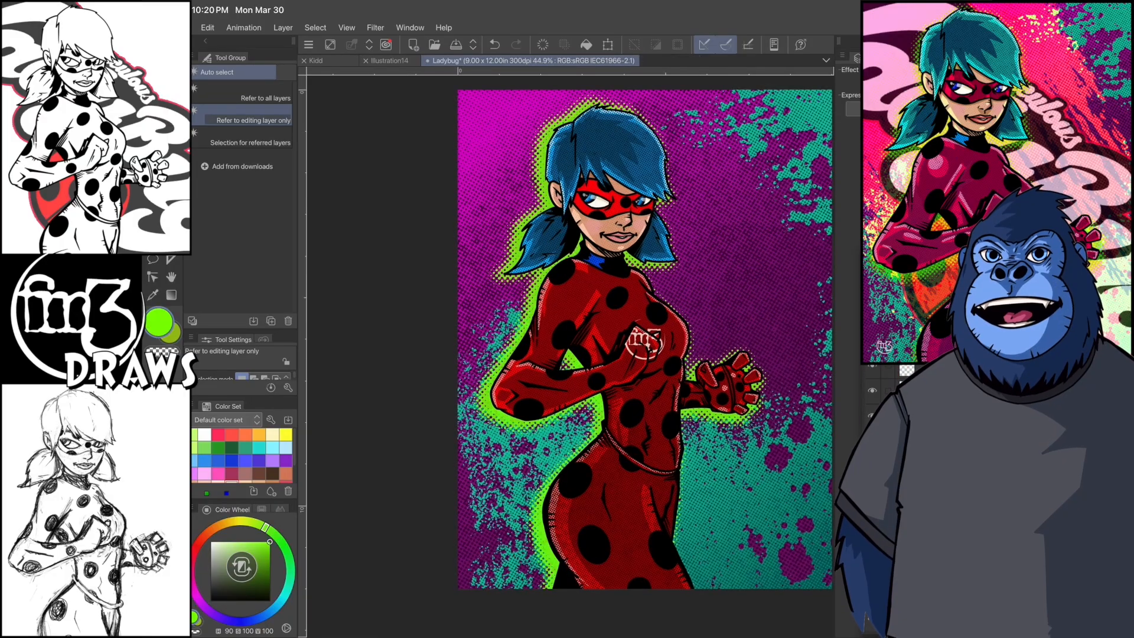
- Shrink the white signature logo and place it in the lower-left corner of the artwork
key("ctrl+t")
left_click_drag(646, 339, 499, 559)
left_click_drag(520, 537, 508, 549)
left_click(526, 617)
scroll(706, 446, "down", 2)
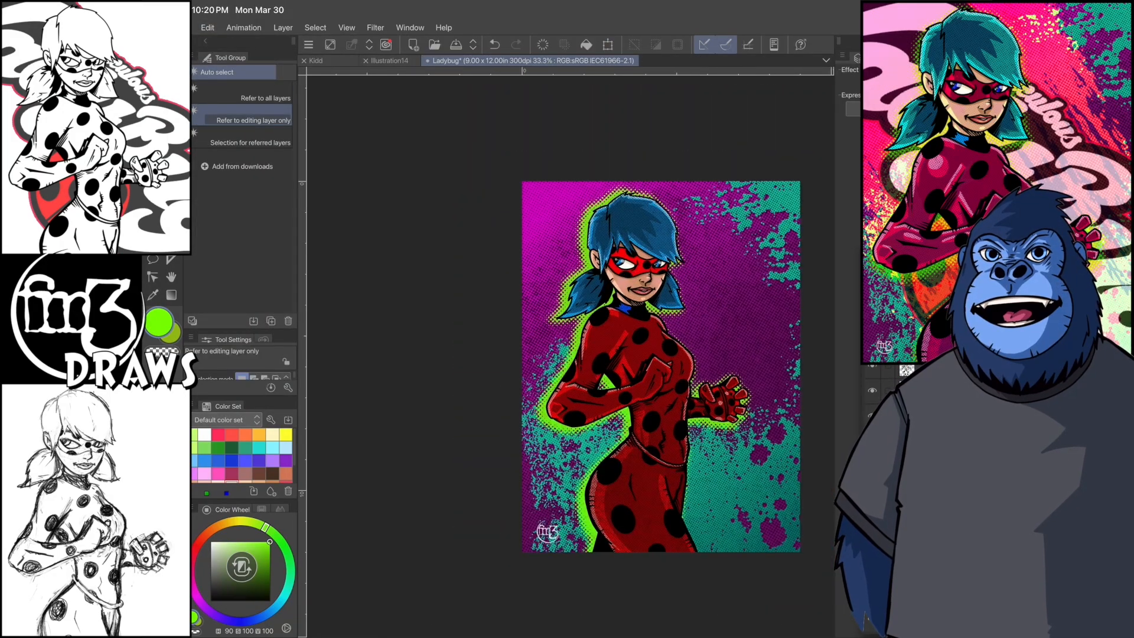
- Rotate and reposition the yellow splatter texture so it runs diagonally across the background
left_click(208, 28)
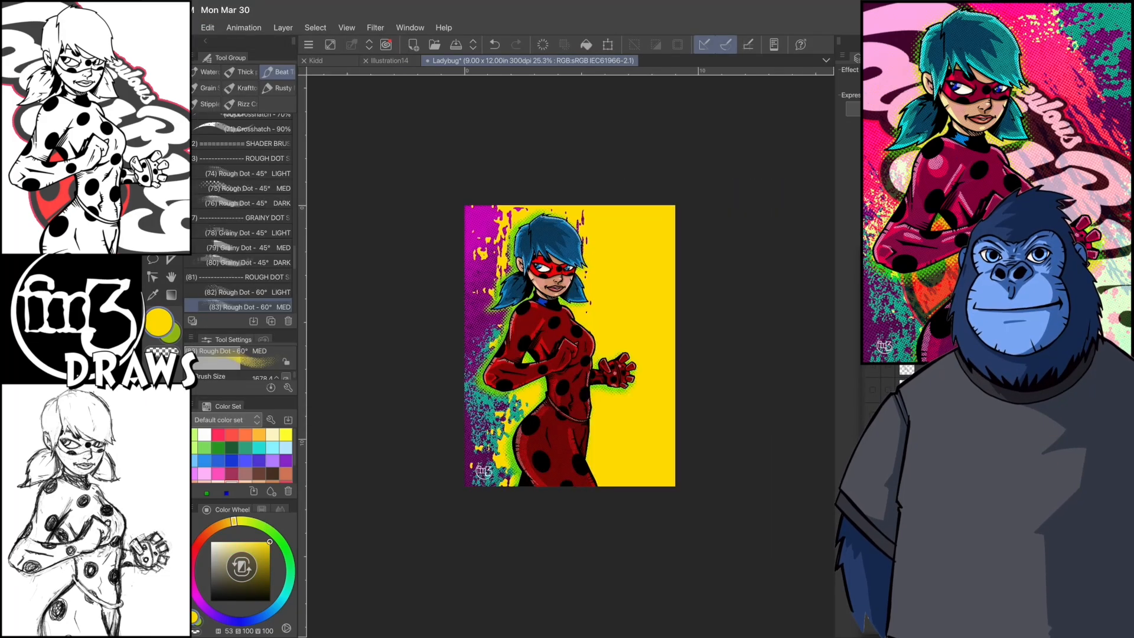
left_click(207, 27)
mouse_move(238, 302)
left_click(455, 304)
left_click_drag(661, 378, 559, 320)
left_click_drag(560, 167, 433, 204)
left_click_drag(560, 375, 592, 353)
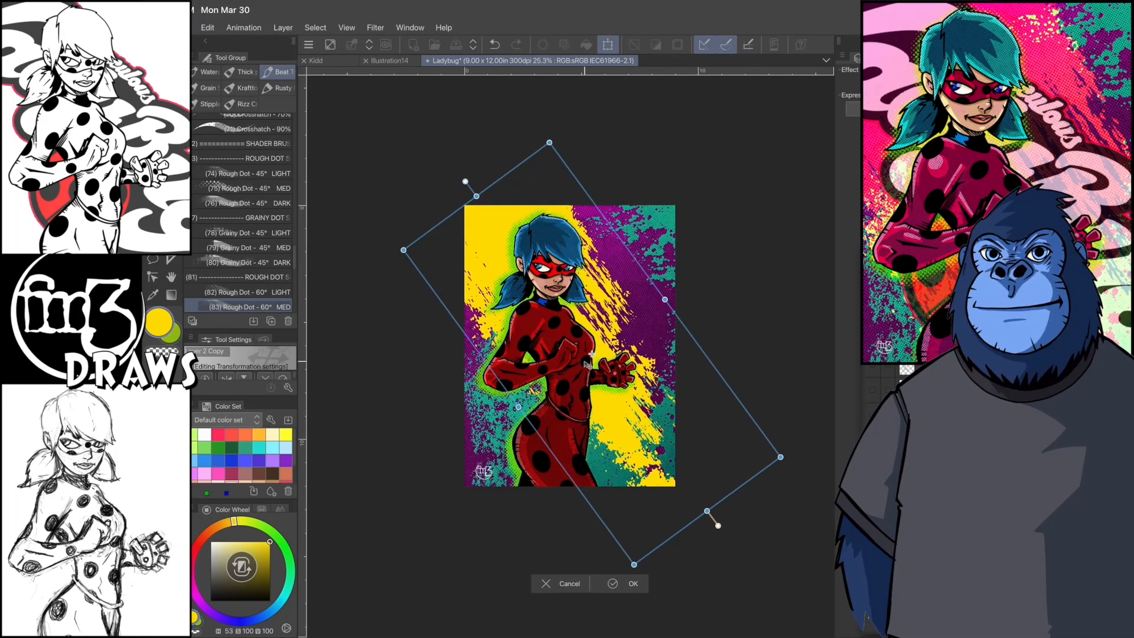
left_click(632, 583)
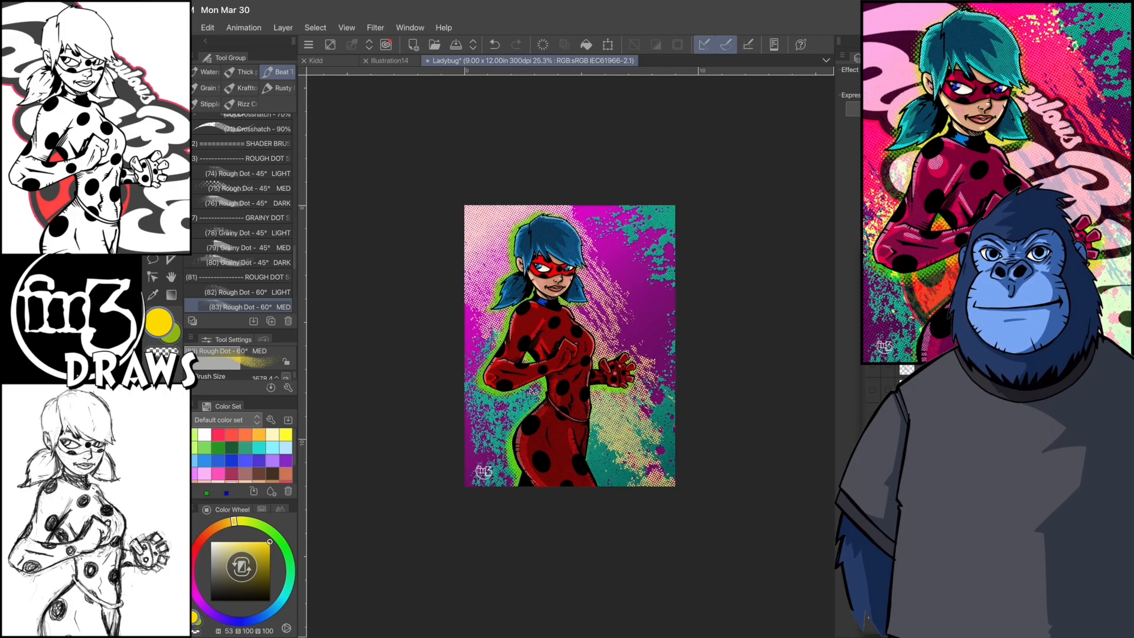
- Brush yellow (H 53, S 100, V 100) rough-dot halftone over the splatter, and enlarge and reposition the layer
scroll(607, 347, "up", 5)
left_click_drag(602, 455, 680, 555)
left_click(608, 44)
scroll(697, 388, "down", 3)
left_click_drag(800, 111, 820, 89)
left_click_drag(627, 354, 590, 370)
left_click_drag(788, 106, 811, 77)
left_click_drag(829, 547, 825, 553)
left_click(614, 627)
- Shift the splatter overlay's hue slightly with a Hue/Saturation/Luminosity correction
scroll(582, 306, "up", 3)
key("ctrl+u")
mouse_move(613, 521)
left_mouse_down()
mouse_move(707, 520)
mouse_move(615, 521)
left_mouse_up()
key("Return")
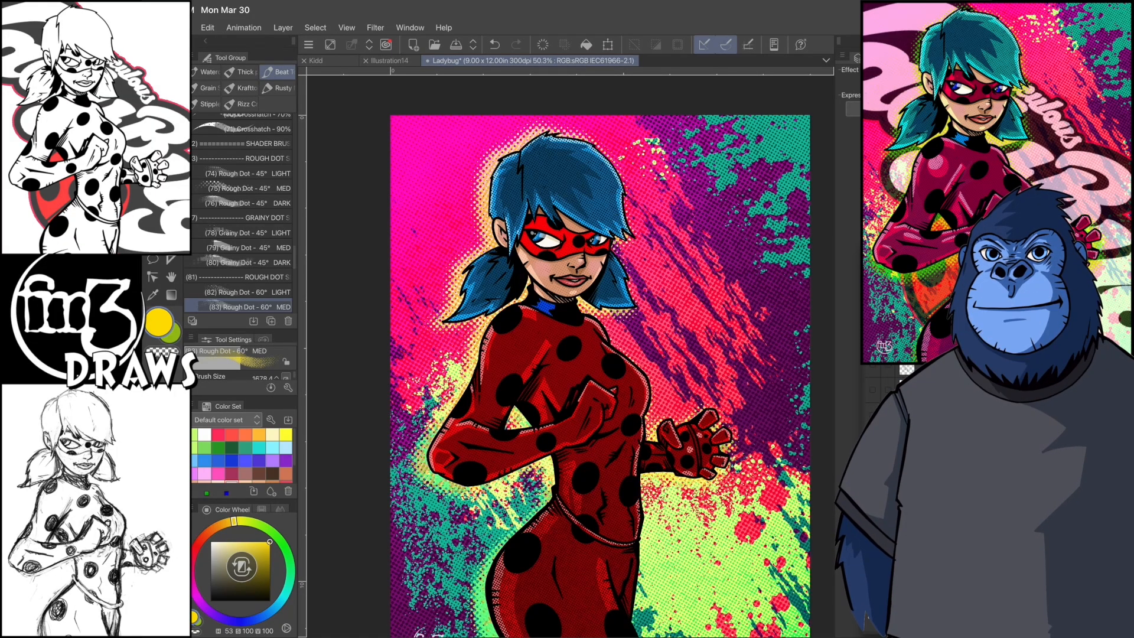
left_click_drag(514, 254, 567, 461)
scroll(600, 354, "down", 3)
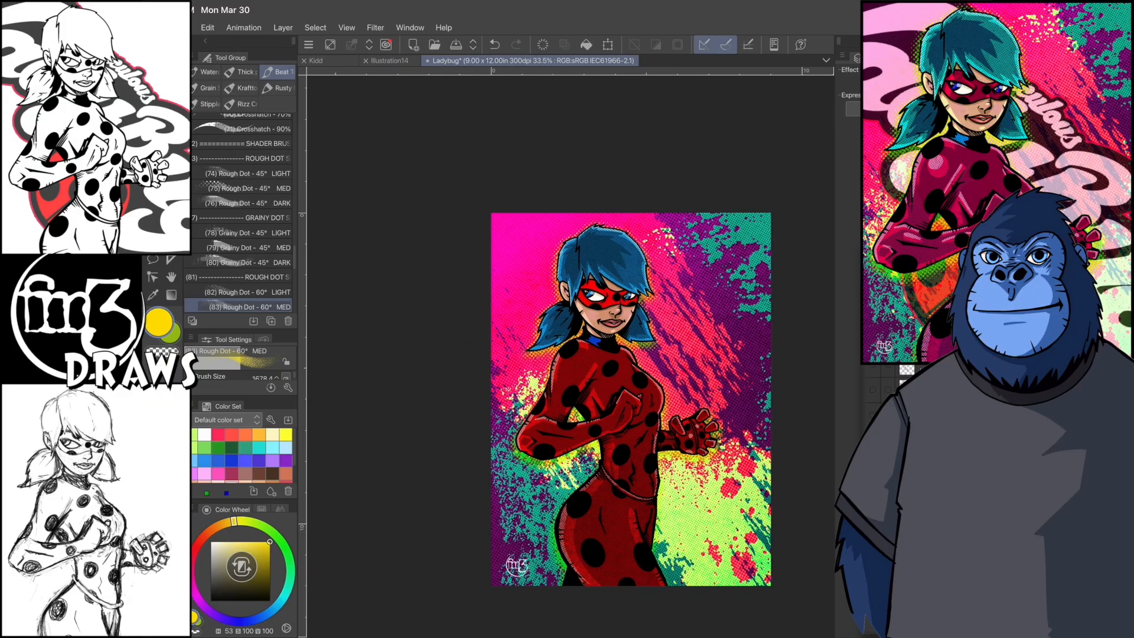
- Paste the Miraculous LadyBug logo and stand it vertically on the background beside the figure
scroll(614, 354, "up", 2)
key("e")
left_click(207, 28)
left_click(254, 301)
key("ctrl+v")
left_click(208, 28)
left_click(239, 300)
left_click(467, 301)
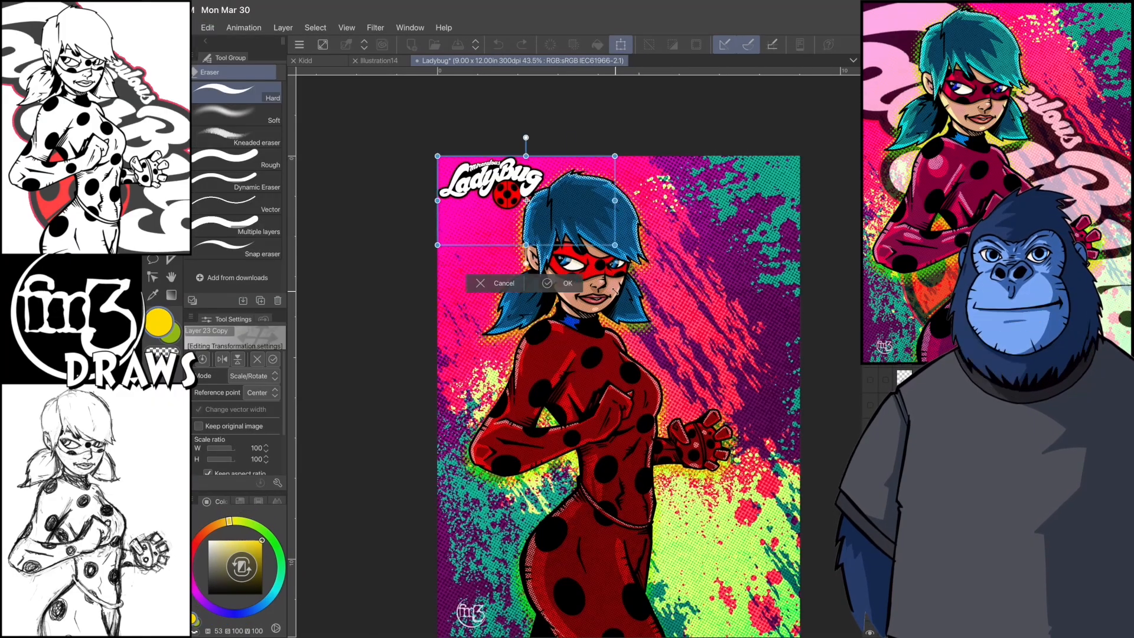
left_click_drag(494, 186, 730, 301)
key("Return")
- Scale the LadyBug logo to 122 % and tilt it diagonally across the upper background beside the figure
left_click(207, 28)
left_click(240, 300)
left_click(466, 301)
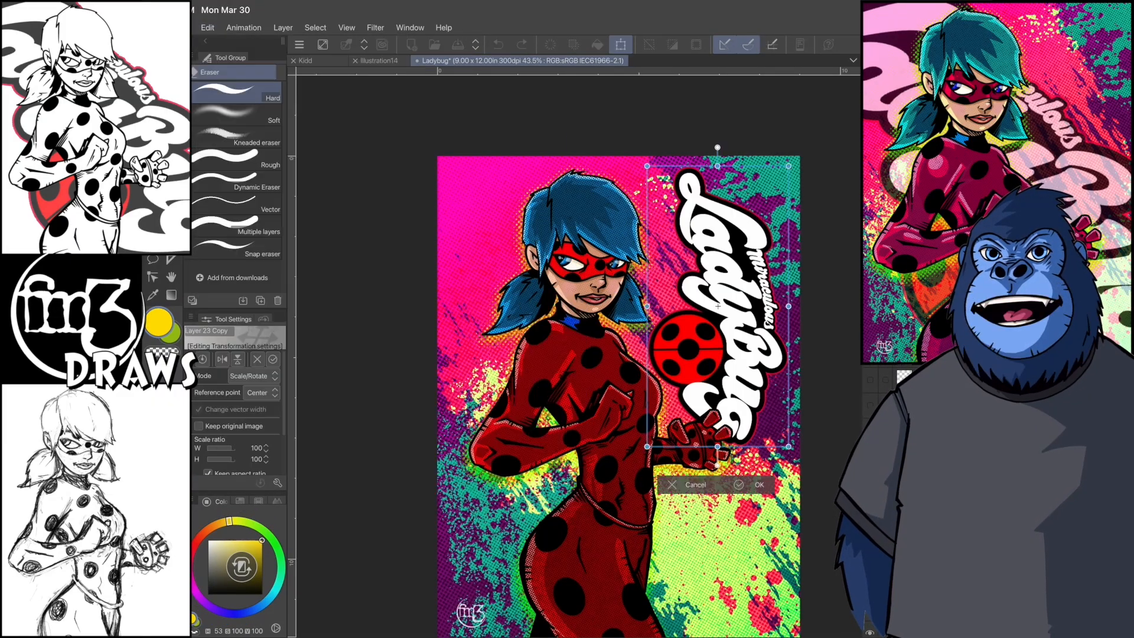
left_click_drag(790, 451, 759, 391)
left_click_drag(768, 402, 833, 324)
left_click_drag(706, 279, 705, 251)
mouse_move(815, 299)
left_mouse_down()
mouse_move(805, 318)
mouse_move(858, 367)
mouse_move(823, 313)
left_mouse_up()
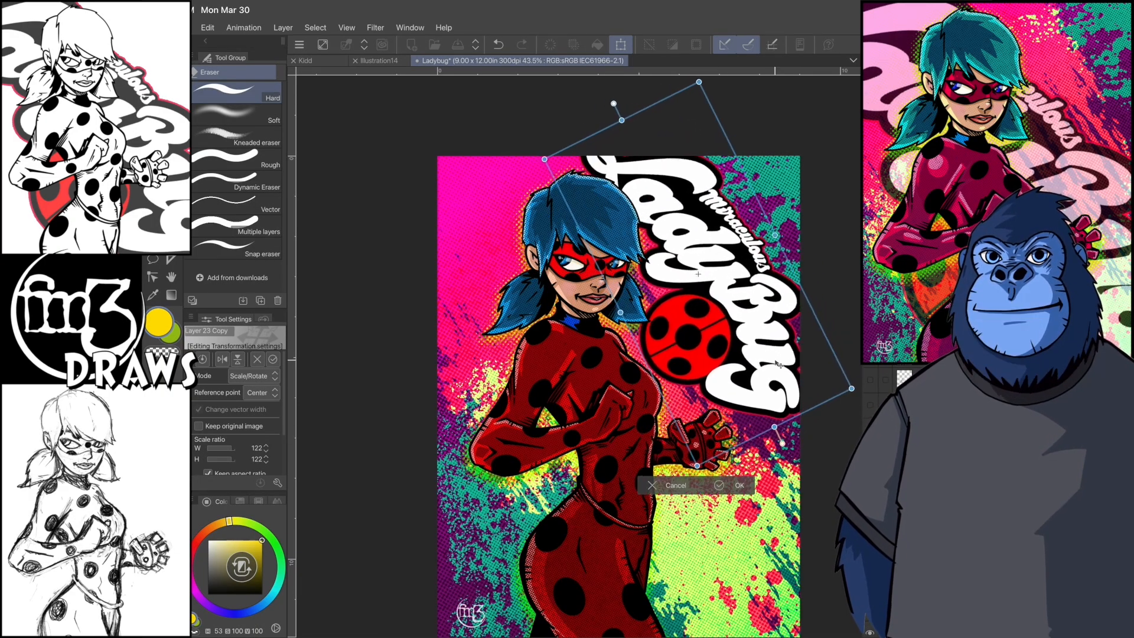
key("Return")
- Scale the LadyBug logo to 146 % and rotate it steeply so it fills the background behind the figure
left_click(207, 28)
left_click(240, 300)
left_click(467, 300)
left_click_drag(807, 430, 822, 448)
mouse_move(775, 414)
left_mouse_down()
mouse_move(777, 428)
mouse_move(770, 419)
left_mouse_up()
left_click_drag(810, 459, 893, 579)
left_click_drag(842, 526, 784, 489)
left_click_drag(833, 595, 821, 601)
left_click_drag(768, 472, 771, 505)
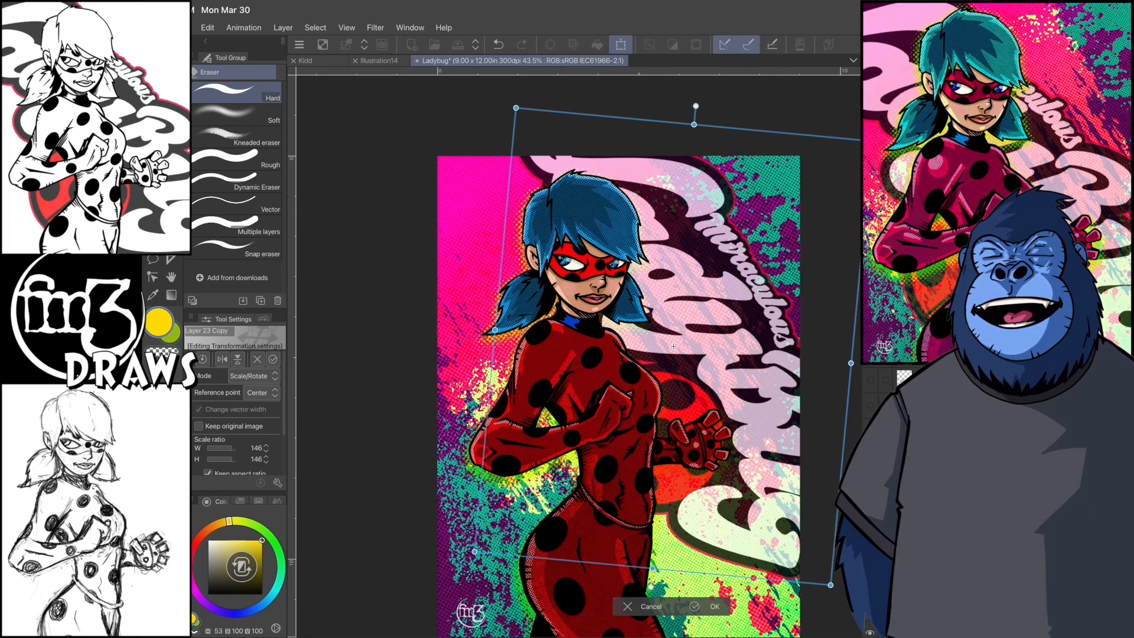
- Enlarge, rotate and shift the LadyBug logo until it spans the whole background diagonally behind the figure, and apply the transformation
scroll(586, 317, "down", 3)
left_click_drag(732, 414, 665, 425)
left_click_drag(733, 550, 780, 502)
left_click_drag(742, 490, 820, 558)
left_click_drag(738, 473, 690, 437)
left_click_drag(774, 524, 795, 544)
left_click_drag(709, 444, 706, 424)
left_click_drag(790, 531, 804, 548)
left_click_drag(709, 502, 727, 519)
mouse_move(822, 565)
left_mouse_down()
mouse_move(803, 545)
mouse_move(807, 567)
left_mouse_up()
left_click_drag(712, 511, 726, 522)
left_click_drag(805, 568, 790, 561)
left_click_drag(728, 527, 716, 531)
left_click_drag(775, 566, 783, 571)
left_click(636, 617)
- Fine-tune the background logo's rotation and position so its ladybug emblem sits behind the figure's hips
left_click(208, 28)
left_click(238, 302)
left_click(449, 302)
left_click_drag(807, 235, 792, 213)
left_click_drag(662, 390, 648, 397)
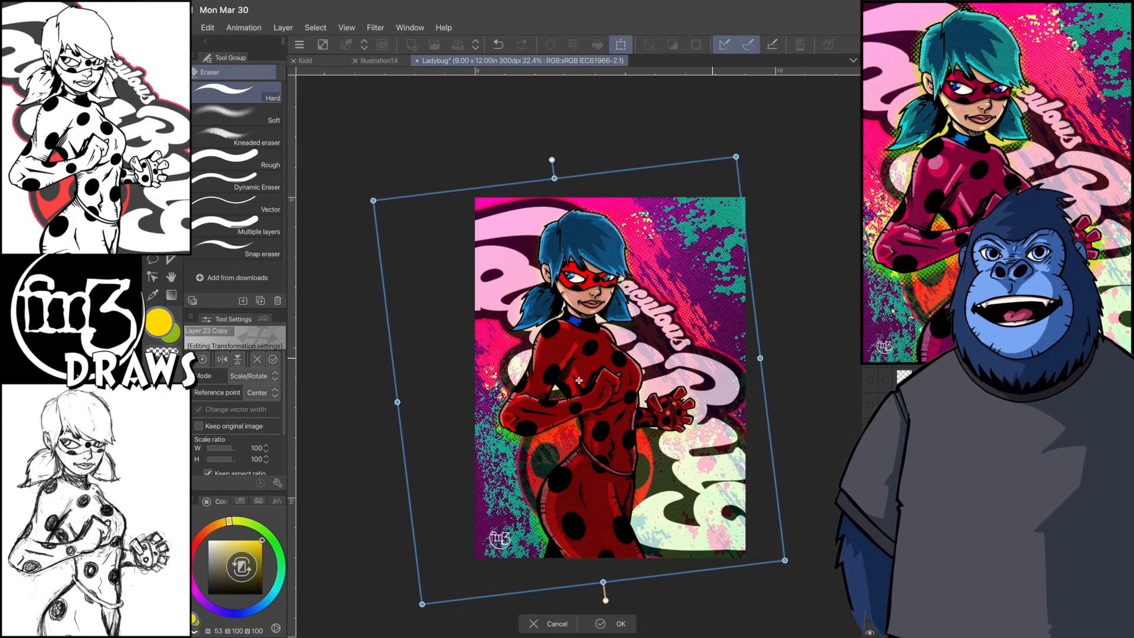
left_click_drag(790, 225, 784, 218)
left_click_drag(650, 396, 659, 403)
left_click(621, 627)
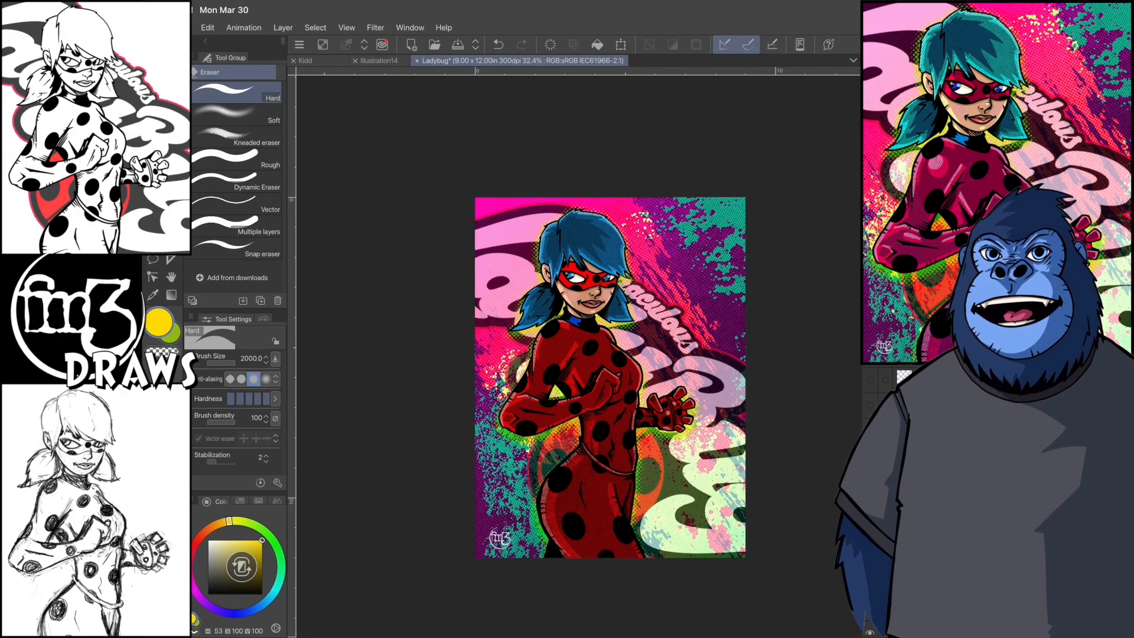
- Scale the figure's layers to 115 %, shift the figure up within the canvas, and save the file as Ladybug2
left_click(207, 28)
left_click(238, 302)
left_click(449, 301)
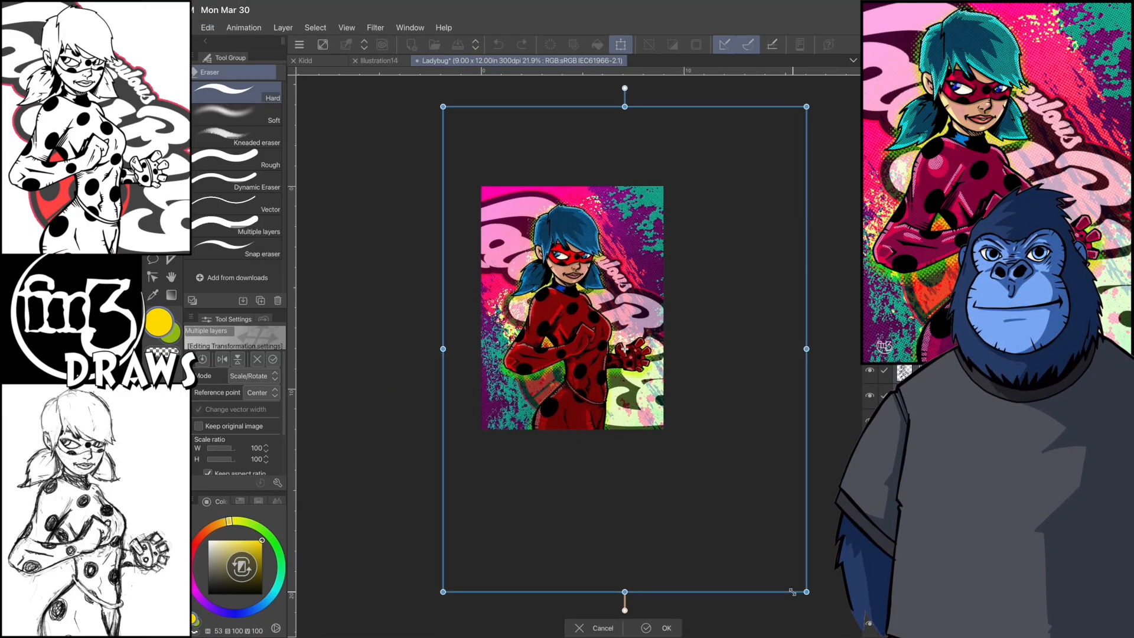
left_click_drag(565, 332, 561, 338)
left_click_drag(811, 85, 805, 93)
left_click_drag(703, 255, 711, 246)
left_click_drag(813, 84, 799, 100)
left_click_drag(704, 255, 707, 246)
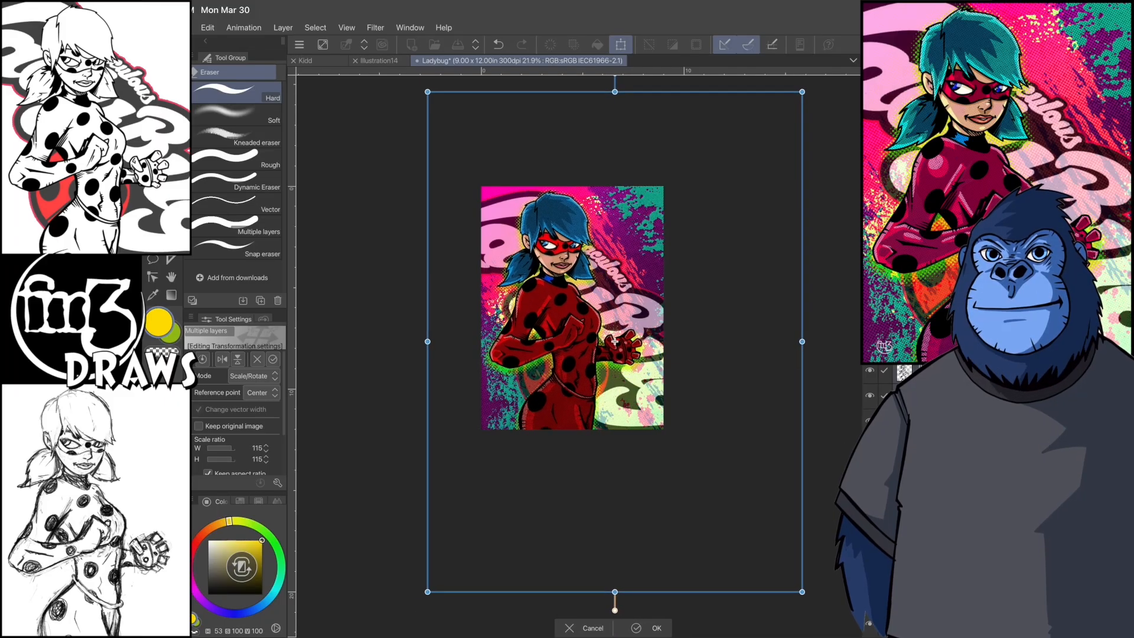
key("Return")
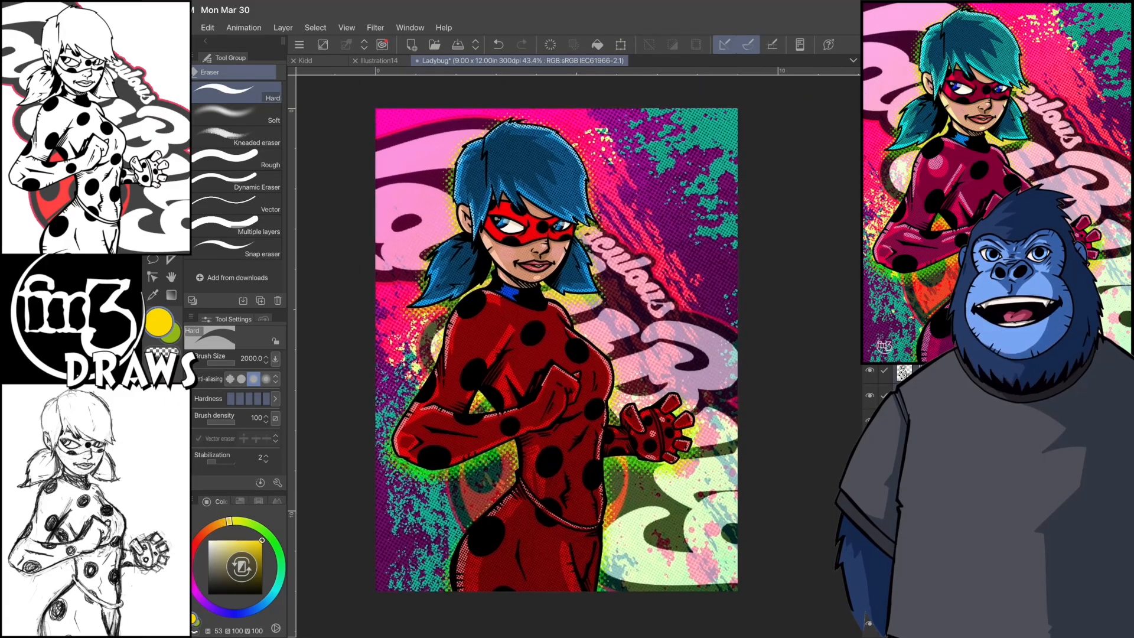
key("ctrl+s")
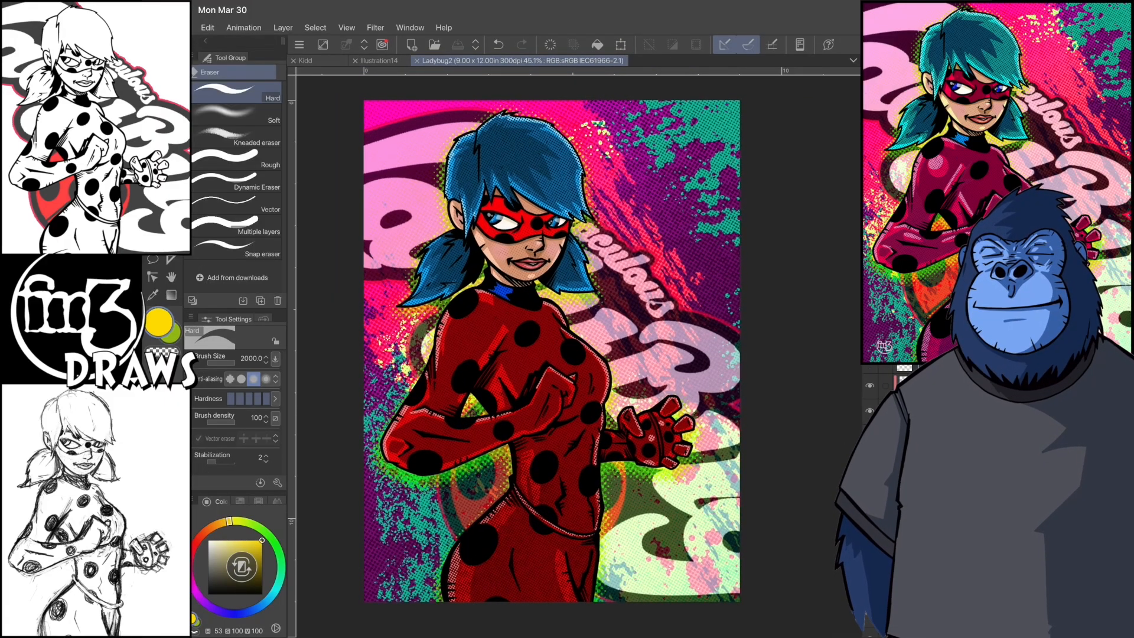
- Shift the figure's colours towards teal and crimson with two Hue/Saturation/Luminosity corrections, each with the hue at -18
left_click(208, 27)
left_click(242, 301)
left_click(251, 288)
left_click(466, 303)
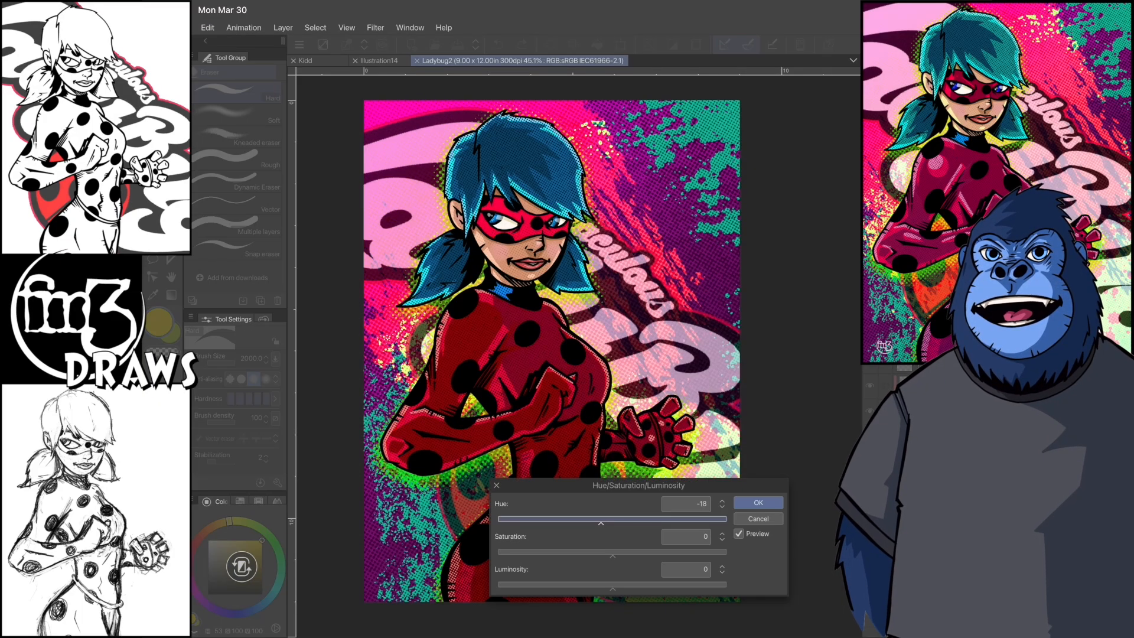
left_click(758, 503)
left_click(207, 27)
left_click(253, 288)
left_click(473, 305)
left_click_drag(613, 521, 601, 521)
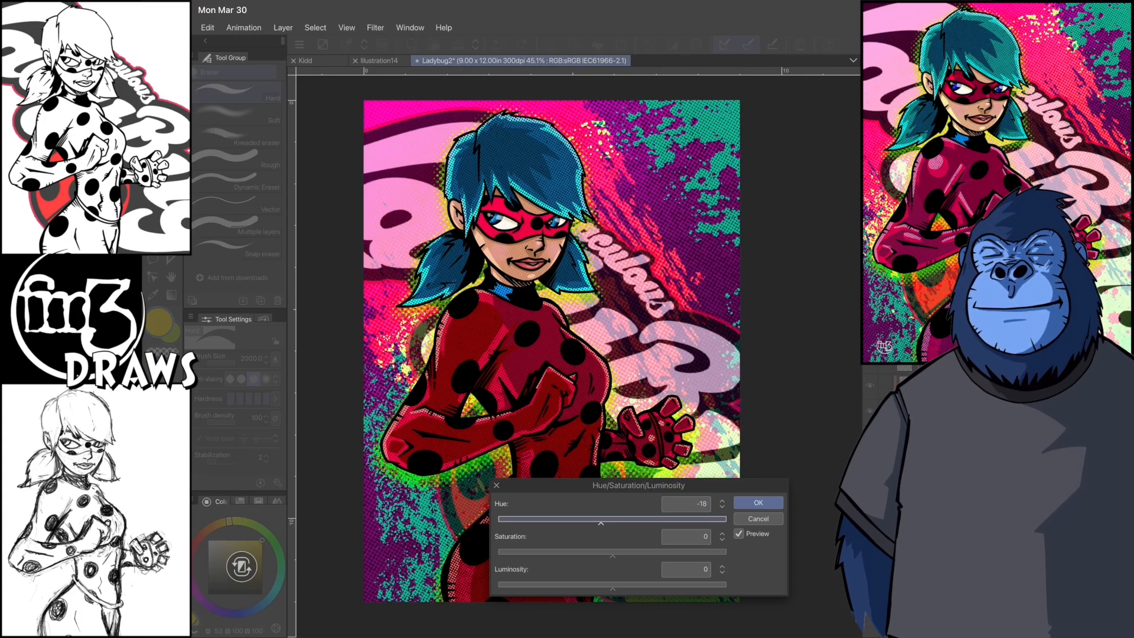
left_click(759, 502)
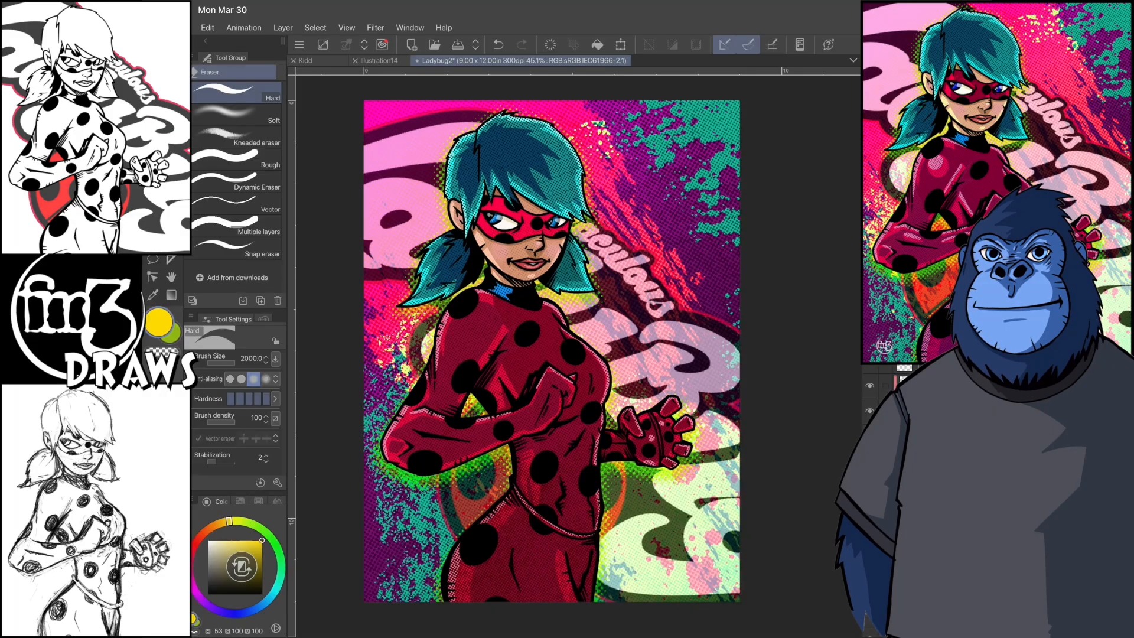
- Apply a further Hue/Saturation/Luminosity correction to the figure's colours with the hue at -13
left_click(207, 28)
left_click(251, 289)
left_click(470, 304)
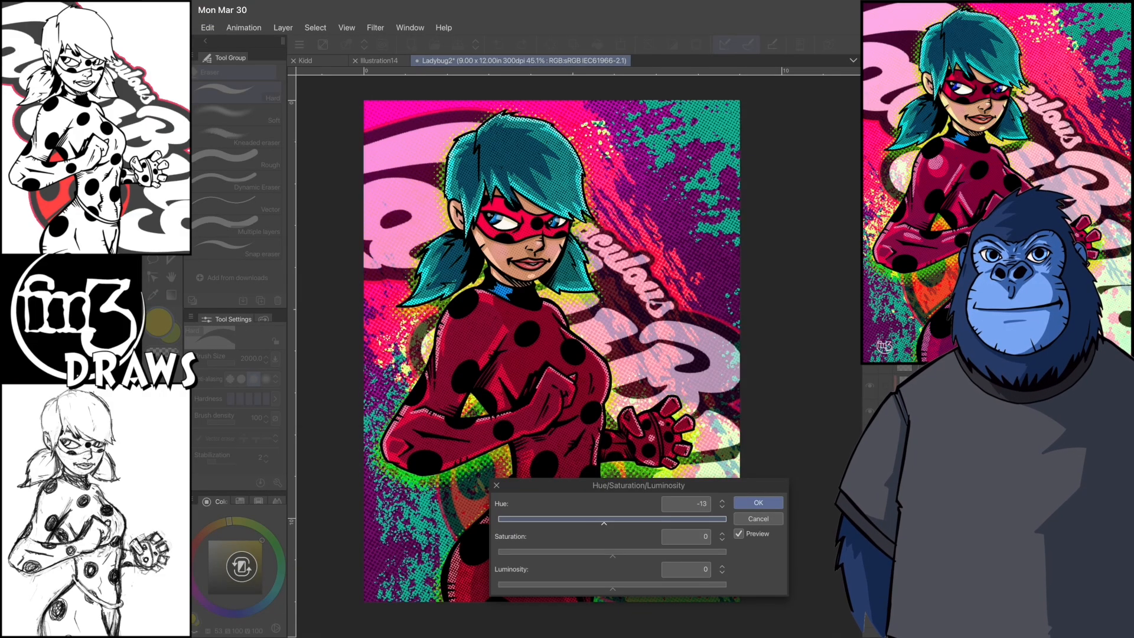
left_click(759, 503)
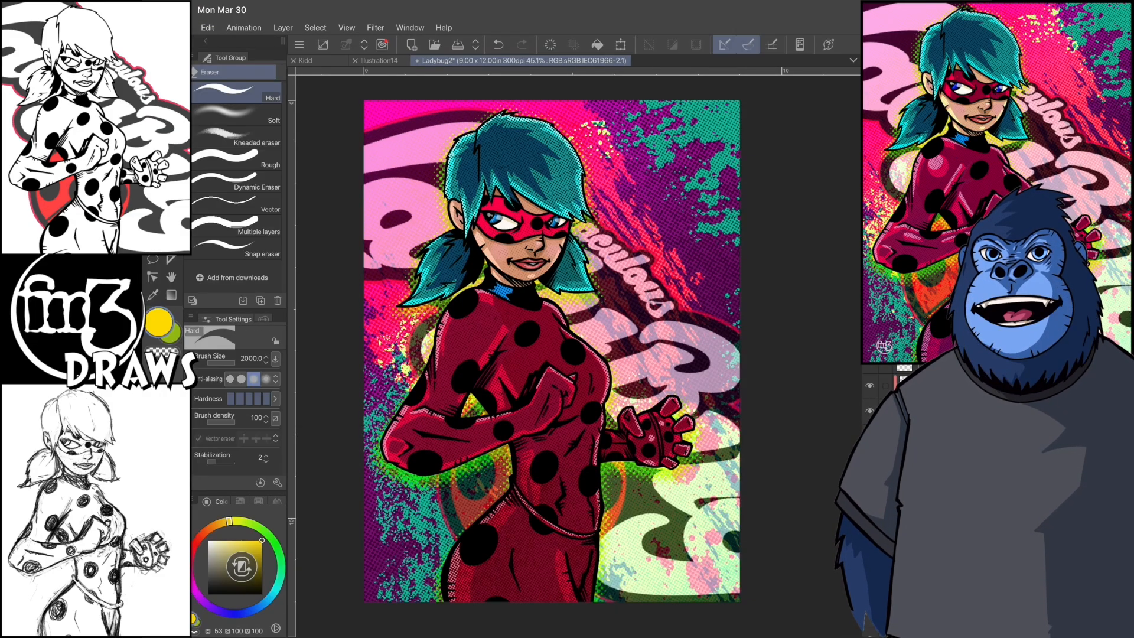
- Sample a dark blue (H 198, S 94, V 45) from the hair, switch to the G-pen, and check the face up close
left_click(525, 153, "alt")
key("p")
scroll(579, 220, "up", 5)
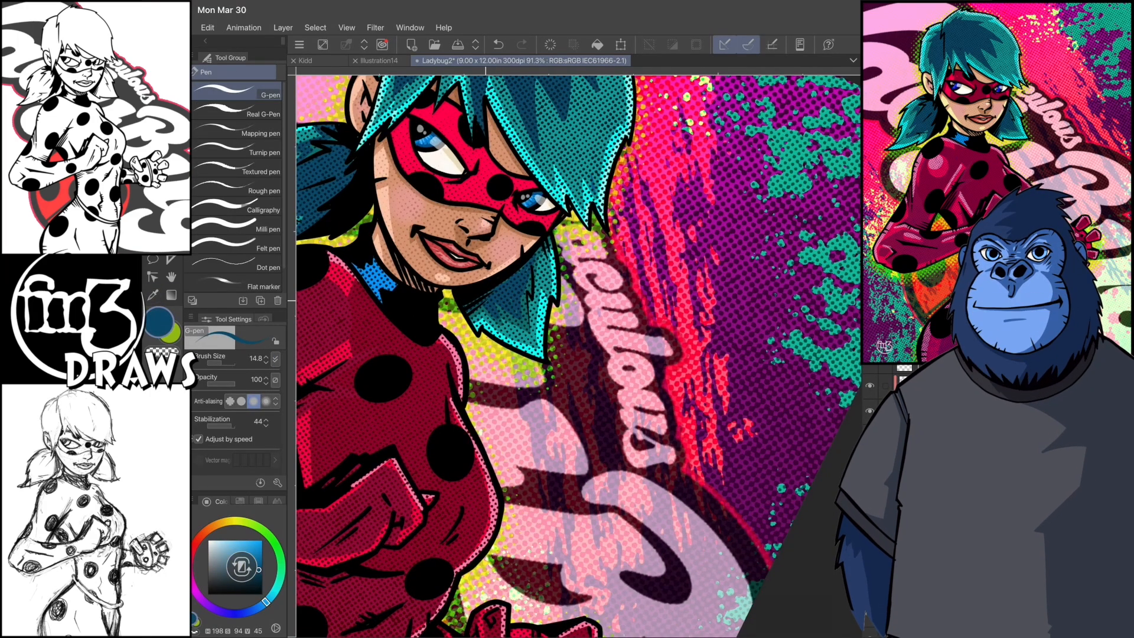
scroll(579, 356, "down", 5)
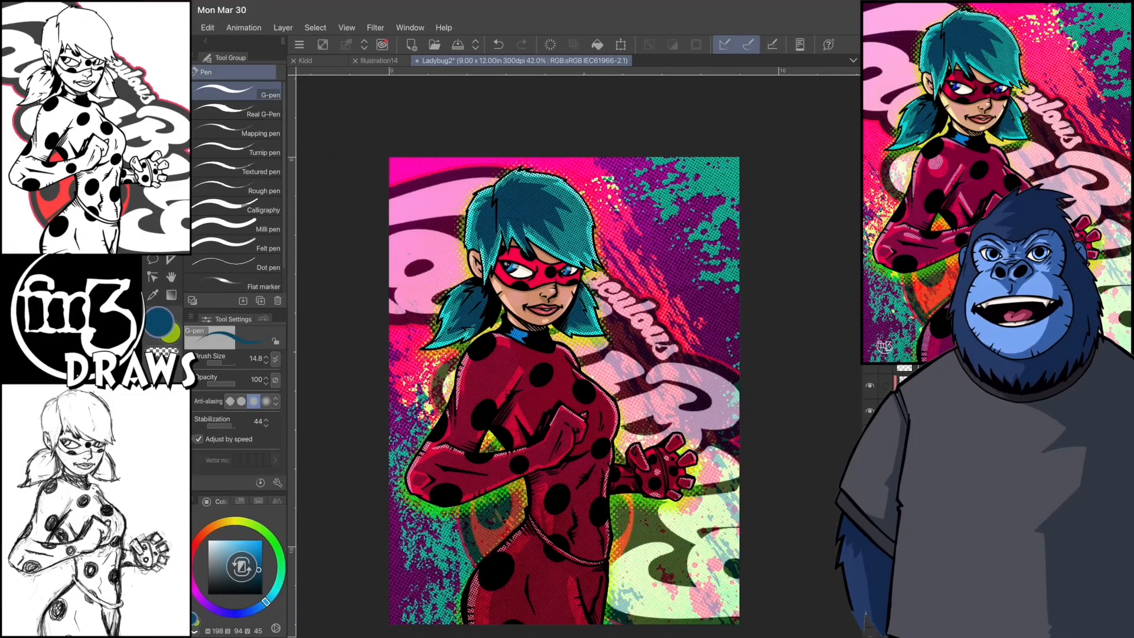
- Raise the figure's colour saturation to 12 with a Hue/Saturation/Luminosity correction
left_click(208, 27)
left_click(236, 300)
left_click(236, 287)
left_click(458, 303)
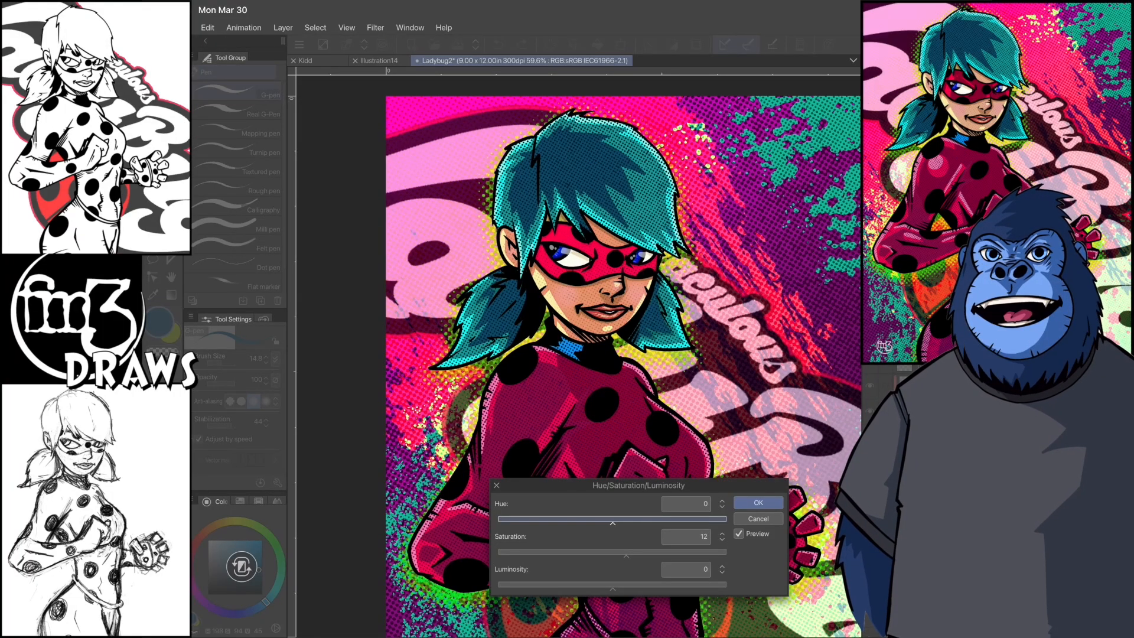
left_click(759, 503)
scroll(579, 366, "down", 3)
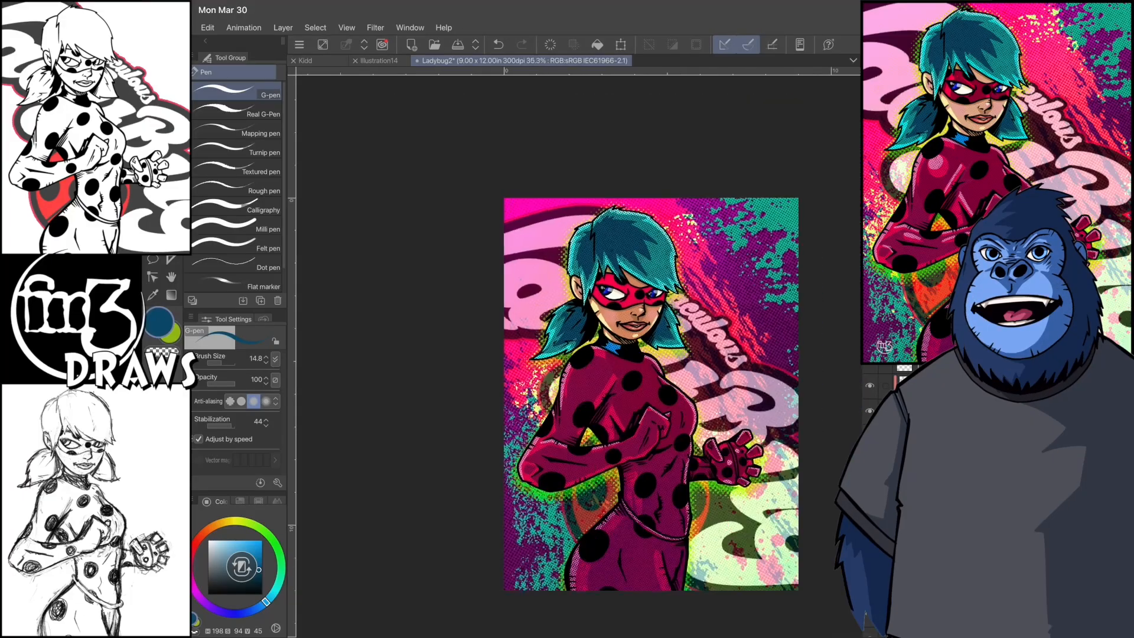